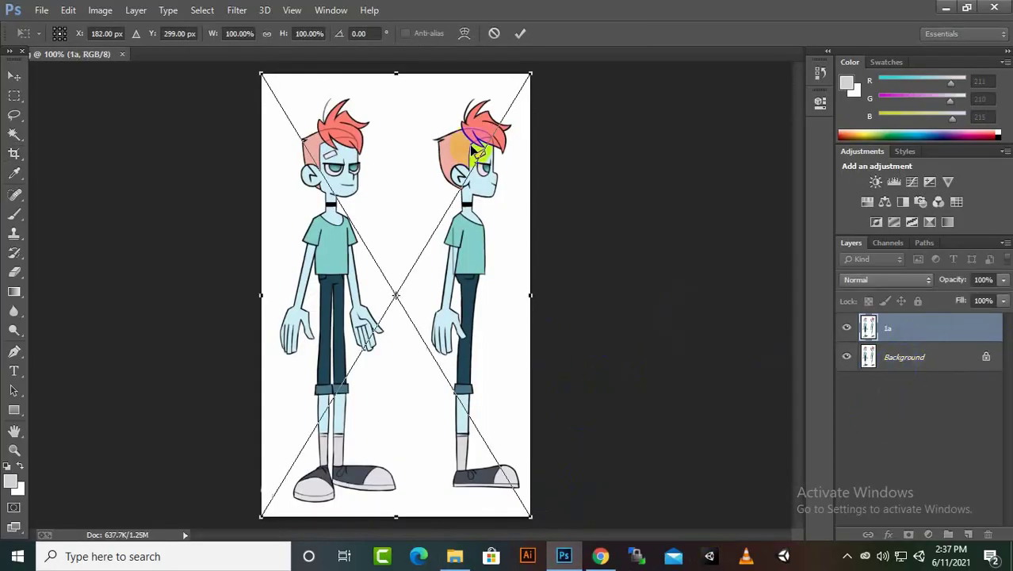
- Commit the placed two-boy image and delete the Background layer
left_click(15, 76)
left_click(444, 215)
left_click(911, 358)
key("Delete")
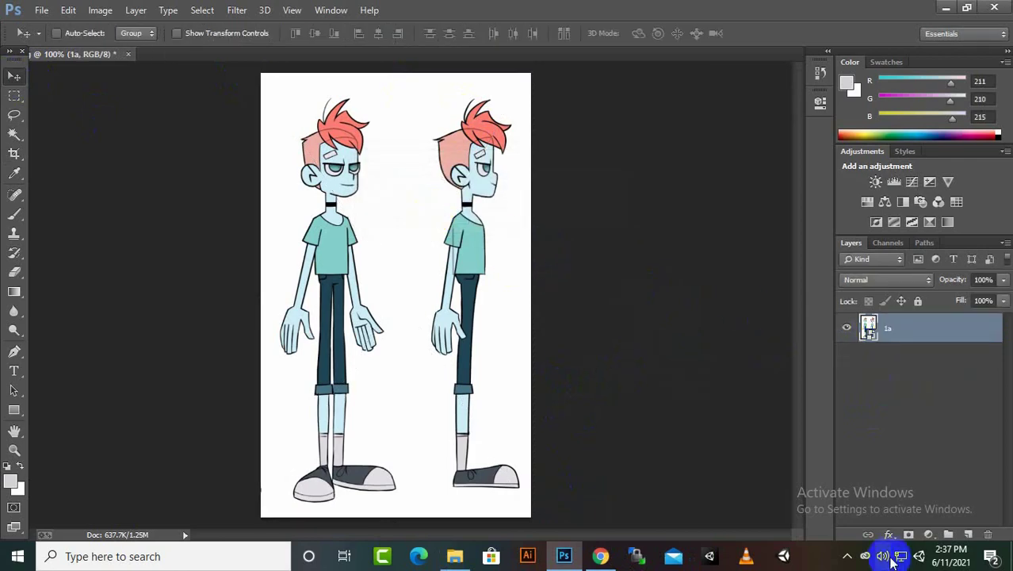
- Crop the canvas to only the left boy, then Magic Wand-select the white background
left_click(16, 153)
left_click_drag(529, 297, 461, 301)
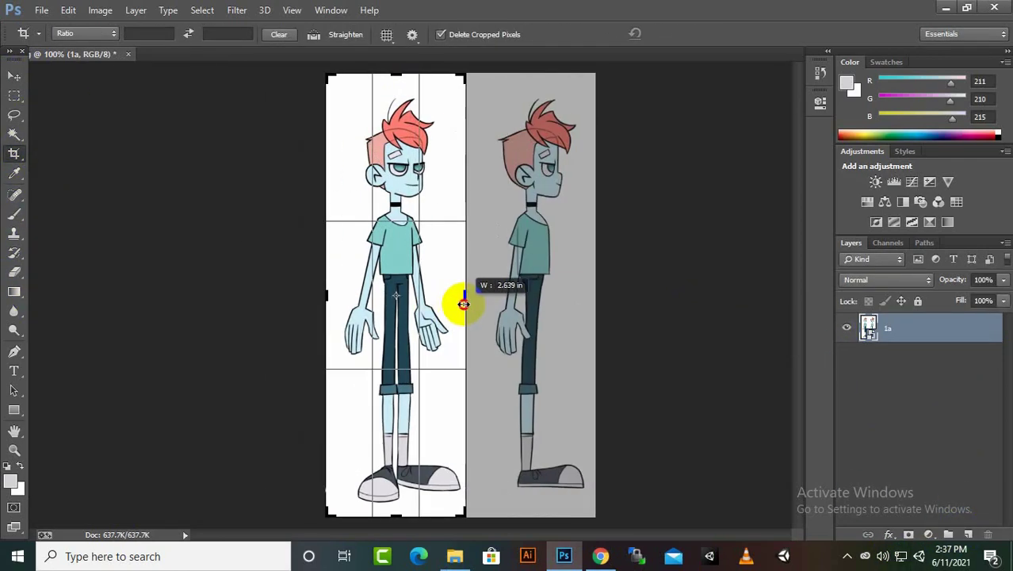
key("Return")
key("ctrl+z")
key("Escape")
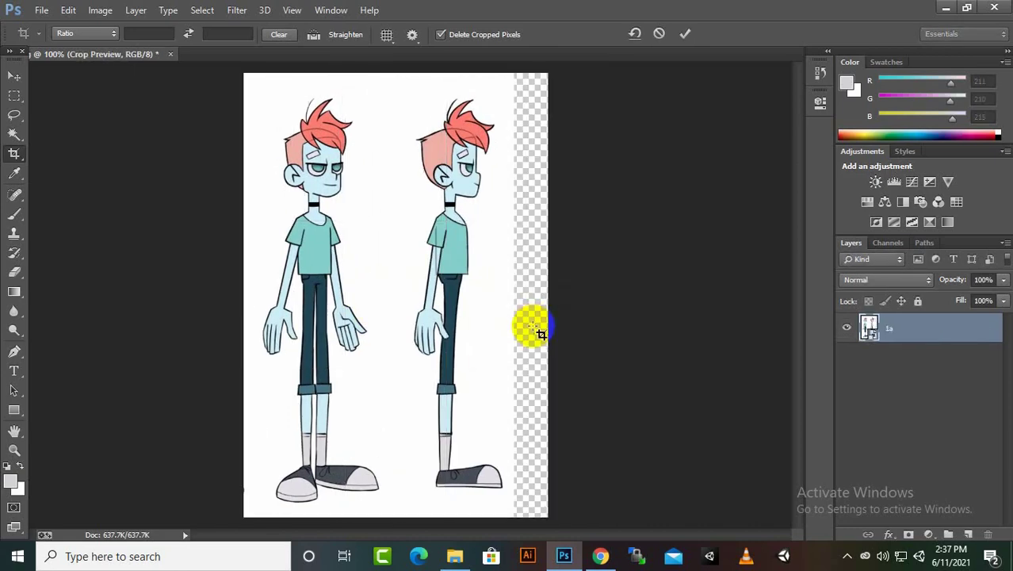
left_click(329, 252)
left_click_drag(546, 294, 464, 305)
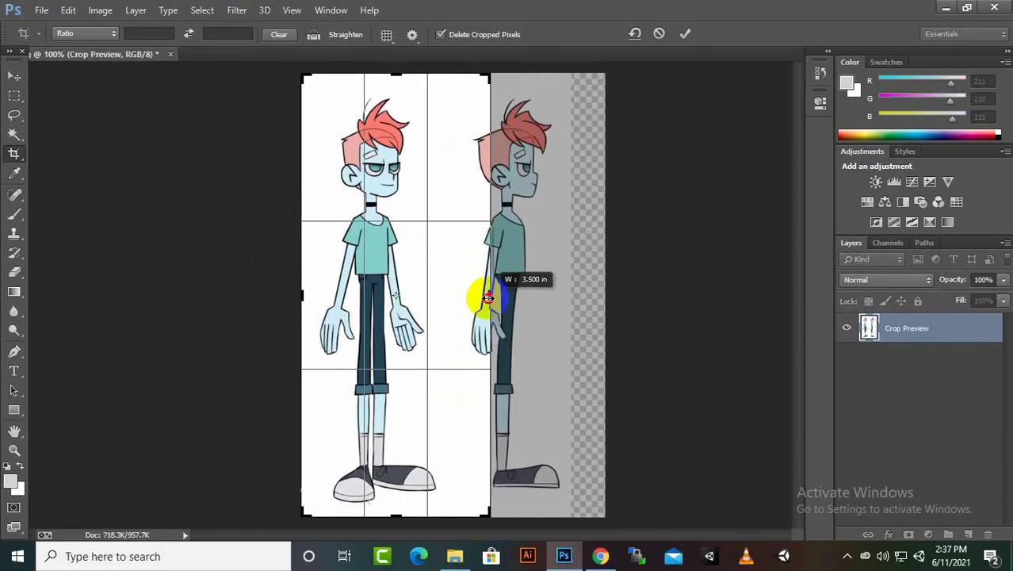
key("Return")
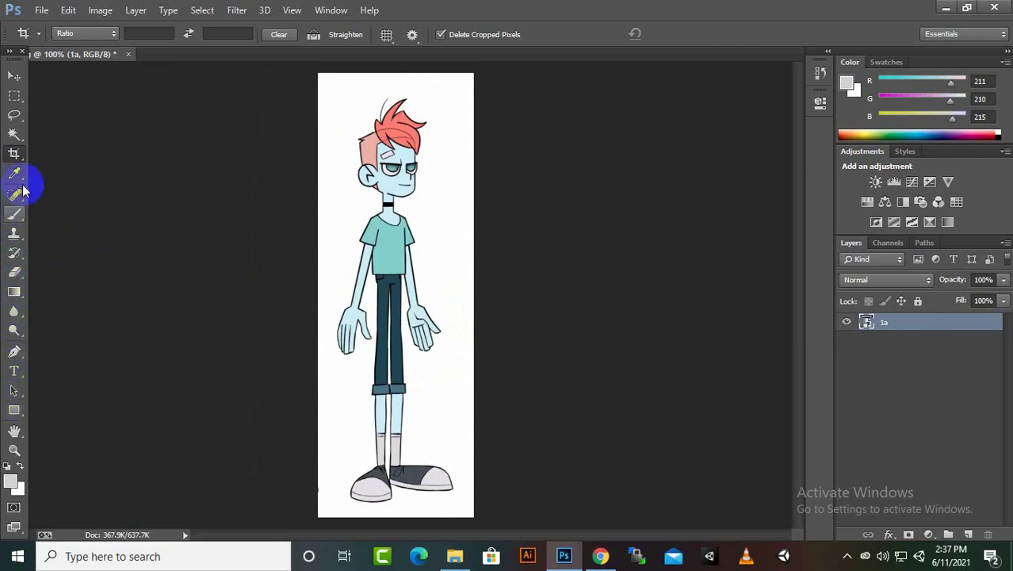
left_click(14, 133)
left_click(338, 255)
- Rasterize the boy's layer and delete its white background
key("Delete")
left_click(475, 222)
right_click(931, 325)
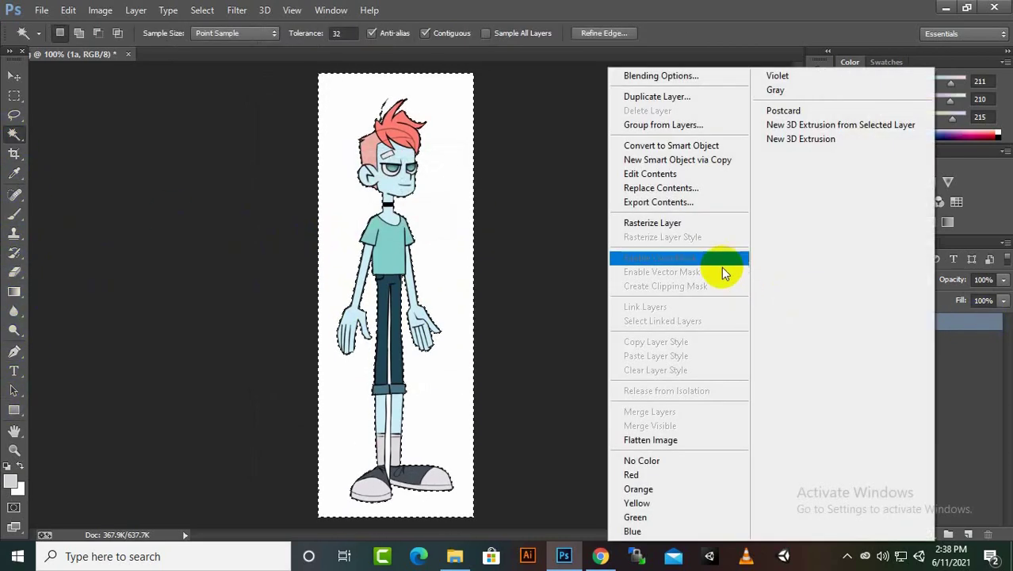
left_click(652, 223)
key("Delete")
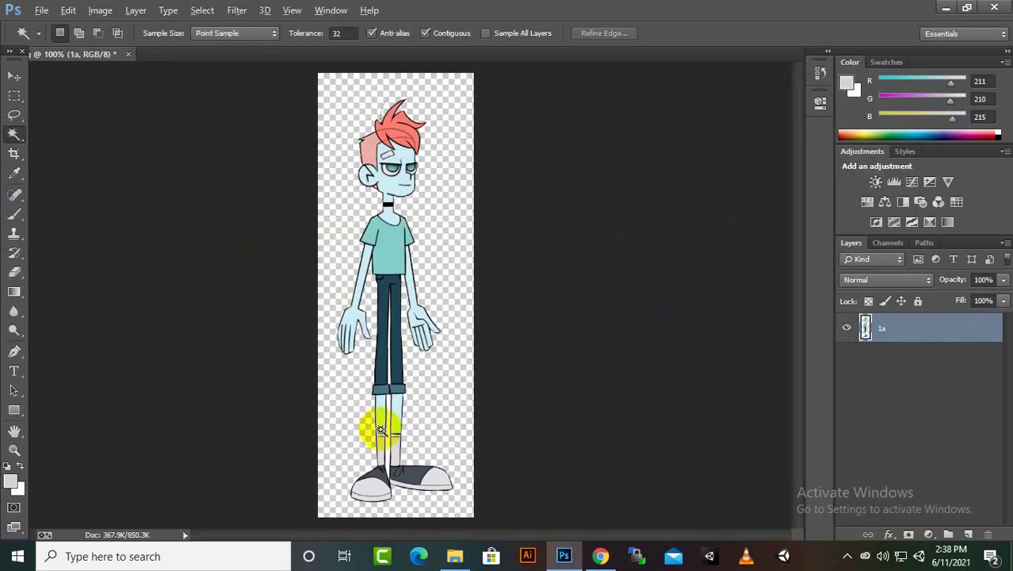
- Copy the selected area around the boy to a new layer named head
scroll(381, 430, "up", 2)
scroll(381, 430, "up", 1)
scroll(361, 91, "down", 3)
scroll(351, 141, "up", 1)
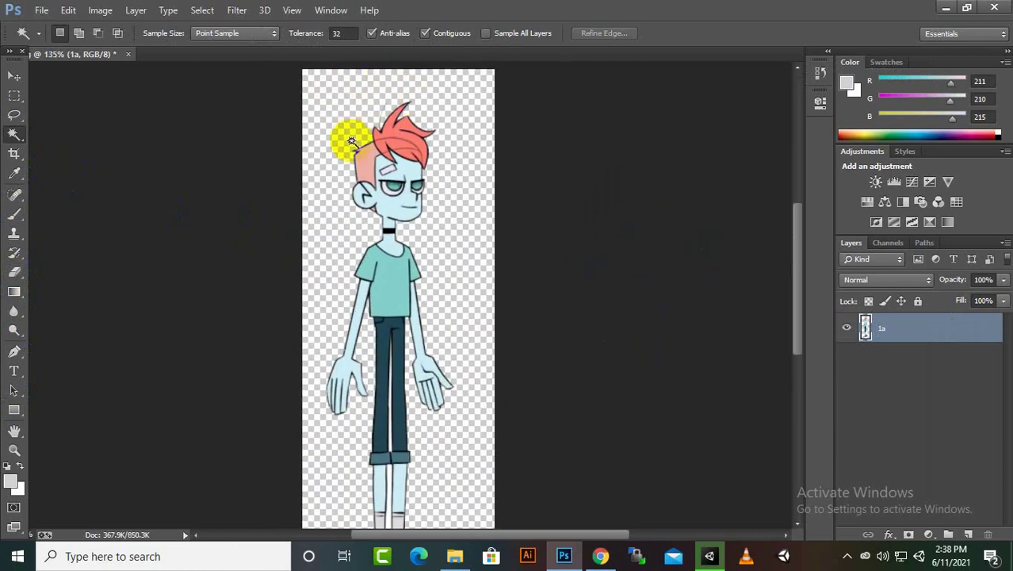
scroll(351, 141, "up", 1)
scroll(452, 79, "up", 1)
left_click(553, 212)
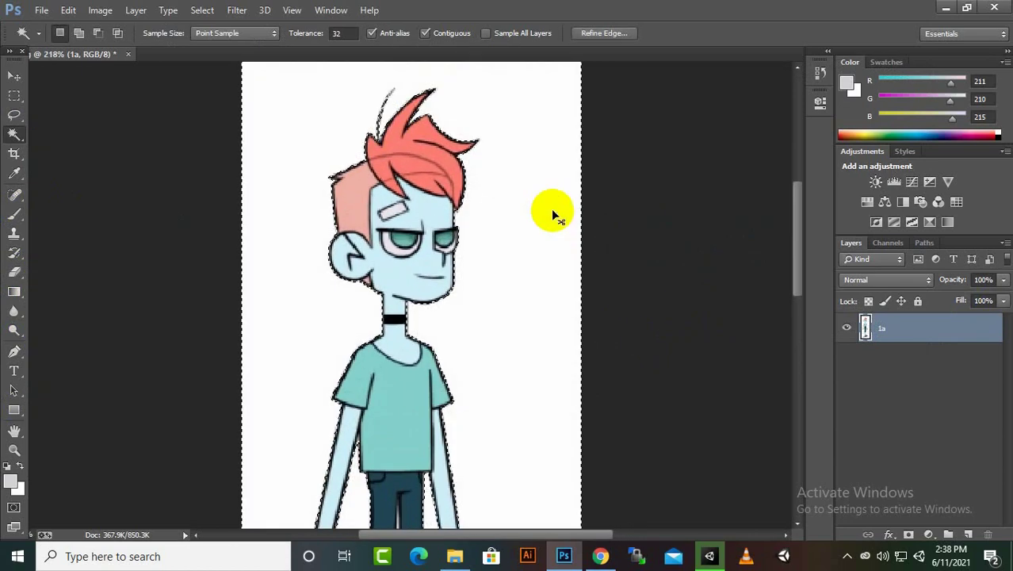
key("ctrl+j")
right_click(899, 336)
left_click(891, 331)
type("head")
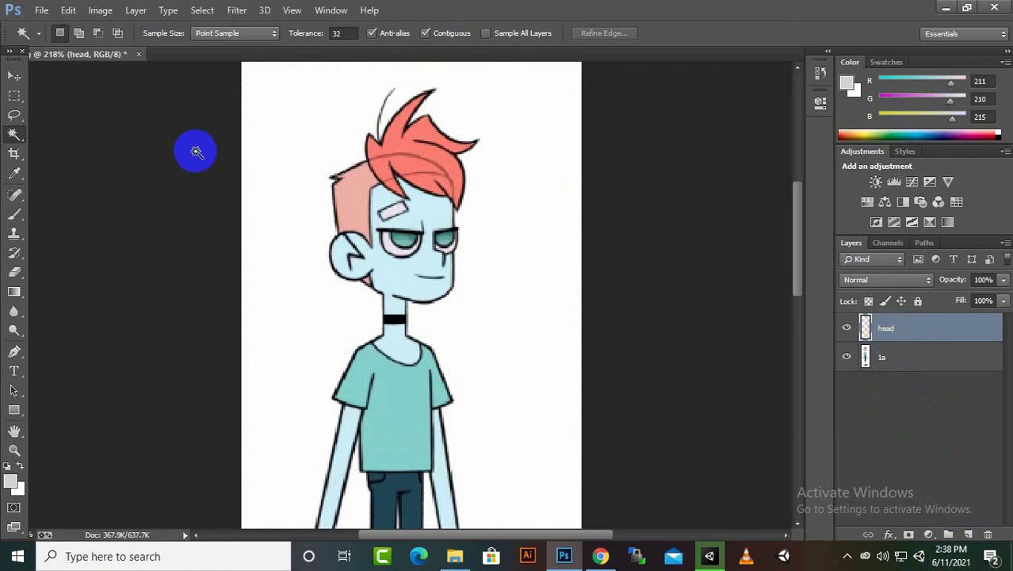
- Set the Pen tool shape to a 1 pt stroke with orange fill
left_click(13, 352)
left_click(189, 35)
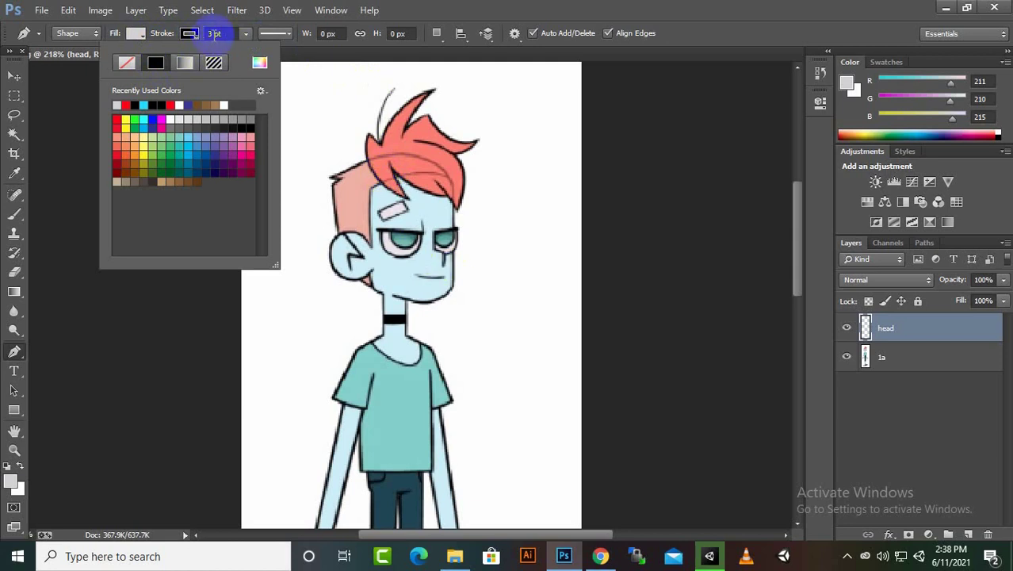
left_click(212, 34)
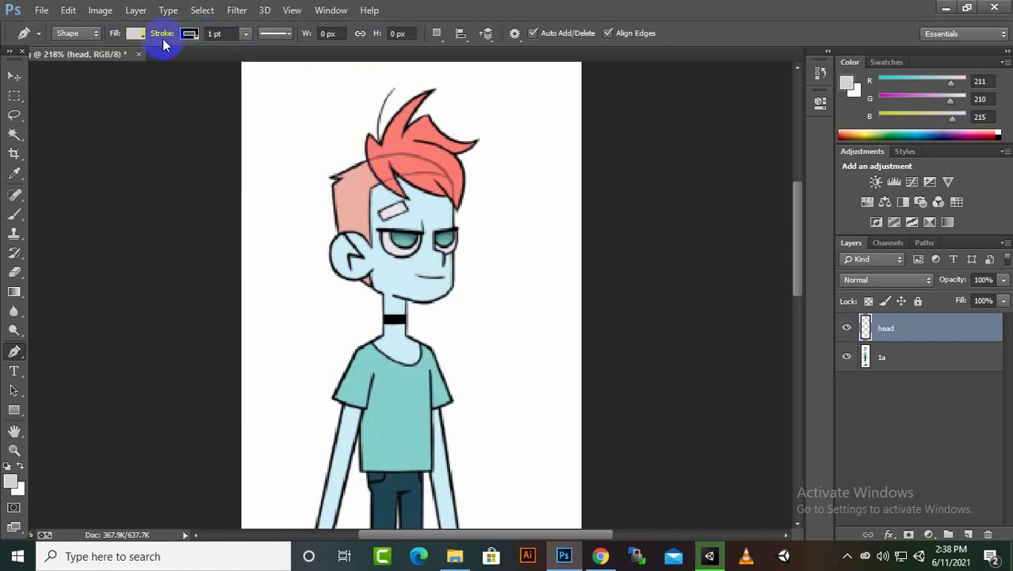
left_click(136, 34)
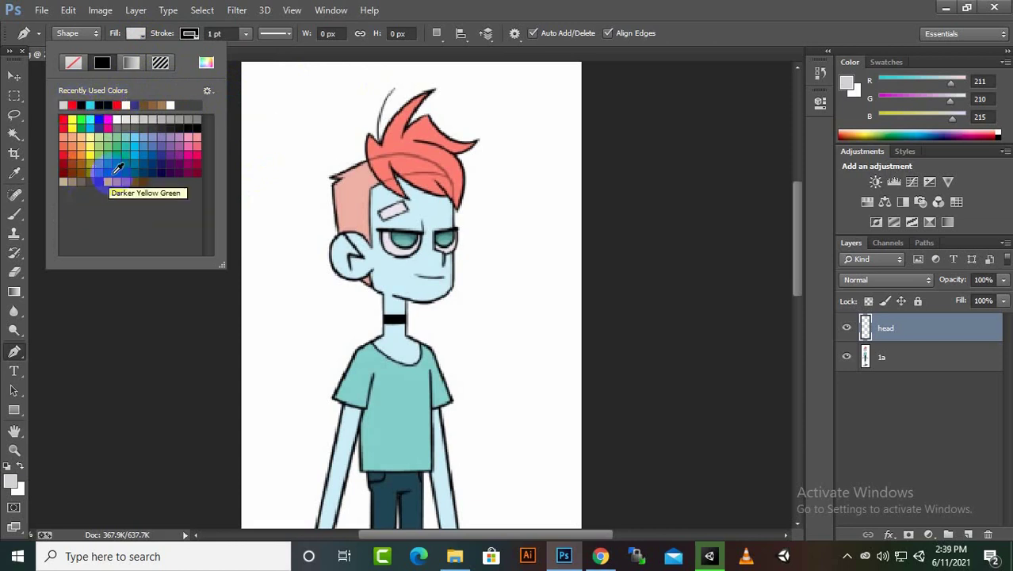
left_click(78, 151)
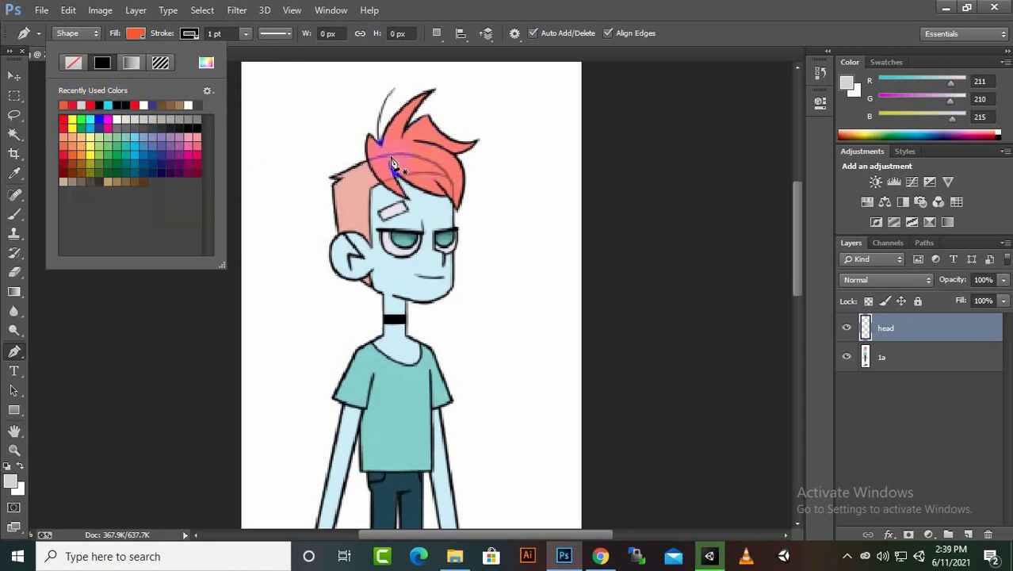
- Trace the first curves and sharp tips of the spiky hair outline
scroll(406, 133, "up", 2)
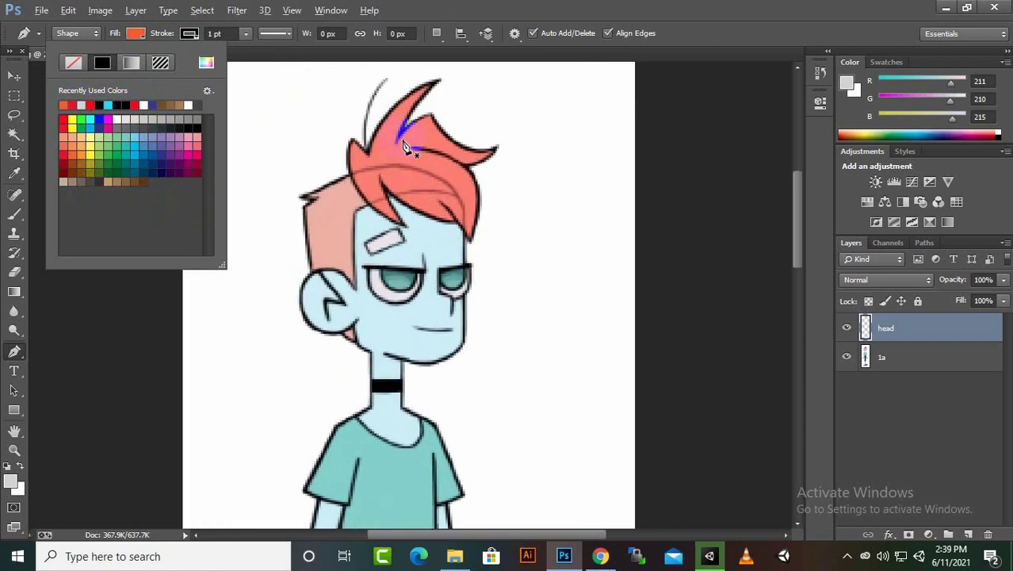
scroll(349, 353, "up", 2)
left_click_drag(500, 256, 475, 229)
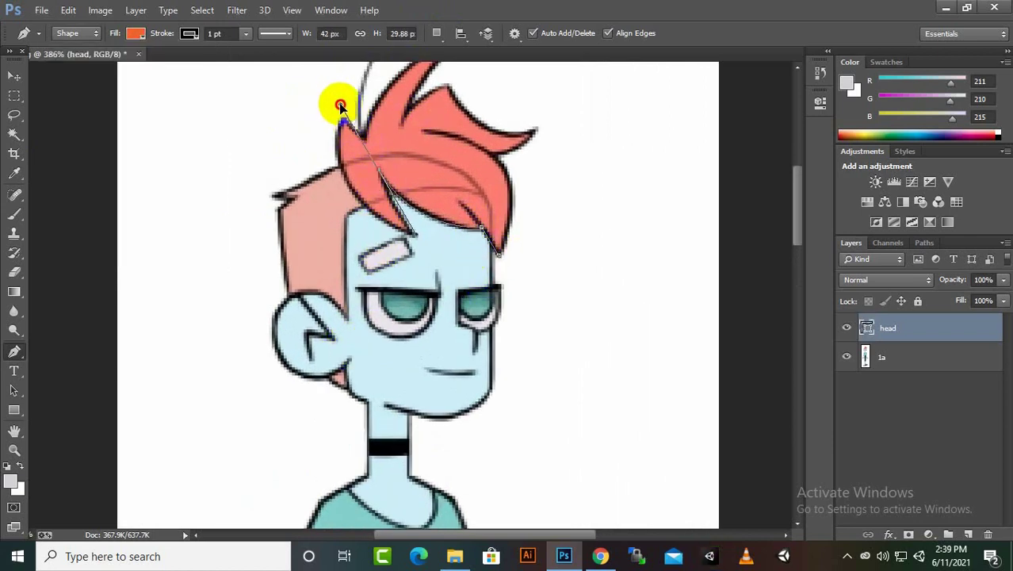
left_click_drag(340, 107, 341, 105)
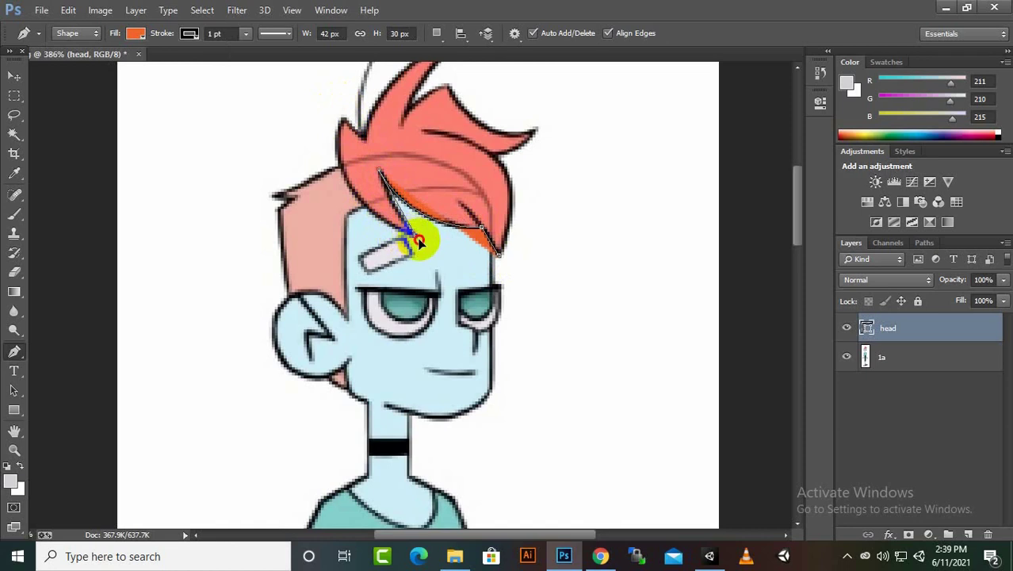
left_click_drag(418, 241, 420, 247)
left_click_drag(341, 120, 346, 266)
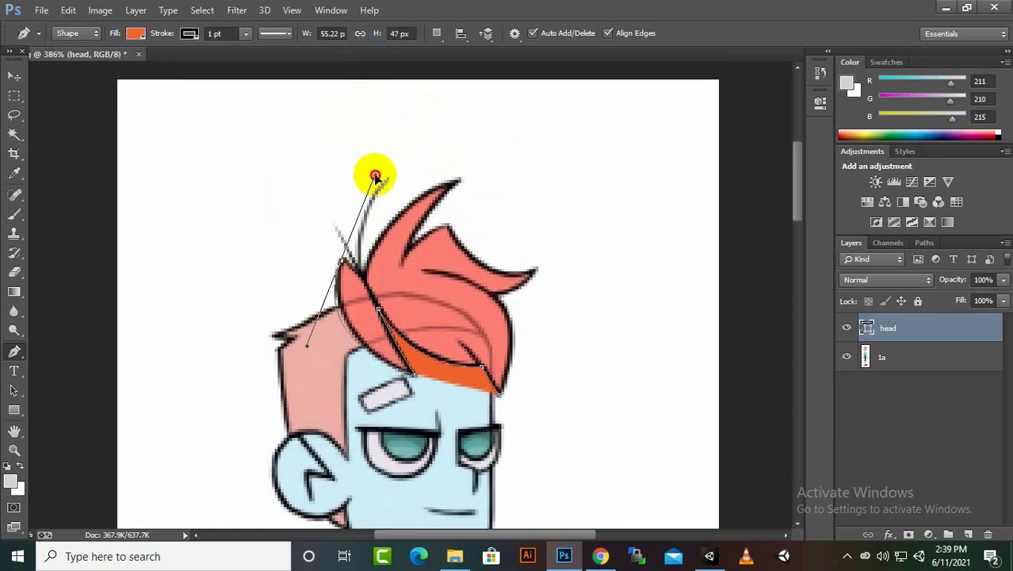
left_click_drag(458, 183, 555, 152)
left_click(457, 183)
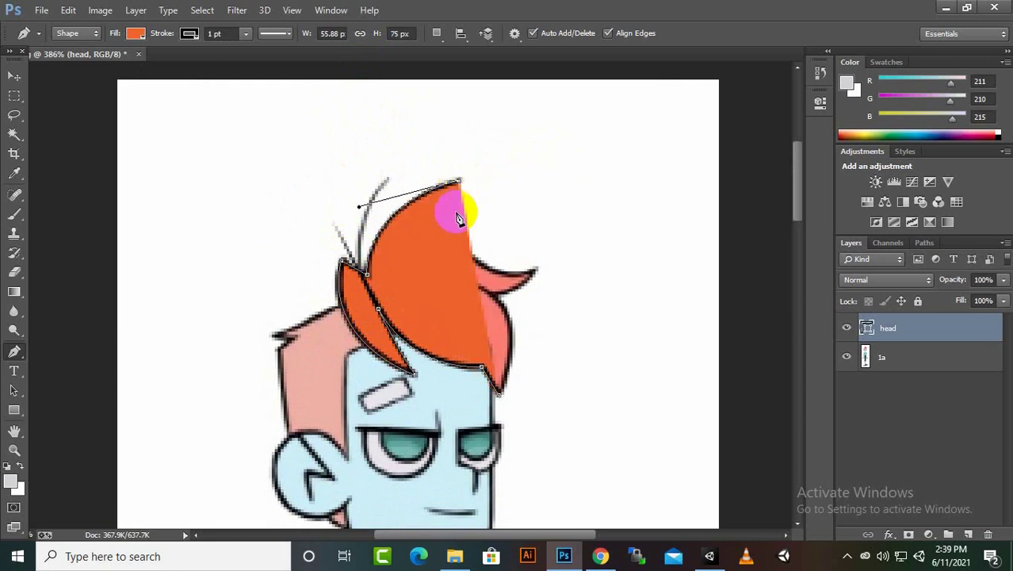
- Finish the hair outline, fill it orange, and move it right of the head
left_click(137, 34)
left_click(73, 62)
left_click(396, 290)
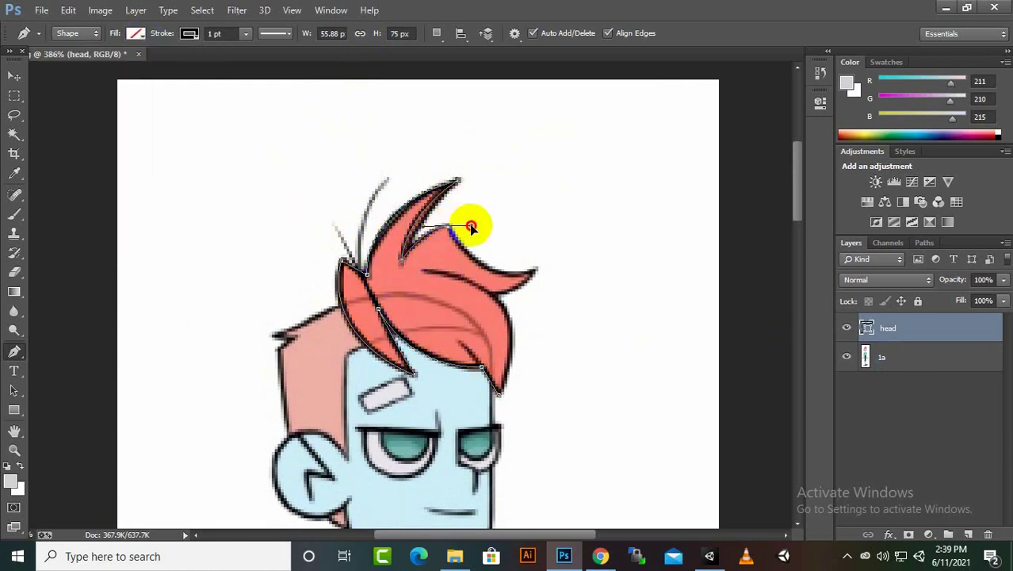
mouse_move(533, 272)
left_mouse_down()
mouse_move(583, 247)
mouse_move(526, 297)
left_mouse_up()
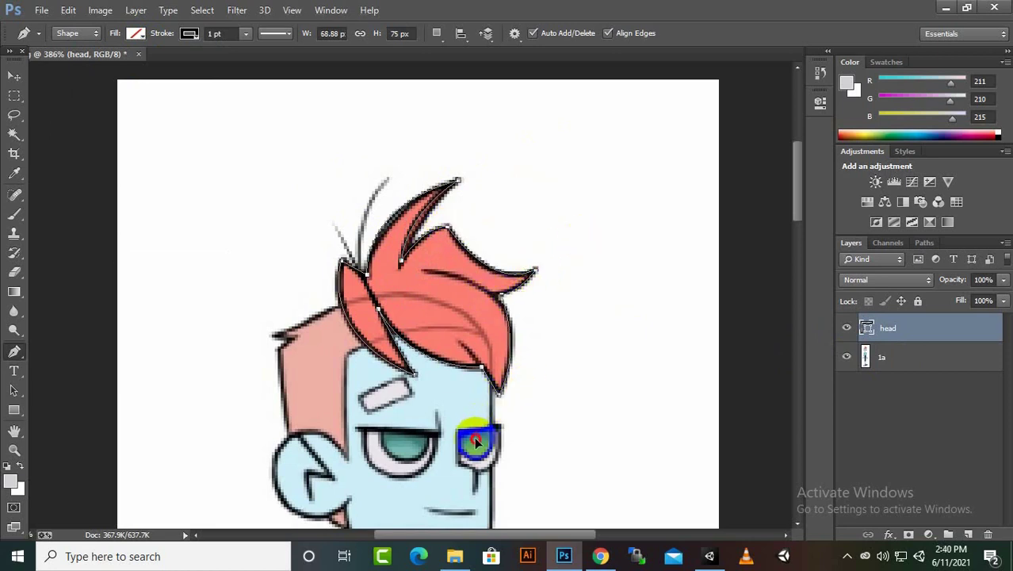
left_click(135, 33)
left_click(65, 104)
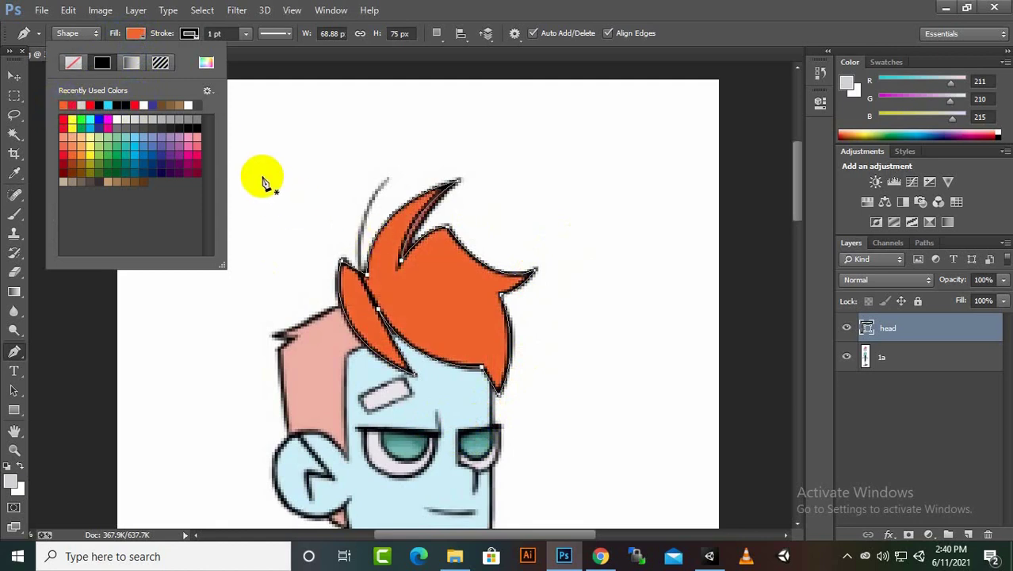
left_click(15, 76)
mouse_move(339, 271)
left_mouse_down()
mouse_move(619, 245)
mouse_move(611, 254)
left_mouse_up()
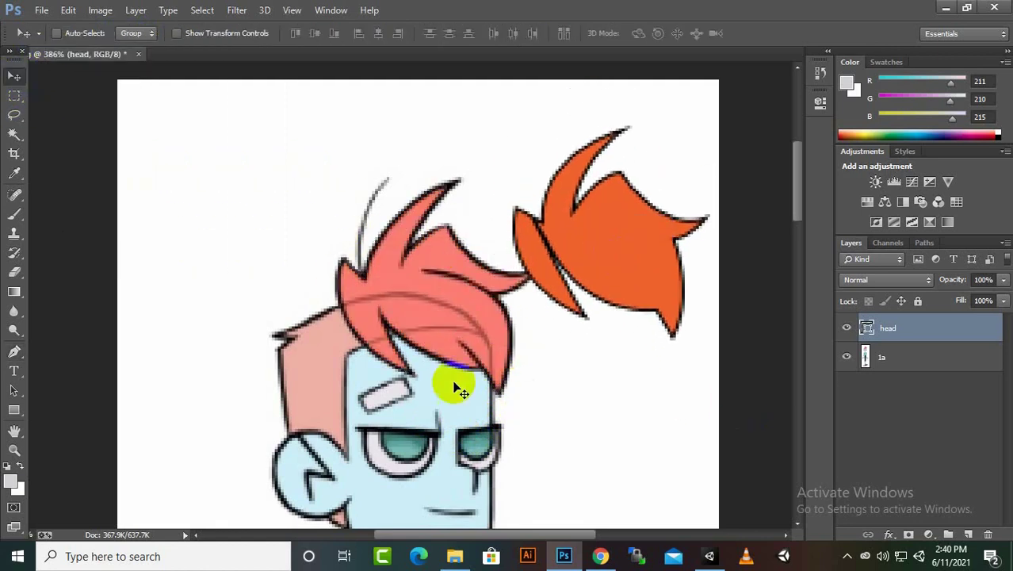
left_click(14, 351)
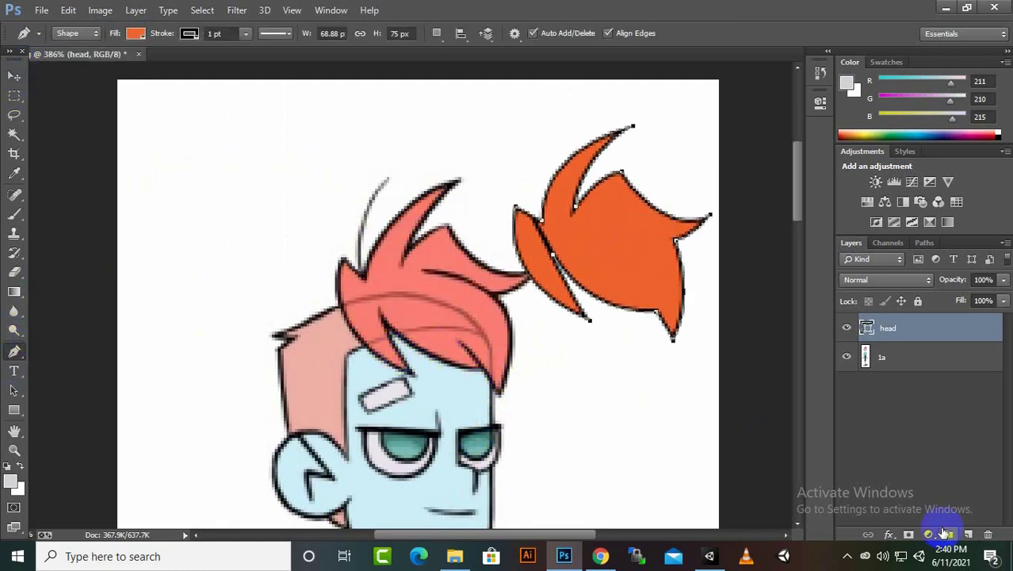
- Add a new layer and start tracing the chin and jaw with fill turned off
left_click(968, 535)
scroll(463, 413, "down", 4)
left_click(383, 460)
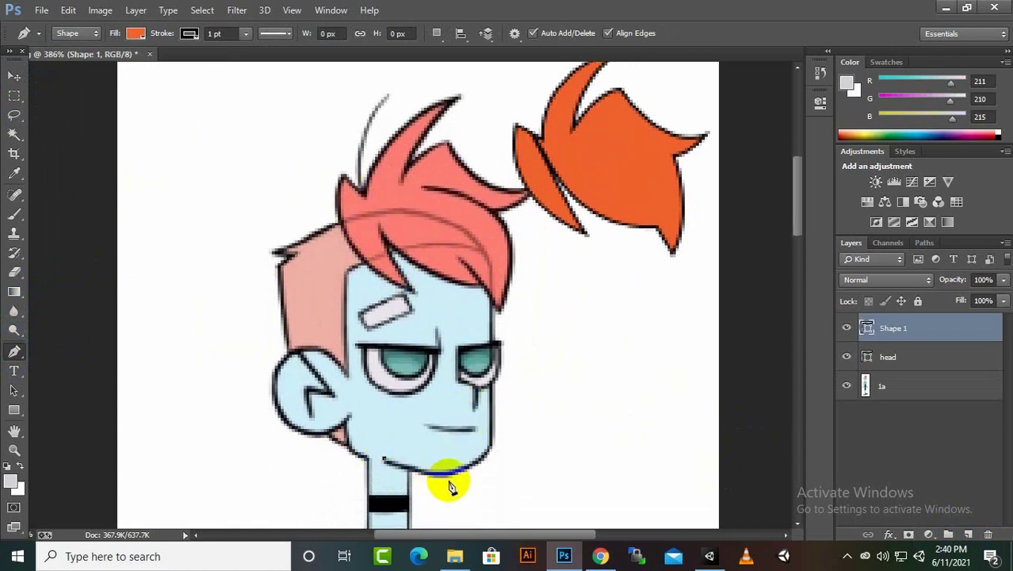
left_click(515, 405)
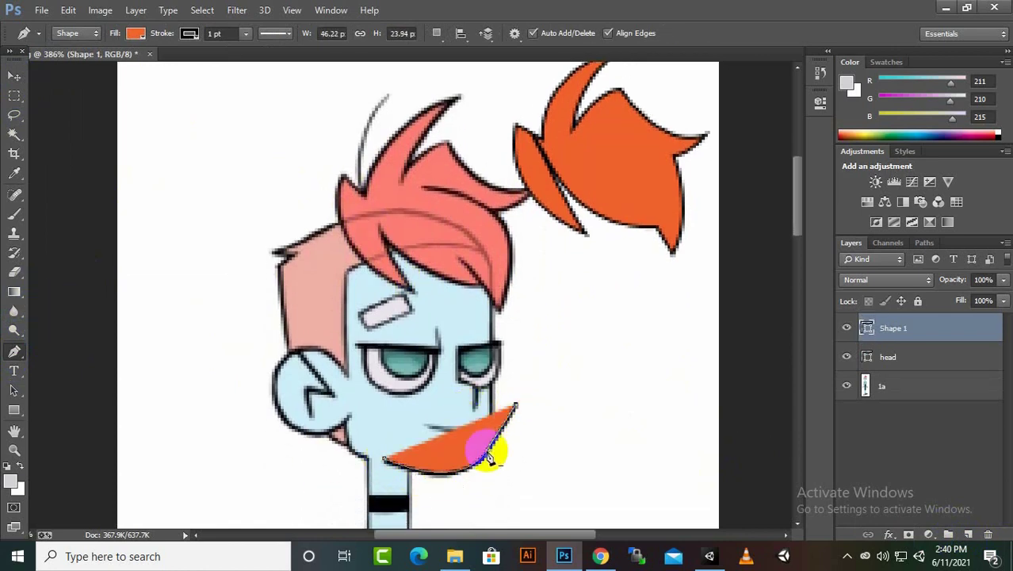
left_click_drag(496, 438, 491, 456)
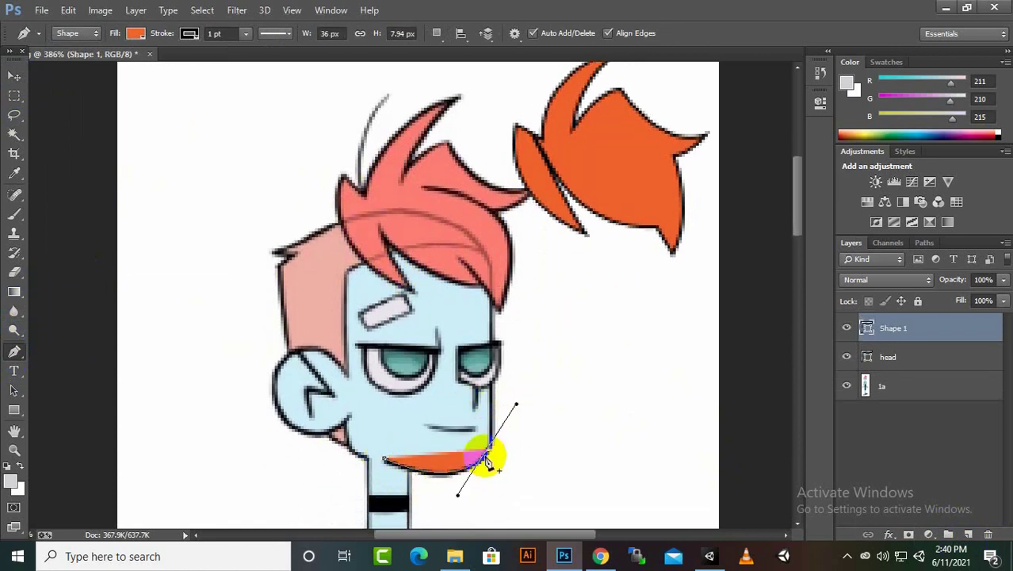
left_click(489, 453, "alt")
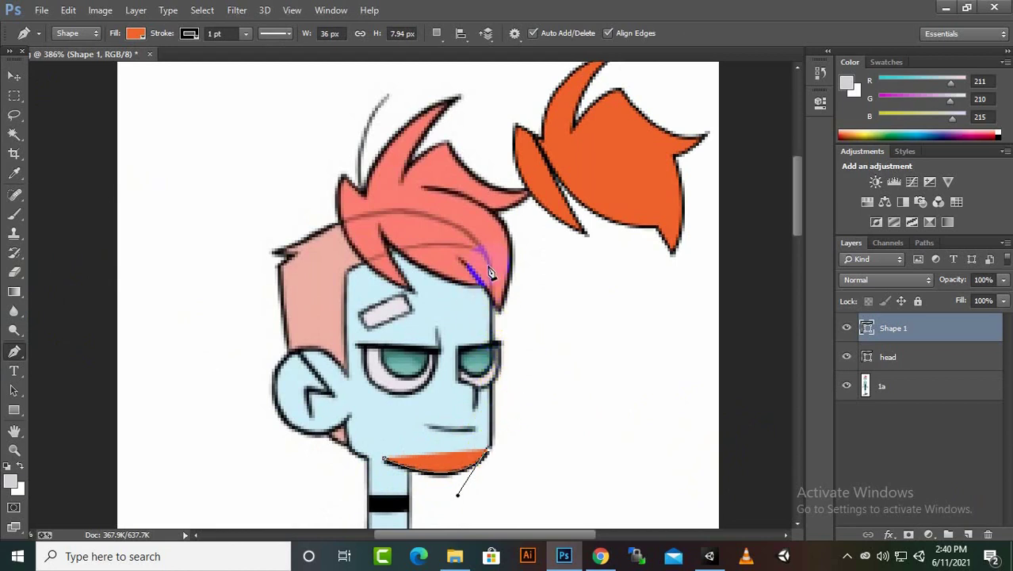
left_click(489, 272)
left_click(136, 33)
left_click(79, 63)
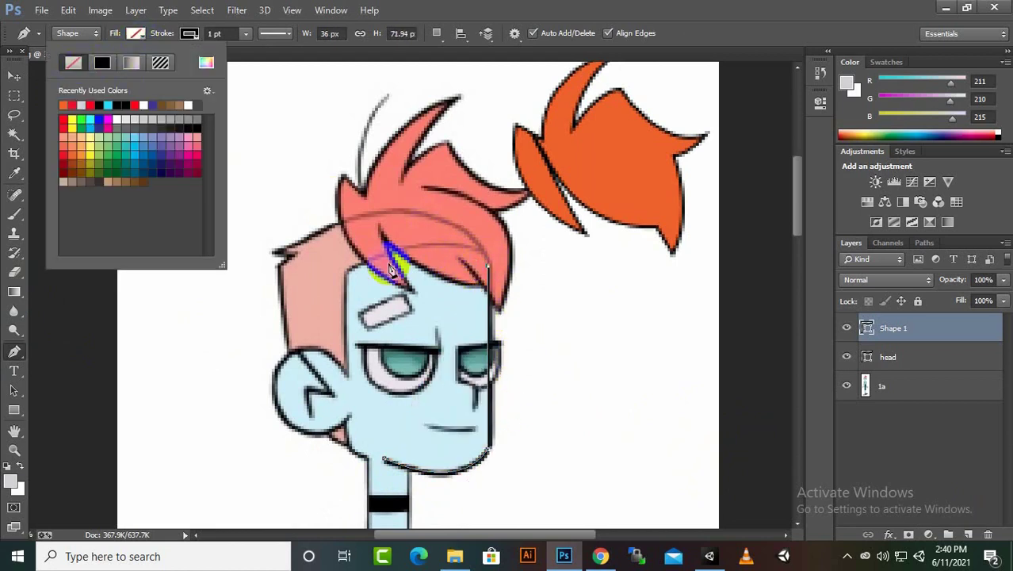
- Trace the head outline across the forehead, left cheek, ear and chin
mouse_move(346, 271)
left_mouse_down()
mouse_move(300, 315)
mouse_move(221, 327)
left_mouse_up()
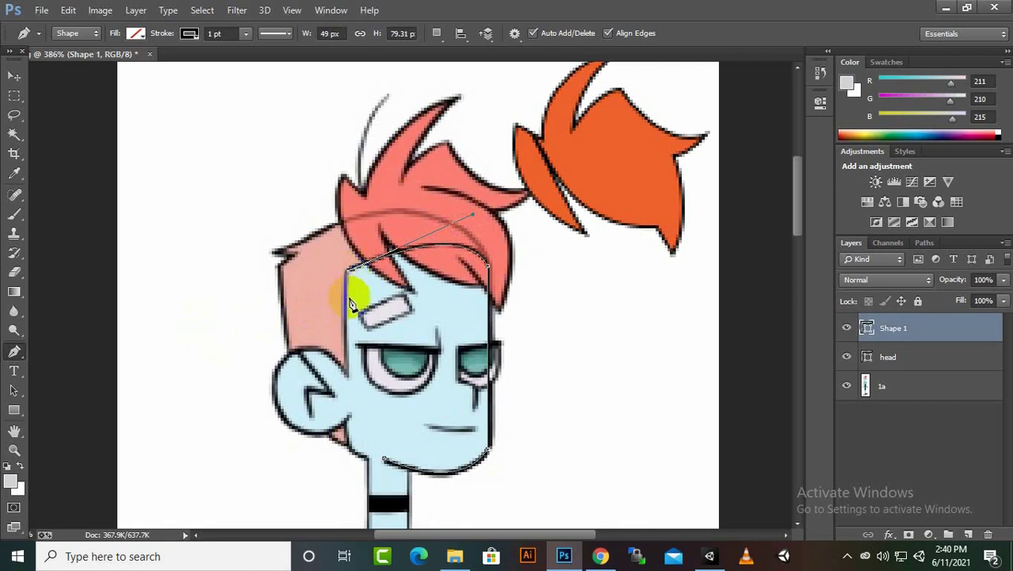
mouse_move(349, 414)
left_mouse_down()
mouse_move(480, 402)
mouse_move(473, 458)
left_mouse_up()
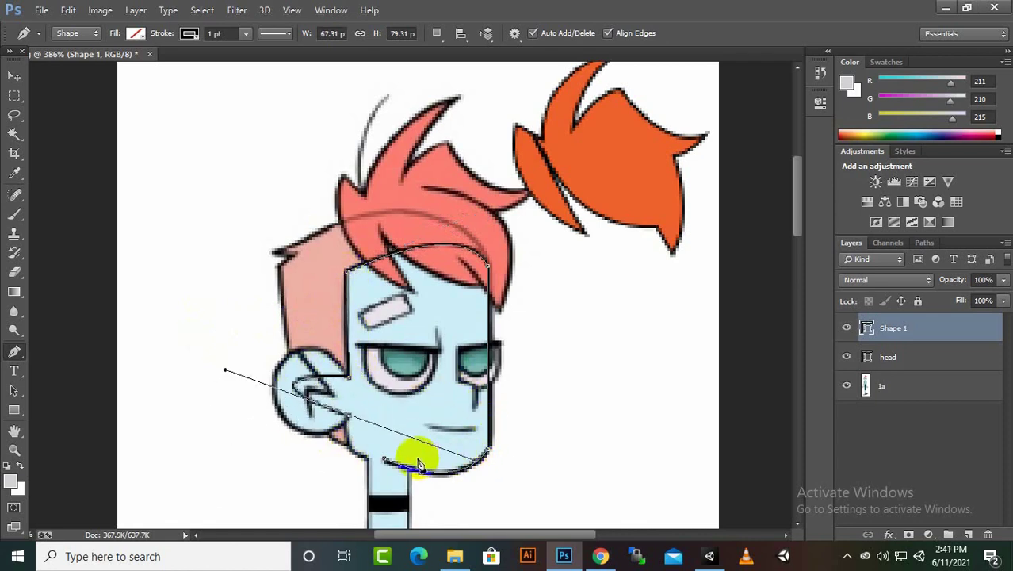
left_click_drag(275, 381, 249, 457)
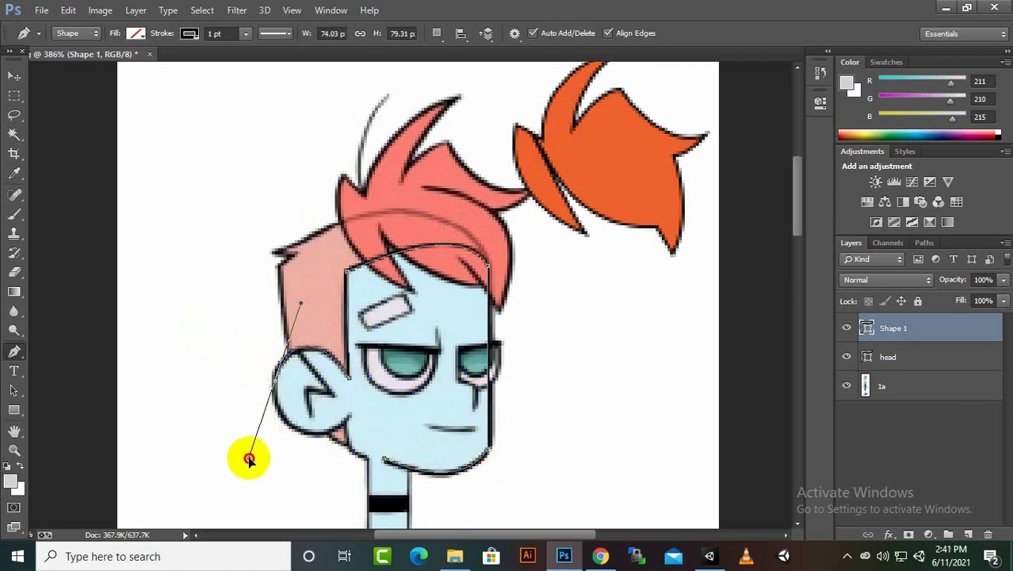
left_click(276, 392)
left_click(351, 422)
left_click_drag(424, 368, 424, 369)
left_click(351, 414)
left_click_drag(366, 458, 395, 464)
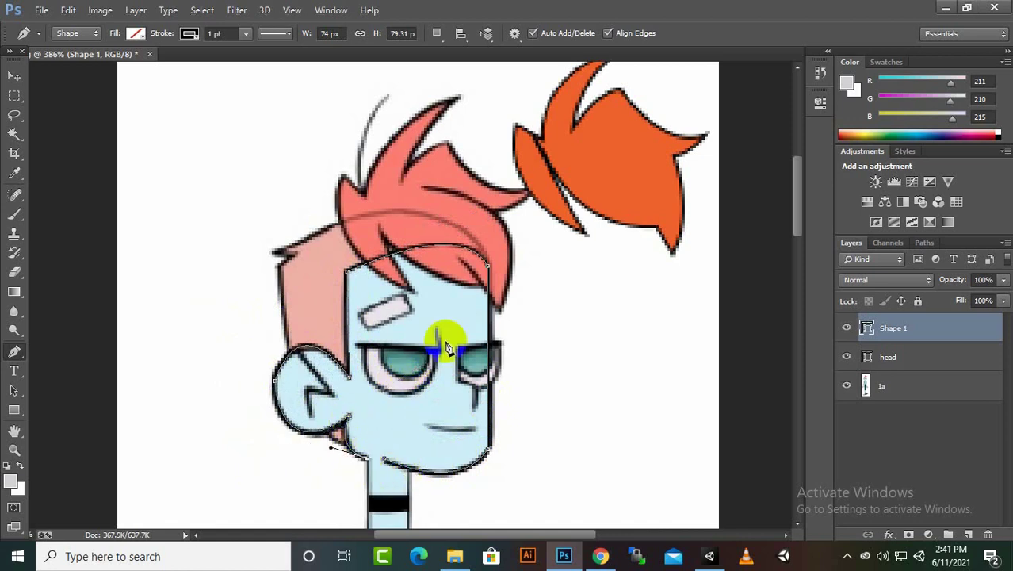
- Trace down the neck and along the collar, then close the outline
scroll(446, 339, "down", 3)
left_click(348, 410)
left_click_drag(428, 450, 438, 461)
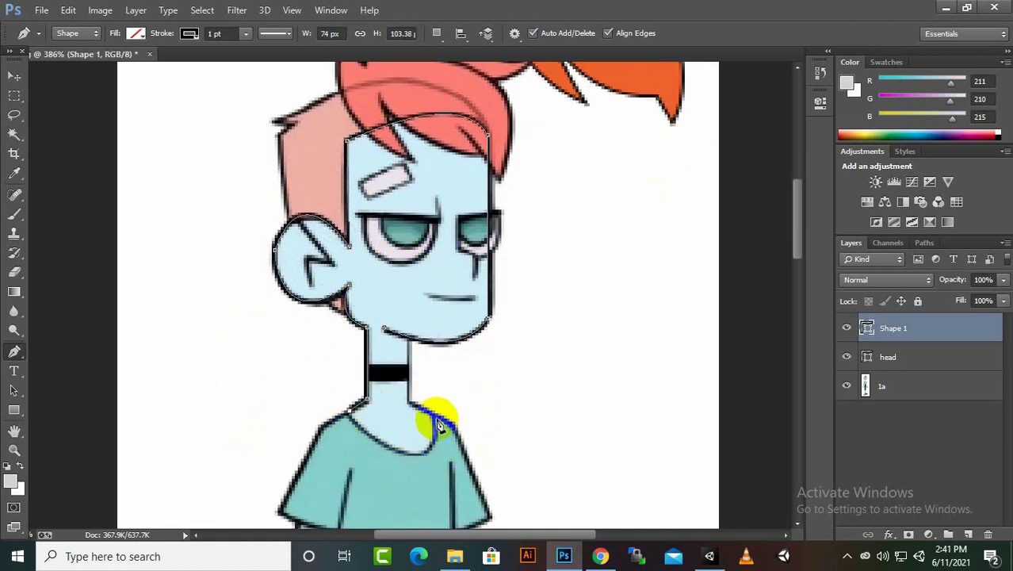
left_click_drag(433, 417, 411, 407)
left_click(410, 402)
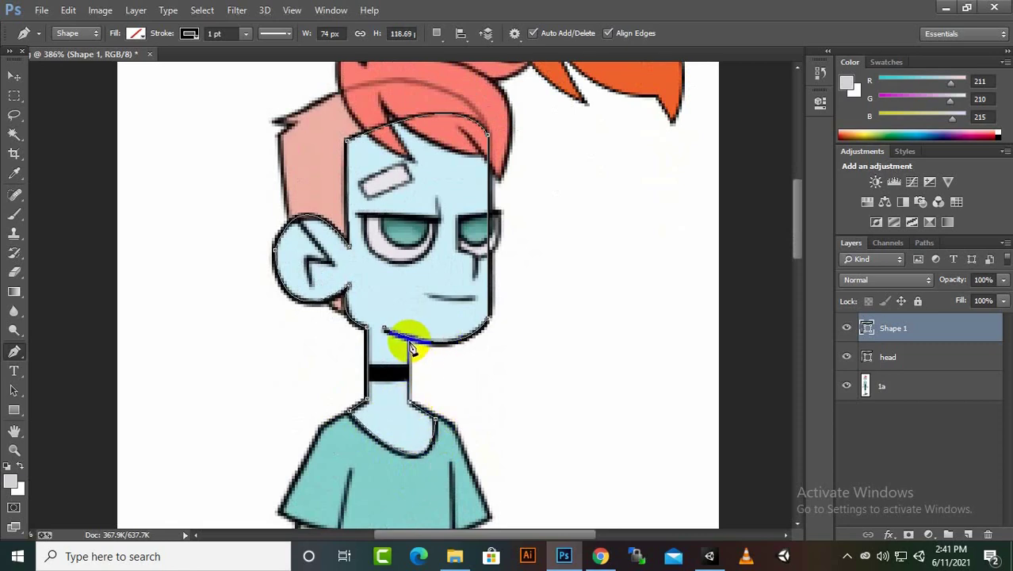
left_click_drag(393, 352, 389, 339)
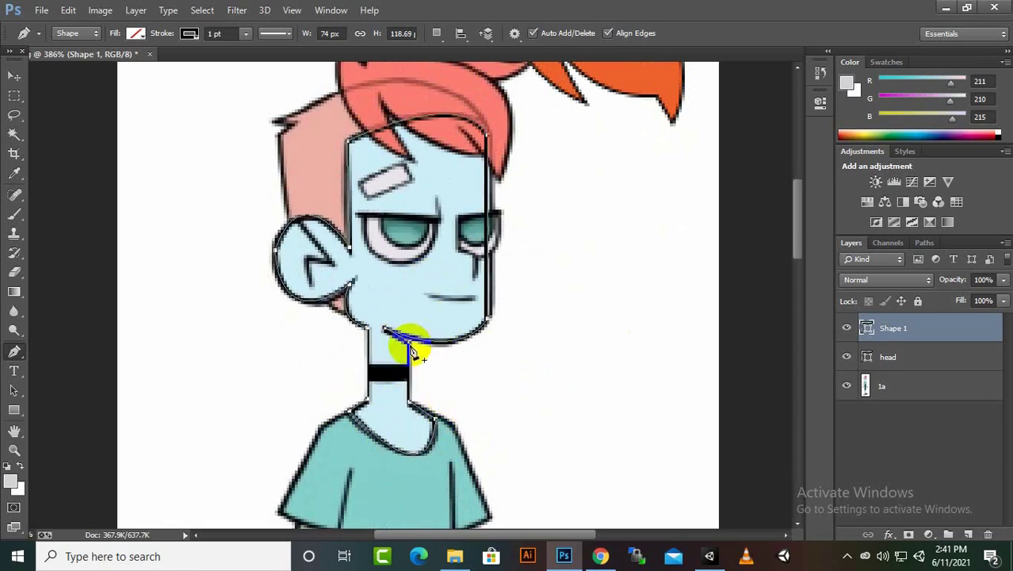
scroll(406, 348, "up", 3)
scroll(409, 381, "down", 2)
scroll(407, 372, "down", 2)
- Fill the traced head cyan and move it right of the original
left_click(136, 34)
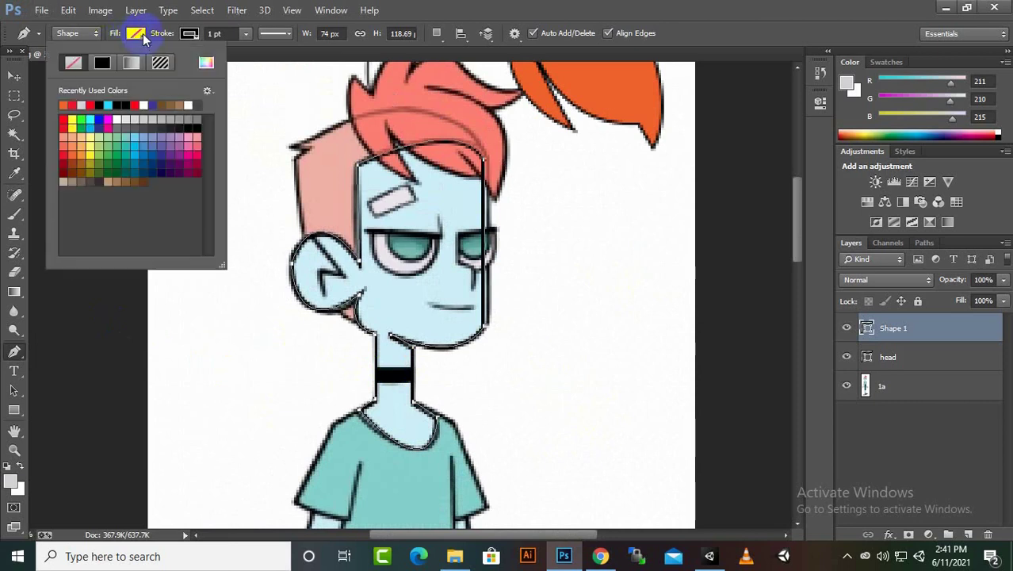
left_click(112, 108)
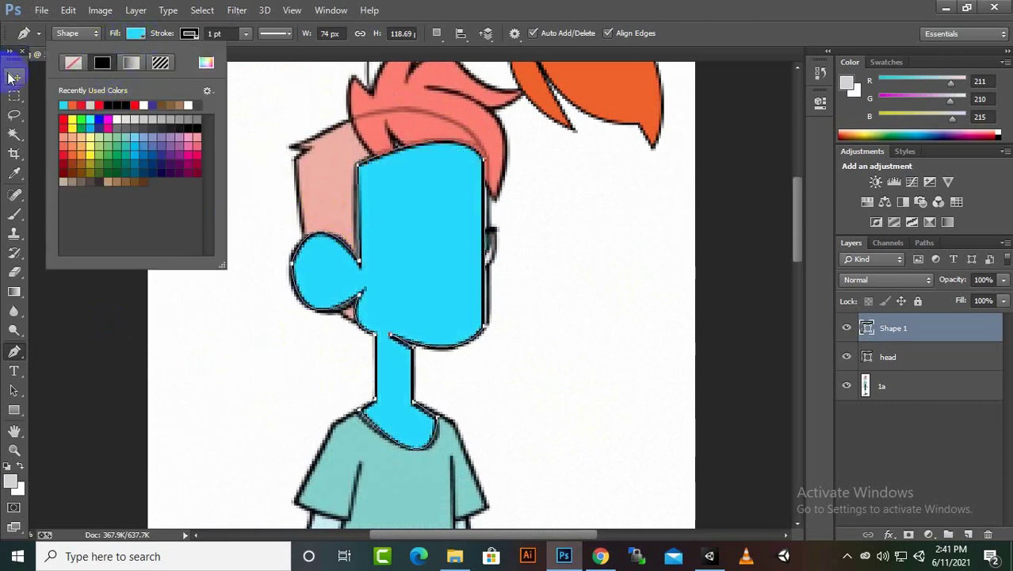
left_click(13, 77)
left_click_drag(416, 256, 606, 292)
scroll(561, 163, "up", 2)
scroll(607, 192, "up", 2)
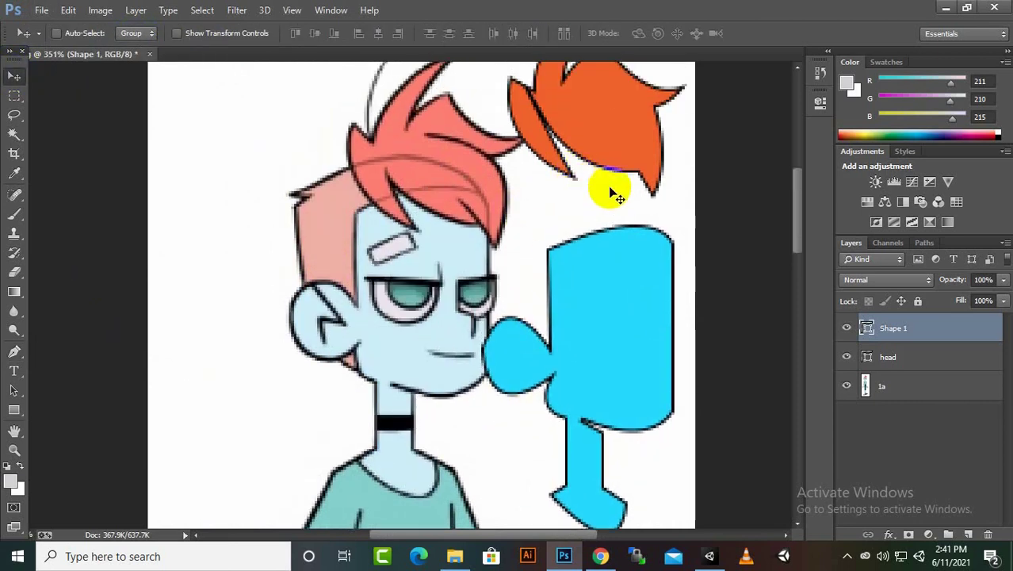
- Try merging the head and Shape 1 layers, undo it, and add an empty layer
left_click(910, 359)
left_click(895, 337, "shift")
key("ctrl+e")
key("ctrl+z")
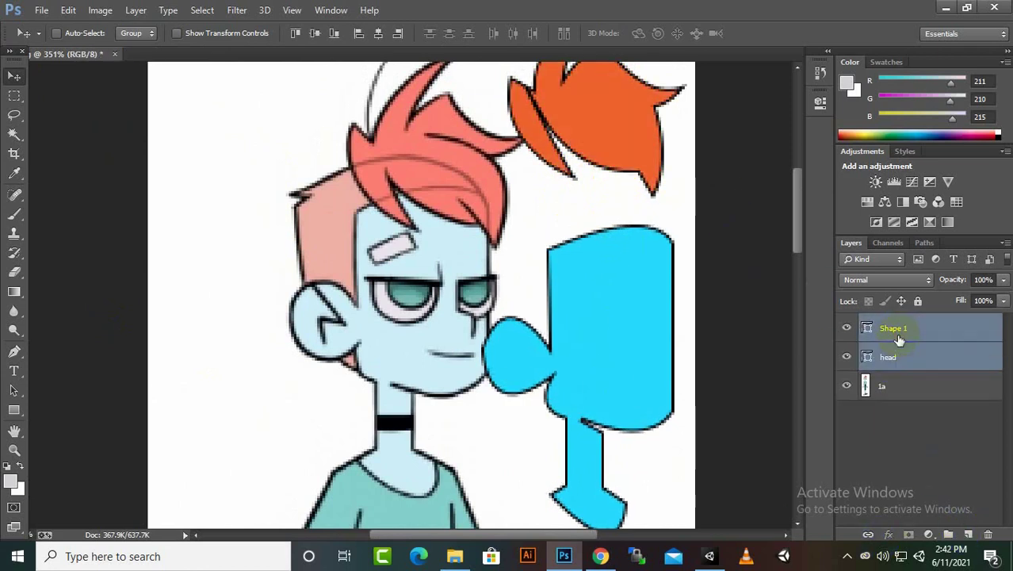
left_click(677, 349)
left_click(929, 365)
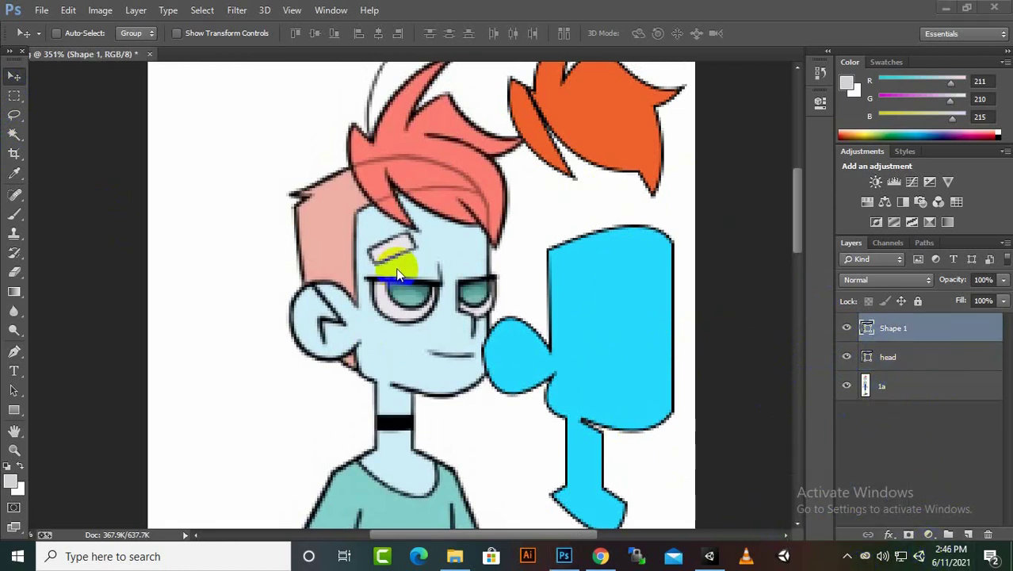
left_click(969, 534)
scroll(476, 194, "up", 1)
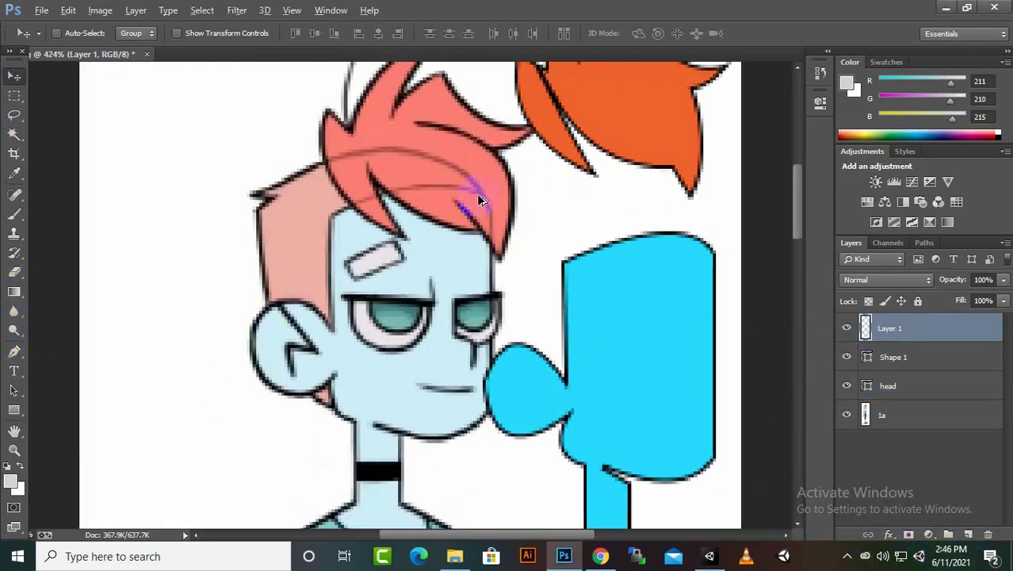
scroll(478, 191, "up", 1)
left_click(16, 354)
- Trace the side hair from its top down past the ear, with fill off
left_click(412, 100)
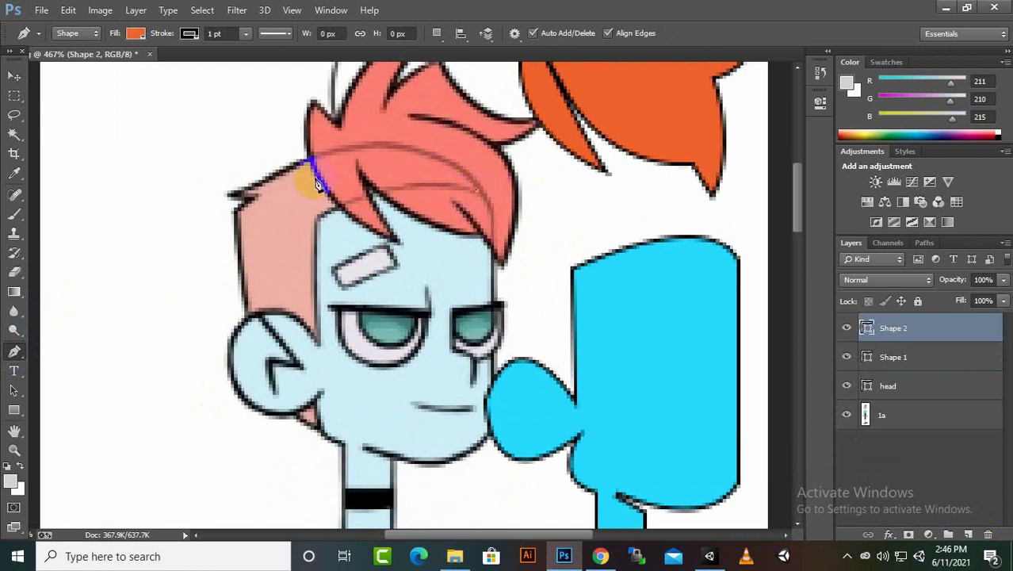
left_click_drag(49, 282, 56, 279)
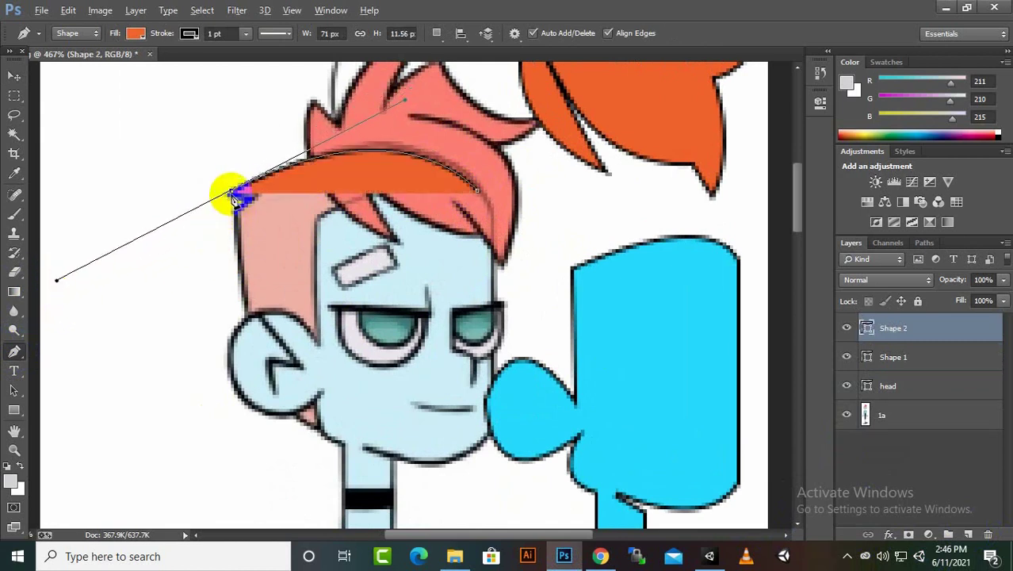
left_click(234, 208)
left_click(240, 311)
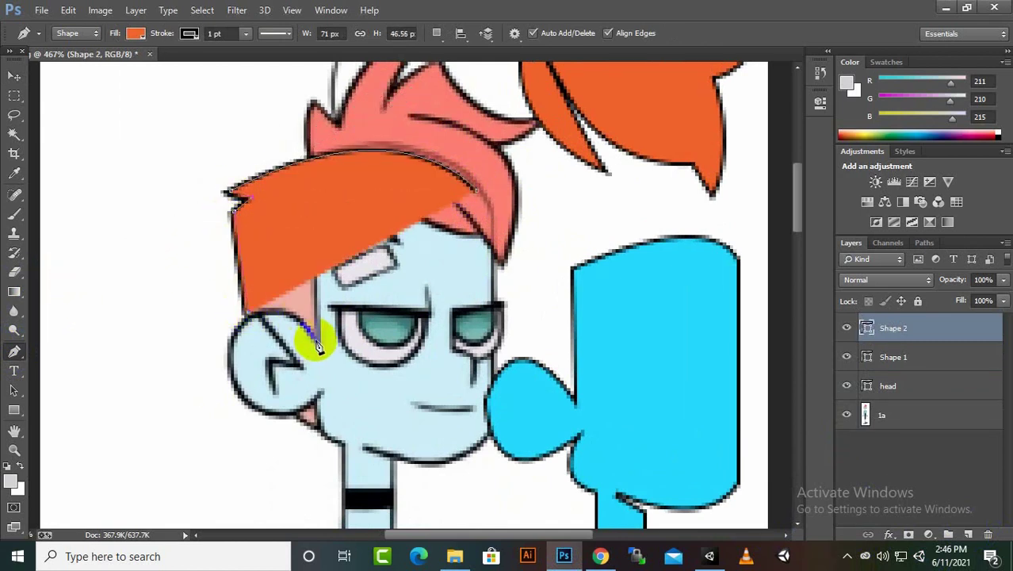
left_click(325, 435)
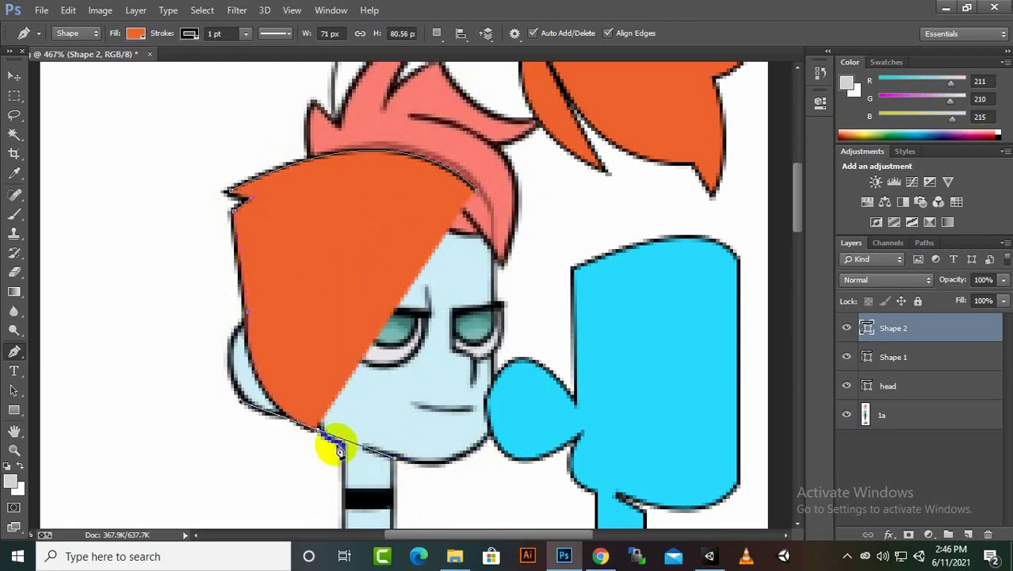
left_click(136, 33)
left_click(74, 65)
- Close the side-hair outline over the forehead and fill it salmon pink
left_click(316, 219)
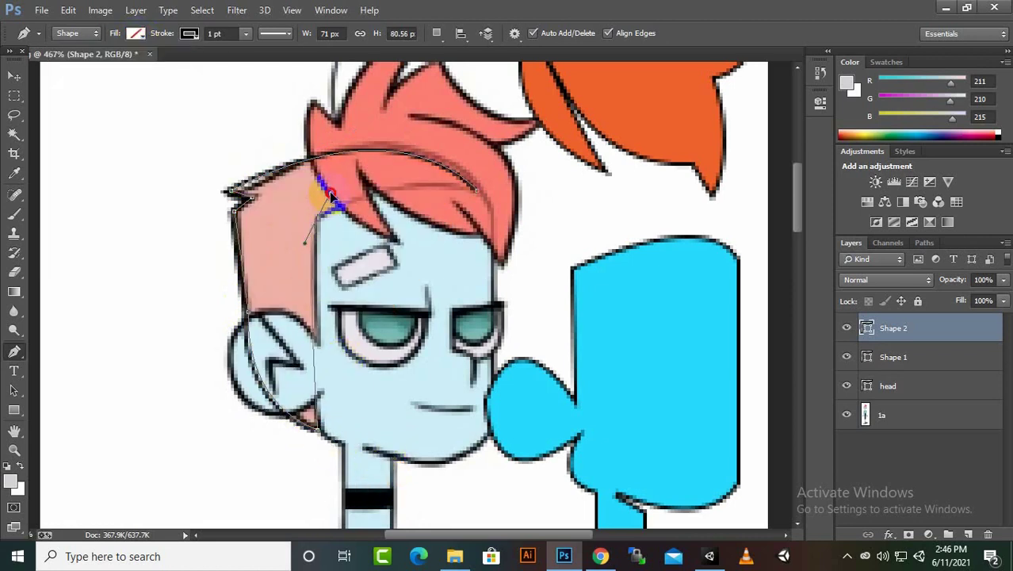
left_click_drag(315, 198, 348, 227)
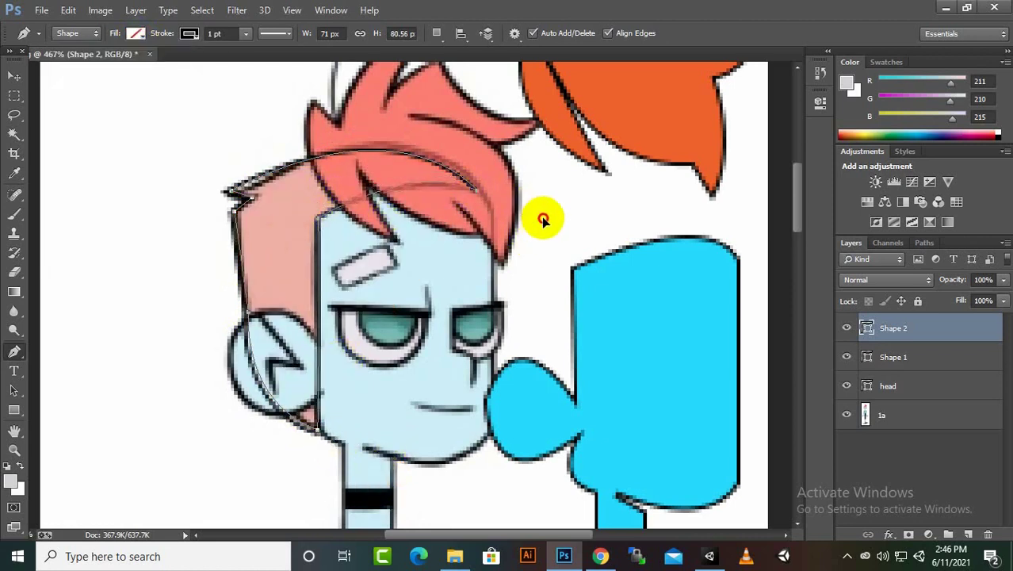
left_click_drag(475, 188, 543, 220)
left_click(135, 34)
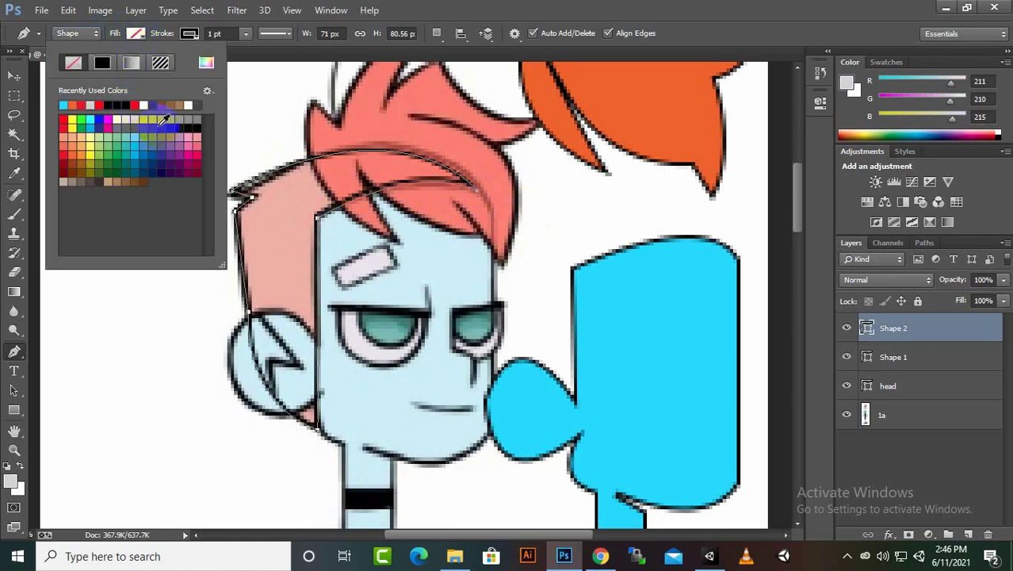
left_click(199, 176)
left_click(15, 75)
- Move the pink hair to the cyan head and stack Shape 1 above Shape 2
left_click_drag(325, 260, 521, 300)
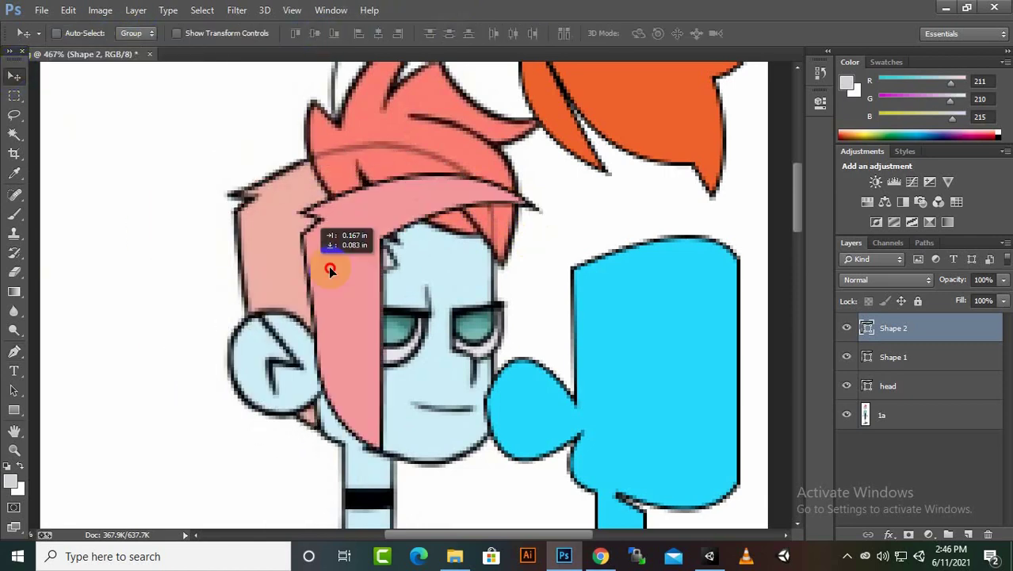
left_click_drag(903, 357, 900, 326)
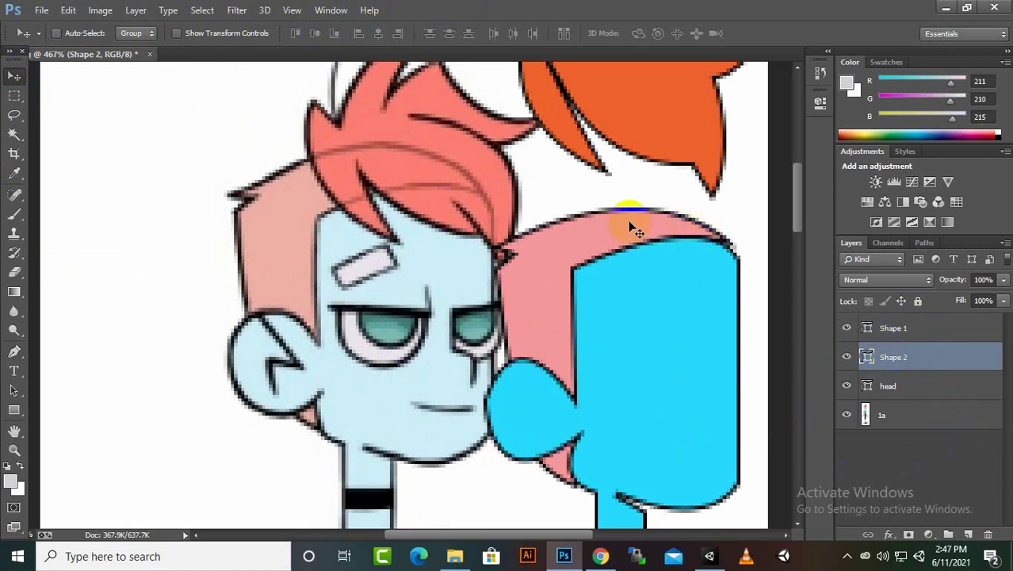
left_click_drag(629, 233, 625, 225)
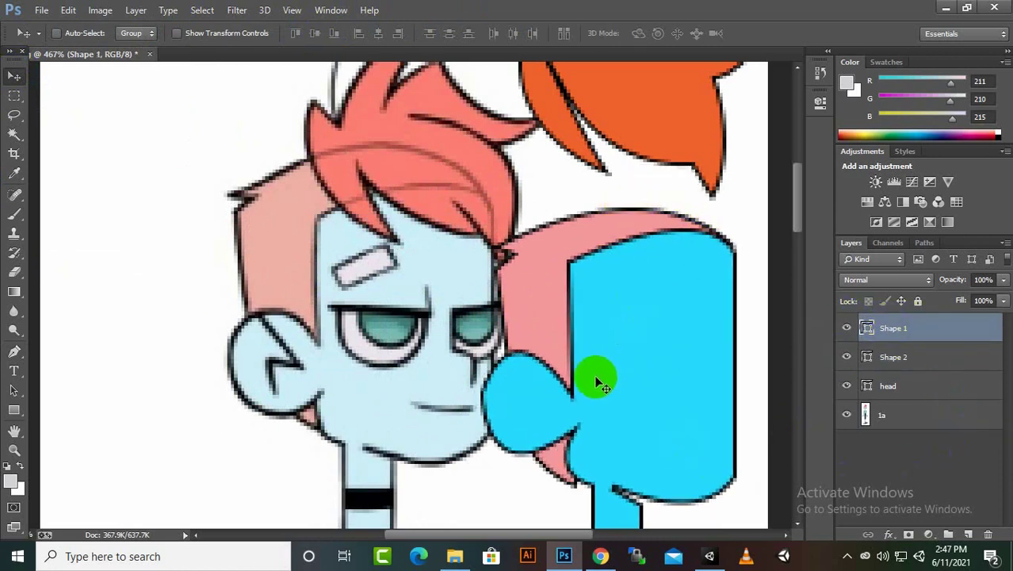
left_click_drag(601, 432, 610, 429)
- Reposition the pink hair and scale it to about 94% by 98%
left_click(882, 360)
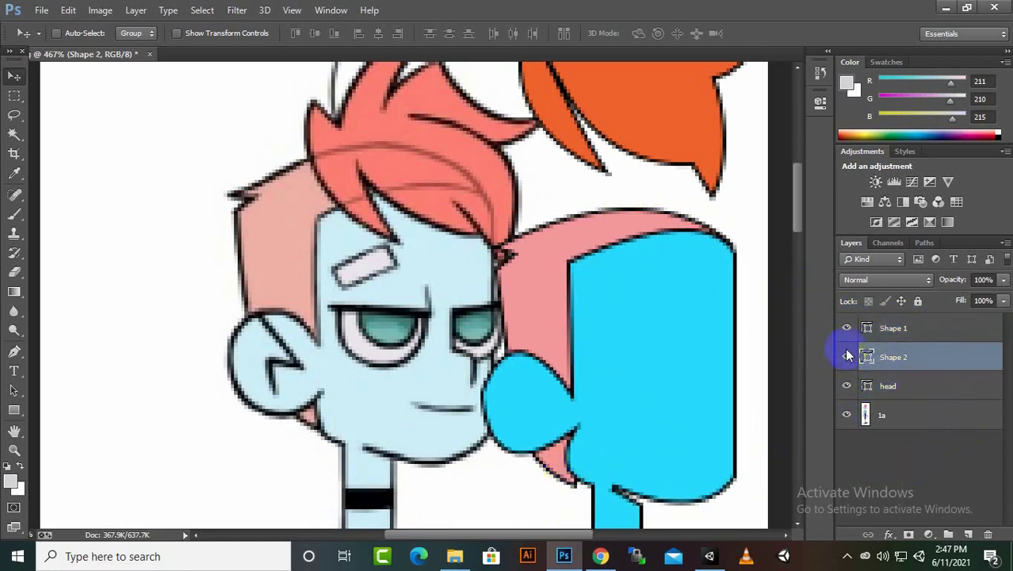
left_click_drag(528, 286, 532, 294)
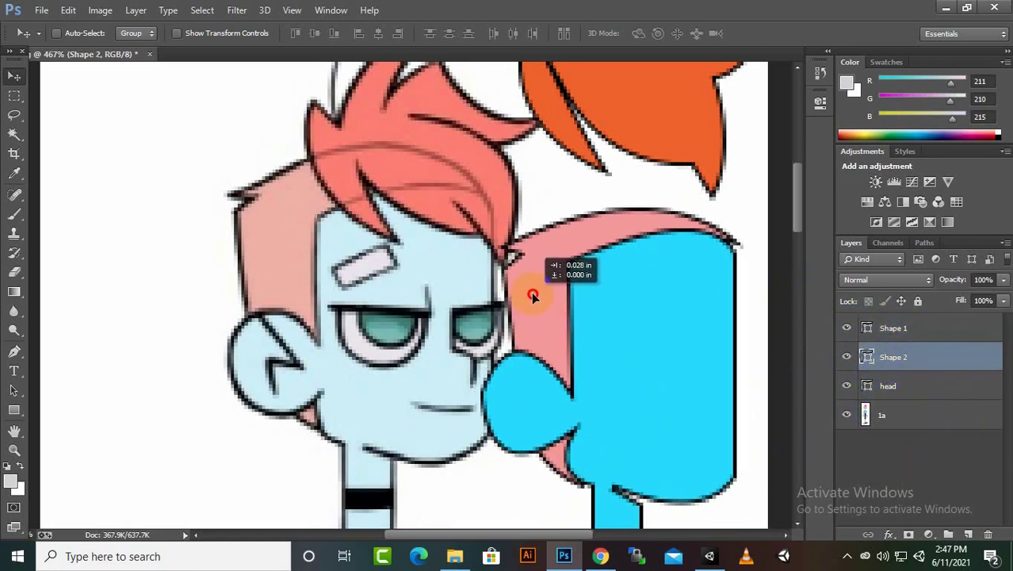
key("ctrl+t")
left_click_drag(741, 208, 735, 212)
left_click_drag(498, 486, 515, 493)
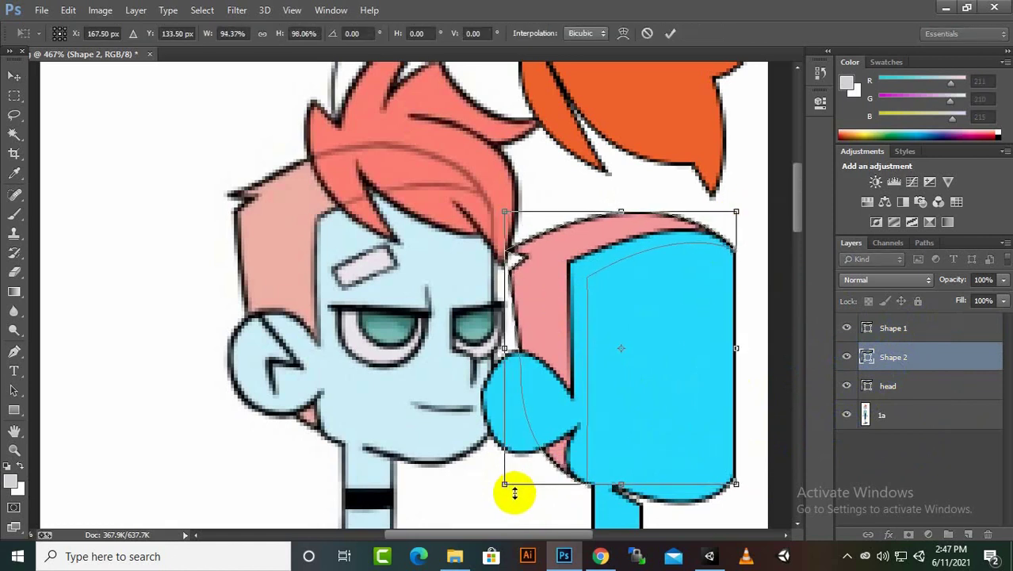
key("Return")
- Bring the head layer to the top and set the orange hair onto the cyan head
left_click_drag(660, 131, 674, 244)
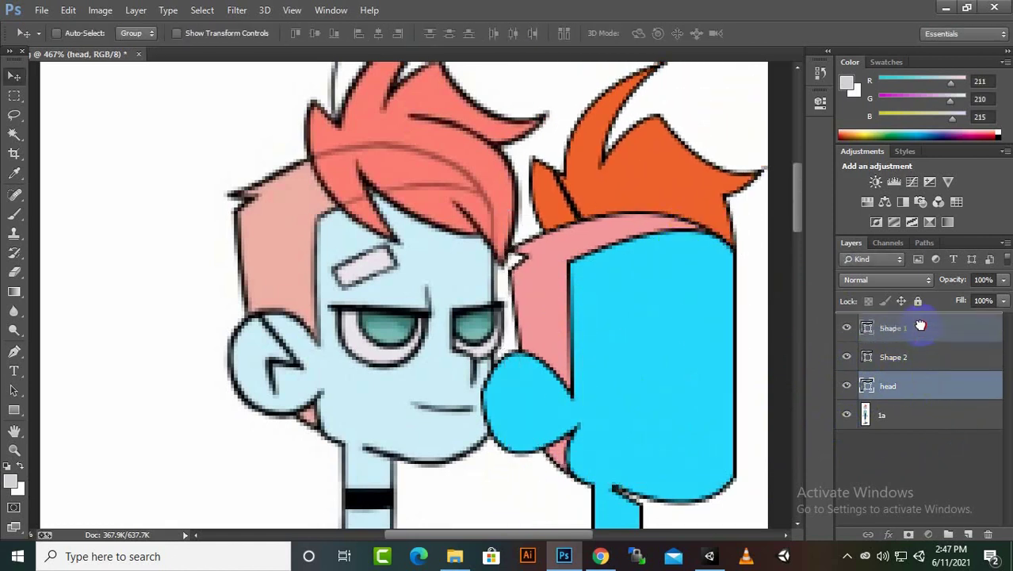
left_click_drag(903, 387, 877, 327)
mouse_move(710, 293)
left_mouse_down()
mouse_move(635, 240)
mouse_move(681, 240)
mouse_move(679, 260)
mouse_move(689, 251)
mouse_move(697, 262)
left_mouse_up()
scroll(460, 357, "down", 2)
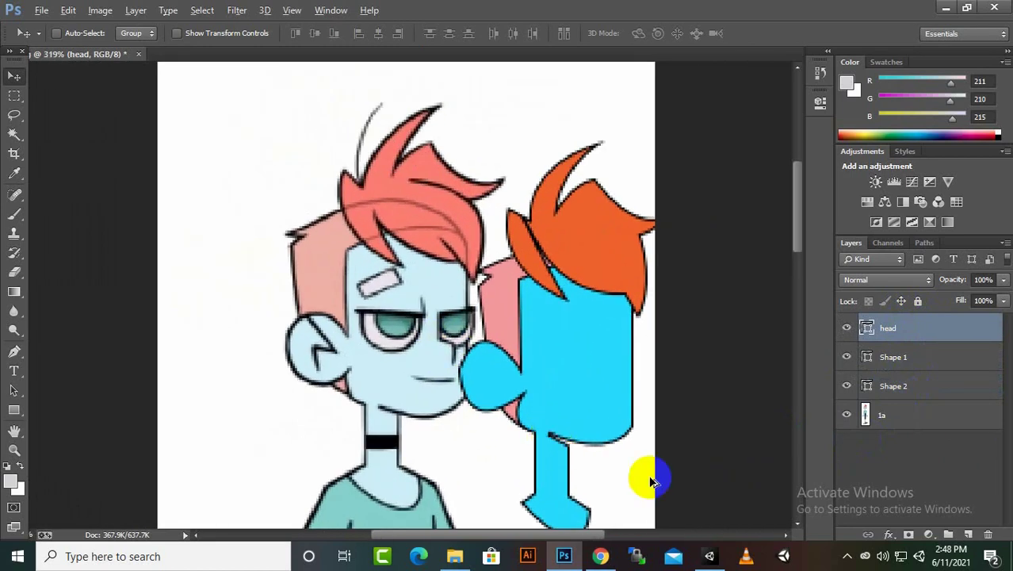
- With Shape 1 selected, draw a small two-point Shape 3 tracing the inner ear
left_click(14, 351)
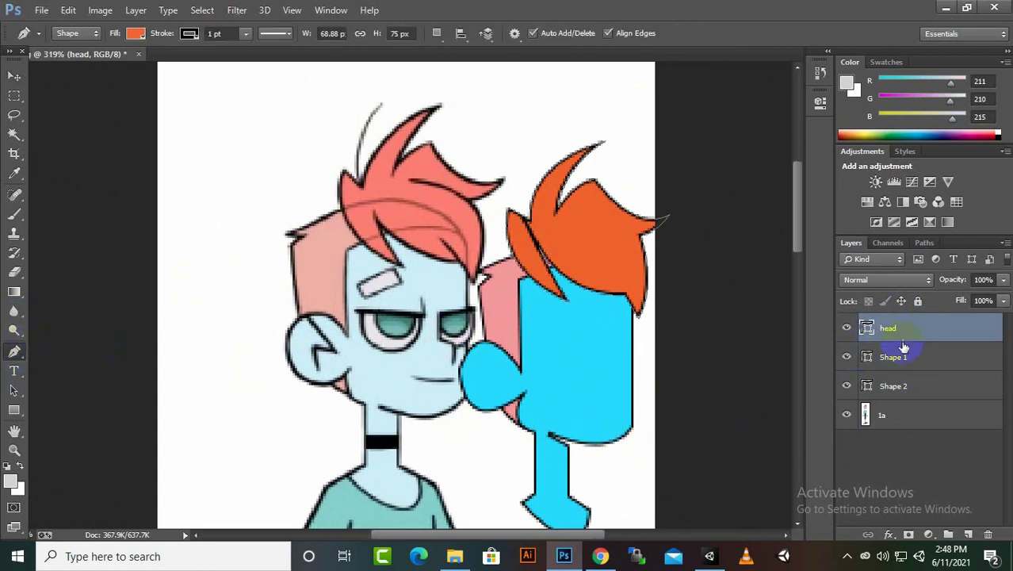
left_click(895, 393)
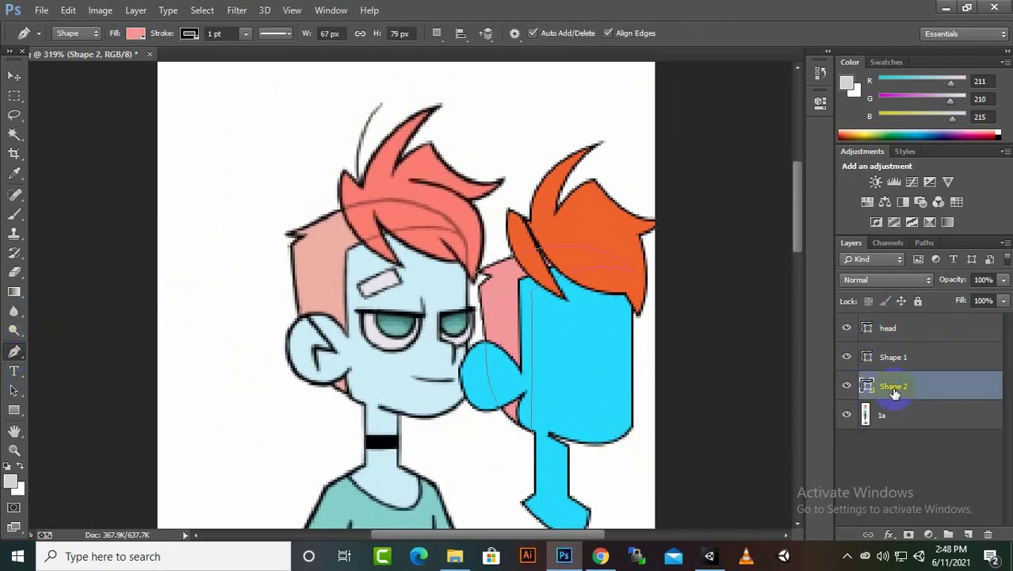
left_click(934, 355)
scroll(482, 411, "up", 1)
scroll(476, 400, "up", 1)
left_click(472, 393)
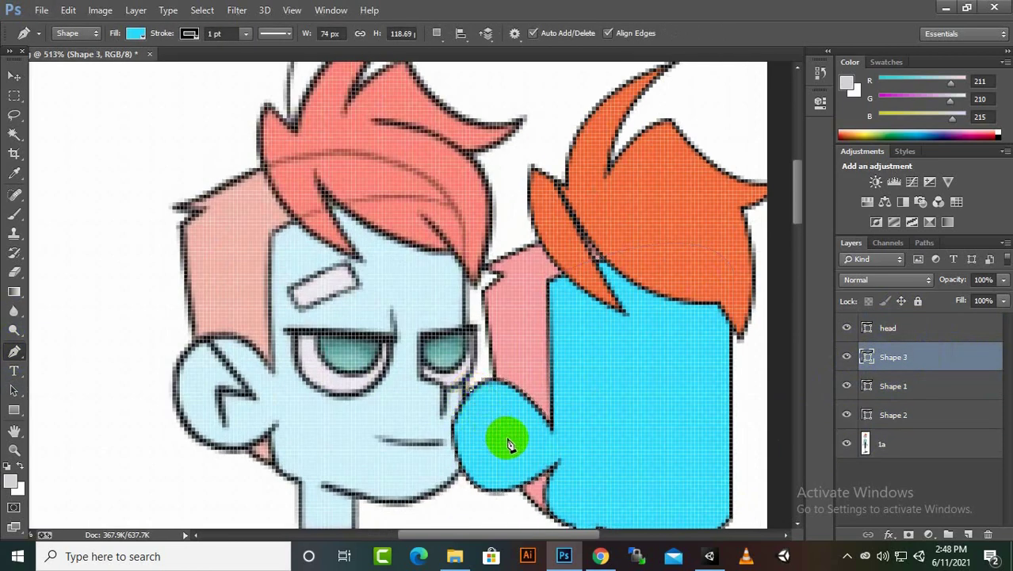
left_click(513, 442)
key("v")
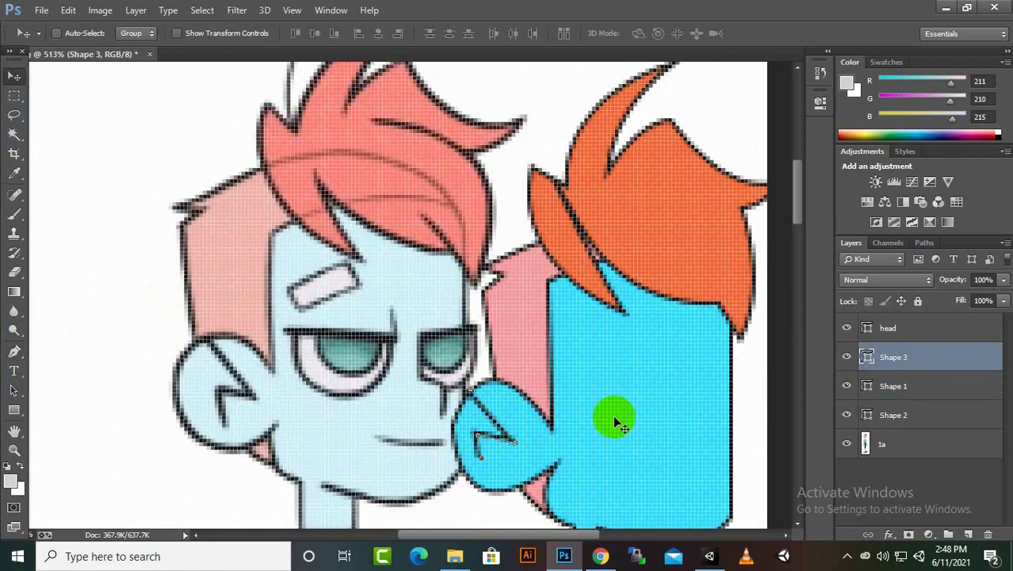
scroll(396, 443, "up", 2)
scroll(397, 443, "down", 3)
left_click(573, 403)
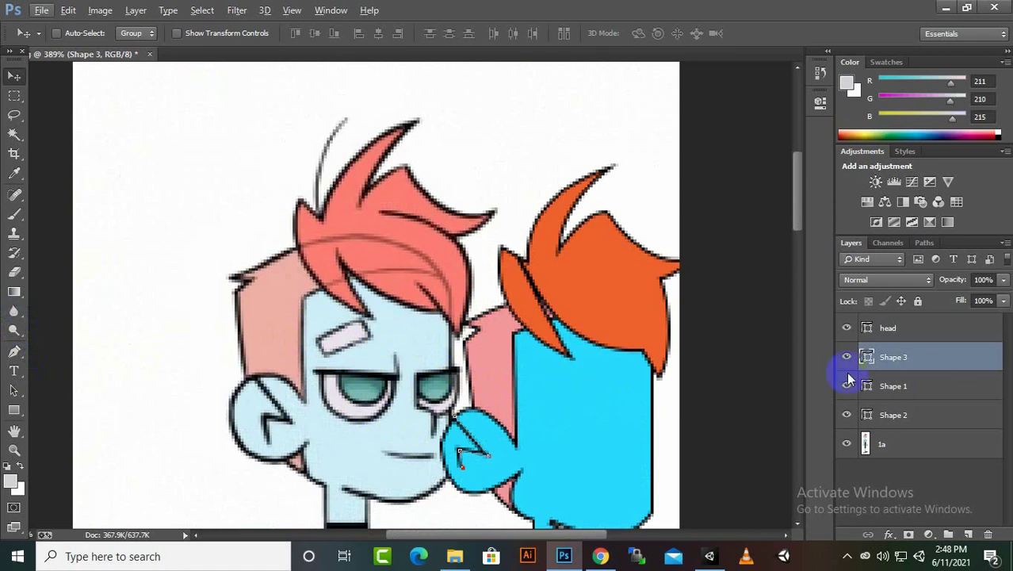
scroll(487, 464, "down", 1)
- Add a new layer at the top of the stack and nudge the blue figure's shapes slightly left and up
left_click(971, 541)
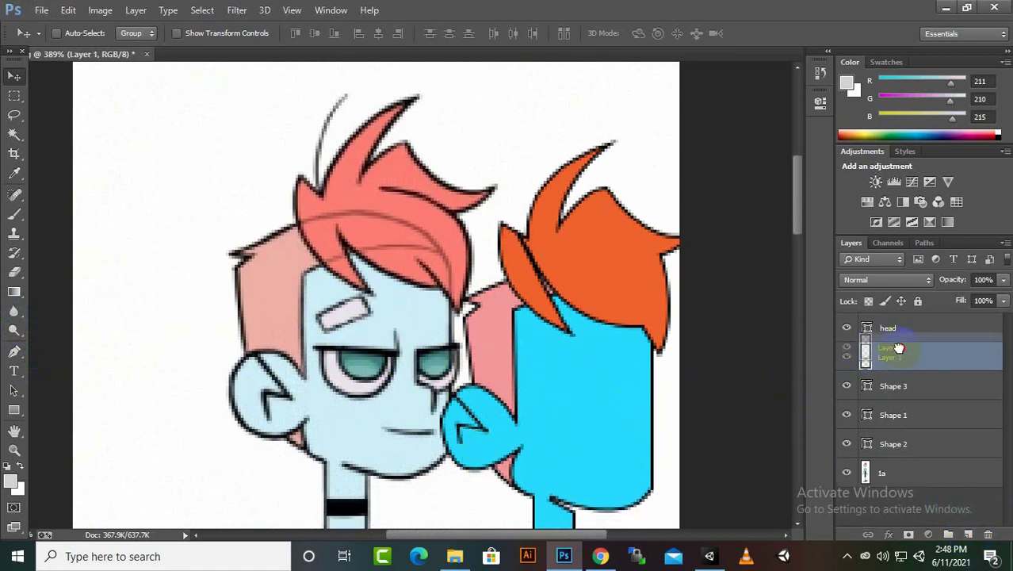
left_click_drag(899, 343, 899, 328)
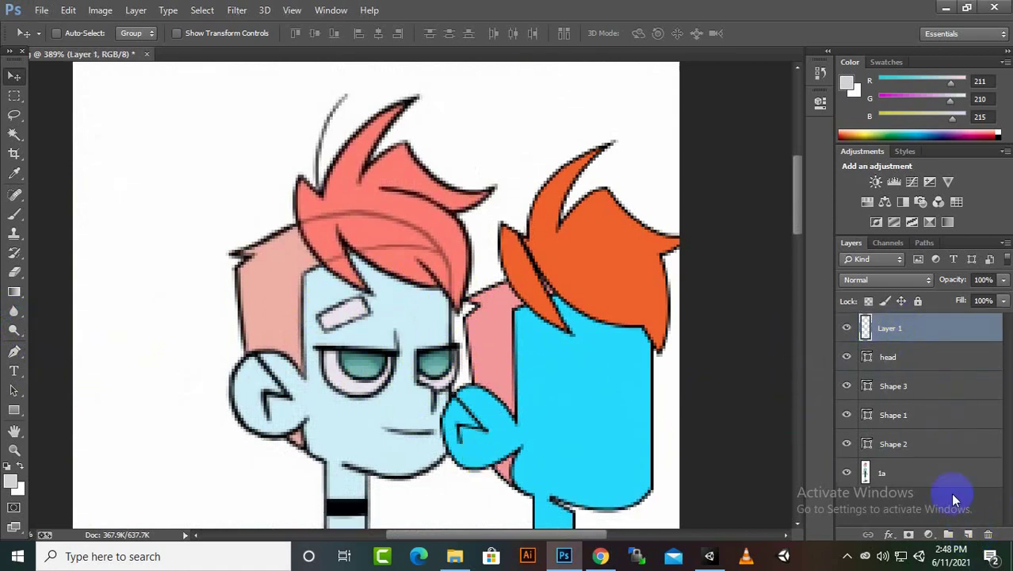
left_click(846, 330)
left_click(846, 472)
scroll(610, 373, "down", 2)
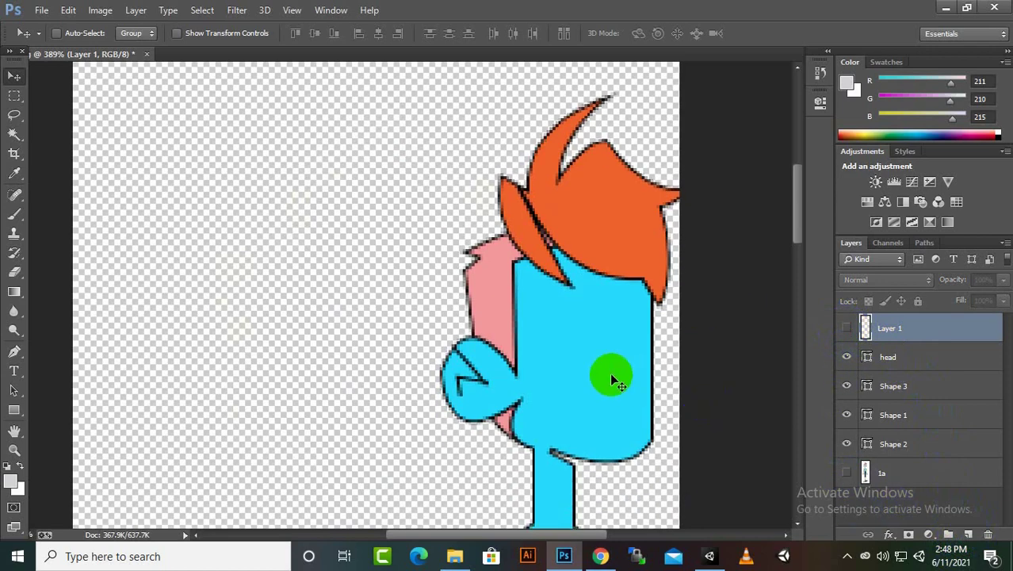
left_click(920, 449, "shift")
left_click_drag(607, 369, 578, 351)
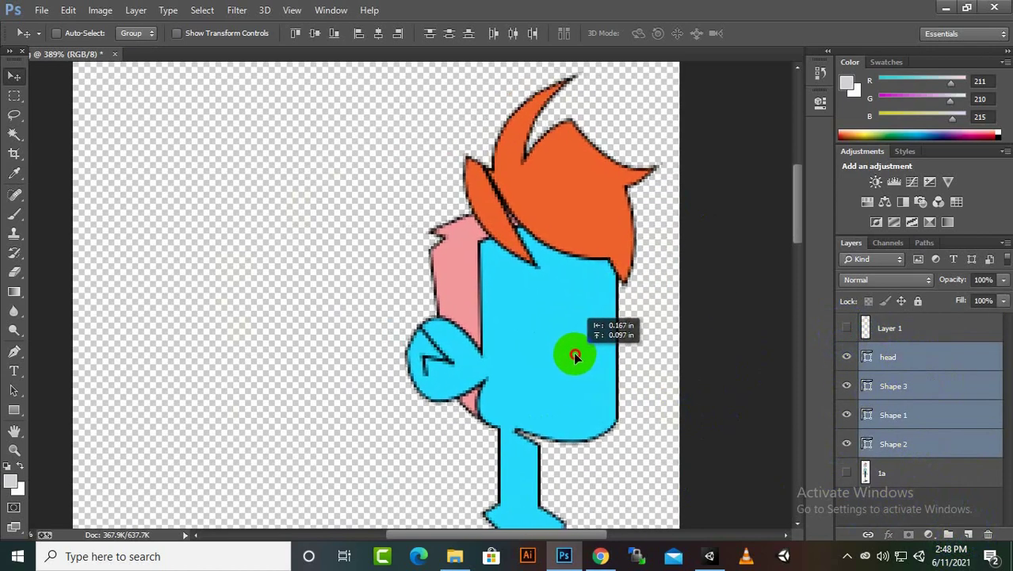
- Shift the 1a reference boy about 105 px to the left
left_click(846, 472)
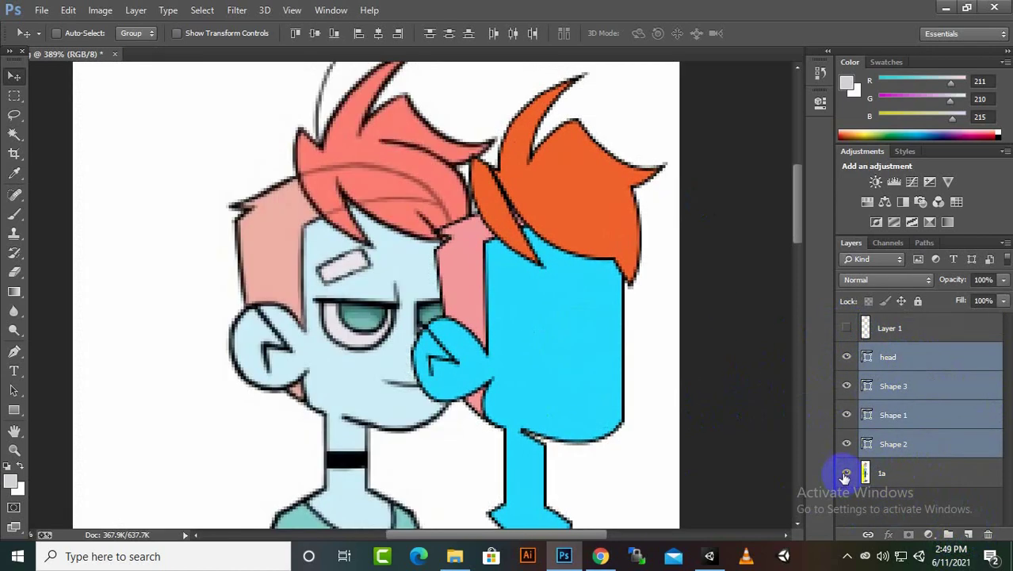
left_click(894, 474)
mouse_move(304, 420)
left_mouse_down()
mouse_move(221, 432)
mouse_move(238, 419)
left_mouse_up()
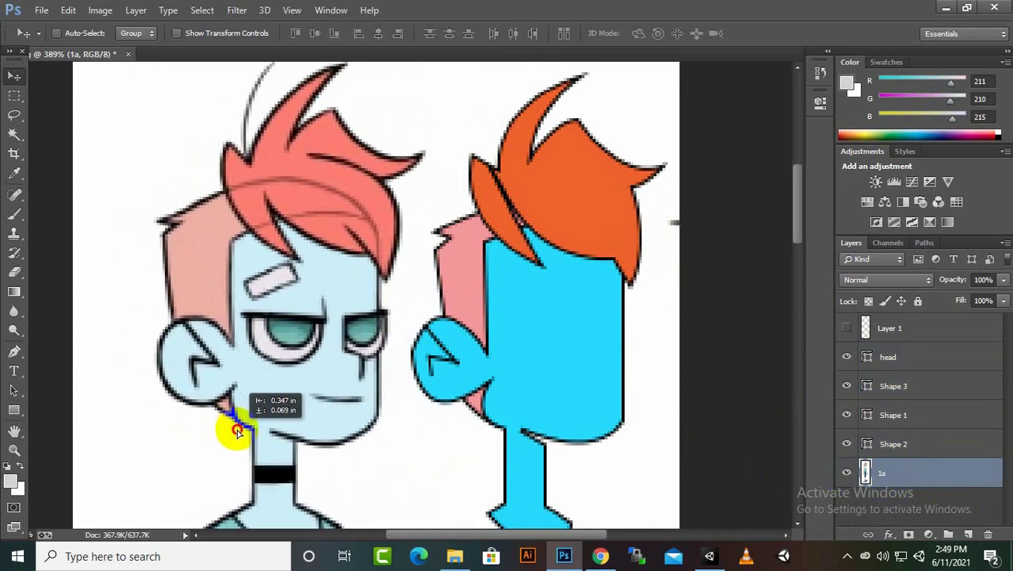
left_click(846, 473)
- Merge the head, Shape 3, Shape 1 and Shape 2 layers into one head shape
left_click(893, 444, "ctrl")
left_click(904, 413, "ctrl")
right_click(909, 387)
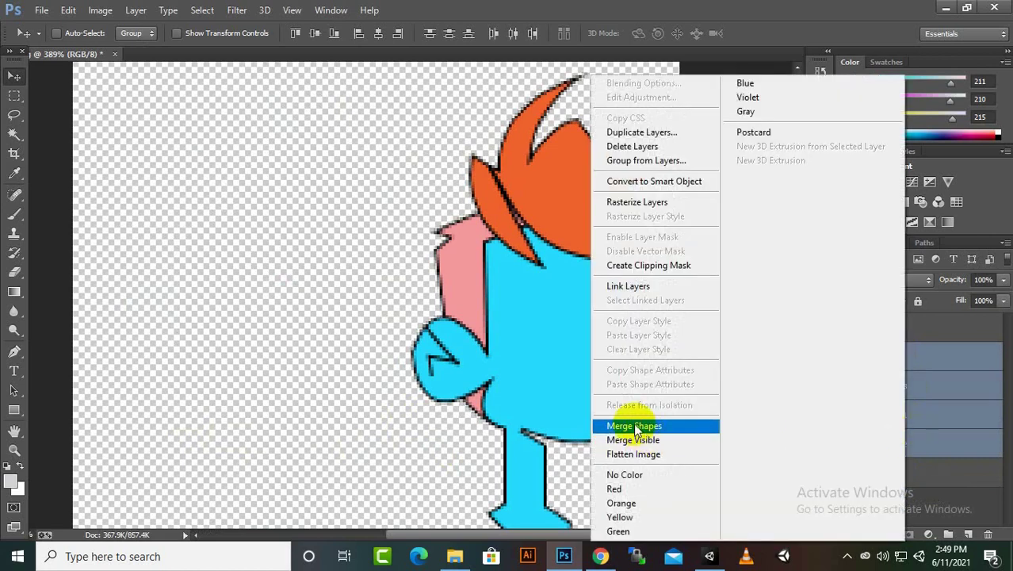
left_click(634, 421)
left_click_drag(503, 347, 424, 258)
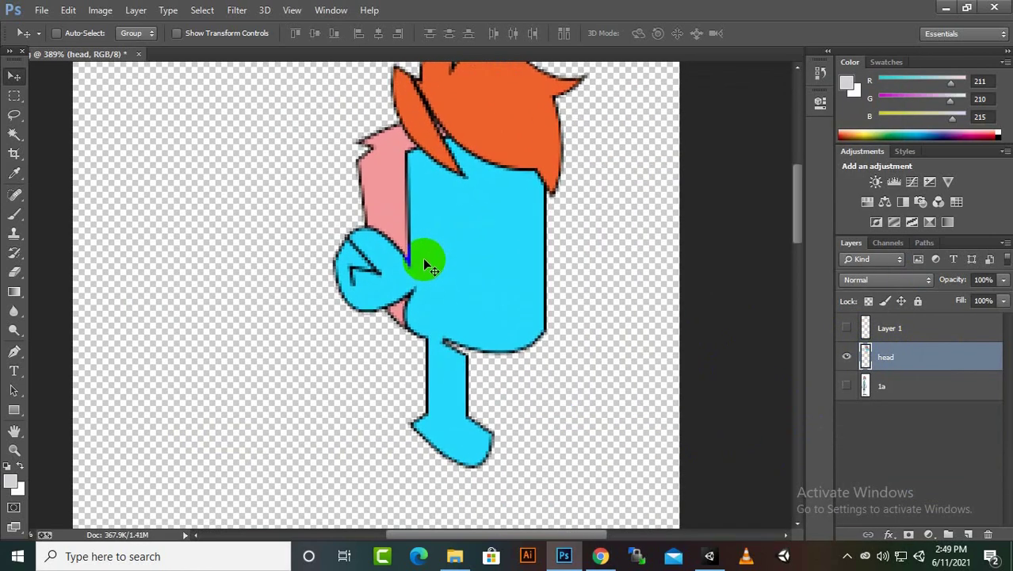
key("ctrl+z")
left_click(846, 386)
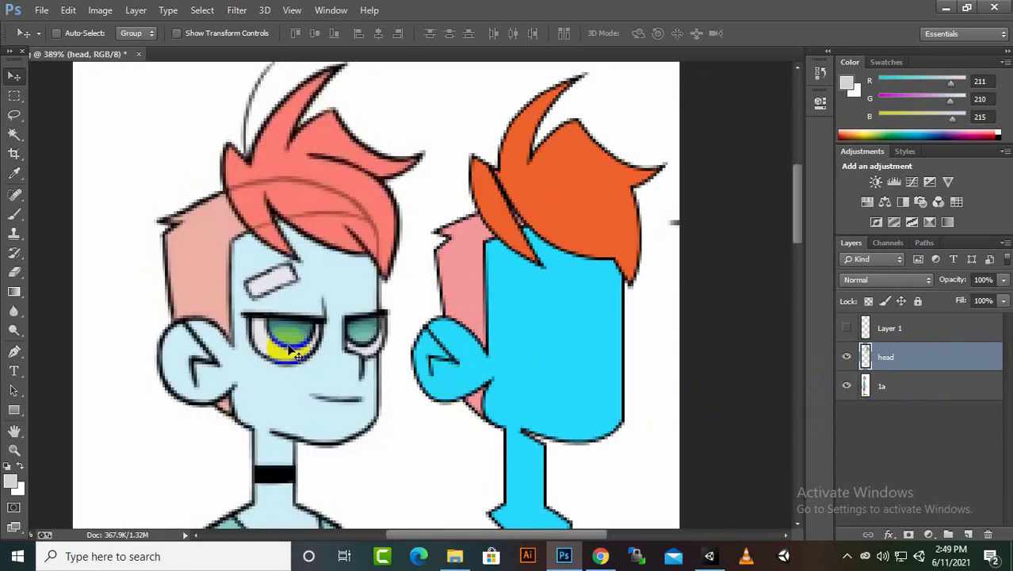
- Start a pen outline of the eye, then discard the unfinished path
left_click(16, 360)
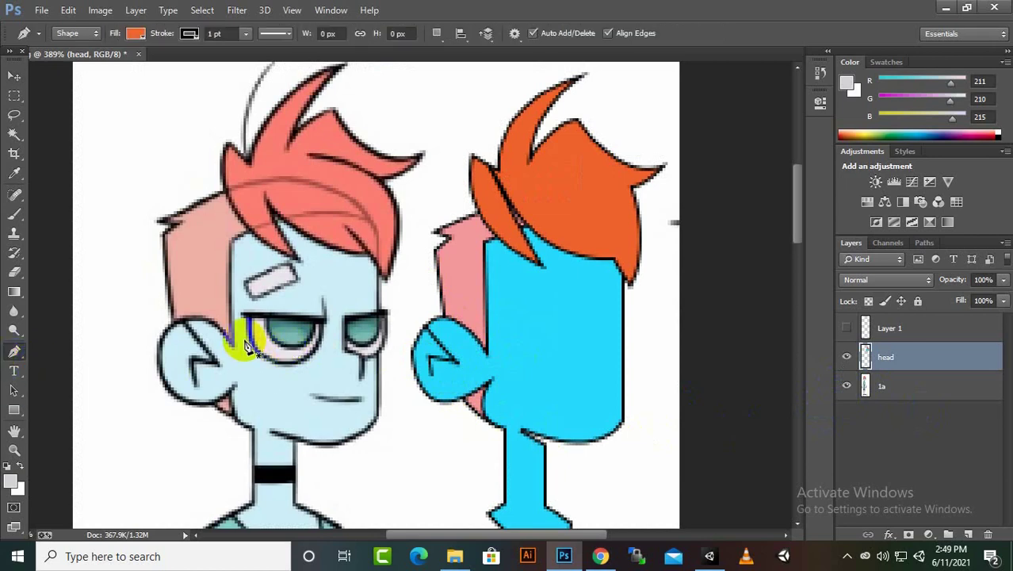
scroll(248, 338, "up", 2)
key("alt+bracketright")
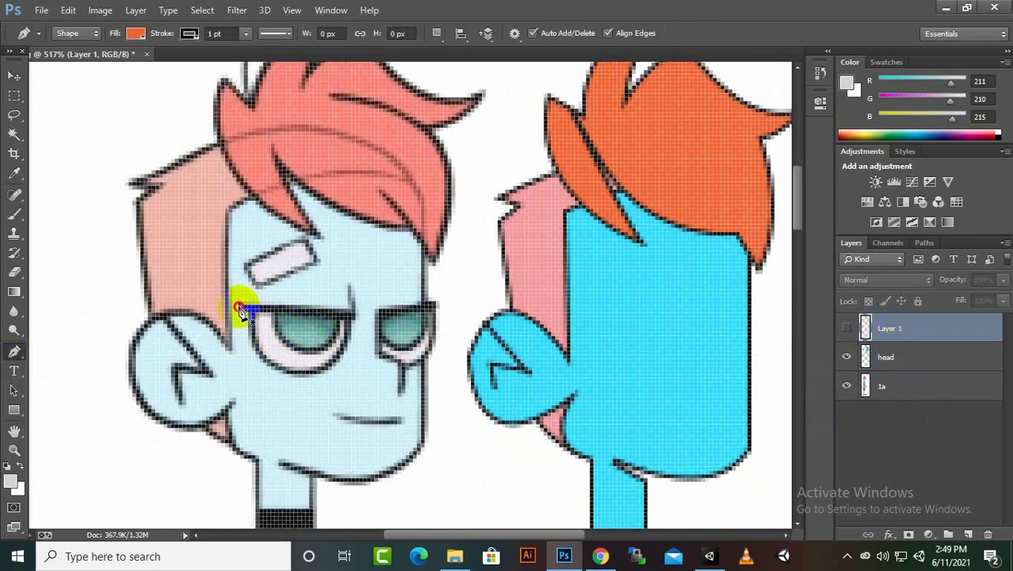
left_click_drag(239, 306, 351, 317)
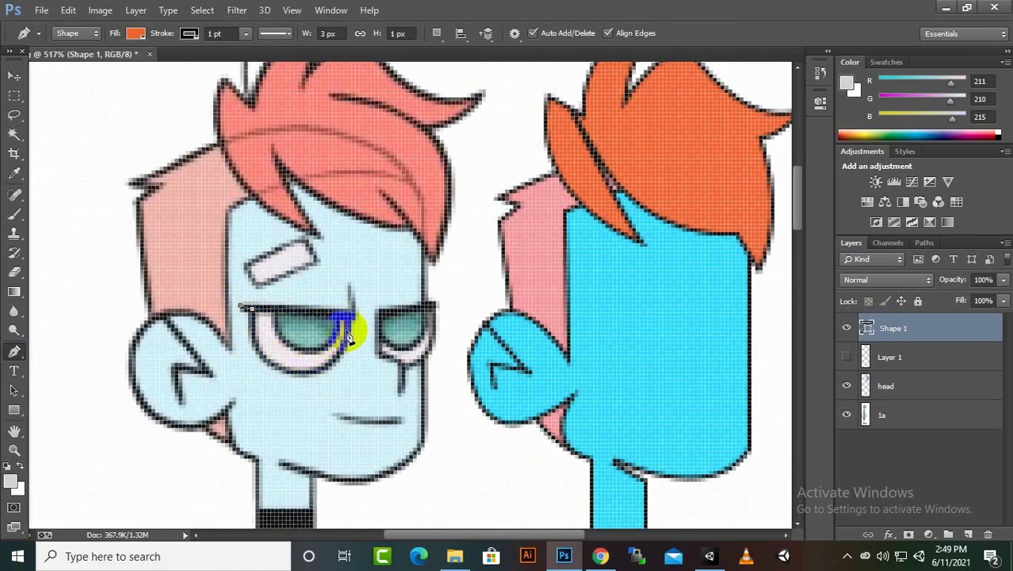
left_click_drag(380, 214, 402, 204)
key("Delete")
key("Delete")
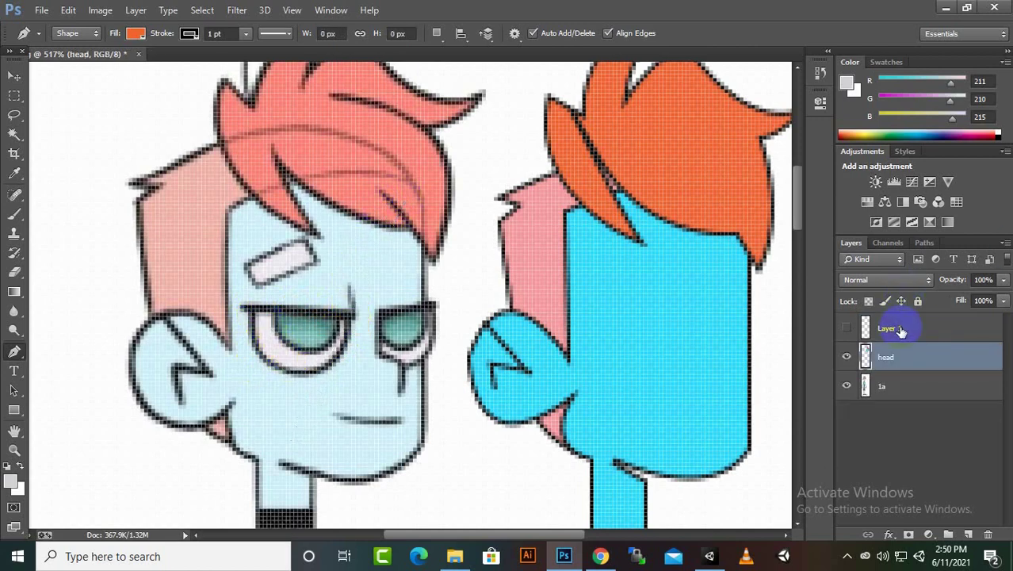
- Rename Layer 1 to 'eyes'
double_click(900, 329)
type("eyes")
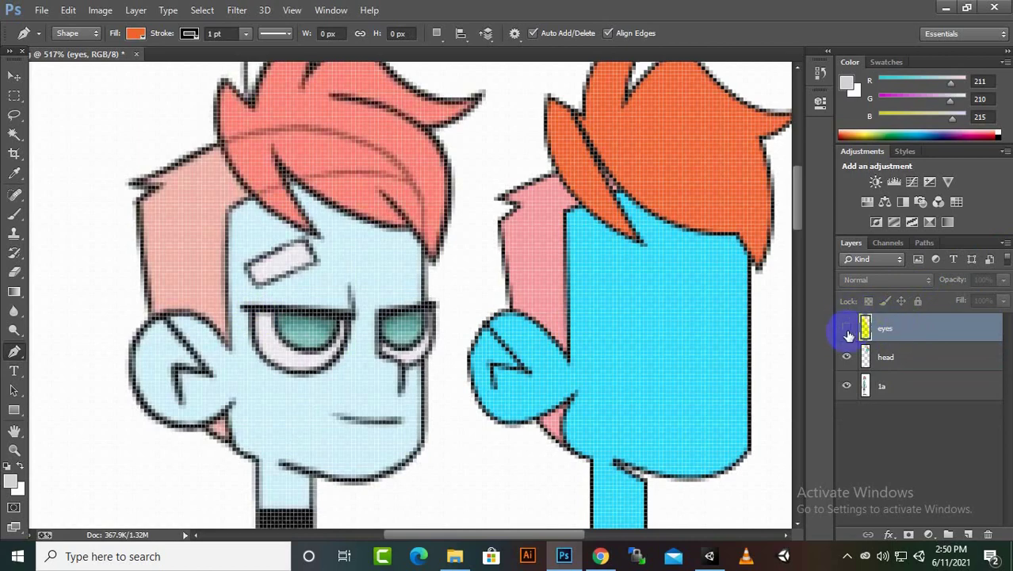
key("Return")
key("super")
key("super")
scroll(212, 297, "up", 3)
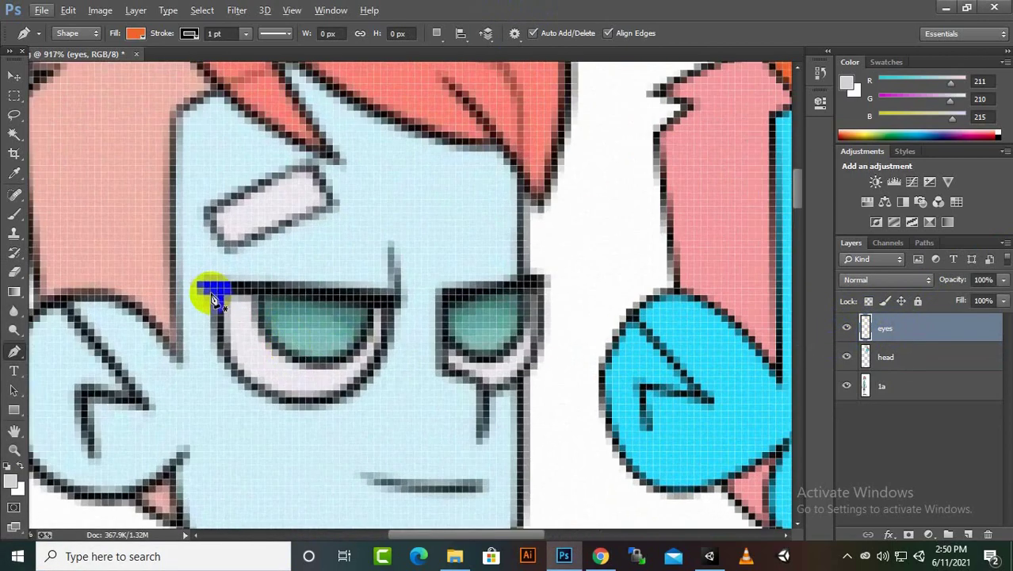
- Trace a closed eye shape with curved anchors at its corners and bottom
left_click(213, 294)
left_click_drag(388, 296, 450, 125)
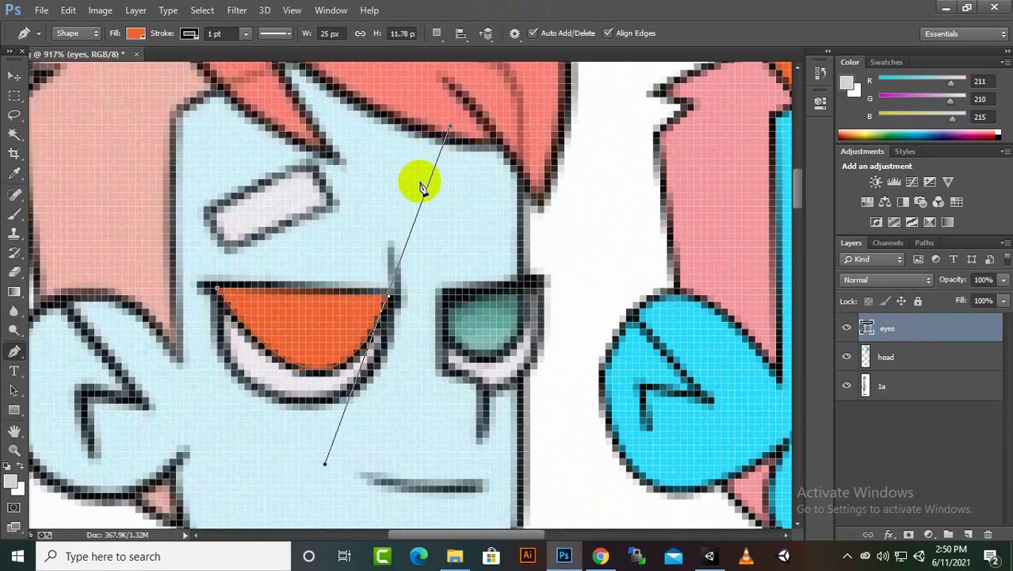
key("ctrl+z")
left_click_drag(309, 400, 396, 383)
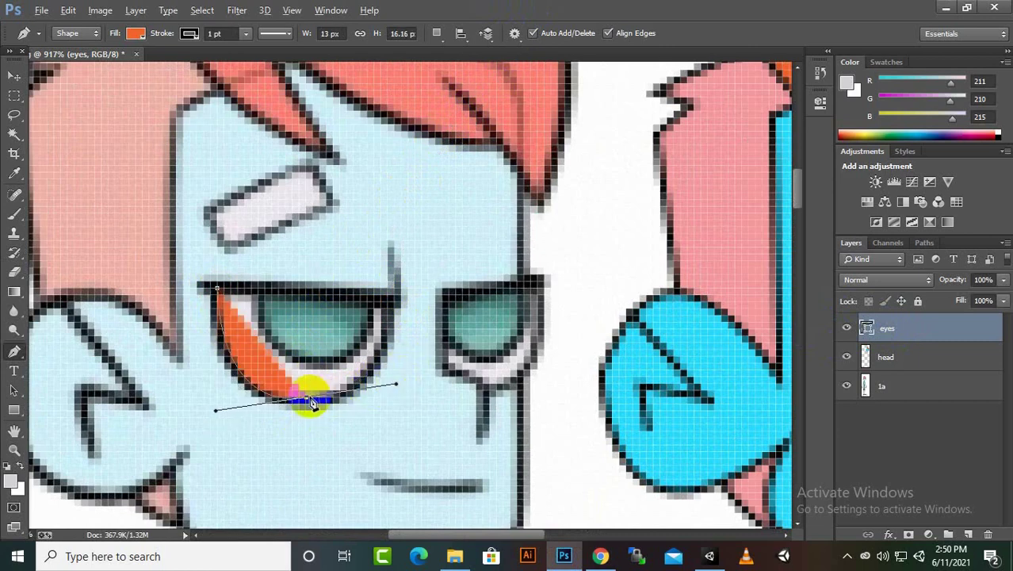
left_click_drag(388, 302, 400, 194)
left_click(222, 302)
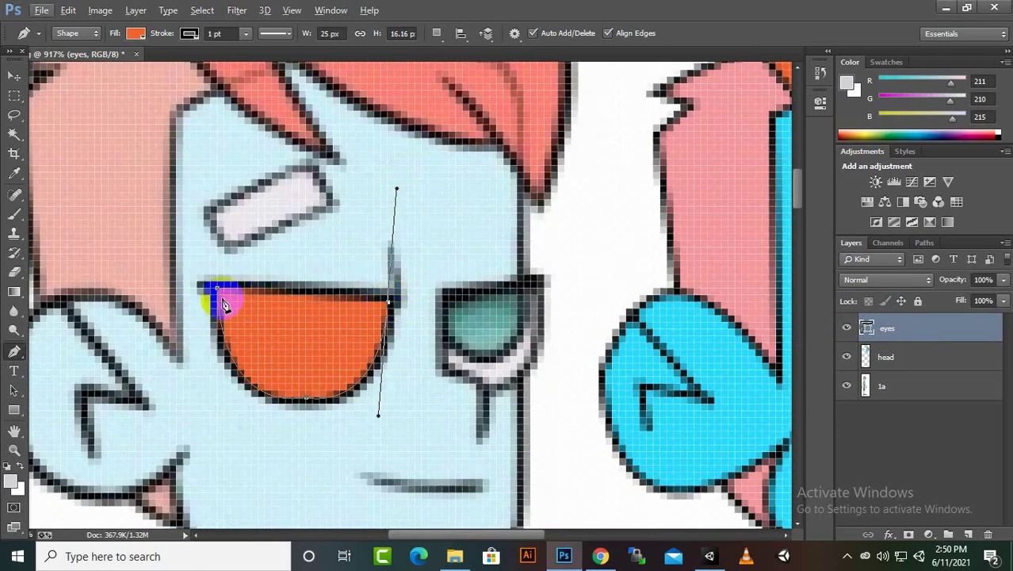
left_click(388, 299, "alt")
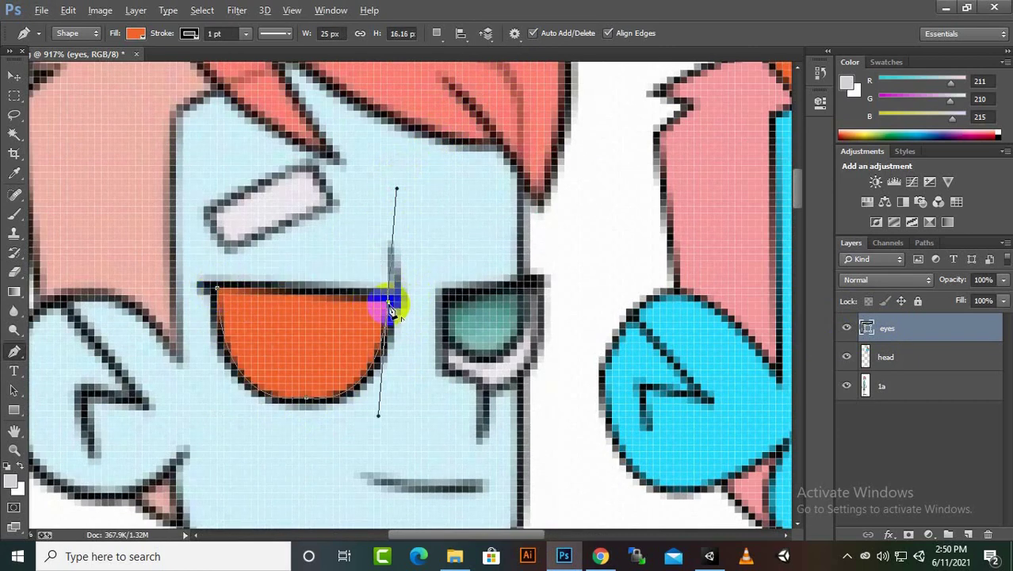
left_click(220, 292)
- Fill the eye shape white and line it up inside the eye outline
left_click(143, 38)
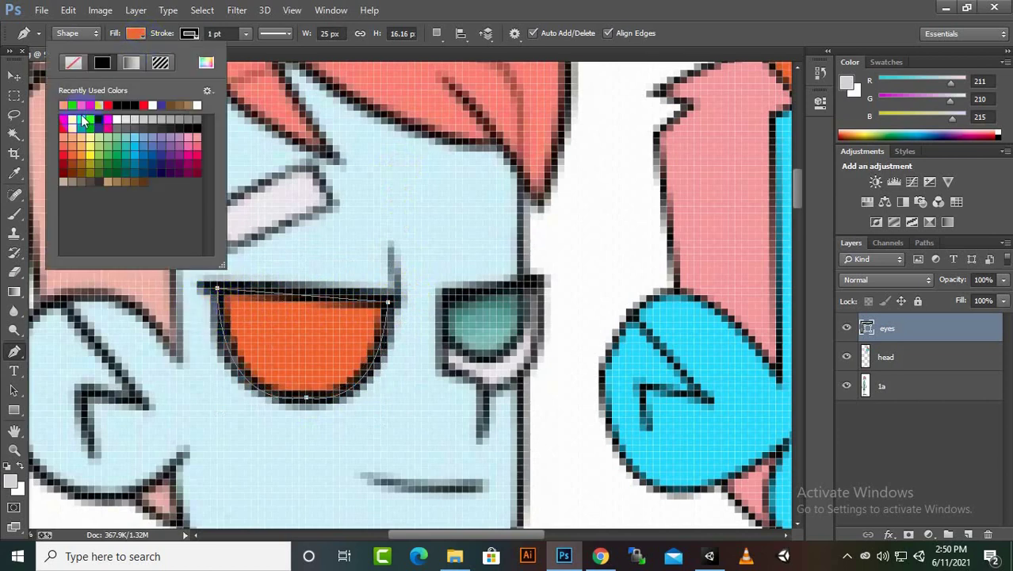
left_click(64, 105)
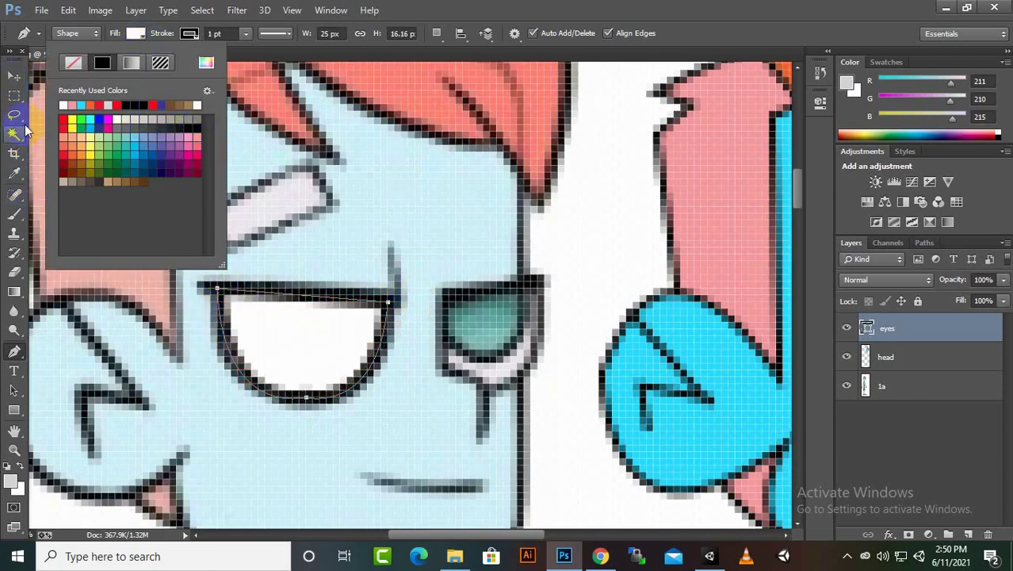
right_click(13, 115)
right_click(14, 94)
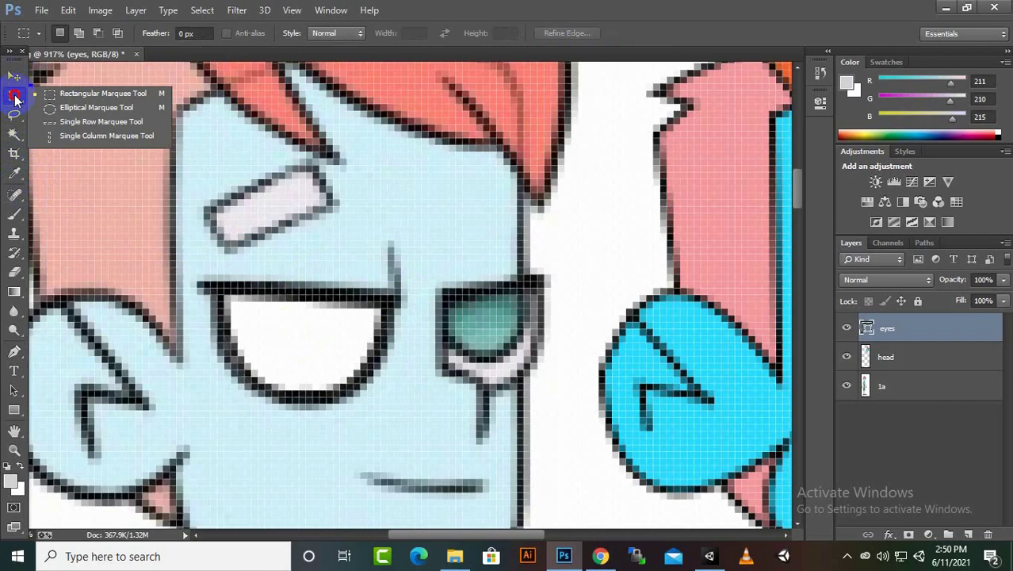
left_click(14, 77)
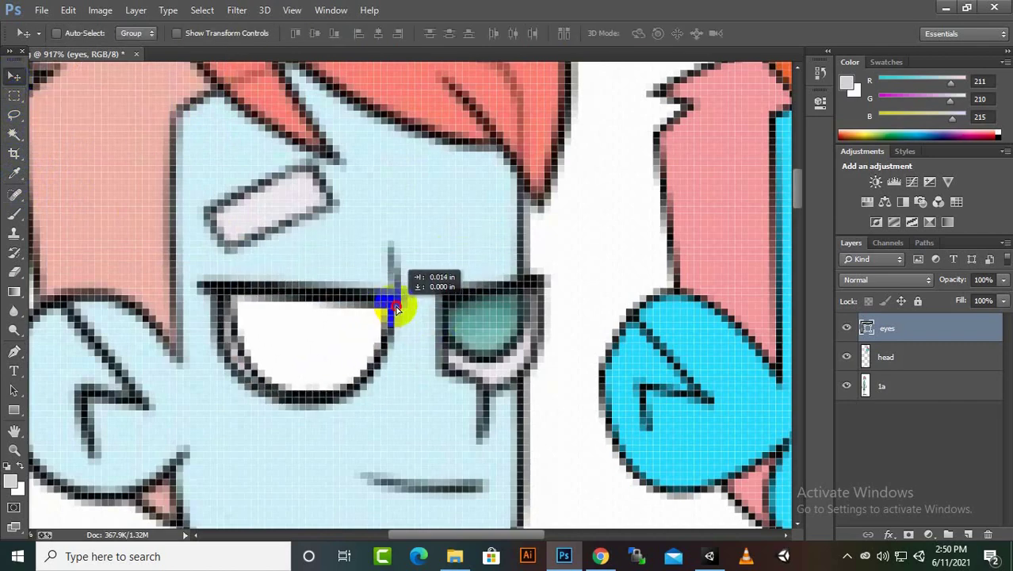
mouse_move(330, 313)
left_mouse_down()
mouse_move(350, 346)
mouse_move(341, 349)
left_mouse_up()
scroll(338, 344, "down", 2)
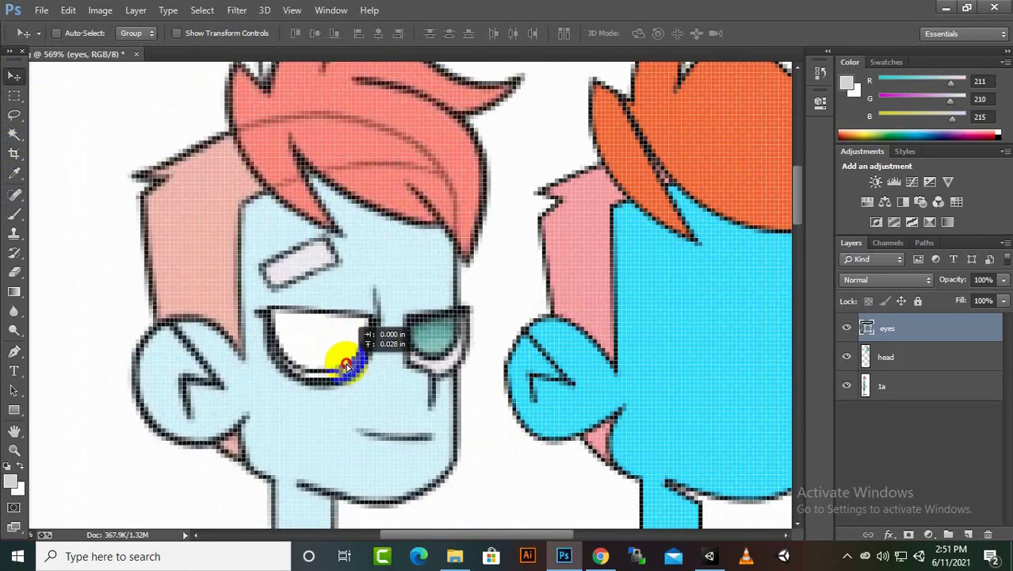
- Scale the copied eye down to fit the original eye
key("ctrl+t")
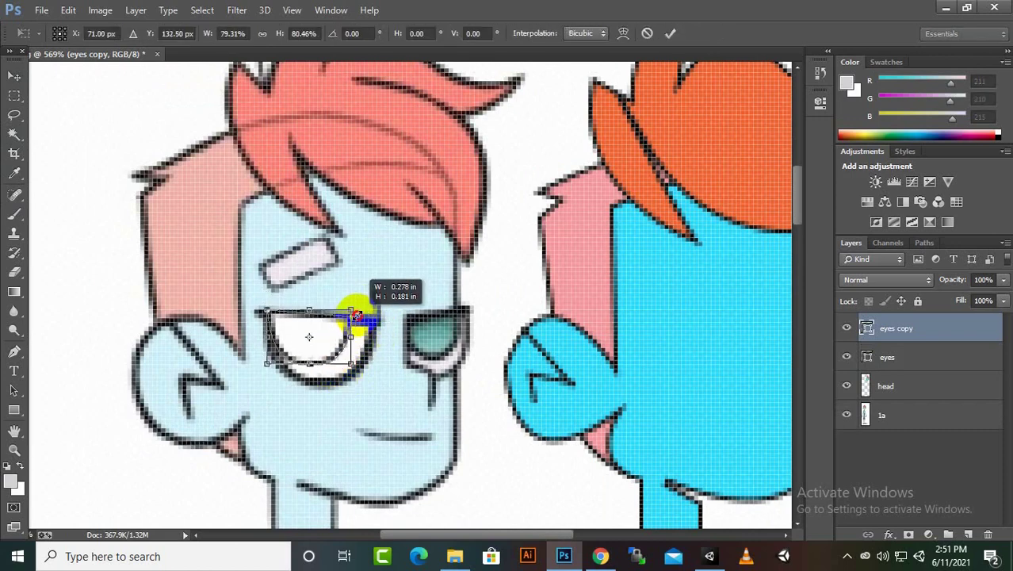
mouse_move(373, 290)
left_mouse_down()
mouse_move(353, 336)
mouse_move(328, 339)
left_mouse_up()
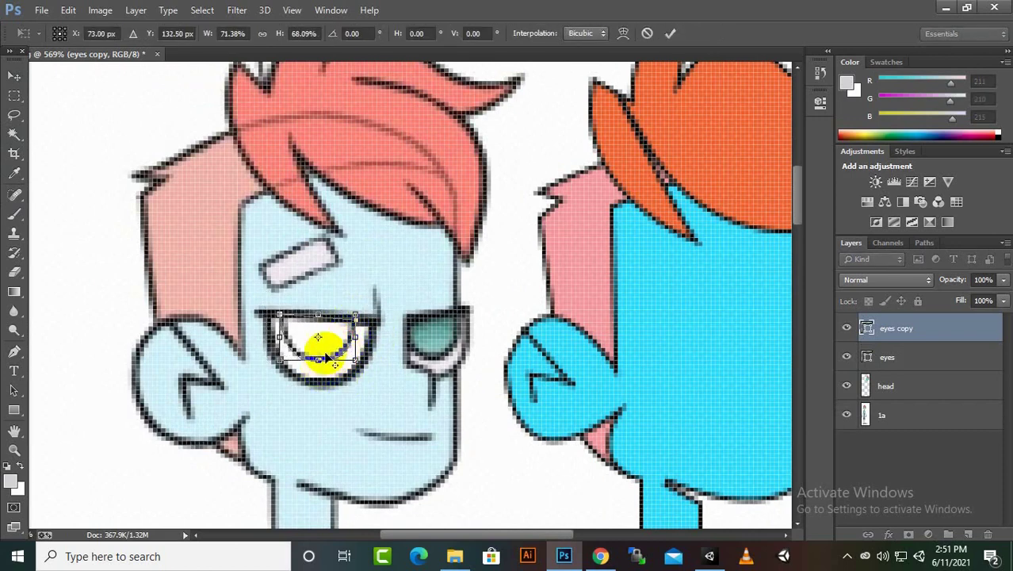
scroll(340, 337, "up", 2)
key("Return")
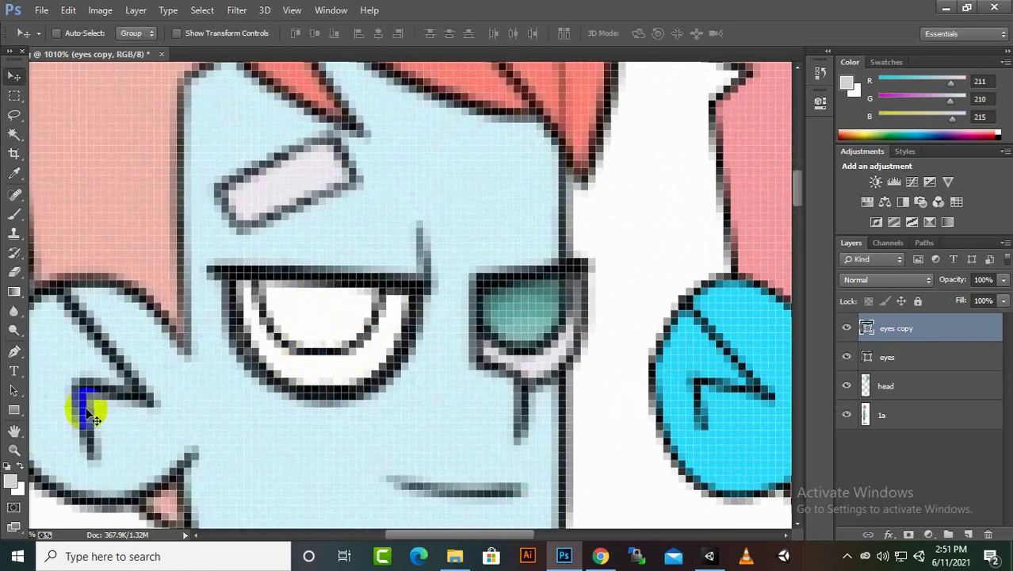
- Fill the eye green and move it with the eyes layer onto the blue head's face
left_click(11, 349)
left_click(136, 33)
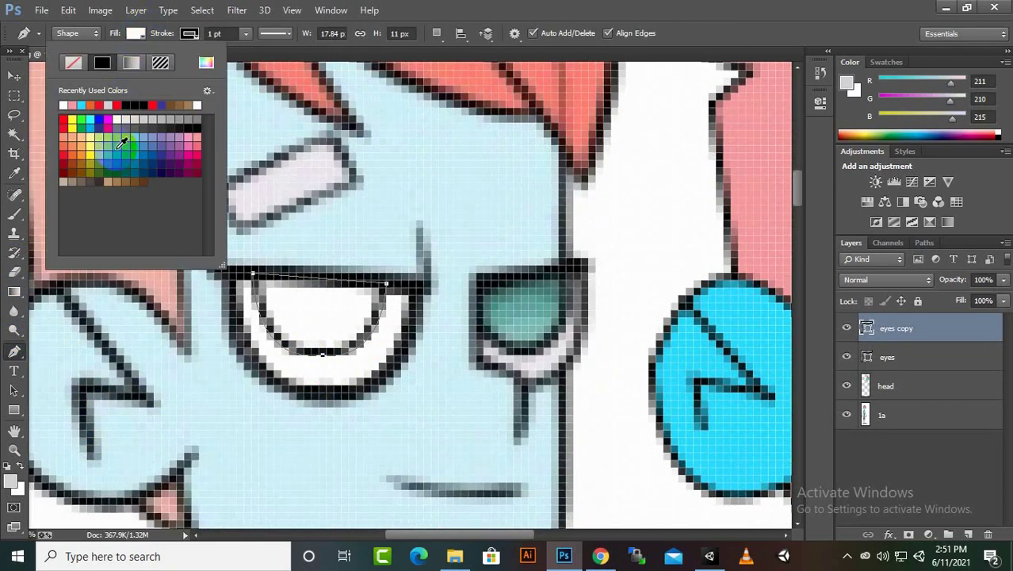
left_click(113, 167)
left_click(8, 76)
scroll(188, 292, "down", 3)
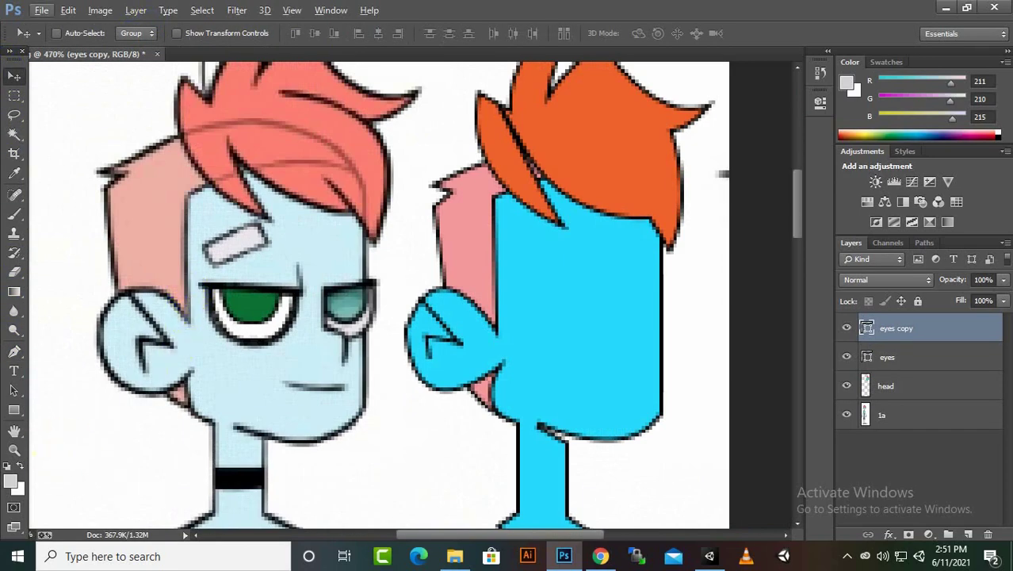
left_click(887, 356, "shift")
mouse_move(339, 321)
left_mouse_down()
mouse_move(587, 292)
mouse_move(581, 284)
left_mouse_up()
- Merge the two eye layers into one
left_click(847, 386)
left_click(846, 414)
right_click(927, 357)
left_click(666, 437)
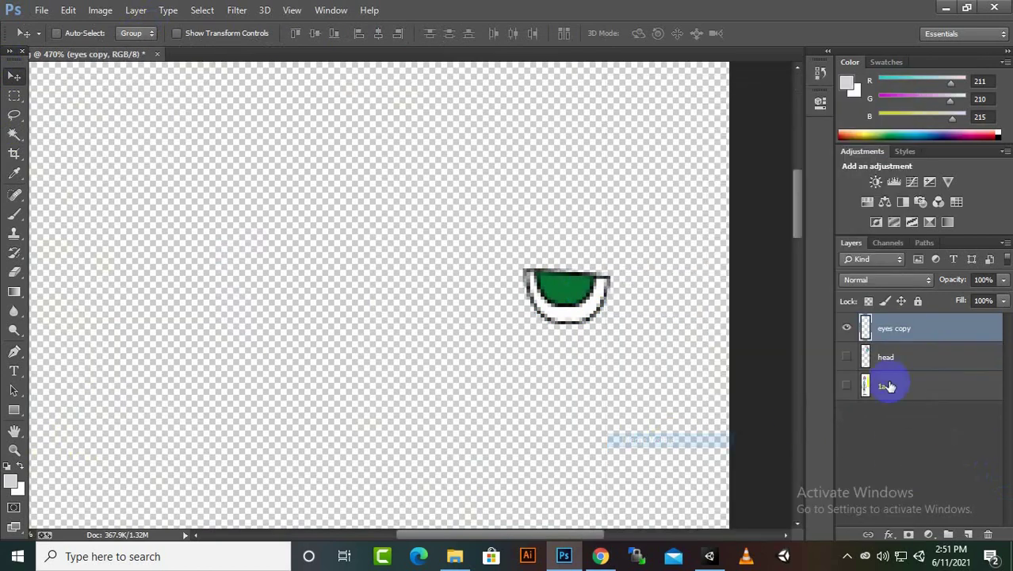
left_click(846, 357)
left_click(846, 385)
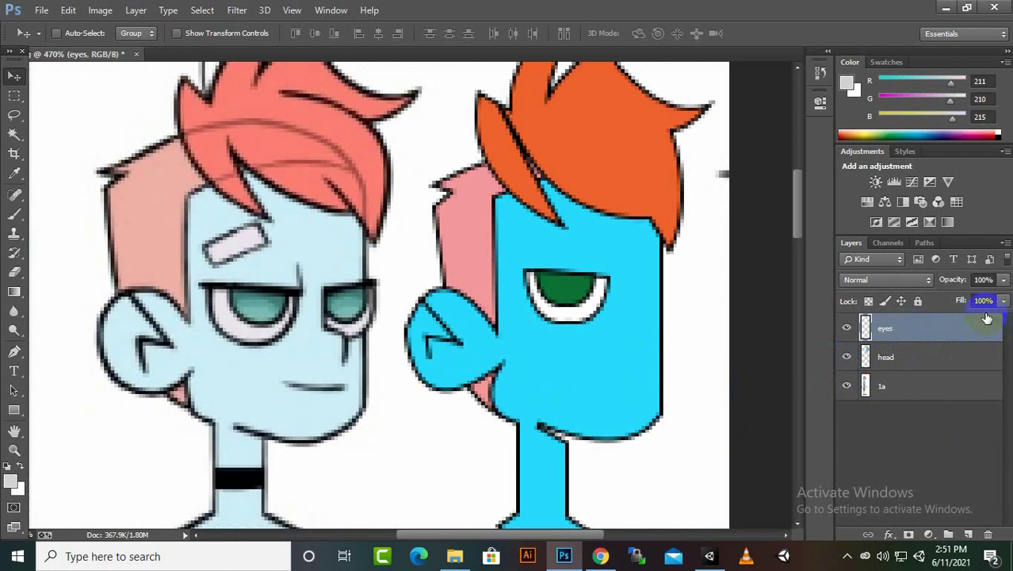
- Duplicate the eye to the right side of the face and shrink it to about 75%
left_click(13, 352)
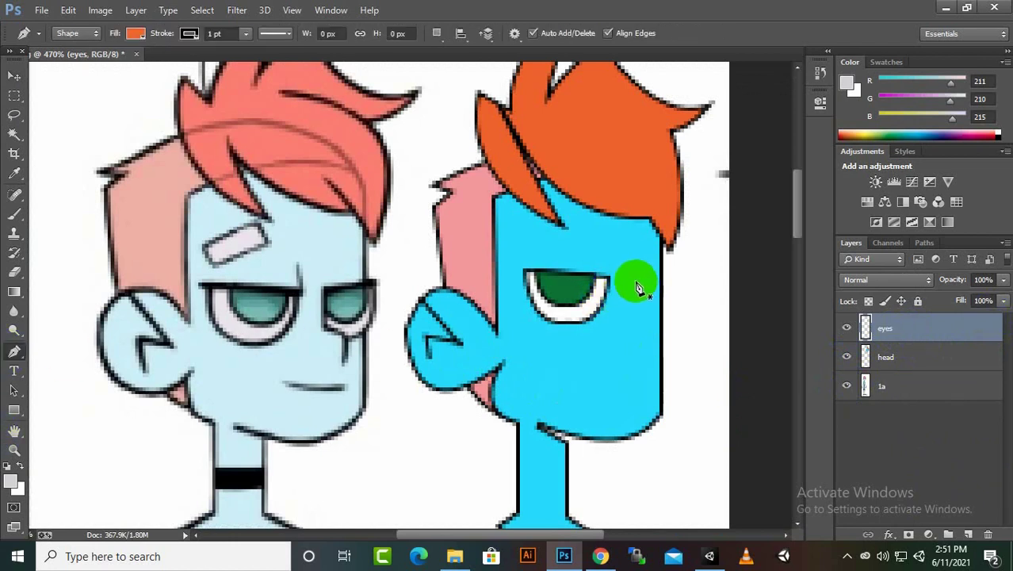
left_click(13, 76)
left_click_drag(548, 313, 642, 318)
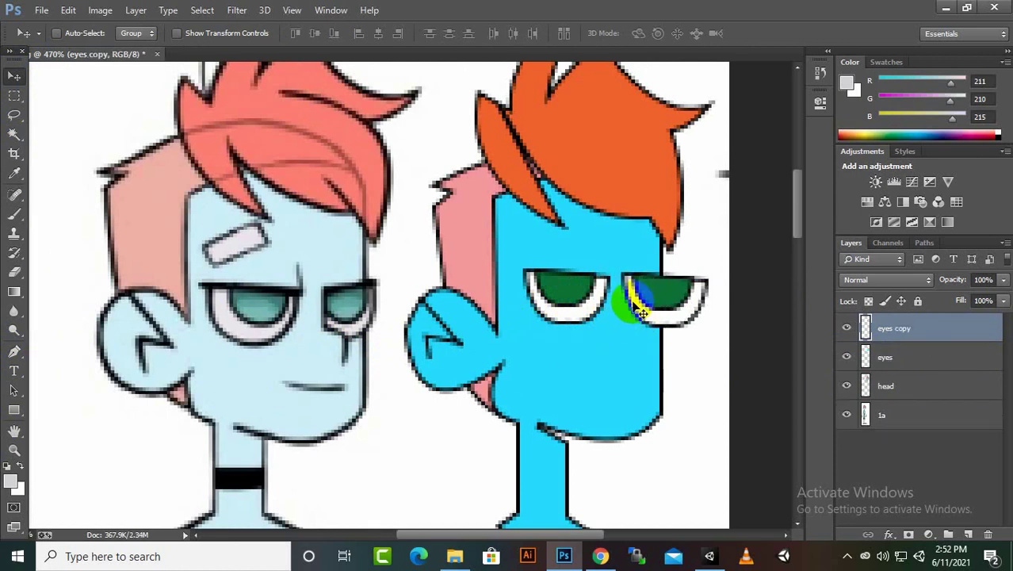
key("ctrl+t")
left_click_drag(704, 328, 674, 323)
key("Return")
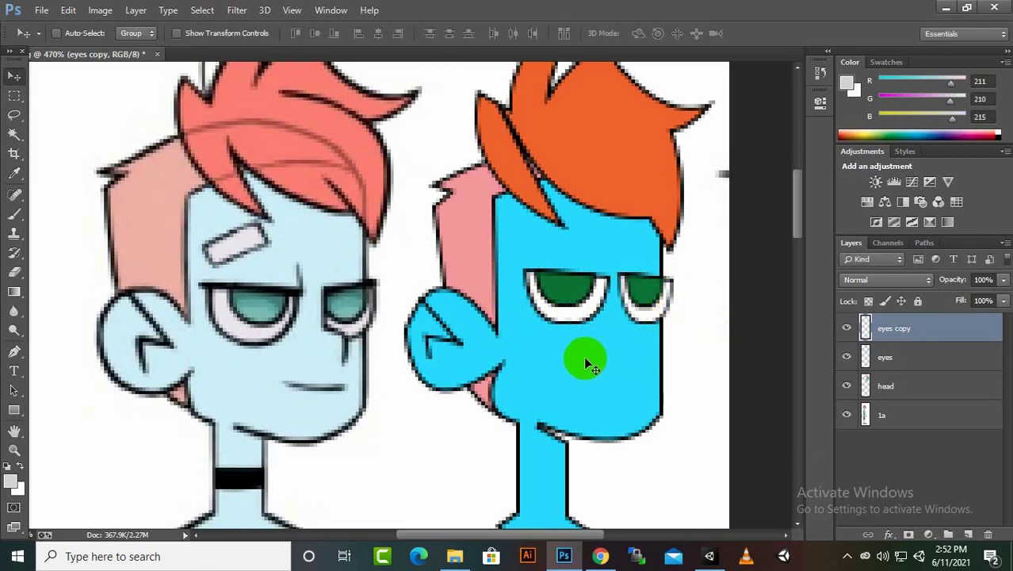
- Merge both eyes into one layer and add a new empty layer
mouse_move(846, 386)
left_mouse_down()
mouse_move(846, 414)
mouse_move(846, 357)
left_mouse_up()
left_click(901, 357, "ctrl")
right_click(901, 357)
left_click(634, 482)
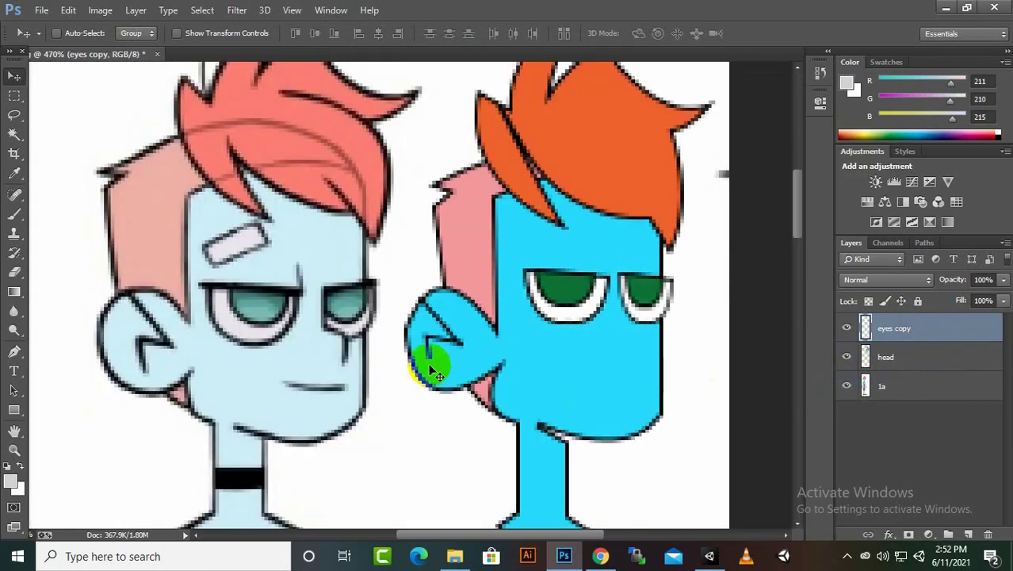
left_click(968, 533)
type("mouth")
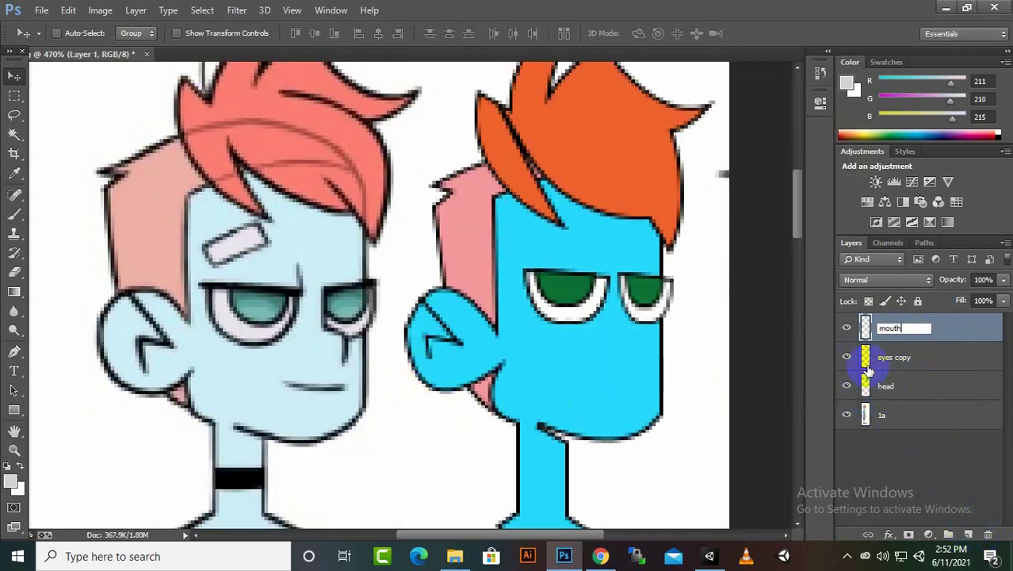
- Name the layer 'mouth' and draw a smile curve with a 2 pt stroke and no fill
key("Return")
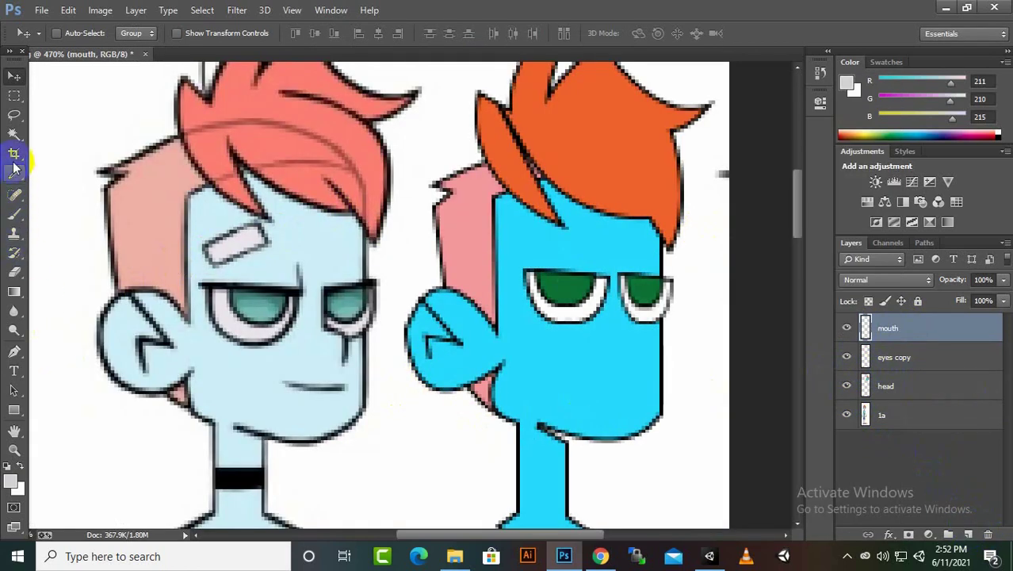
left_click(16, 354)
left_click(136, 33)
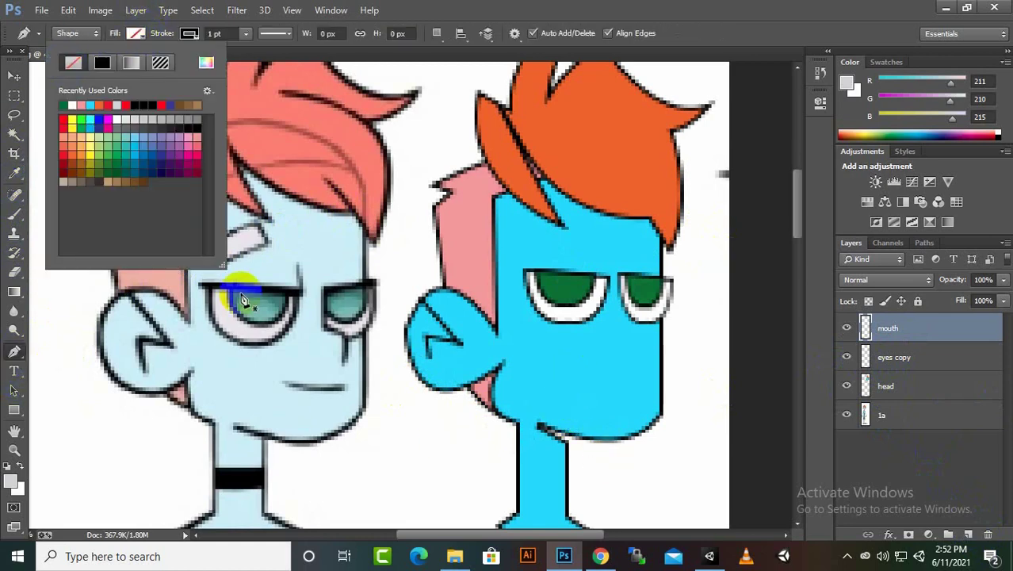
type("2")
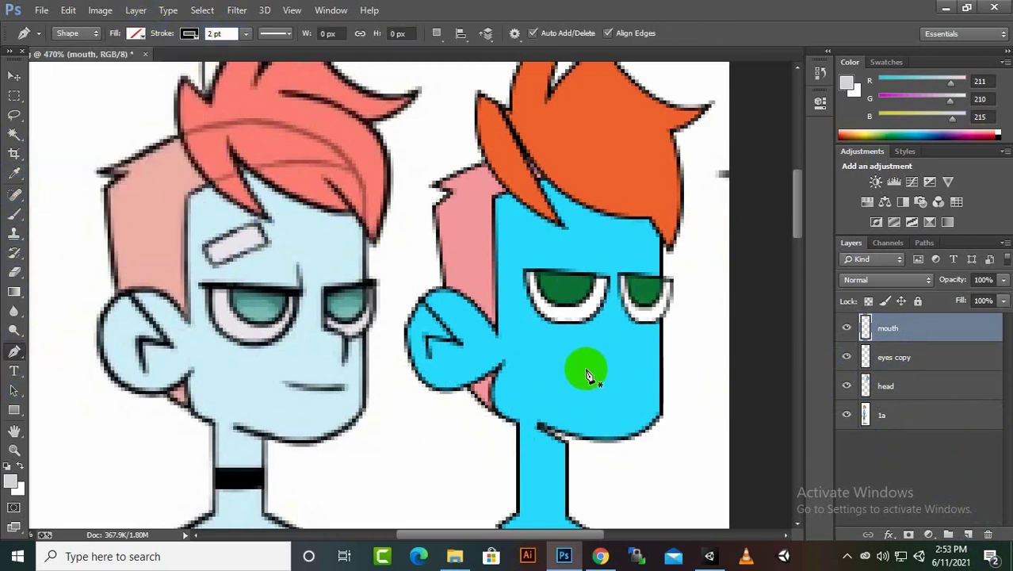
left_click(558, 381)
left_click_drag(604, 394, 659, 365)
left_click(10, 75)
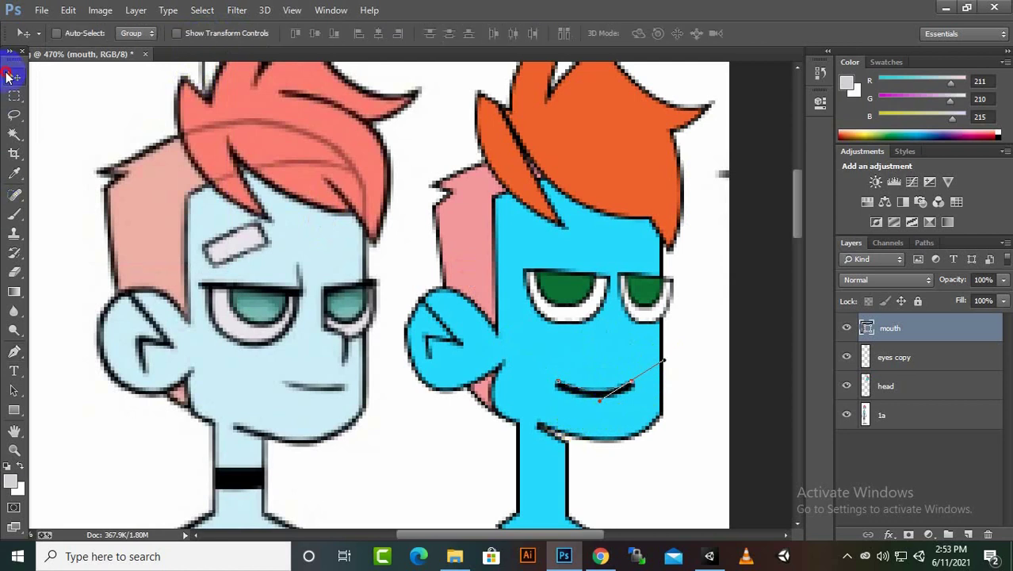
- Move the smile below the eyes and resize it to fit the face
left_click(422, 418)
left_click(468, 225)
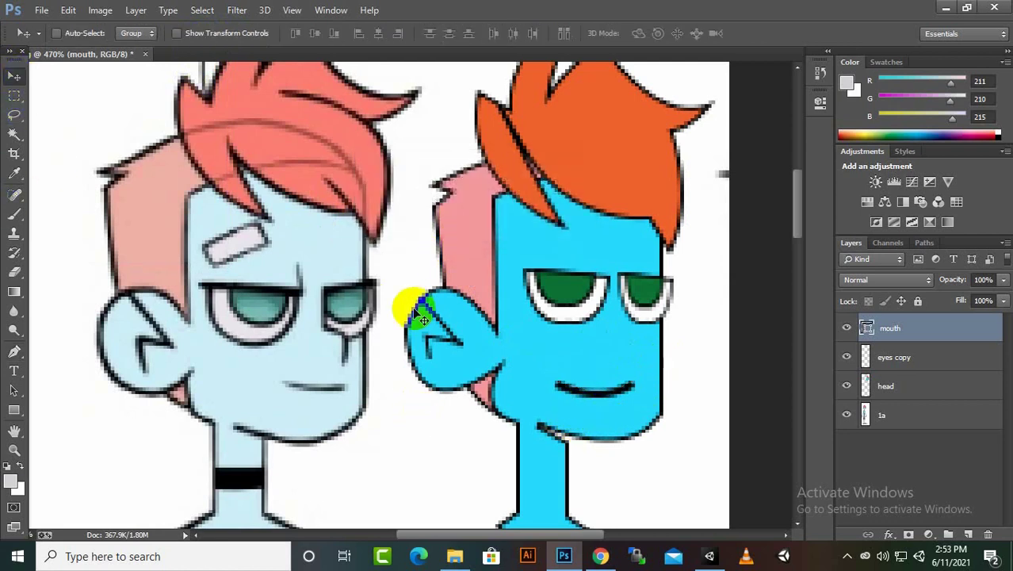
mouse_move(595, 399)
left_mouse_down()
mouse_move(520, 420)
mouse_move(565, 402)
left_mouse_up()
key("ctrl+t")
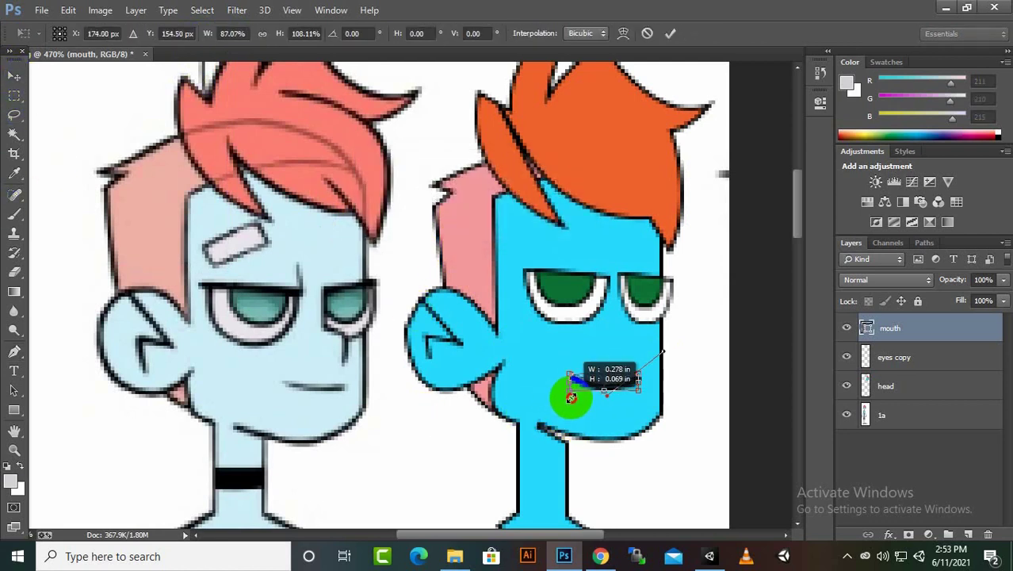
key("Return")
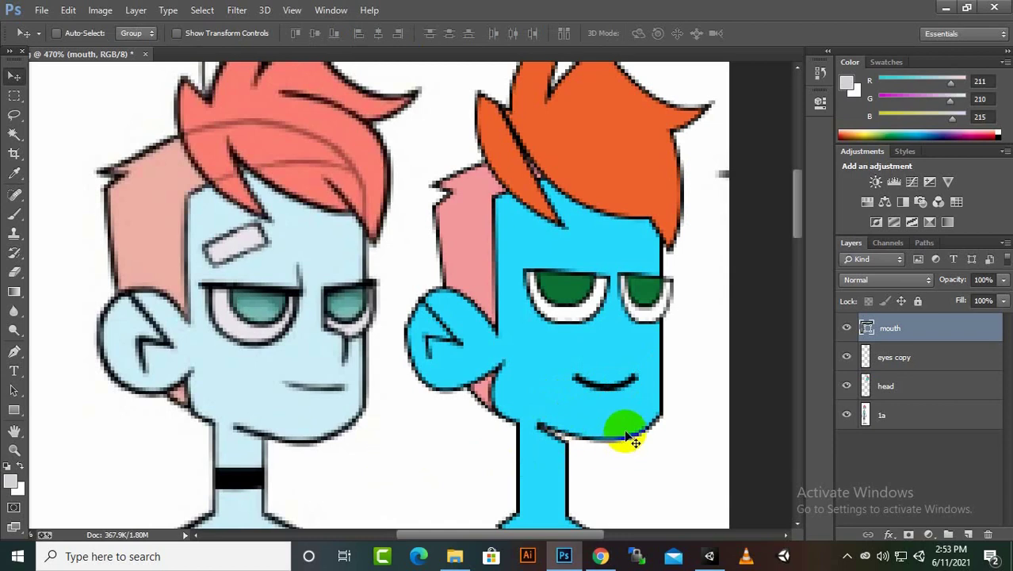
left_click(907, 358)
type("eyes")
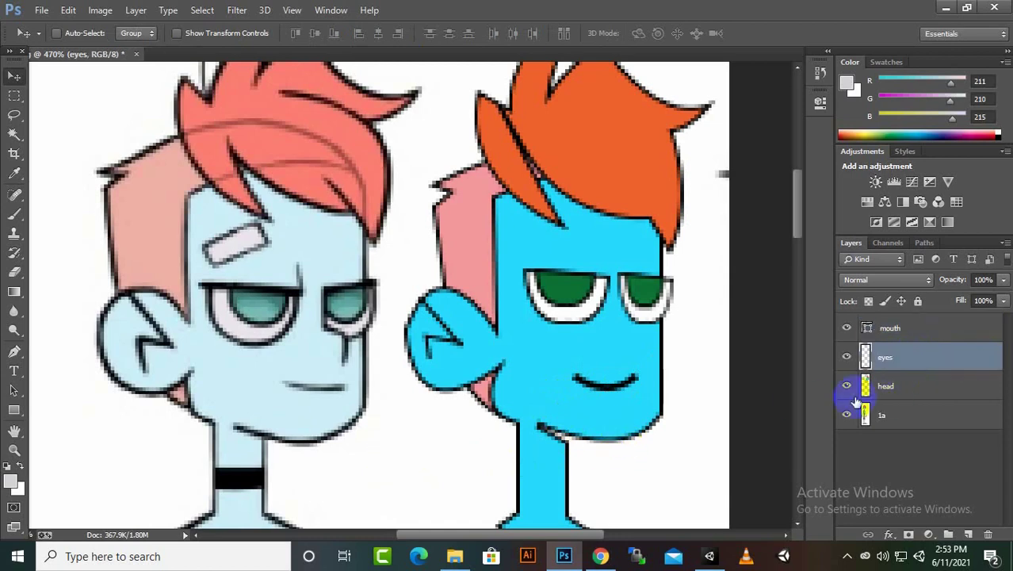
- Add a new layer named 'body'
scroll(629, 385, "down", 3)
scroll(715, 389, "down", 2)
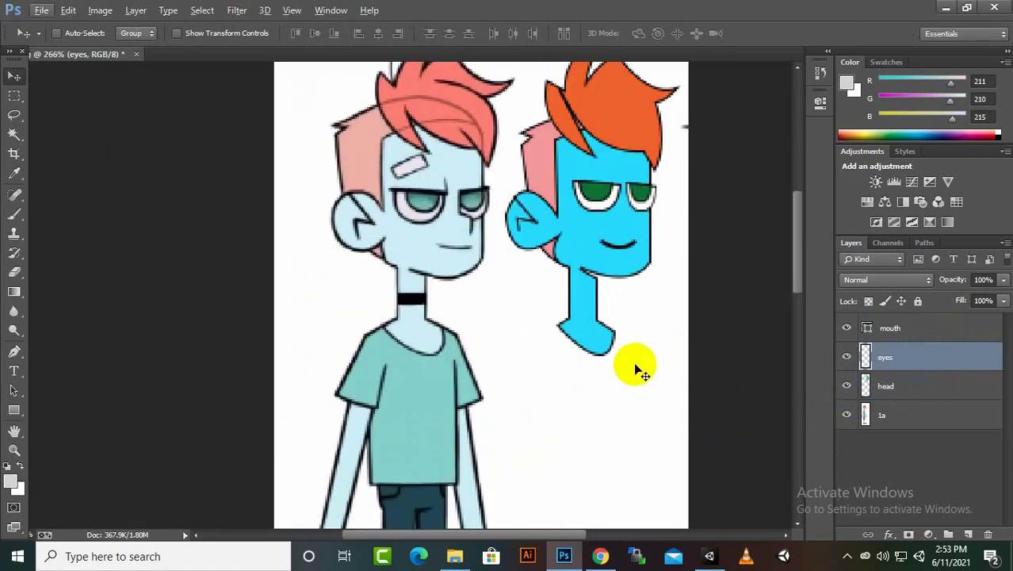
scroll(634, 369, "down", 3)
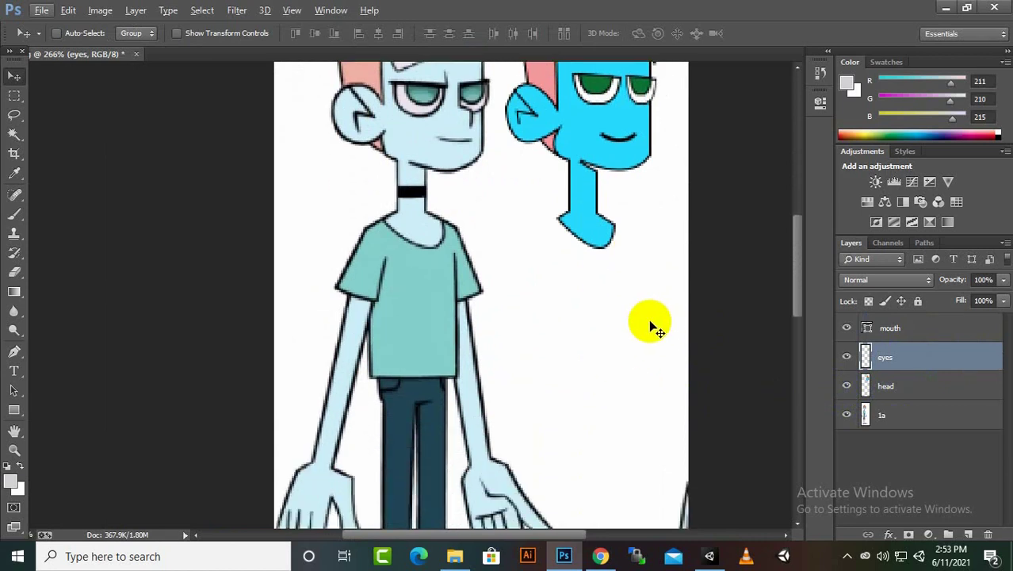
left_click(968, 534)
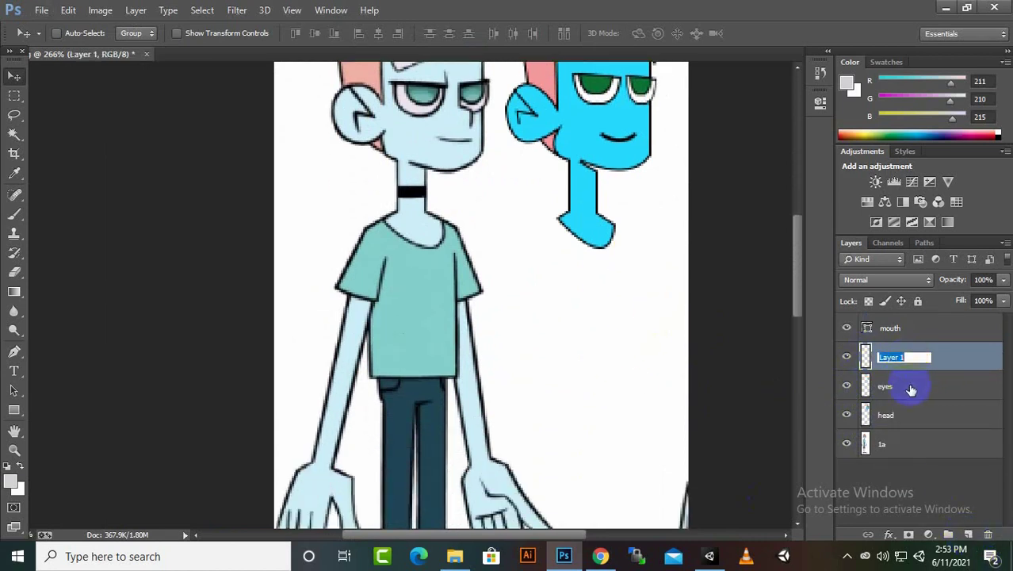
key("ctrl+bracketright")
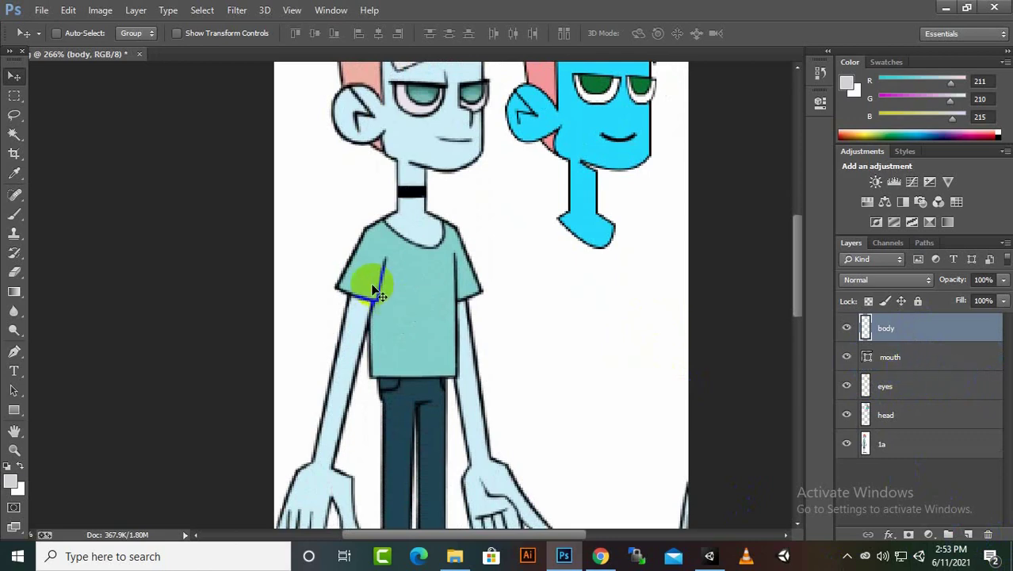
- Trace the shirt outline from the collar down the right side, along the hem and up the left
left_click(13, 351)
scroll(420, 262, "up", 2)
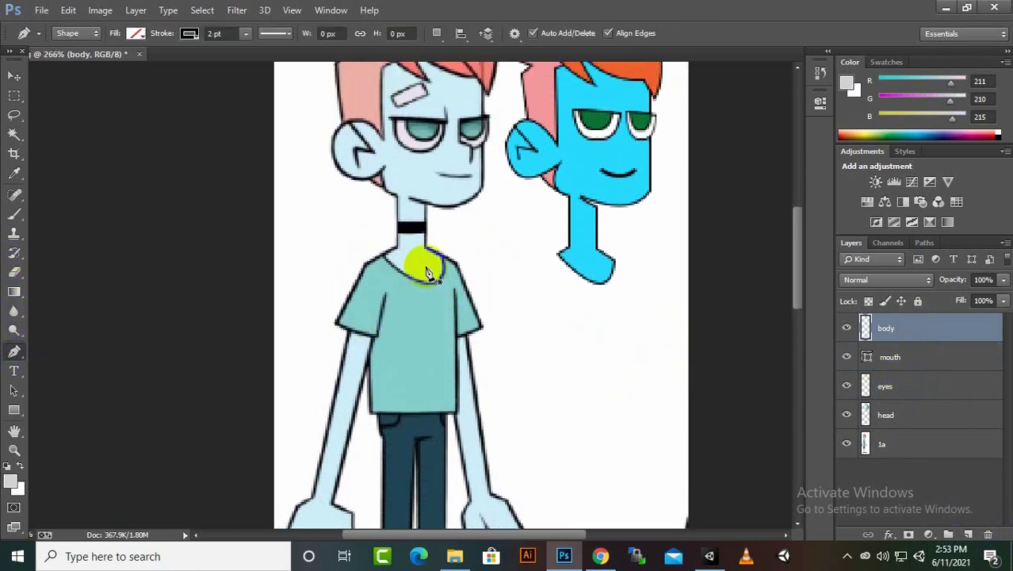
left_click(370, 224)
left_click_drag(450, 223, 450, 137)
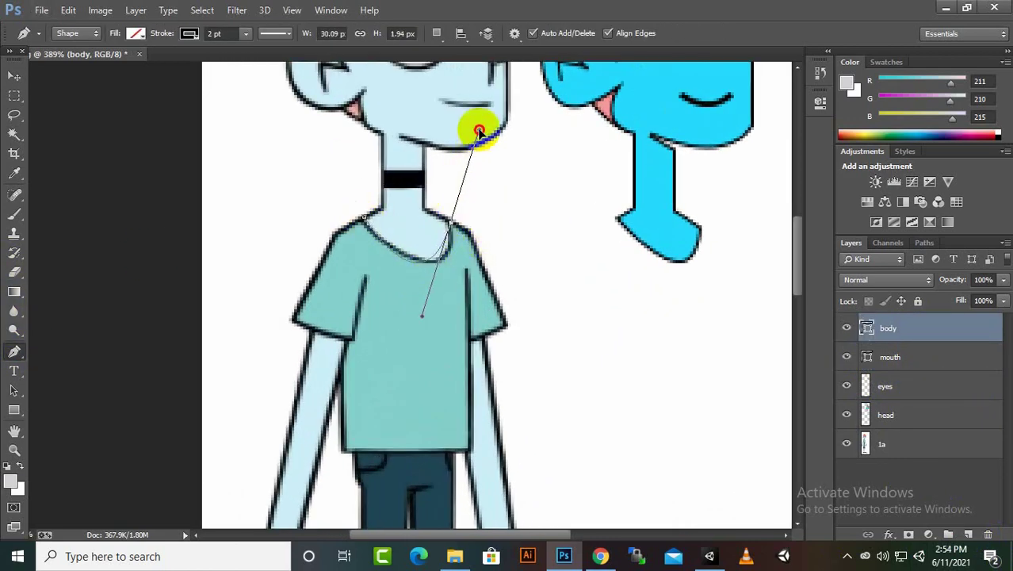
left_click_drag(502, 325, 489, 343)
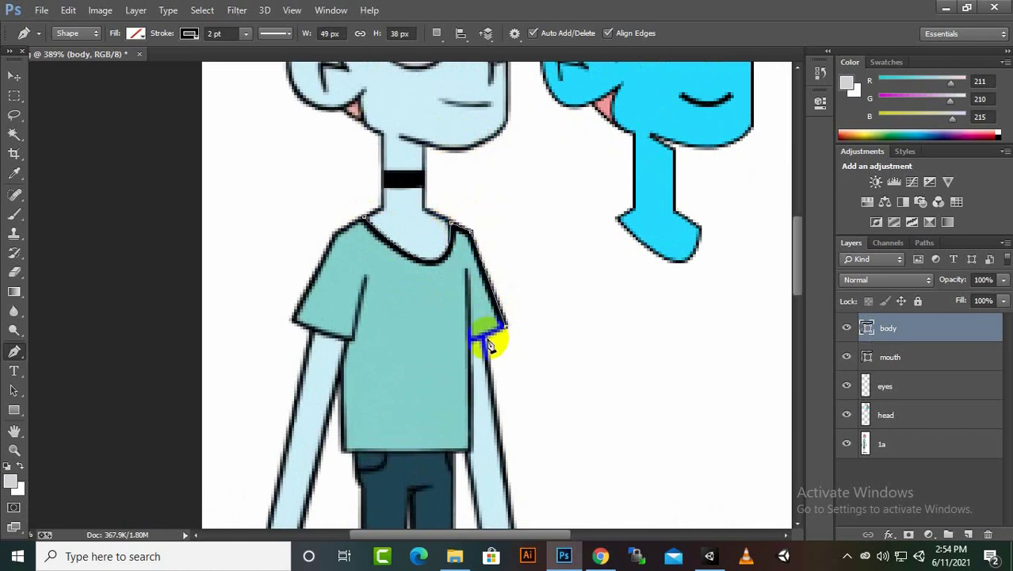
left_click(465, 270)
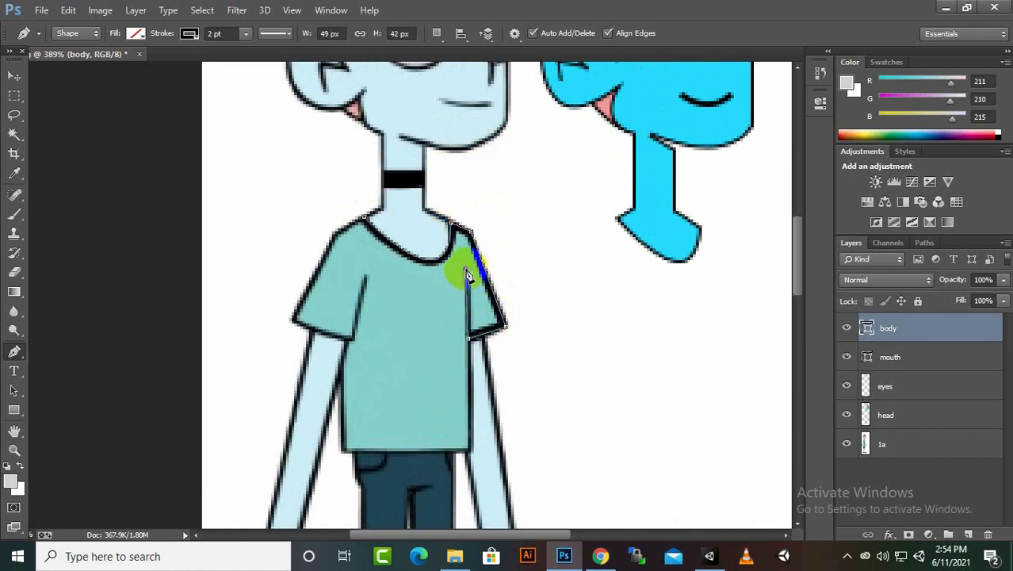
left_click(469, 450)
left_click(345, 450)
left_click(347, 341)
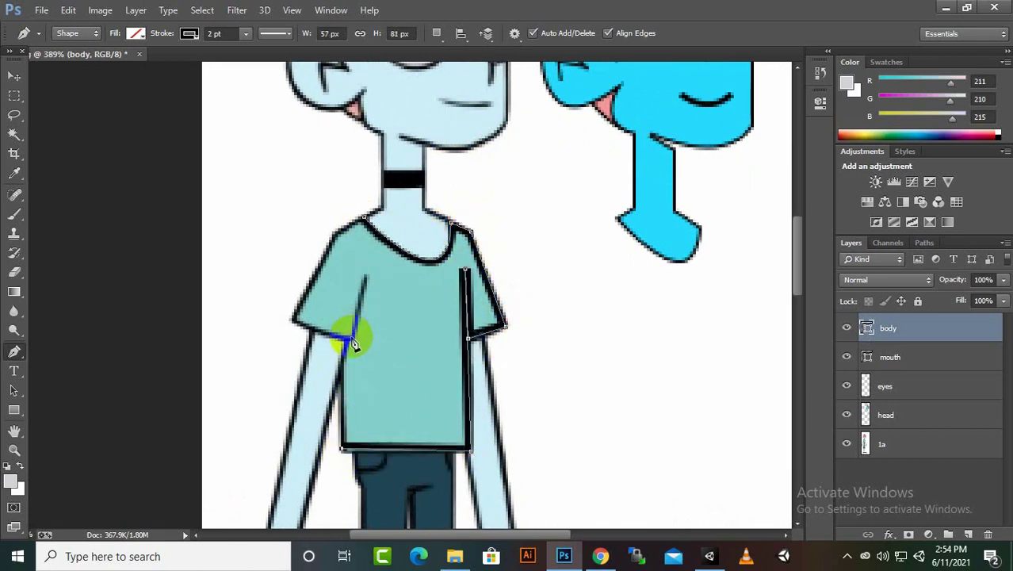
left_click_drag(367, 275, 343, 340)
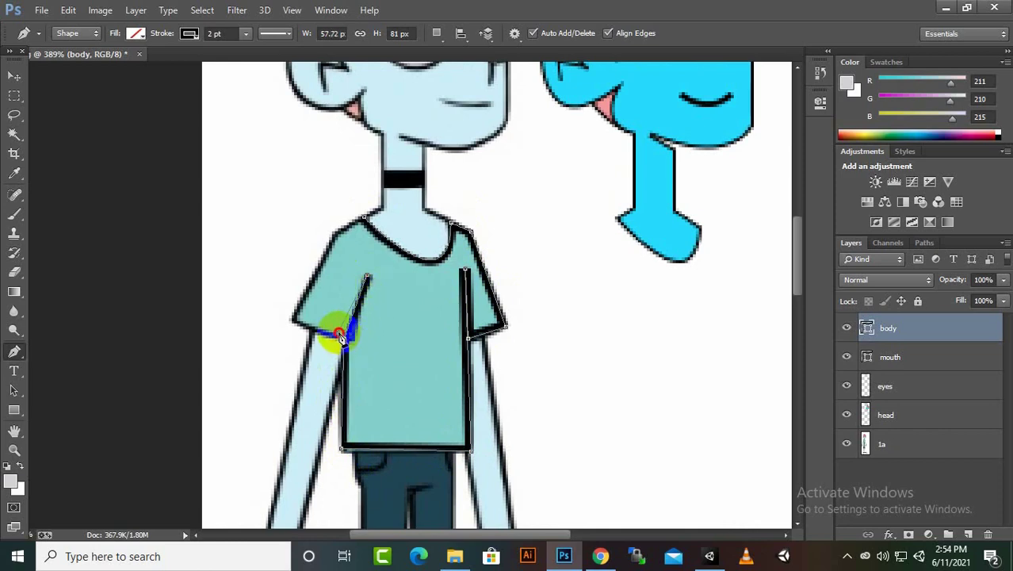
- Draw a path along the left sleeve's outer edge up to the shoulder
scroll(351, 305, "up", 4)
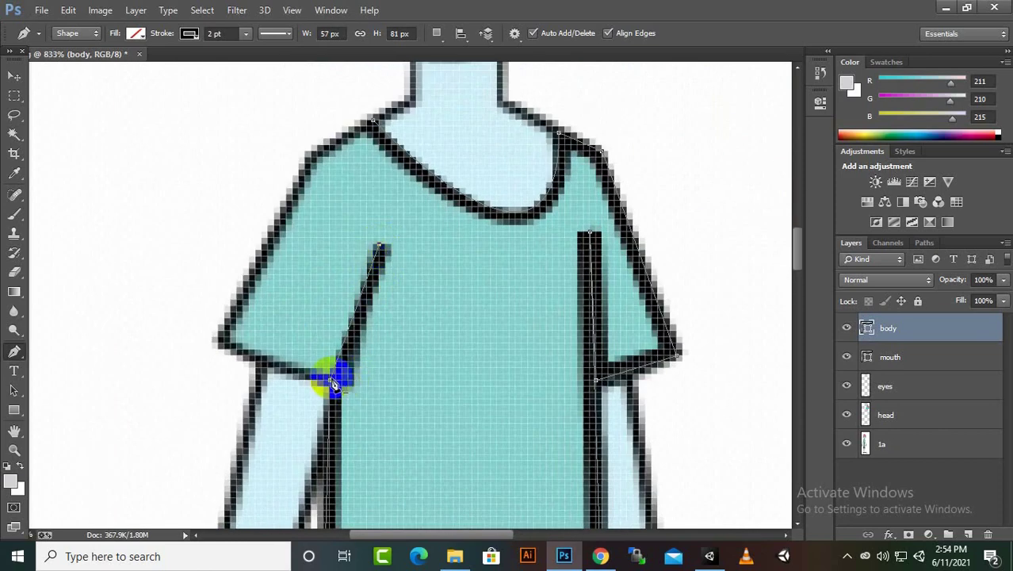
left_click_drag(330, 375, 270, 365)
left_click(379, 248)
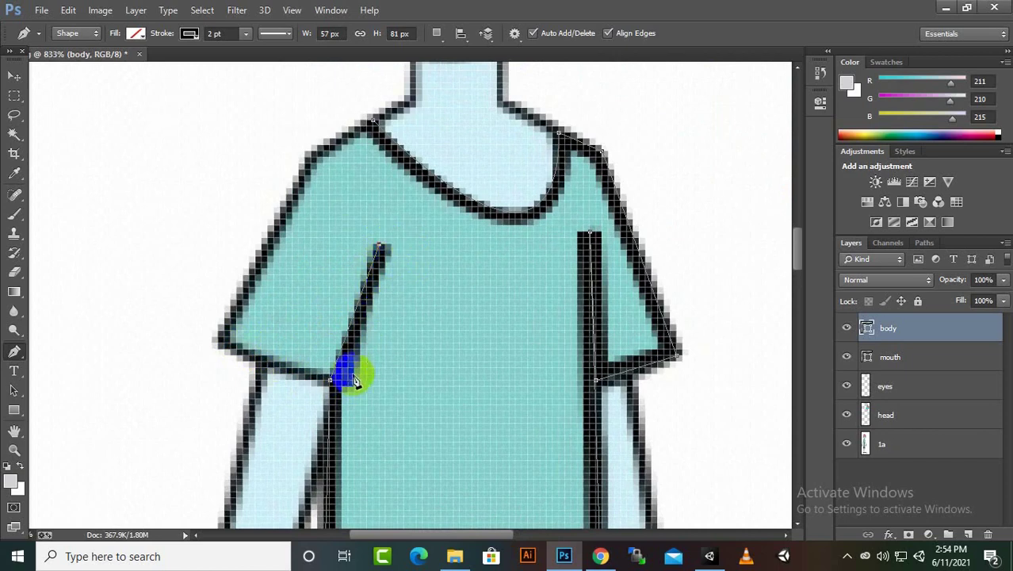
left_click(225, 343)
left_click(312, 156)
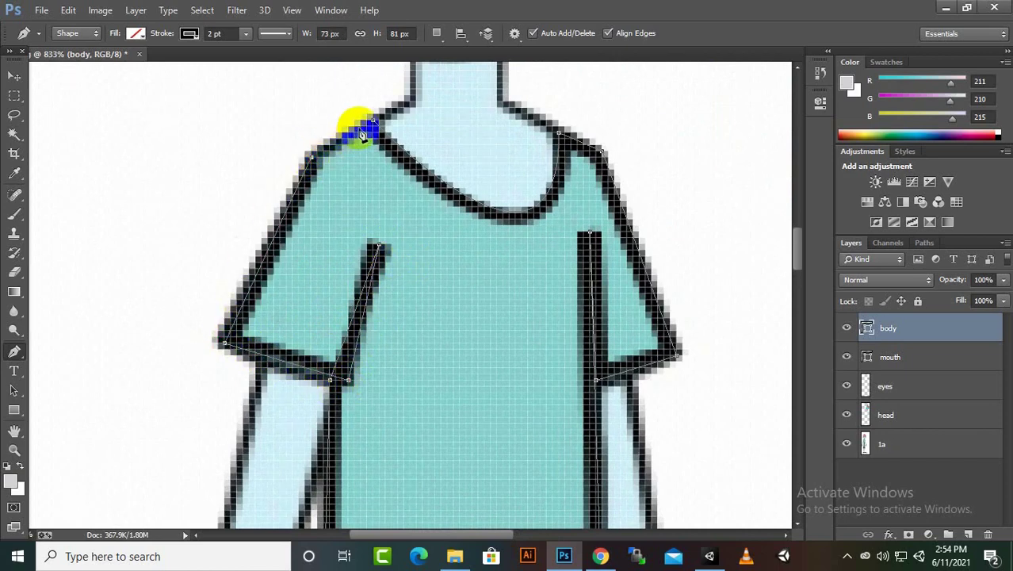
scroll(370, 341, "down", 3)
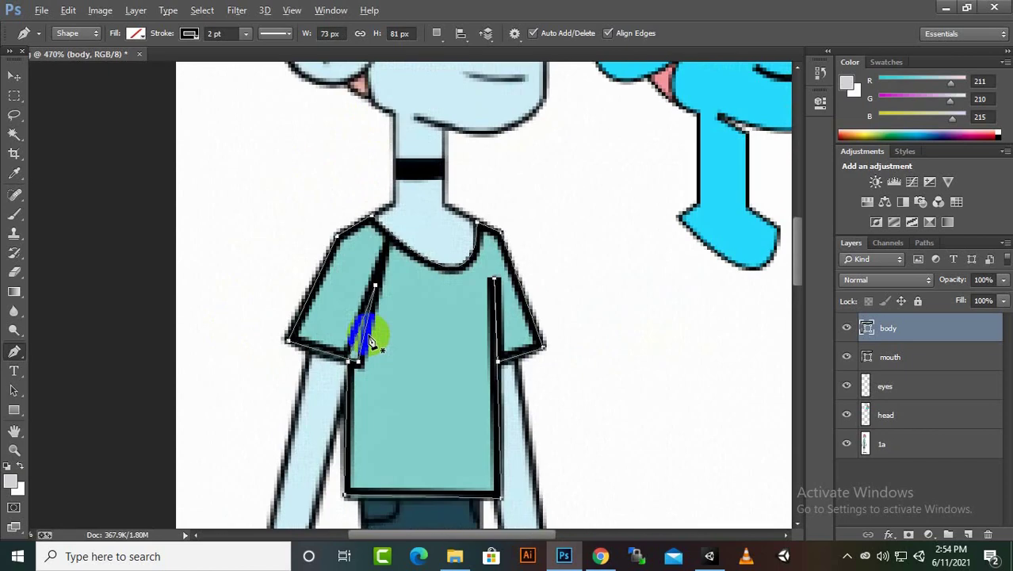
left_click(368, 339)
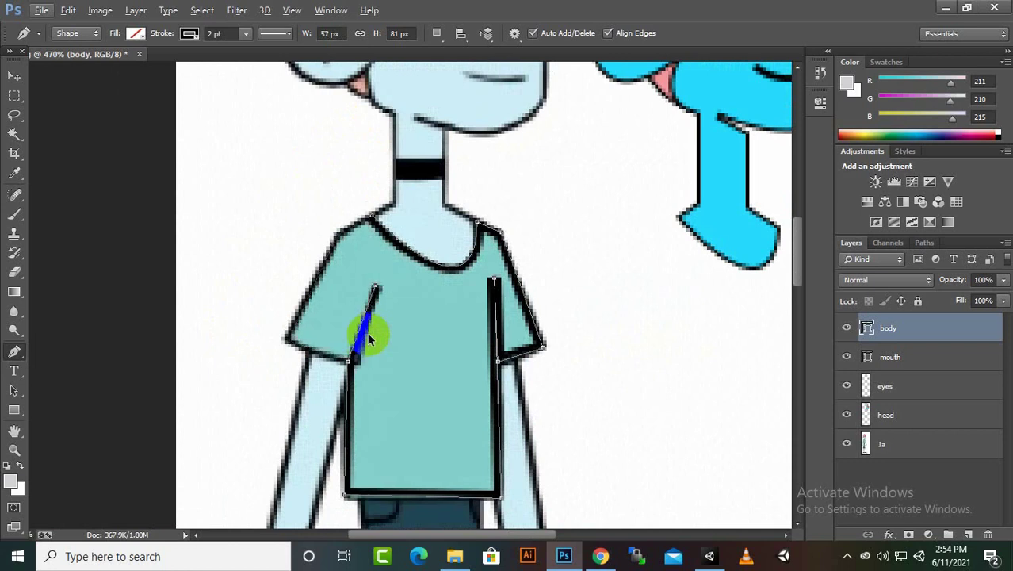
key("Return")
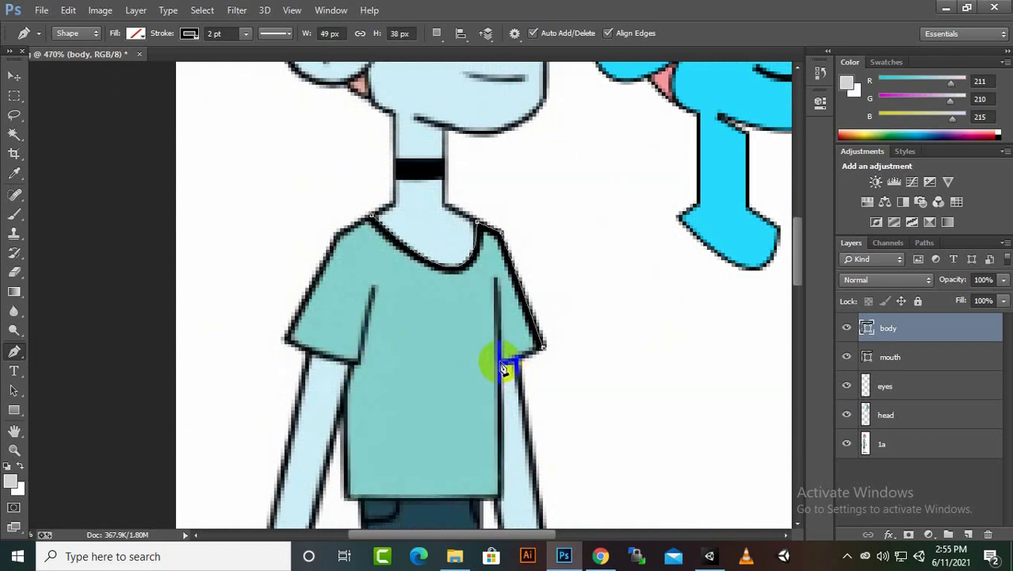
- Close the shirt outline around the hem and left sleeve, and fill it light green
left_click(501, 362)
left_click(500, 495)
left_click(349, 497)
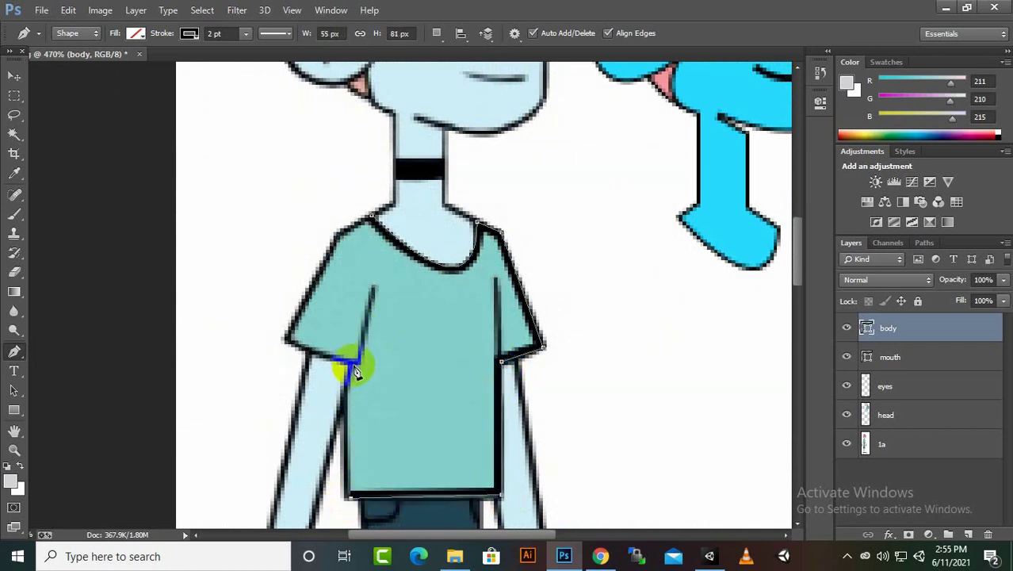
left_click(350, 365)
left_click(286, 340)
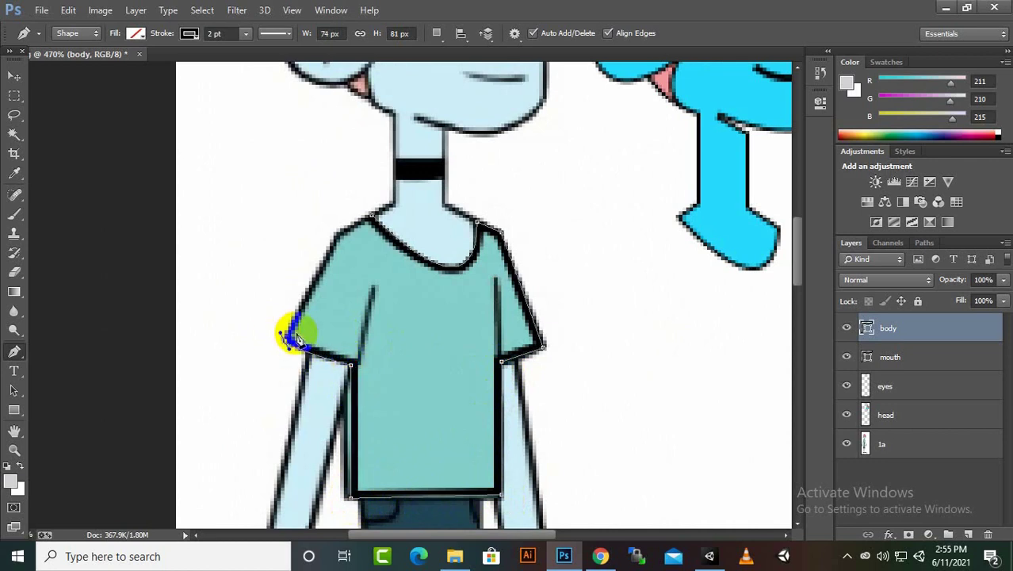
left_click(370, 215)
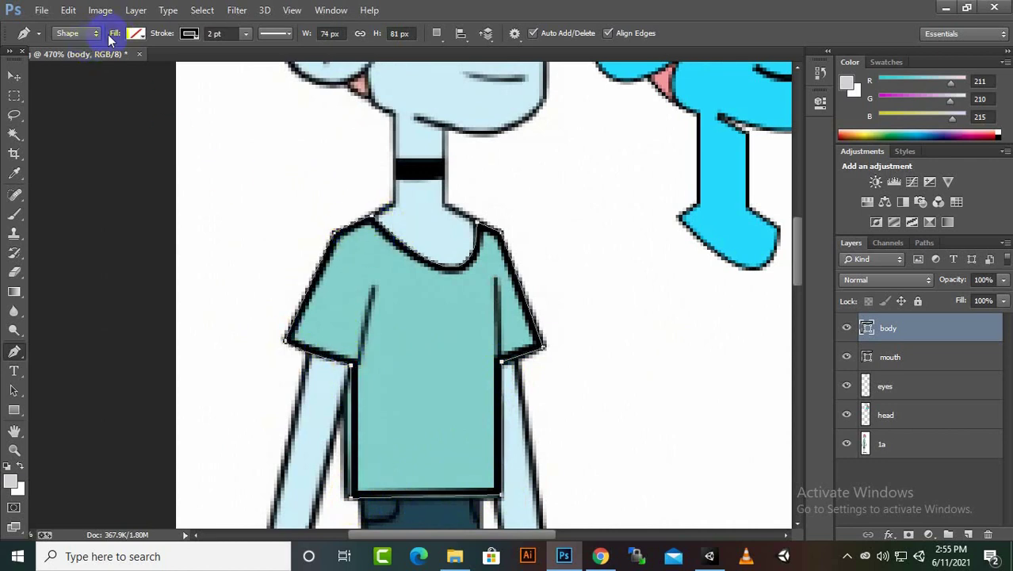
left_click(136, 34)
left_click(116, 137)
- Move the green shirt under the blue head
key("v")
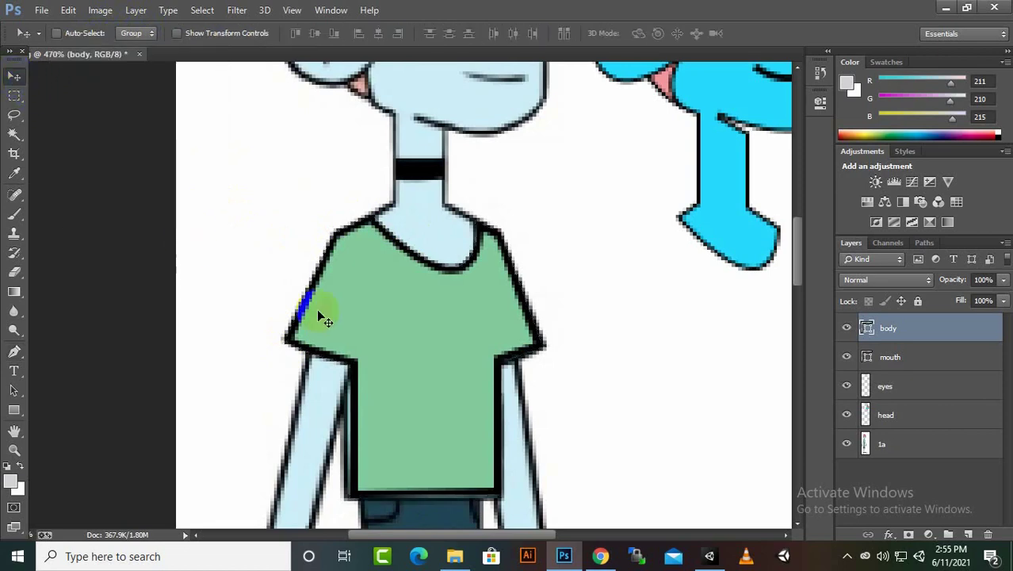
scroll(391, 322, "down", 2)
scroll(377, 317, "down", 2)
mouse_move(377, 316)
left_mouse_down()
mouse_move(600, 358)
mouse_move(608, 323)
left_mouse_up()
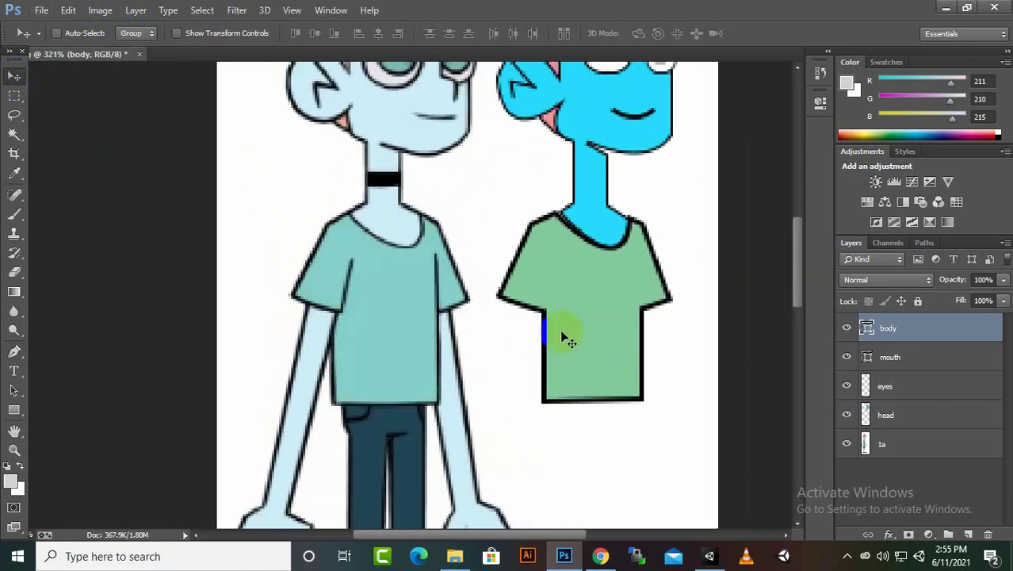
left_click(13, 351)
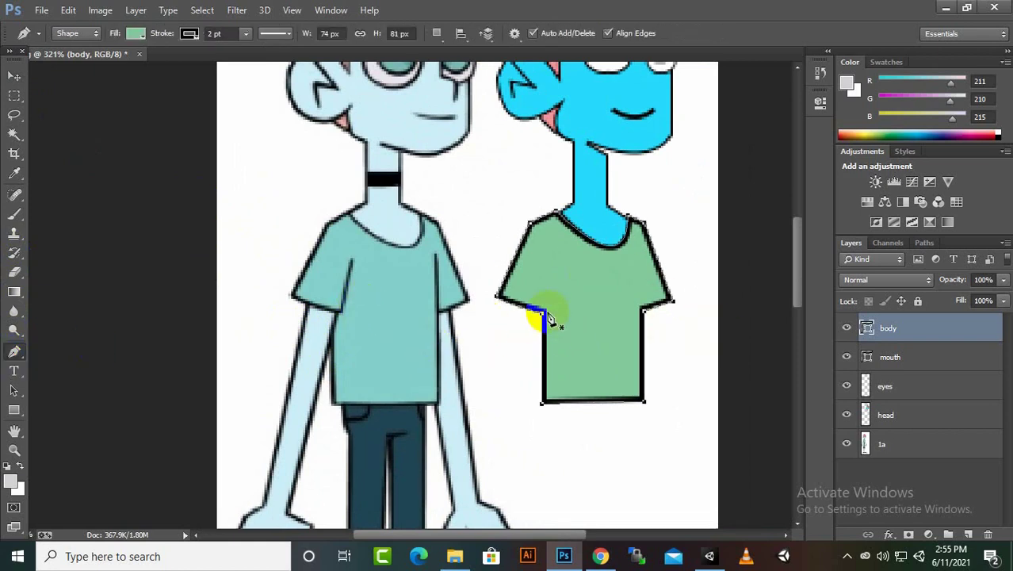
scroll(552, 322, "up", 2)
- Draw crease lines on the left and right sleeves of the shirt
left_click(568, 227)
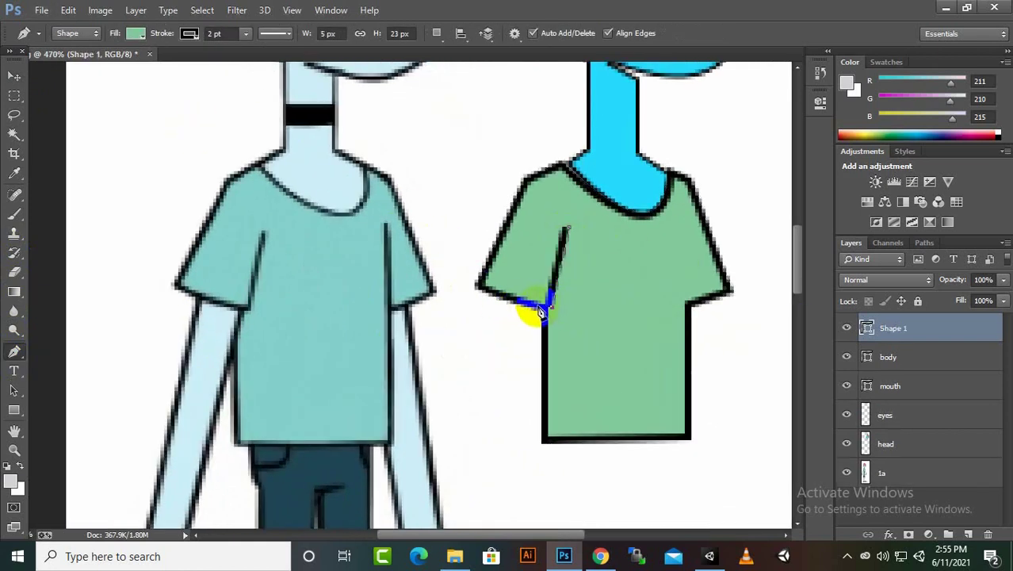
left_click(149, 38)
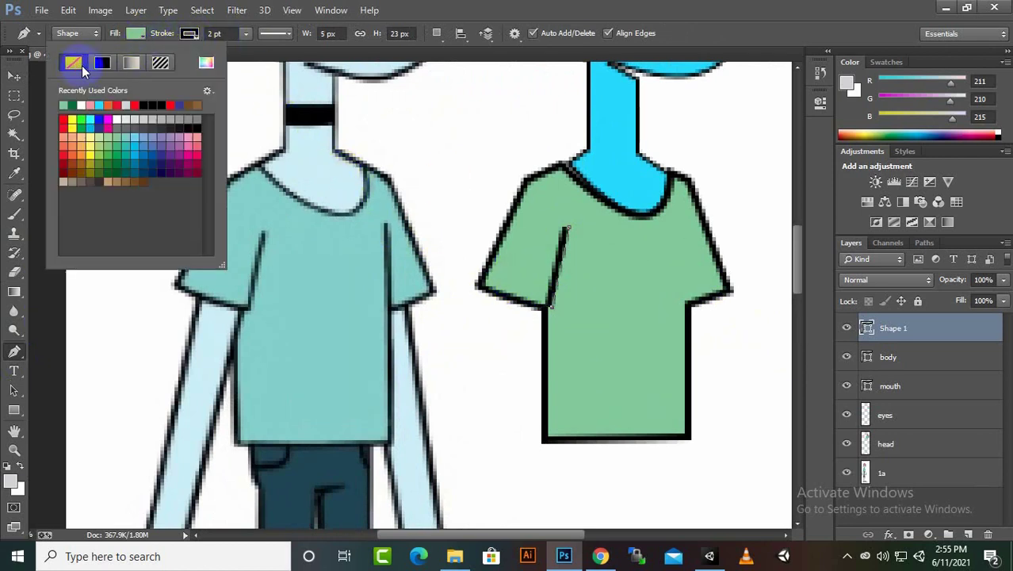
key("Escape")
key("Escape")
key("v")
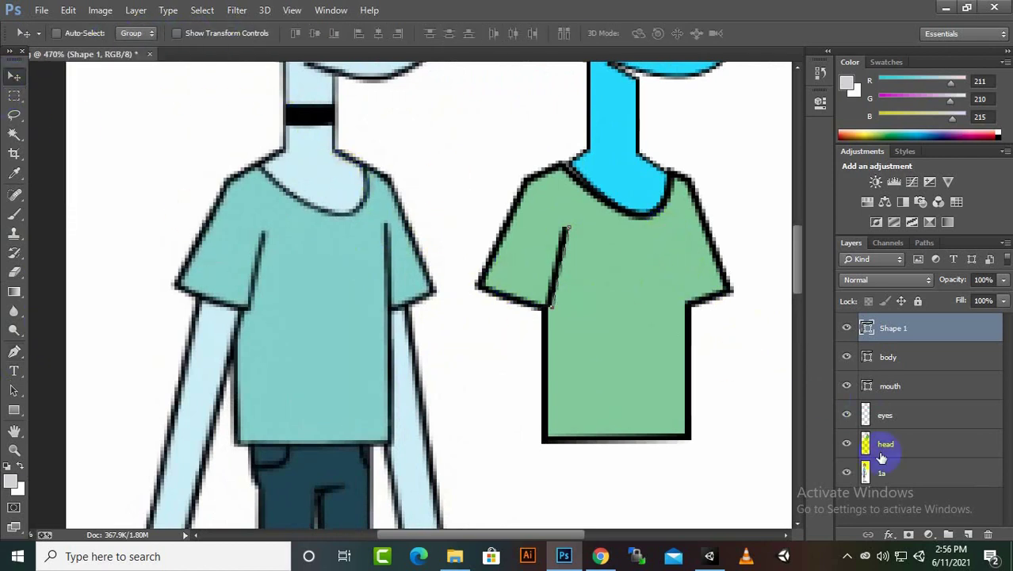
left_click(967, 536)
key("p")
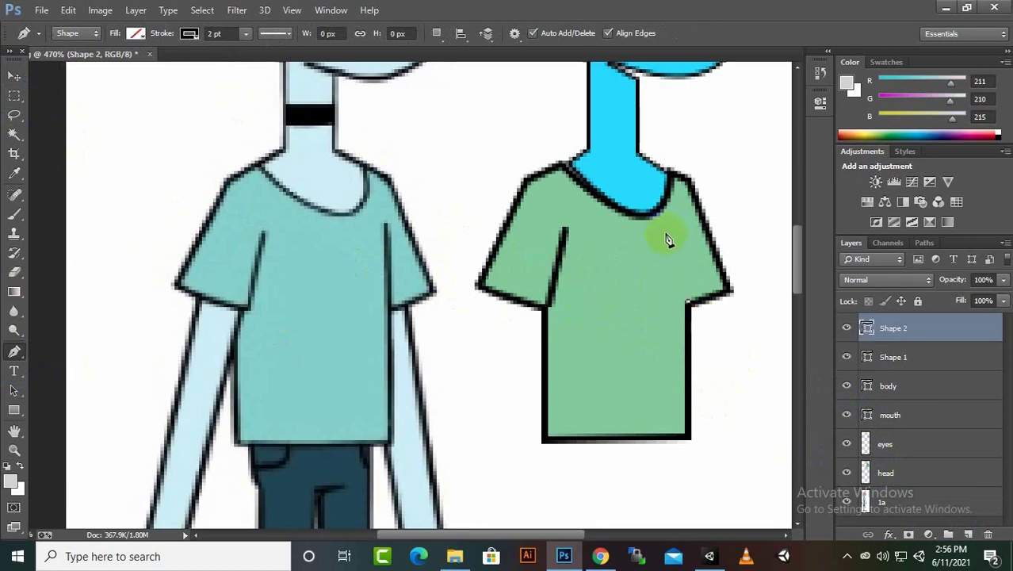
left_click(14, 76)
- Merge the Shape 1 crease layer with the body layer, then show all layers again
left_click(847, 443)
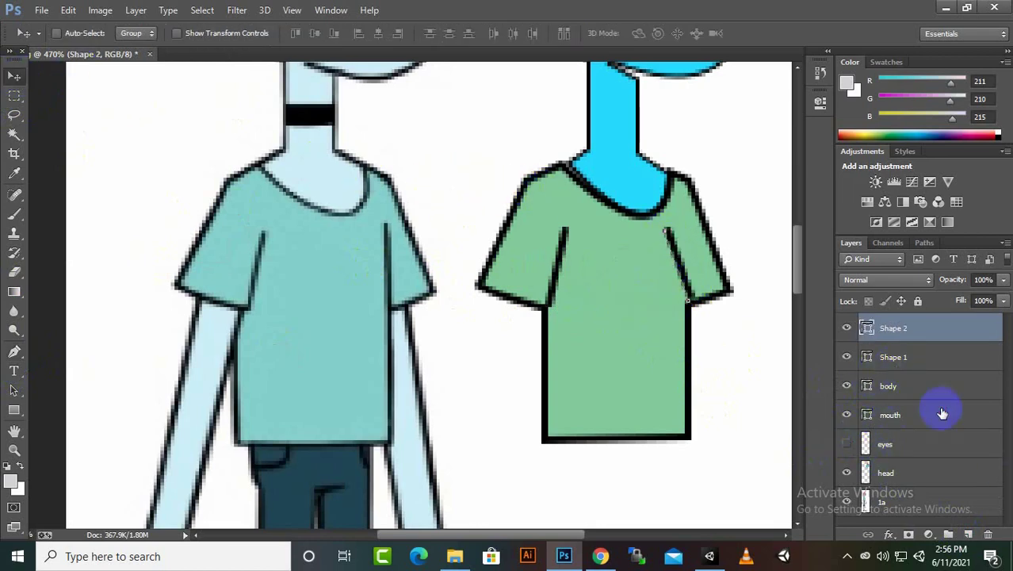
left_click(847, 472)
left_click(847, 501)
left_click(901, 414, "ctrl")
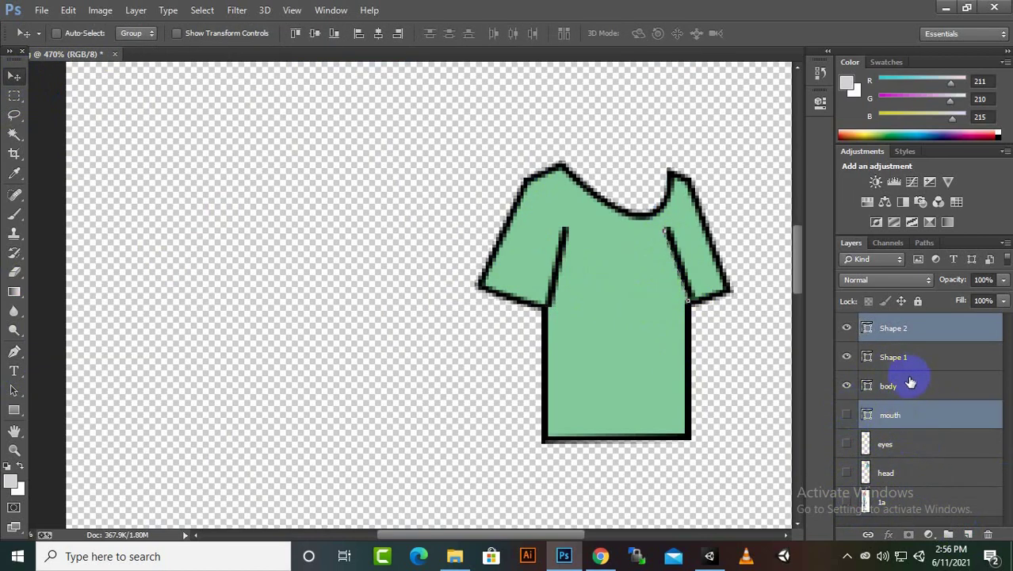
left_click(910, 385, "ctrl")
left_click(893, 357, "ctrl")
right_click(910, 386)
left_click(633, 422)
left_click(847, 357)
left_click(847, 386)
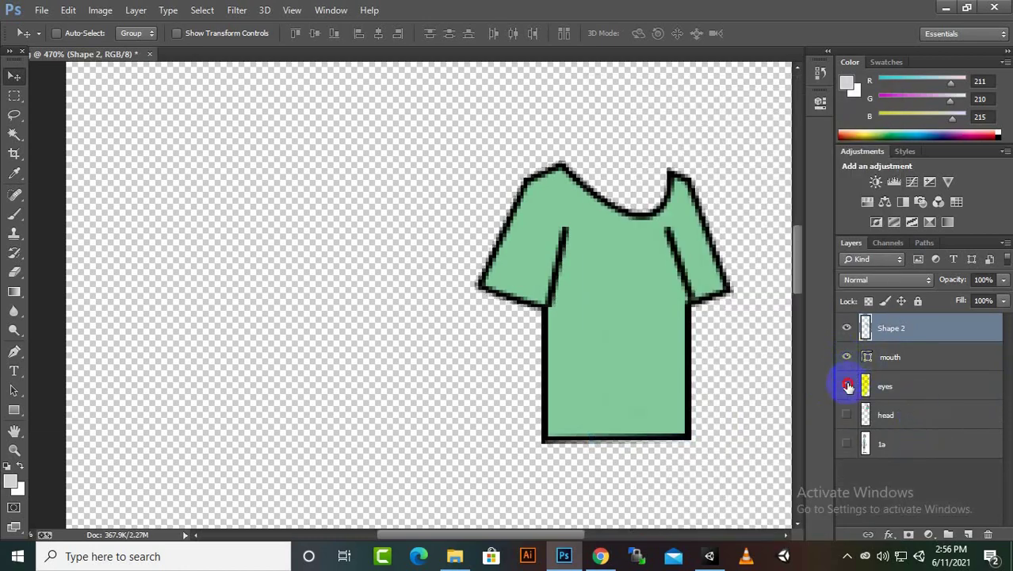
left_click_drag(847, 386, 846, 444)
- Add a new layer named 'rightarm' and trace the arm from the sleeve down to the wrist
scroll(550, 330, "down", 5)
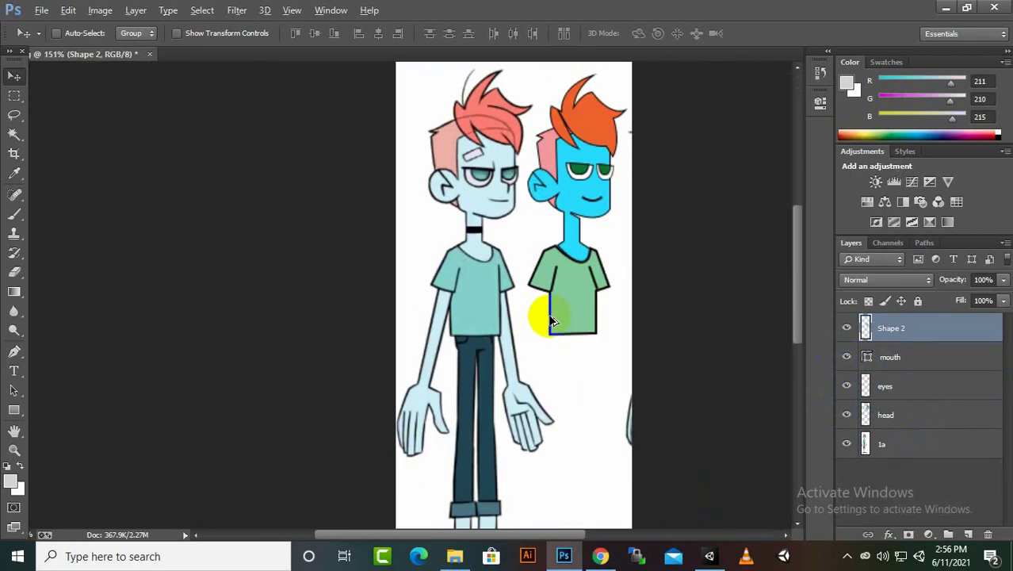
scroll(628, 289, "up", 3)
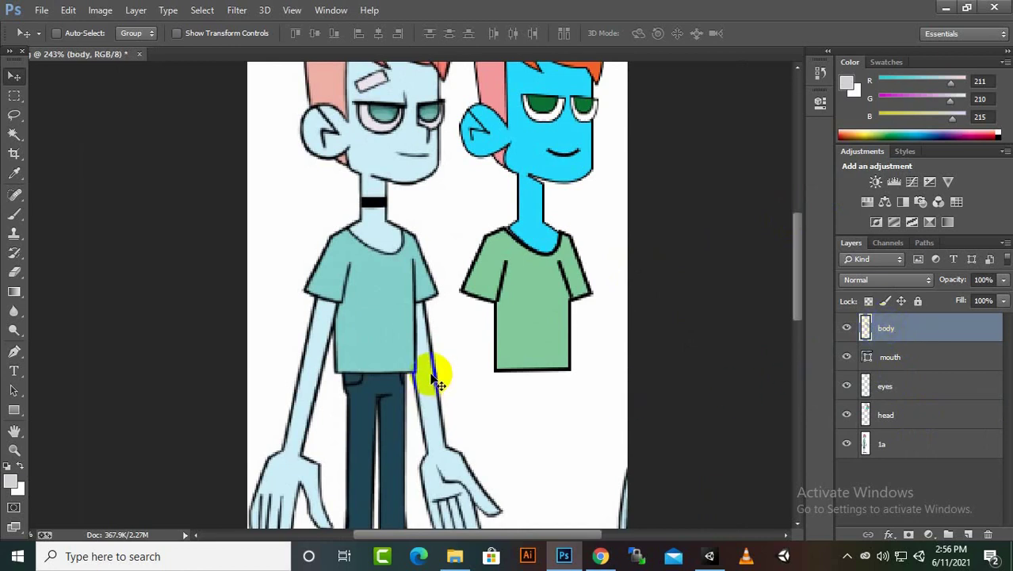
scroll(432, 376, "down", 2)
scroll(423, 367, "down", 2)
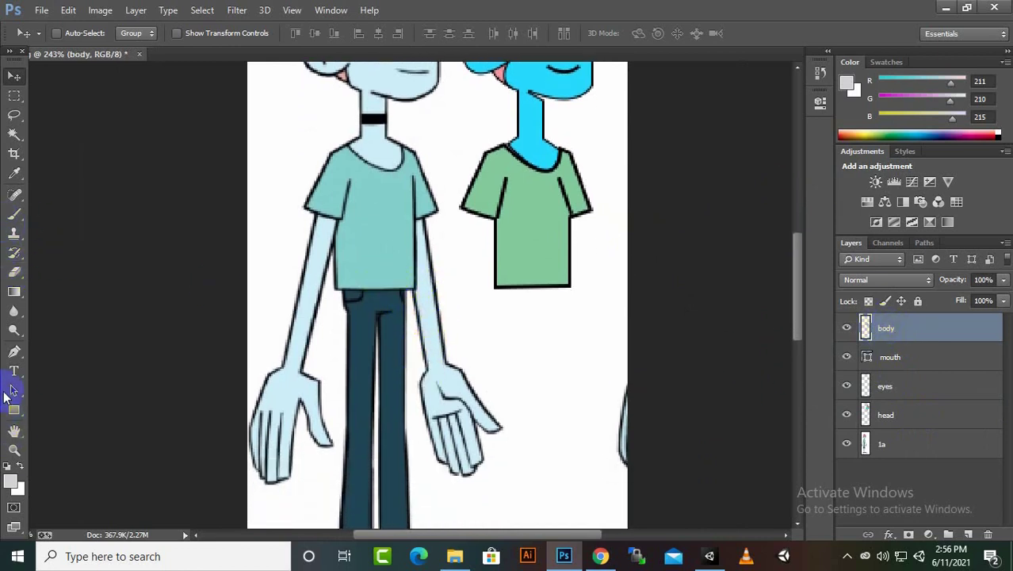
left_click(14, 351)
left_click(968, 533)
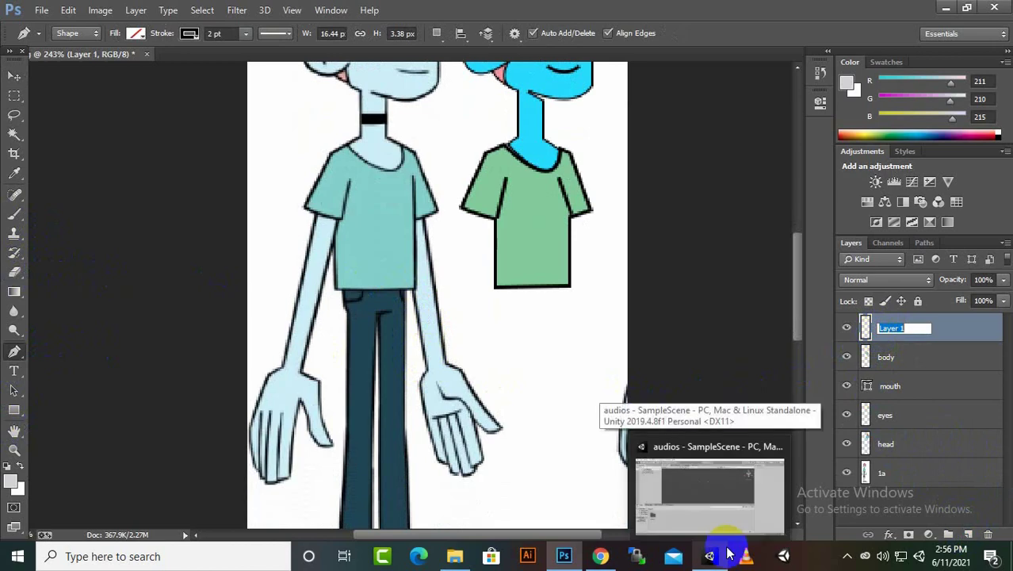
type("rightarm")
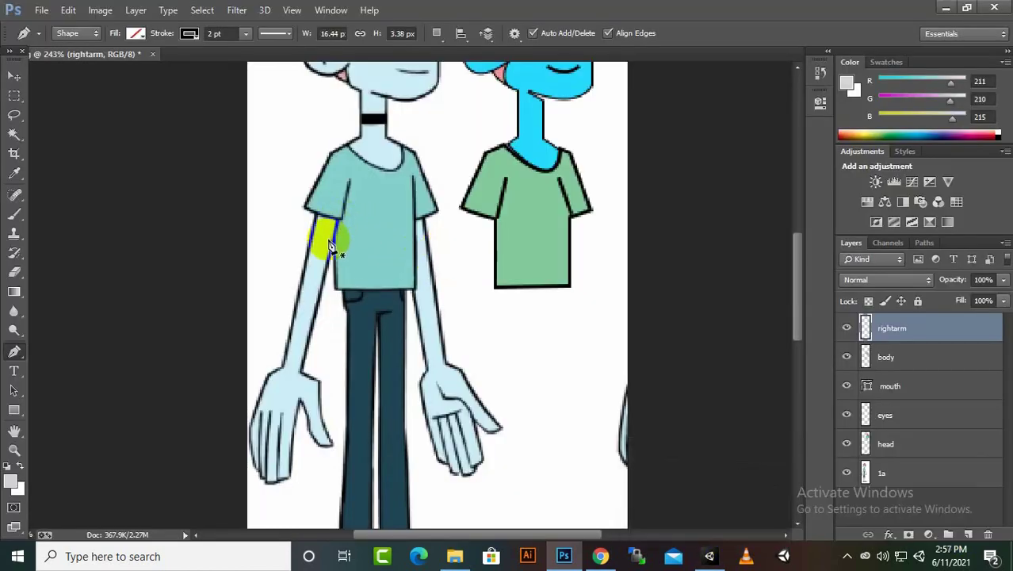
scroll(325, 230, "up", 2)
left_click(310, 186)
left_click(358, 197)
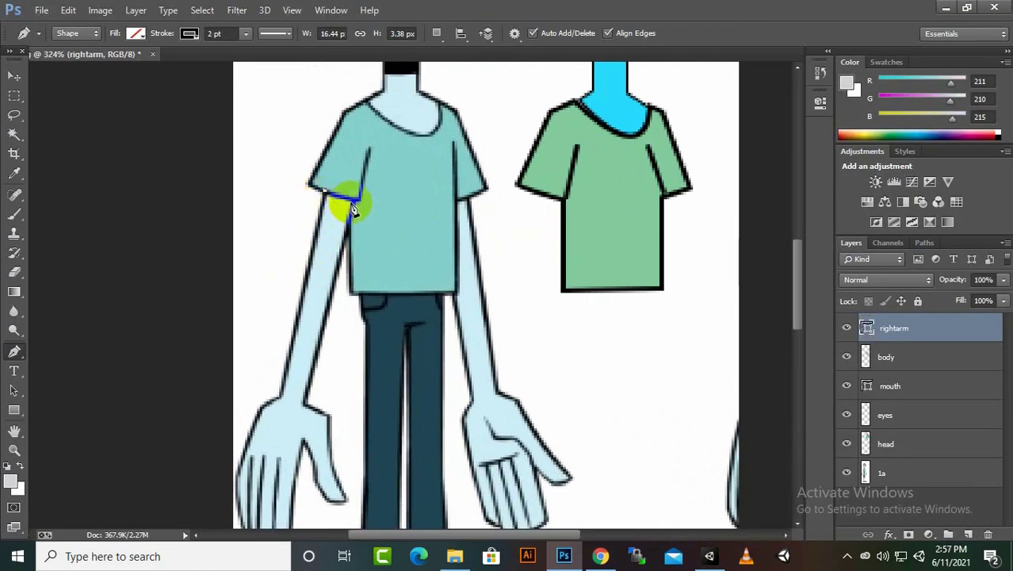
left_click(302, 404)
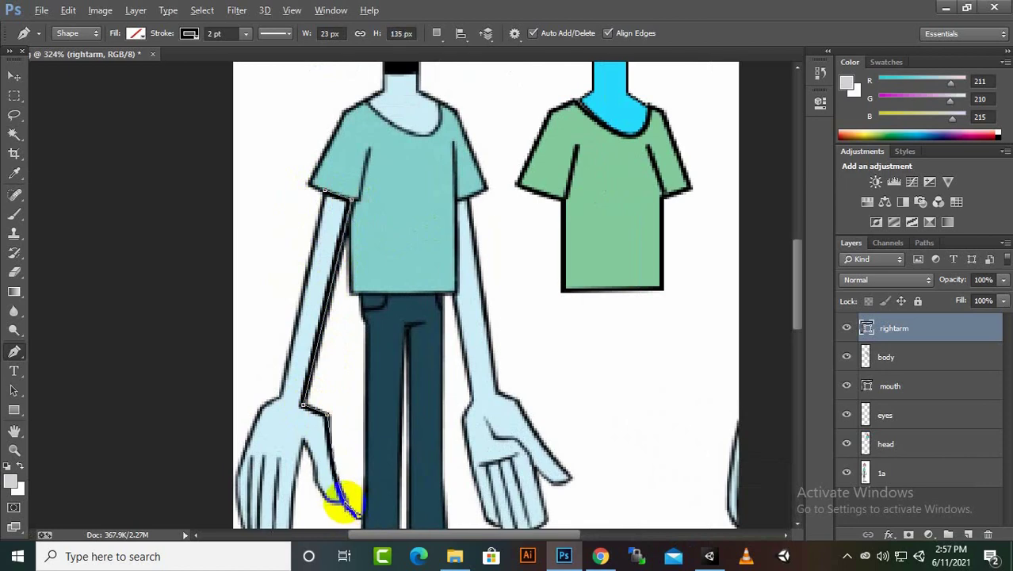
- Curve the pen path around the fingertips to follow the hand's outline
scroll(365, 487, "up", 2)
scroll(397, 458, "up", 2)
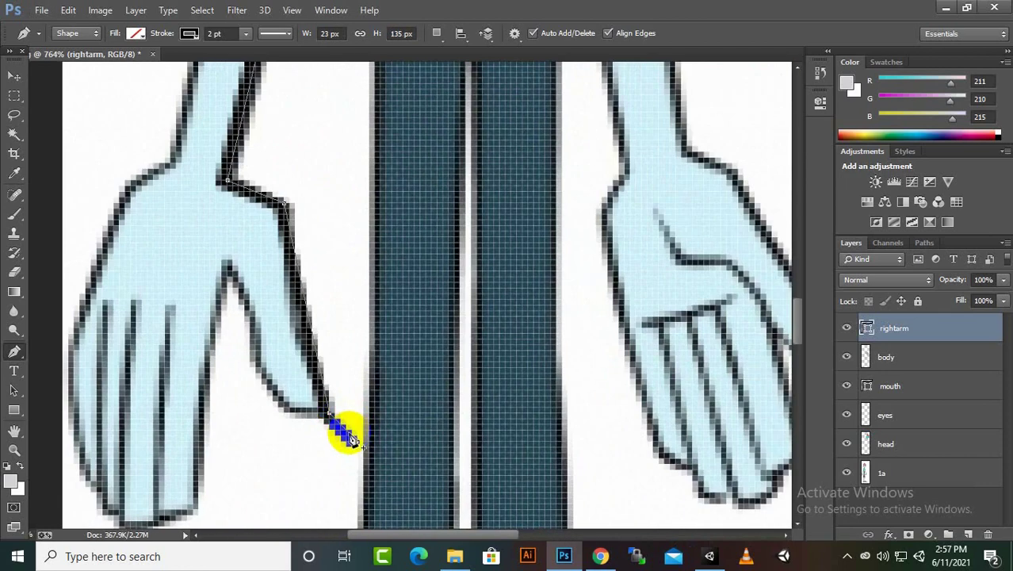
left_click_drag(329, 412, 353, 441)
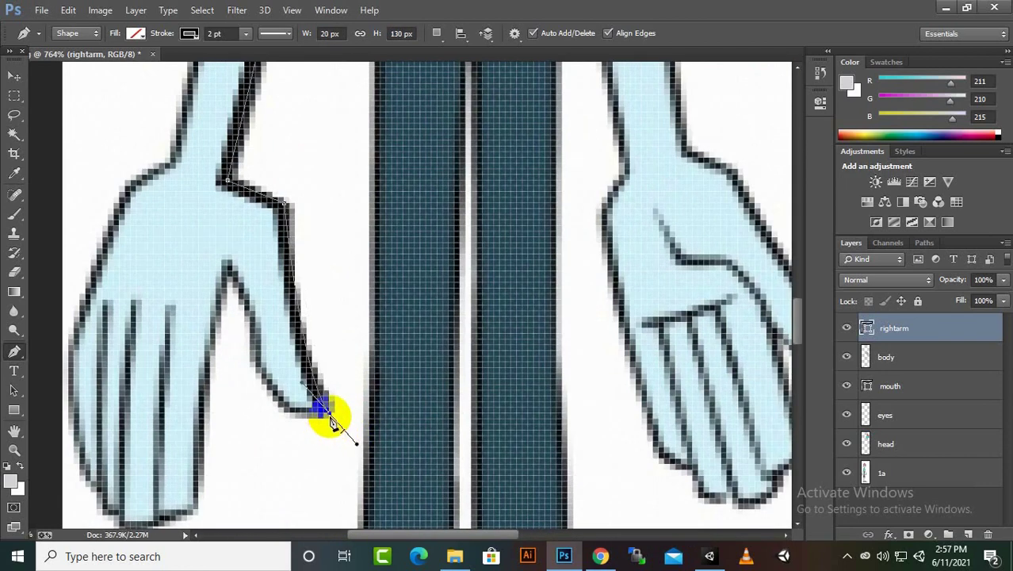
left_click(329, 412, "alt")
left_click(290, 411)
left_click_drag(255, 321, 256, 384)
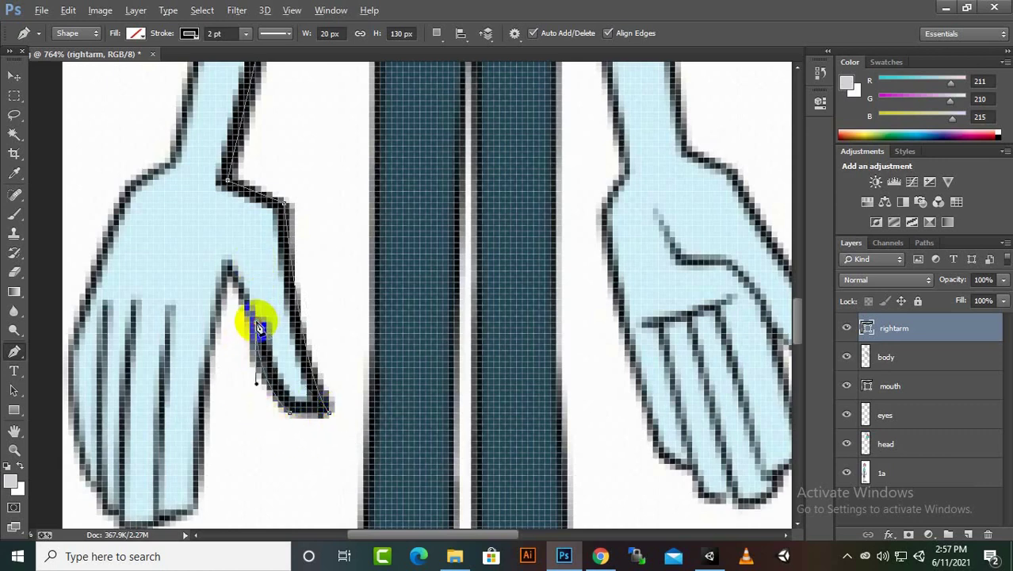
left_click_drag(194, 503, 202, 433)
left_click(193, 386, "alt")
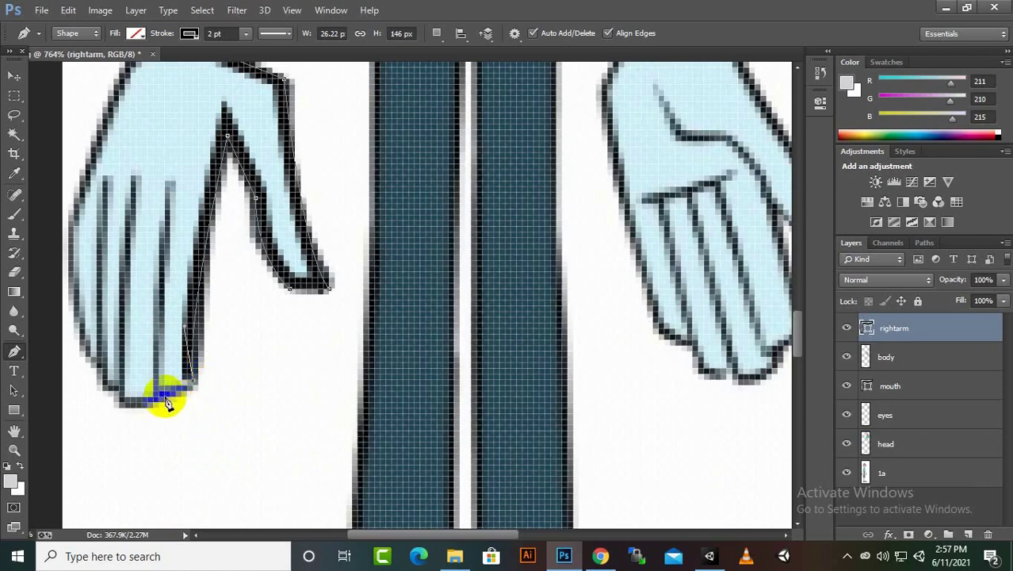
left_click_drag(150, 394, 154, 407)
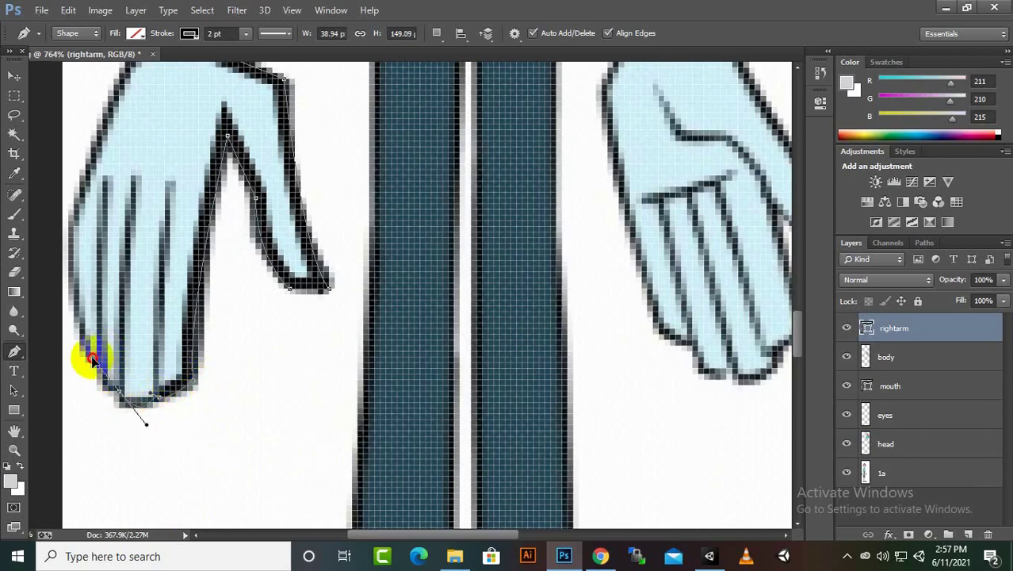
left_click_drag(92, 358, 109, 379)
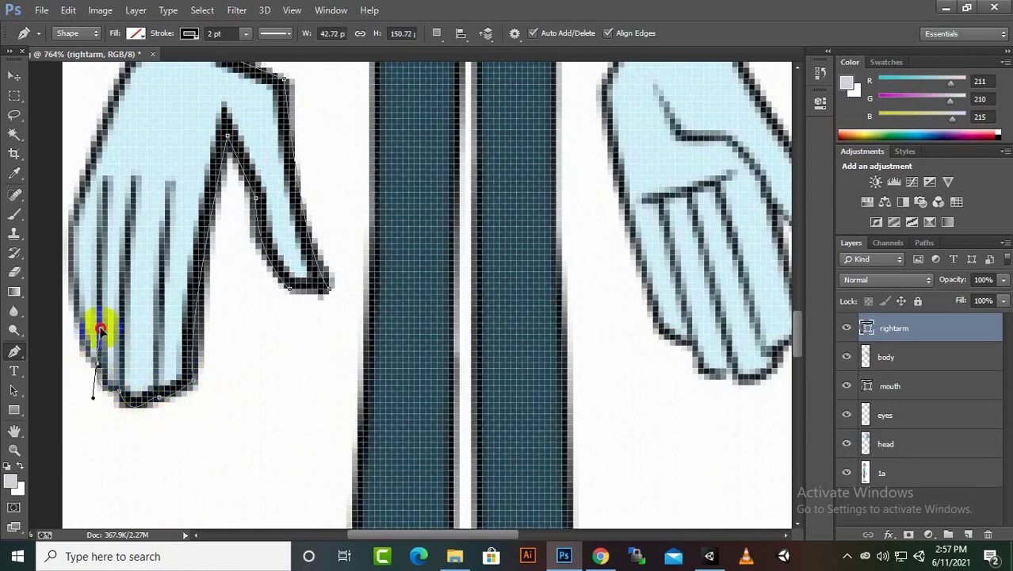
- Add a curved anchor at the outer wrist and close the arm path at its start
scroll(111, 254, "up", 2)
mouse_move(130, 152)
left_mouse_down()
mouse_move(192, 82)
mouse_move(226, 134)
left_mouse_up()
scroll(192, 82, "up", 2)
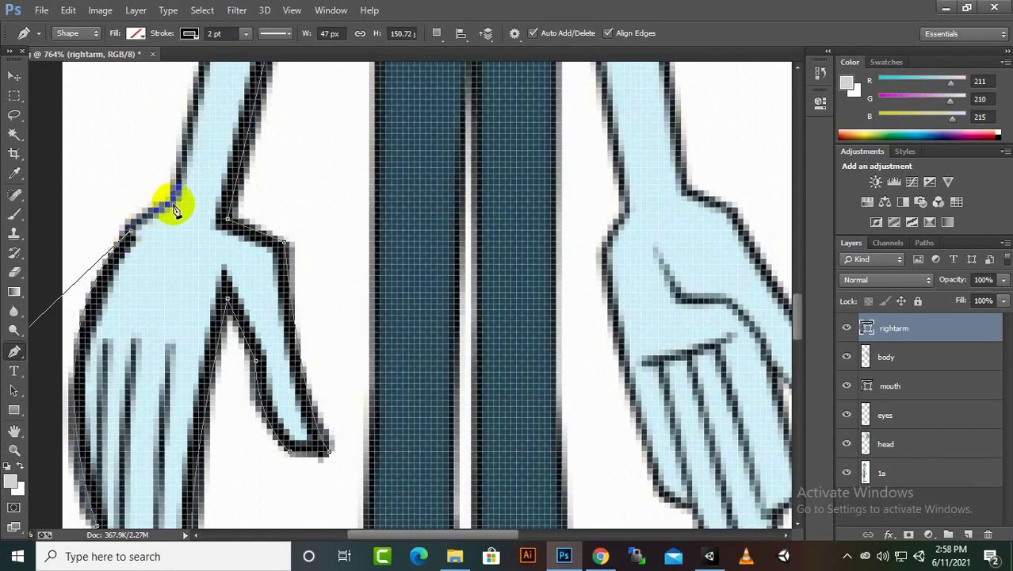
scroll(267, 299, "up", 2)
scroll(284, 216, "up", 9)
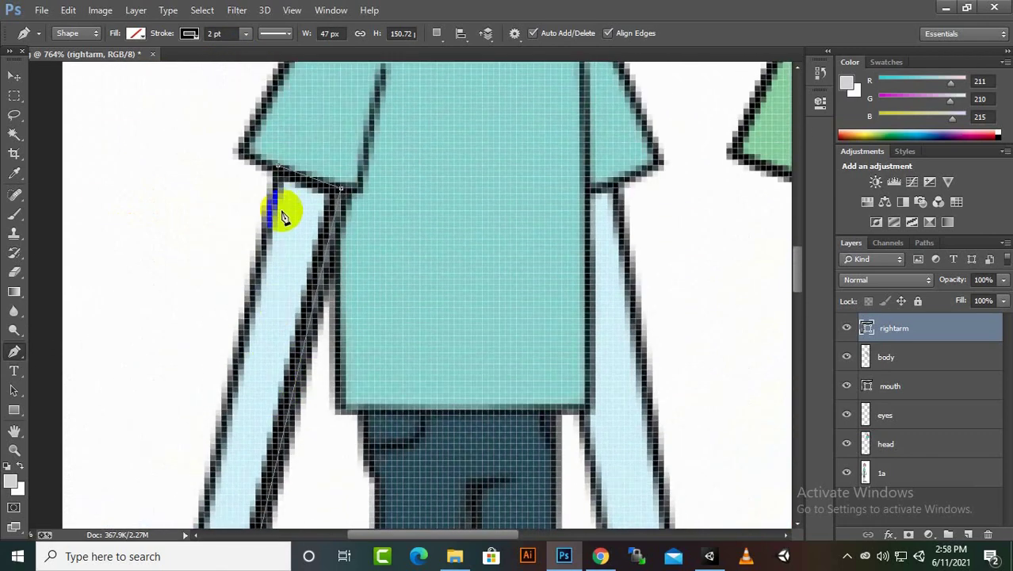
left_click(276, 165)
- Fill the closed arm shape with cyan
scroll(278, 229, "down", 3)
left_click(135, 34)
left_click(89, 119)
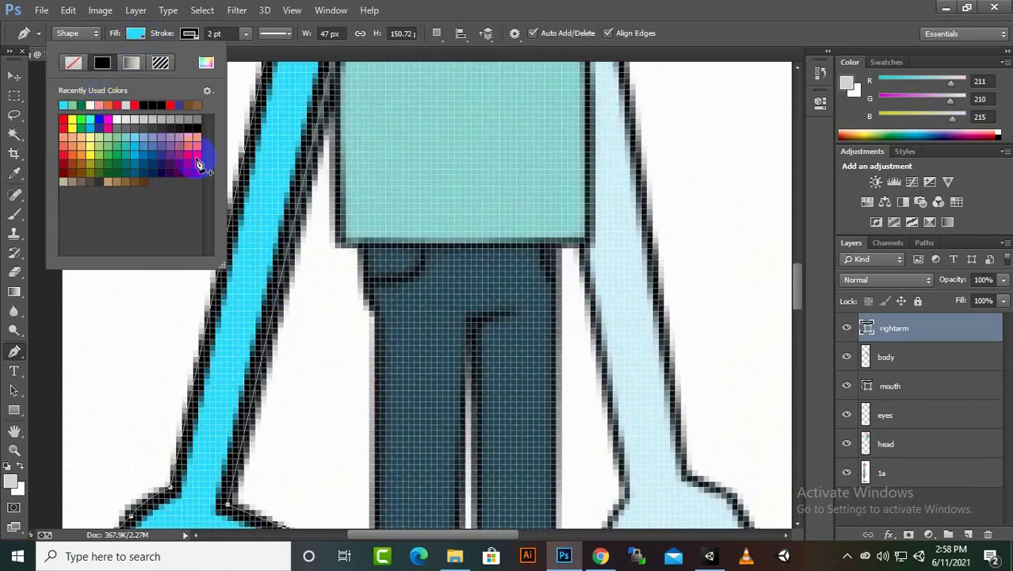
scroll(339, 283, "down", 6)
scroll(340, 283, "up", 1)
scroll(339, 317, "up", 1)
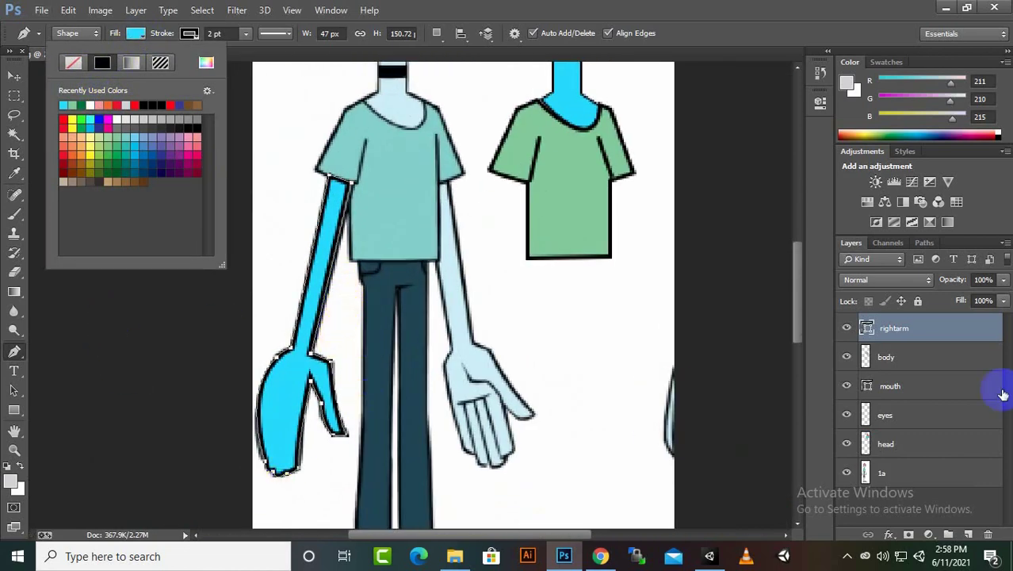
left_click(14, 75)
- Move the cyan arm under the green shirt and send its layer beneath the shirt layer
left_click(14, 352)
scroll(214, 344, "up", 3)
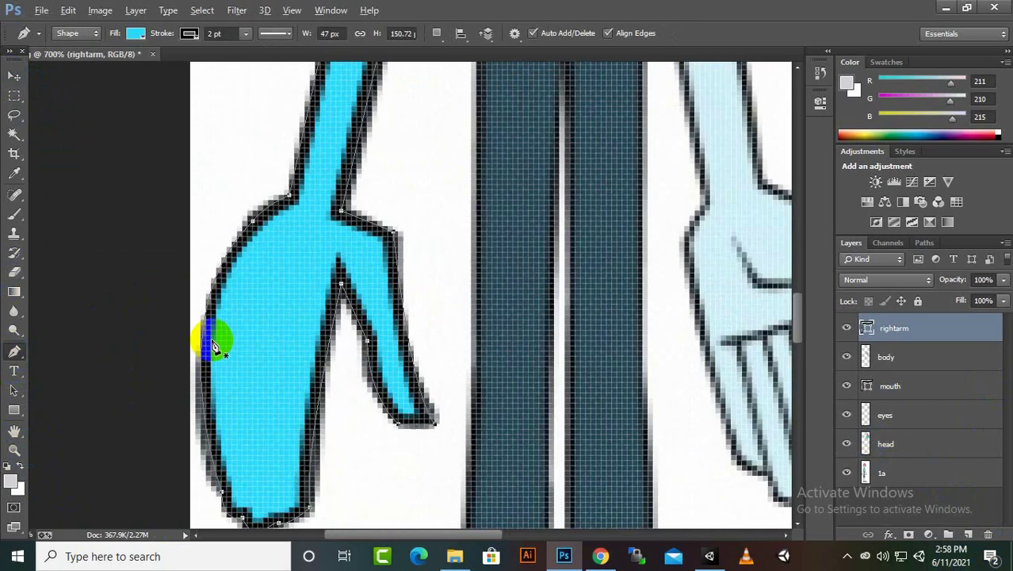
scroll(270, 333, "down", 3)
scroll(238, 348, "down", 3)
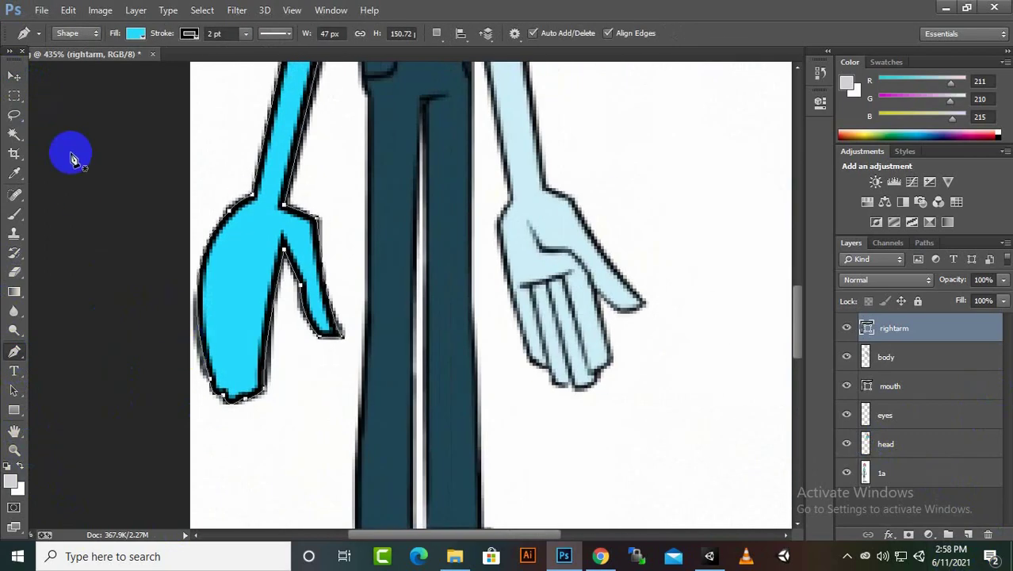
key("v")
scroll(113, 233, "down", 2)
scroll(113, 233, "down", 2)
scroll(158, 210, "up", 2)
mouse_move(159, 210)
left_mouse_down()
mouse_move(214, 163)
mouse_move(356, 184)
mouse_move(352, 206)
mouse_move(356, 199)
left_mouse_up()
scroll(345, 206, "down", 2)
scroll(310, 219, "down", 2)
scroll(347, 202, "up", 2)
key("ctrl+[")
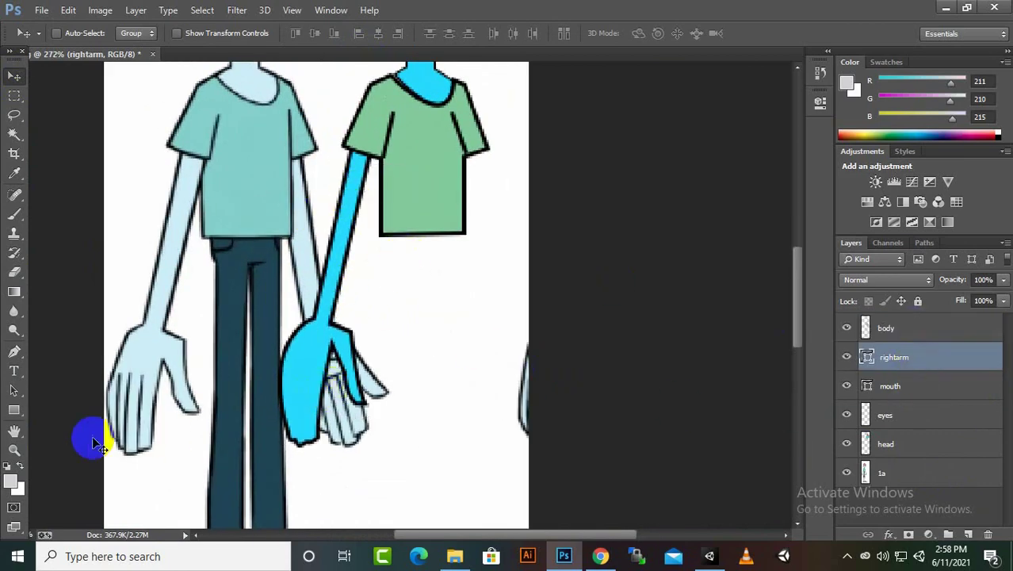
scroll(38, 486, "up", 1)
scroll(268, 502, "up", 2)
- On a new layer, draw two finger lines up from the bottom of the cyan hand
left_click(14, 351)
left_click(402, 431)
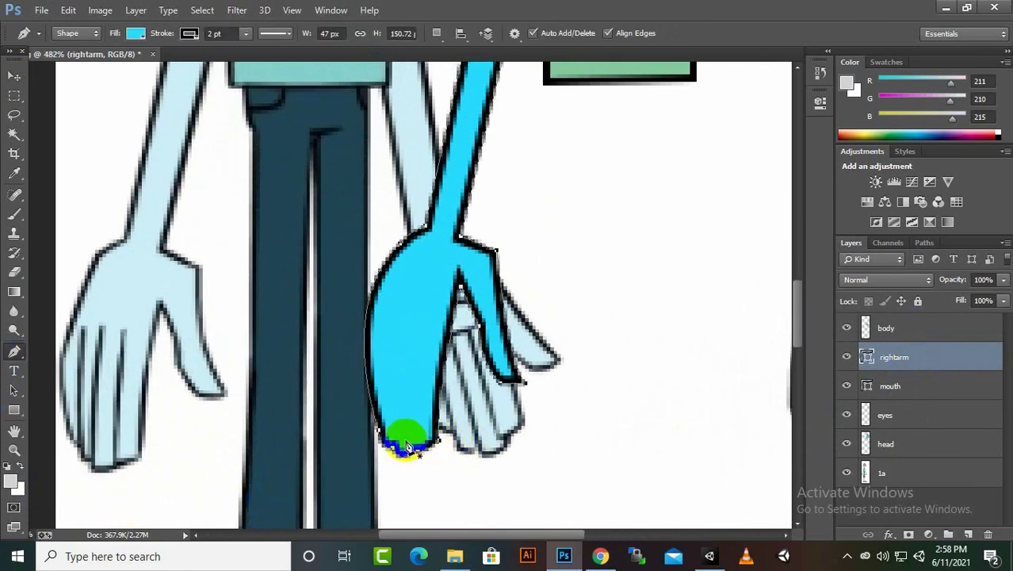
left_click(403, 350)
key("ctrl+shift+alt+n")
left_click_drag(395, 441, 386, 346)
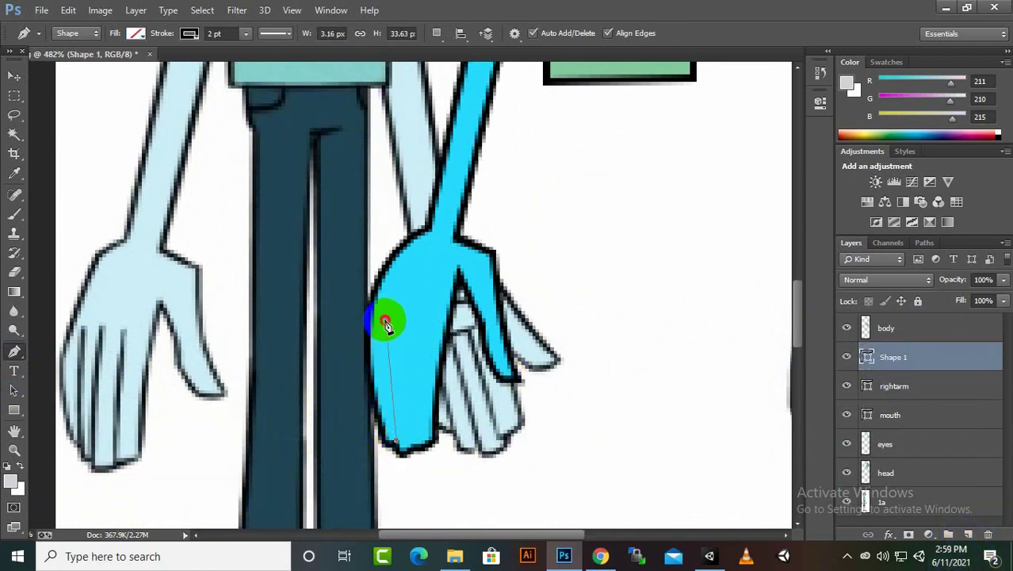
left_click_drag(386, 324, 392, 475)
scroll(391, 474, "up", 2)
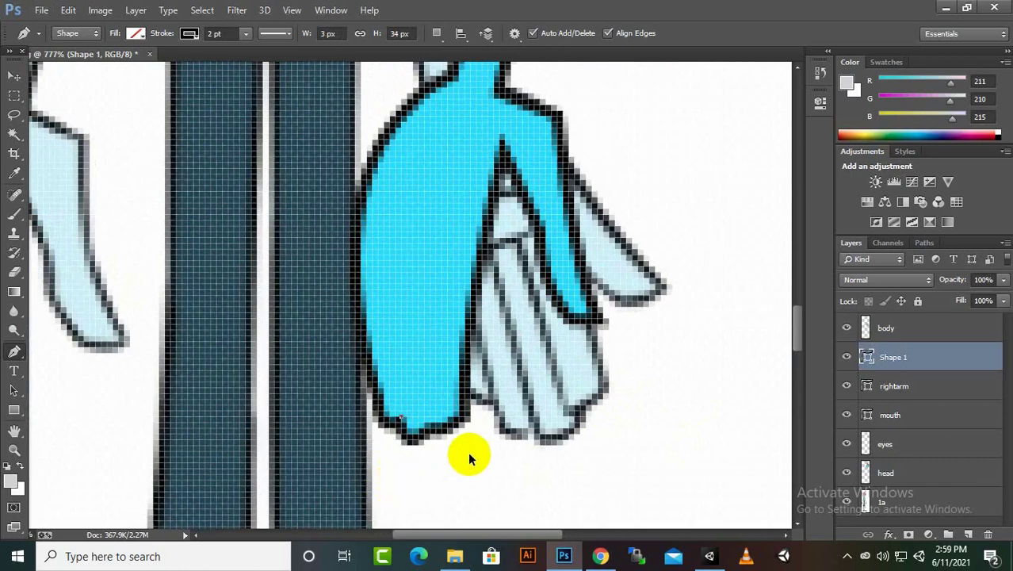
scroll(469, 454, "down", 3)
scroll(430, 452, "up", 2)
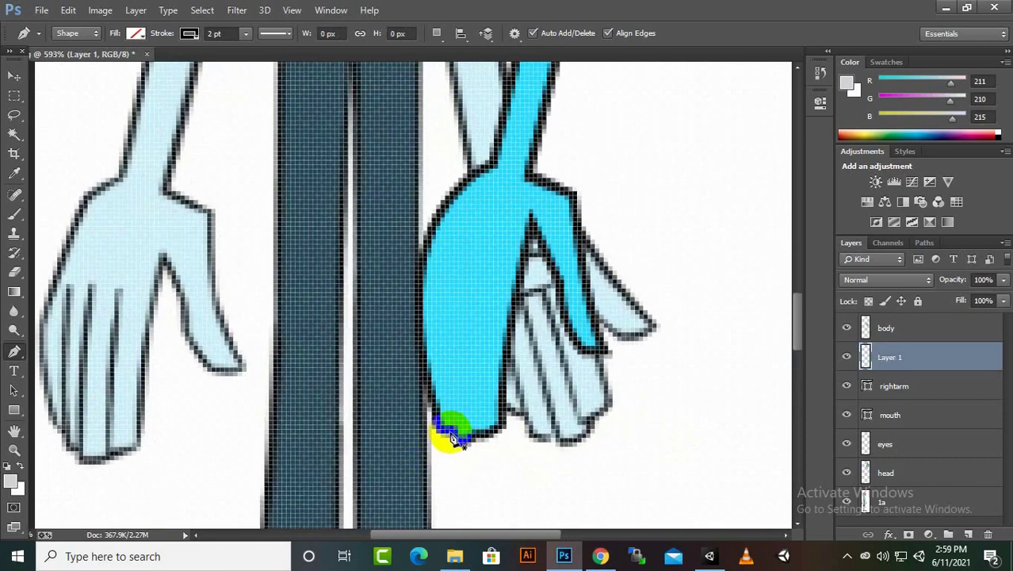
left_click(445, 282)
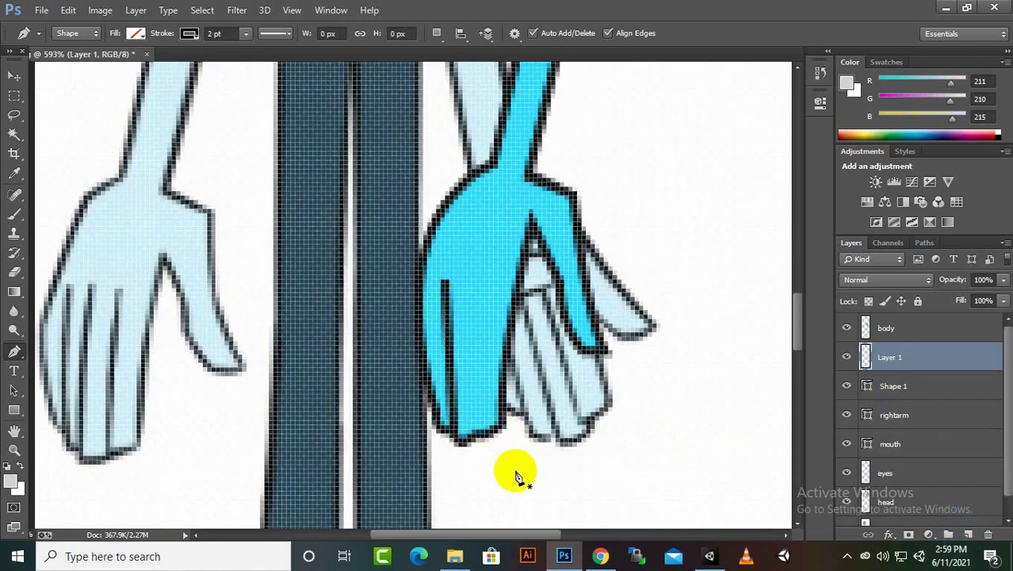
left_click(473, 433)
left_click(470, 281)
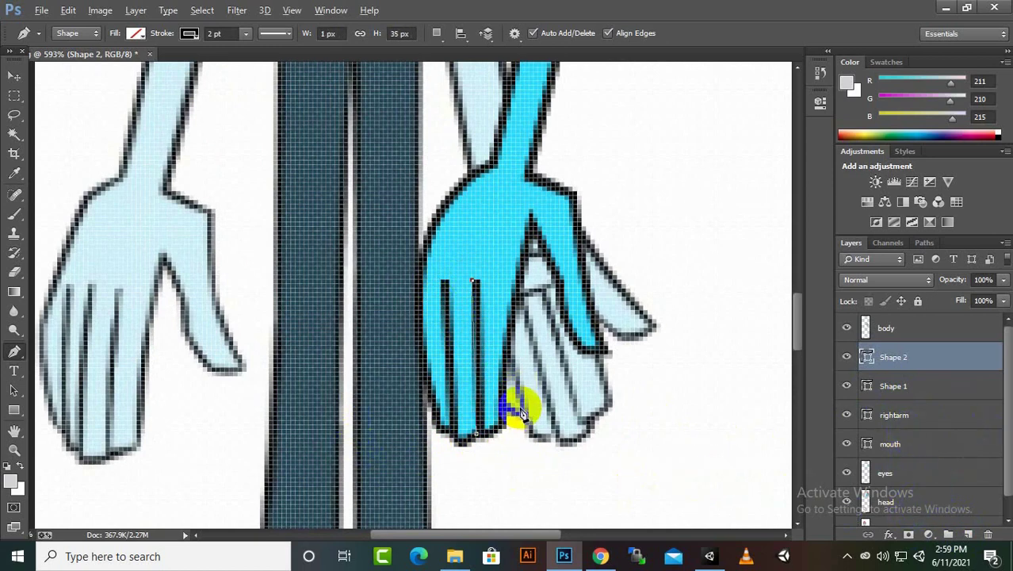
- Hide the other layers, merge the finger lines and arm into one rightarm layer, then show body
scroll(517, 405, "down", 4)
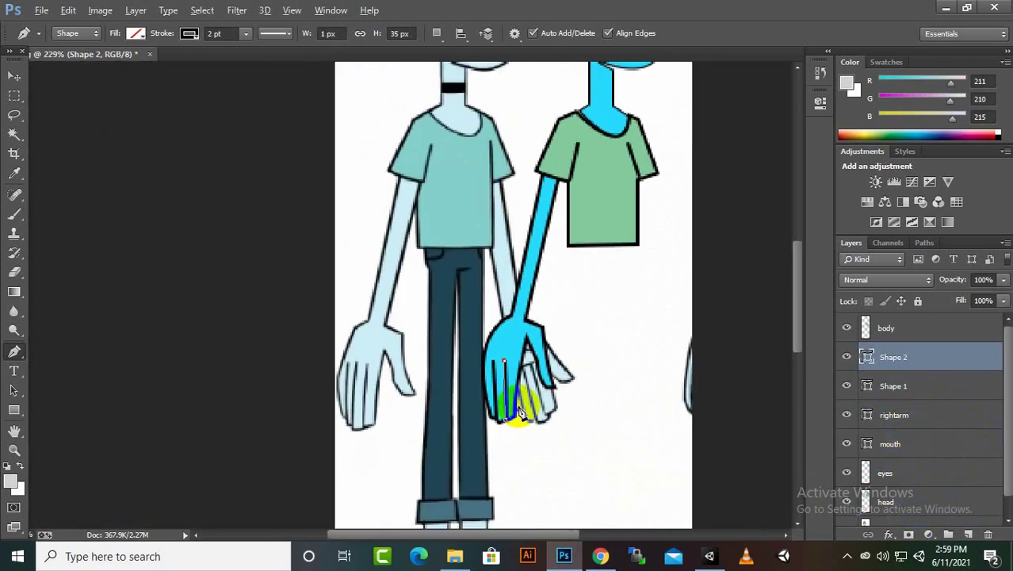
left_click(845, 328)
scroll(852, 416, "down", 1)
left_click_drag(846, 455, 847, 512)
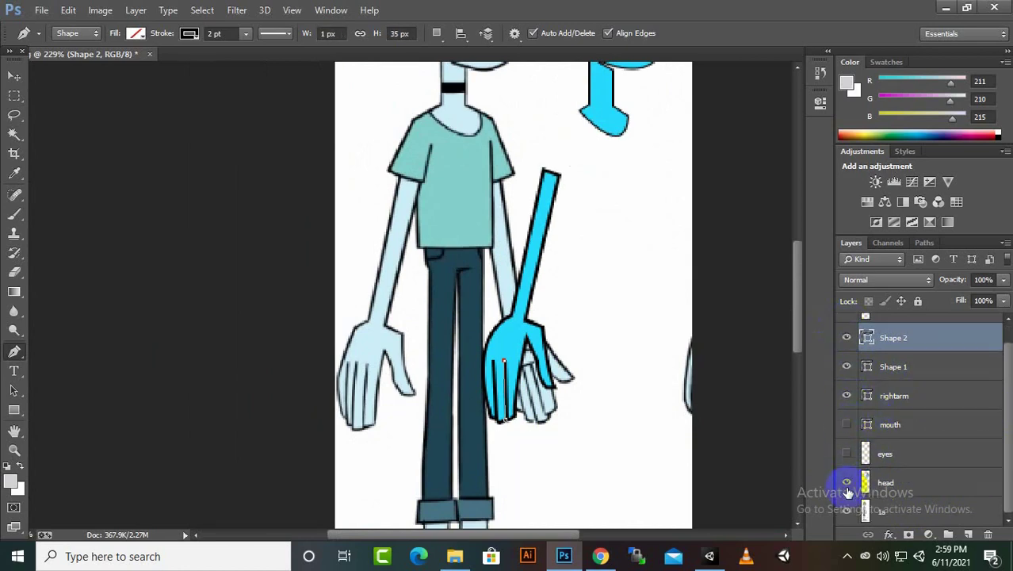
left_click(906, 396, "shift")
right_click(907, 396)
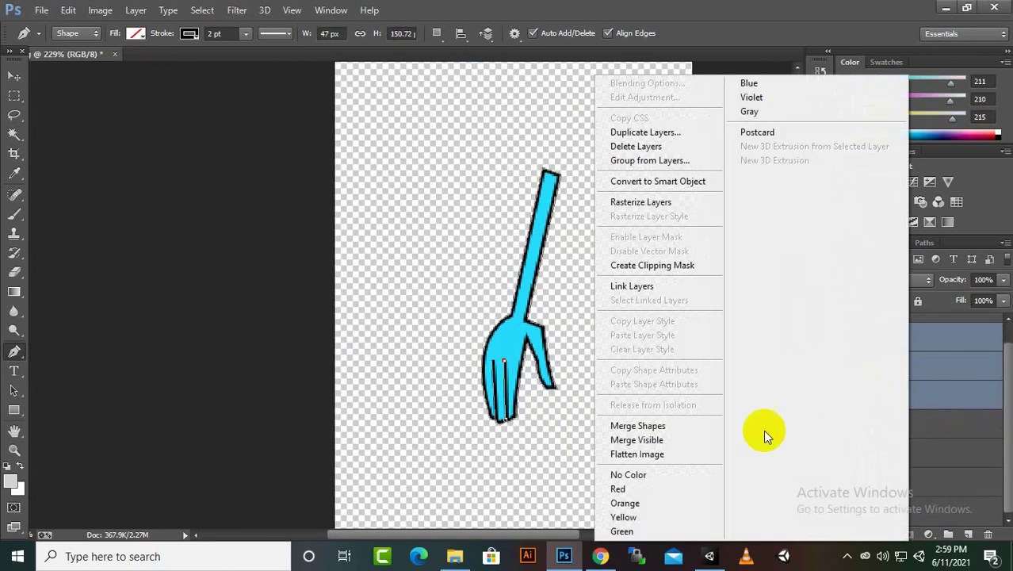
left_click(638, 439)
type("rightarm")
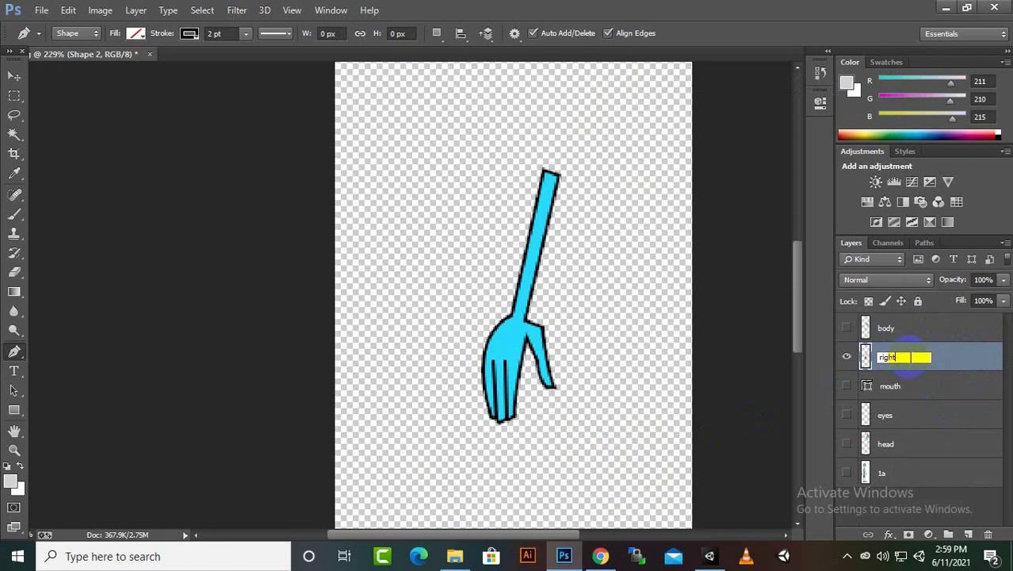
left_click(846, 327)
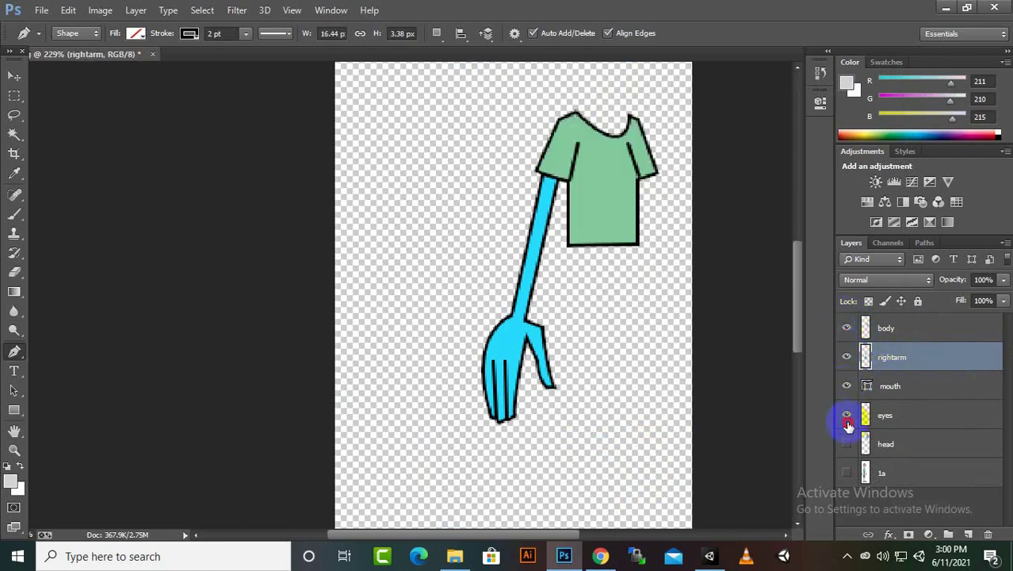
- Show the hidden layers again, add a new layer, and move the cyan right arm aside
left_click_drag(846, 424, 846, 473)
left_click(969, 534)
scroll(623, 290, "down", 2)
scroll(517, 283, "up", 2)
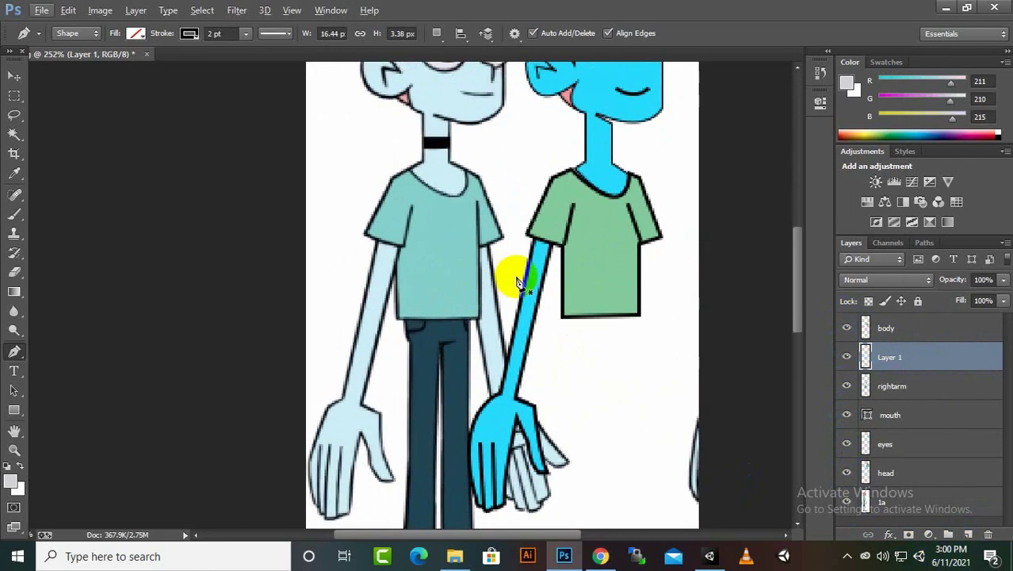
left_click(394, 282)
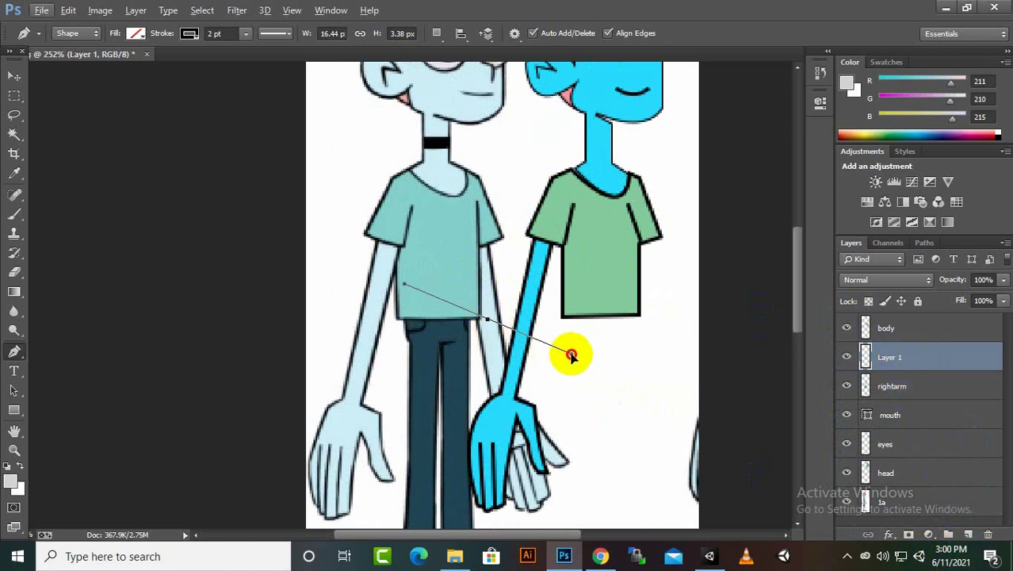
left_click(579, 354)
left_click(13, 76)
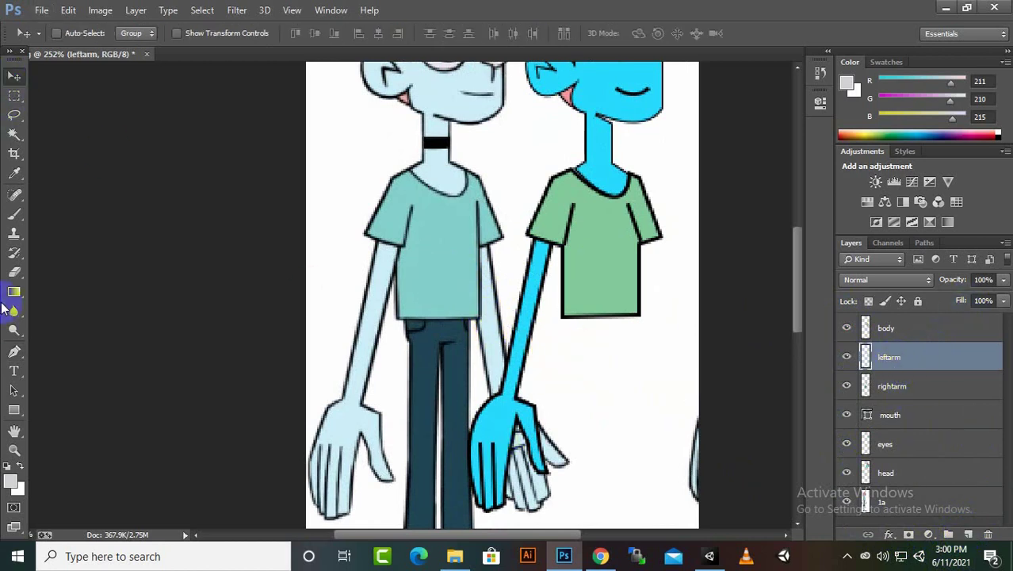
left_click(13, 351)
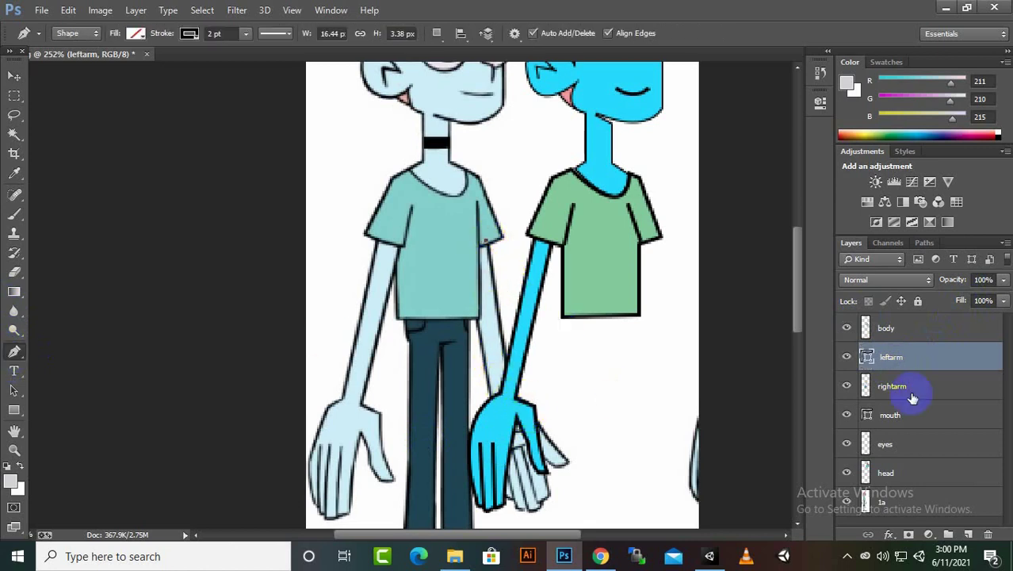
left_click(892, 386)
left_click(542, 342)
key("ctrl+z")
left_click(14, 76)
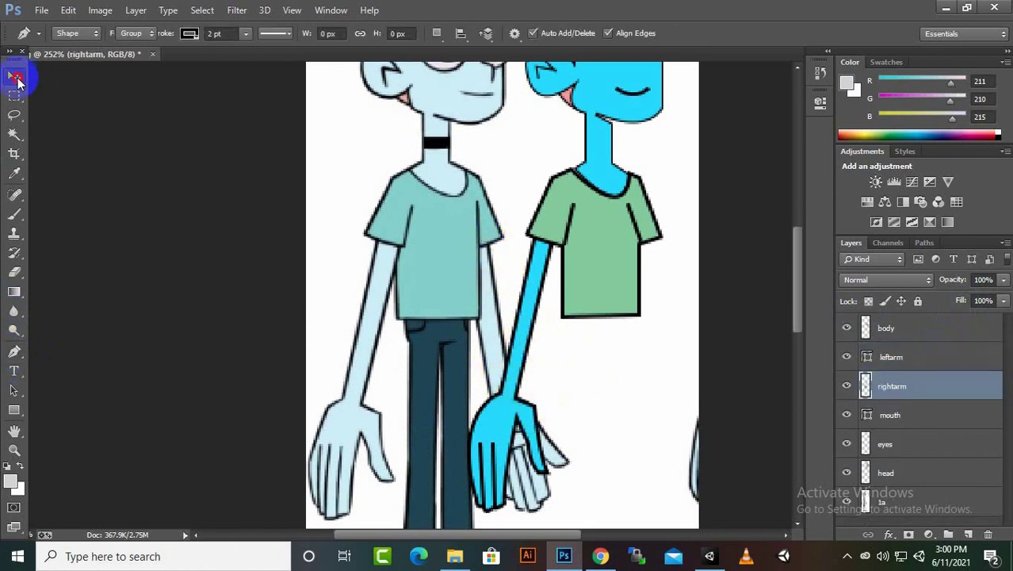
mouse_move(547, 293)
left_mouse_down()
mouse_move(647, 327)
mouse_move(658, 349)
left_mouse_up()
- Select the leftarm layer and drag its content into position for tracing
left_click(481, 305, "ctrl")
key("p")
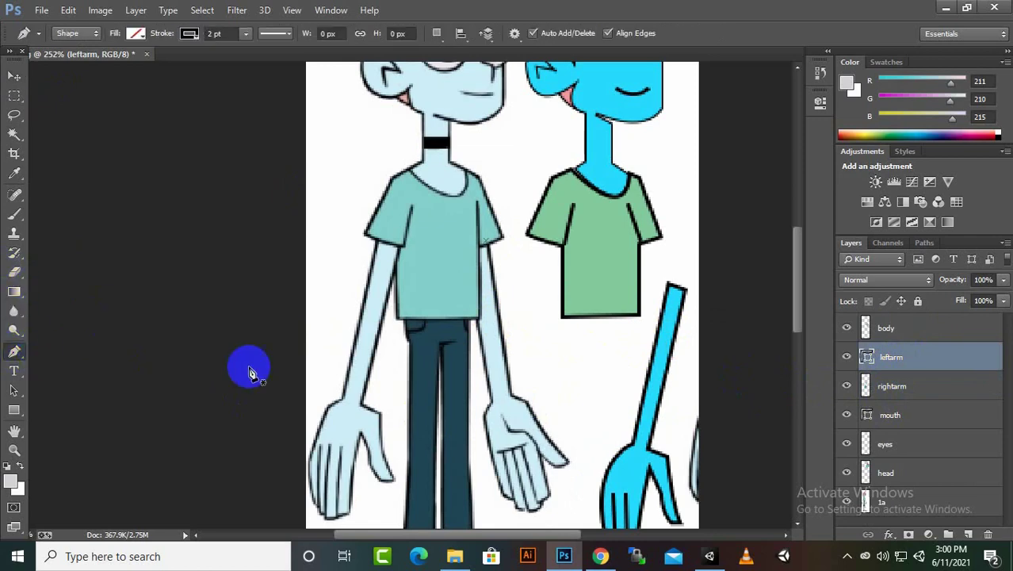
scroll(477, 283, "up", 3)
scroll(508, 212, "up", 2)
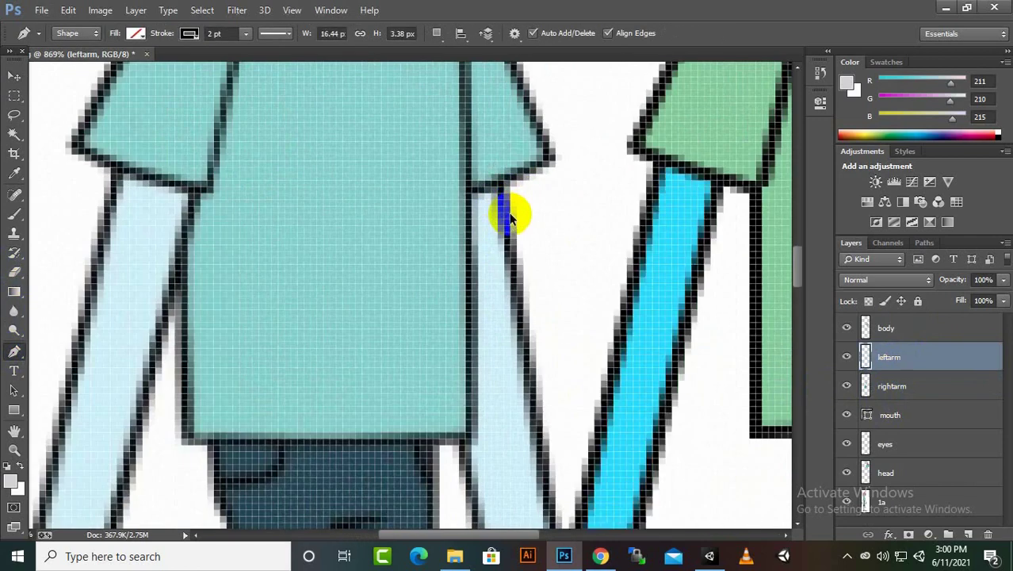
scroll(508, 216, "down", 2)
scroll(501, 212, "down", 3)
left_click(13, 76)
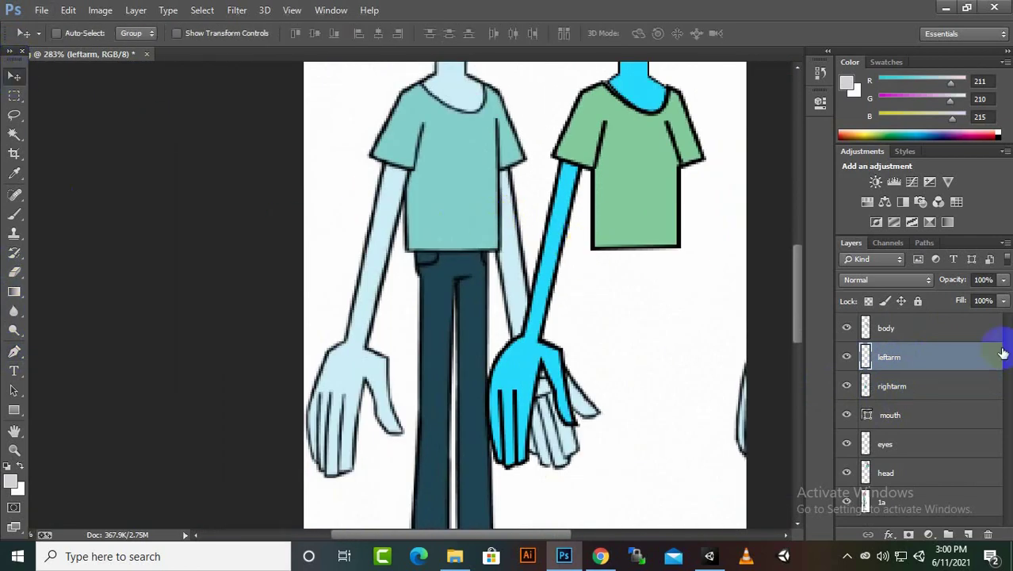
left_click_drag(523, 339, 701, 339)
left_click(13, 351)
- Trace the left arm from the sleeve down past the thumb to the fingertips
left_click(888, 356)
scroll(524, 237, "up", 1)
left_click(522, 205)
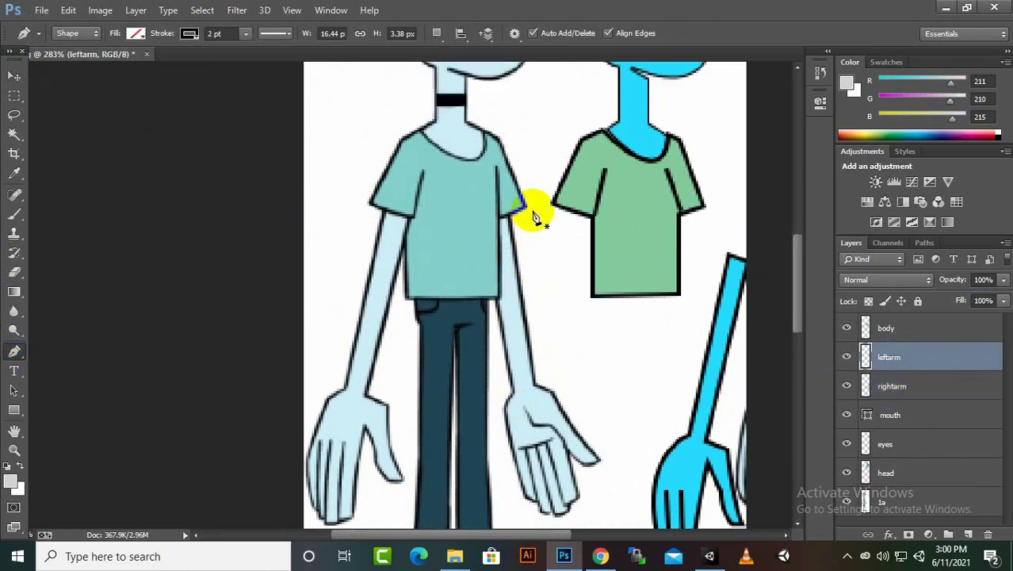
left_click(537, 386)
scroll(560, 443, "up", 2)
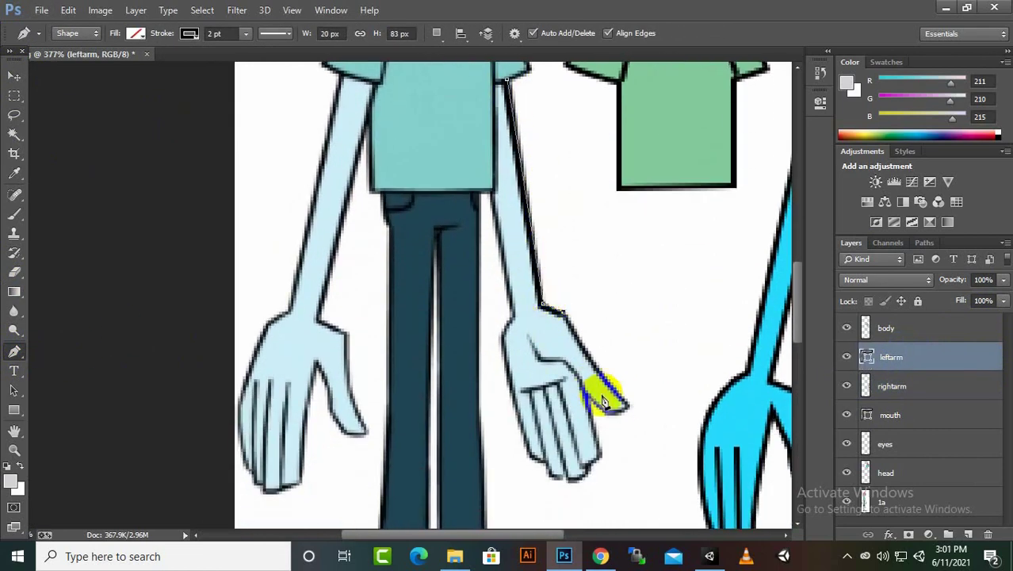
left_click(629, 402)
left_click_drag(588, 389, 555, 342)
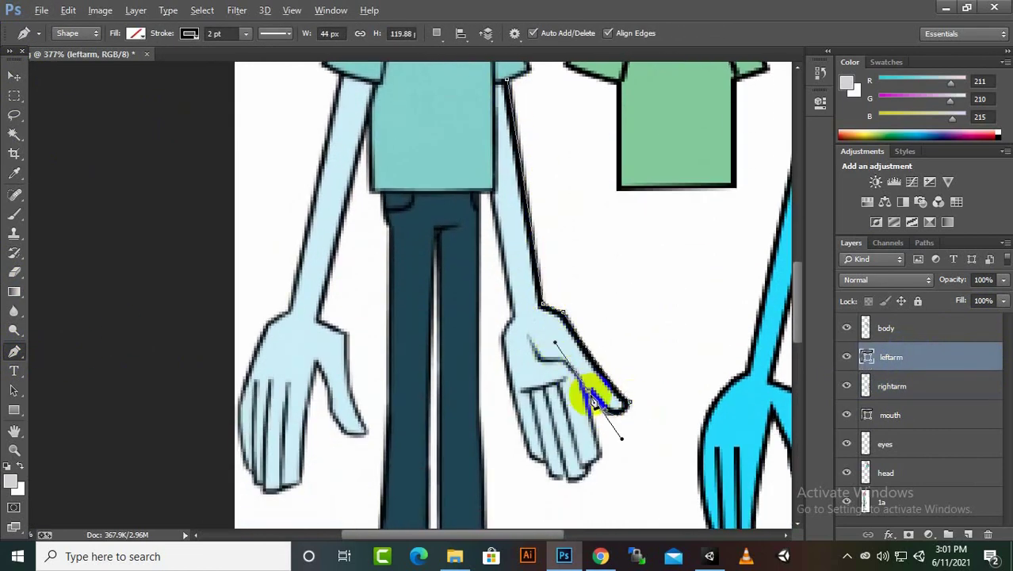
left_click(587, 485)
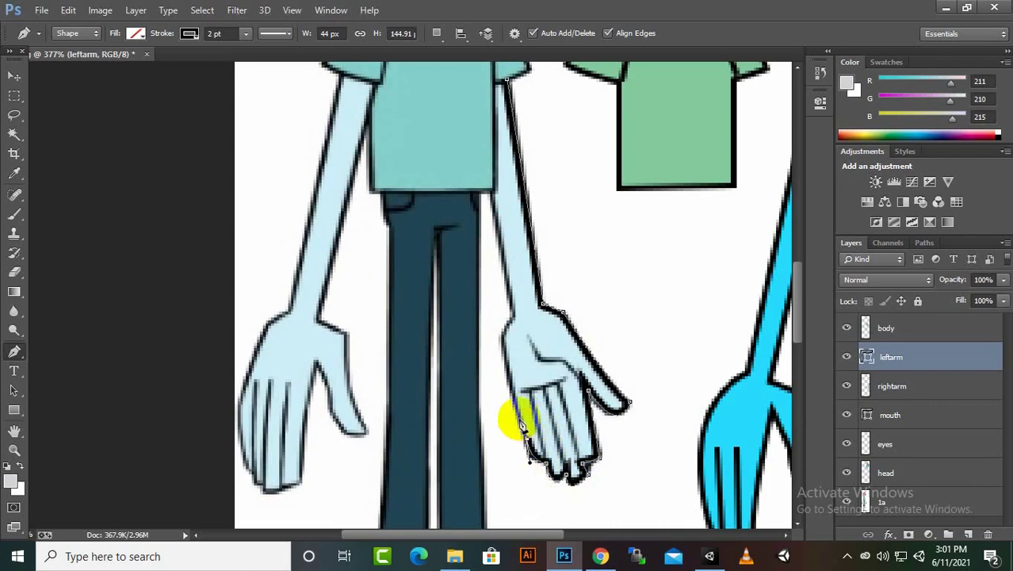
left_click(504, 328)
- Close the left arm outline at its start and fill it with cyan
scroll(687, 194, "up", 2)
left_click(467, 171)
left_click(506, 164)
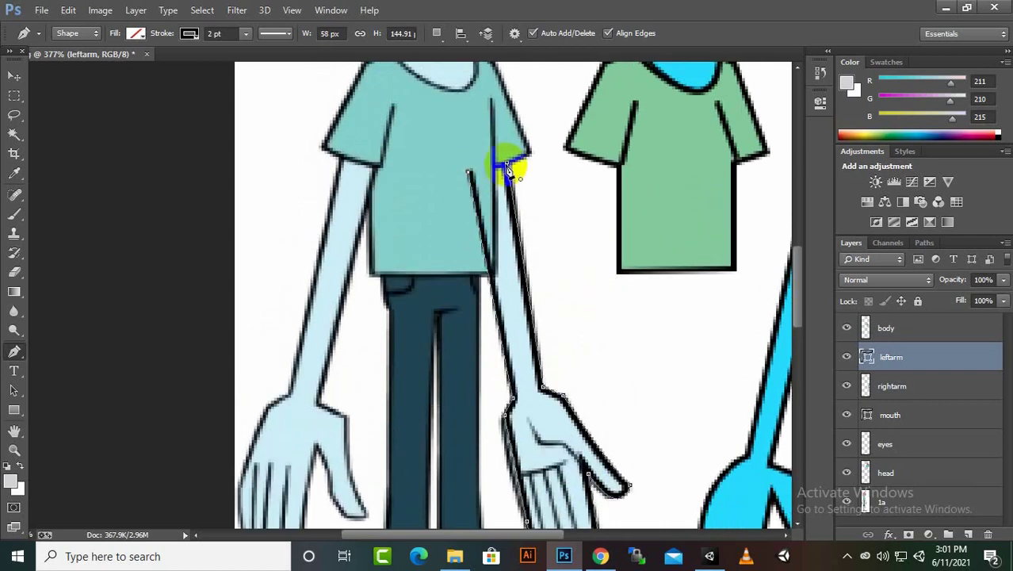
left_click(144, 34)
left_click(70, 105)
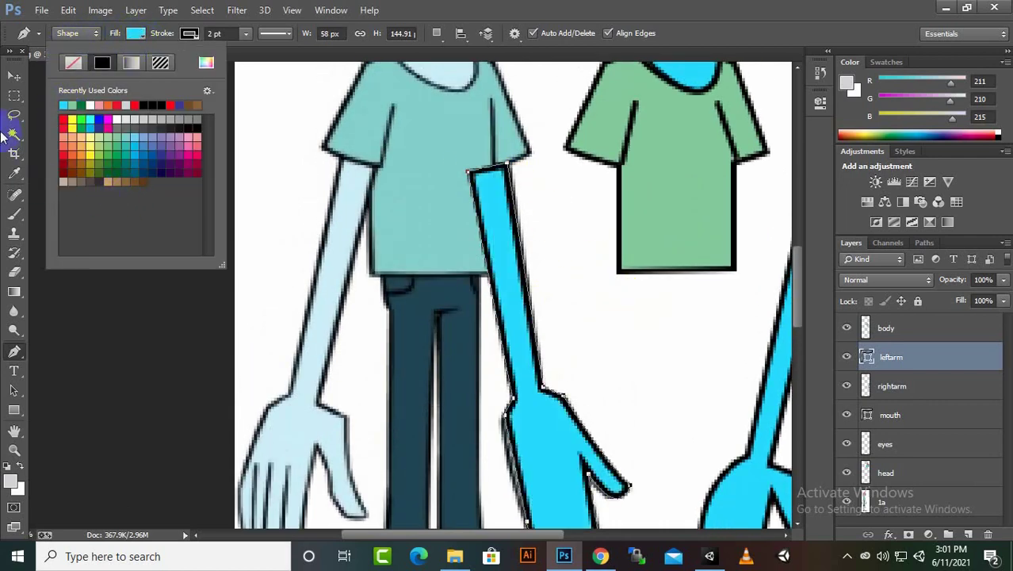
key("Return")
- Position both cyan arms at the sides of the green shirt
key("v")
scroll(521, 321, "down", 2)
scroll(342, 332, "down", 2)
mouse_move(443, 333)
left_mouse_down()
mouse_move(338, 327)
mouse_move(487, 336)
left_mouse_up()
left_click(338, 327, "ctrl")
left_click(14, 153)
- Widen the canvas toward the right and commit the crop
left_click_drag(481, 267, 547, 266)
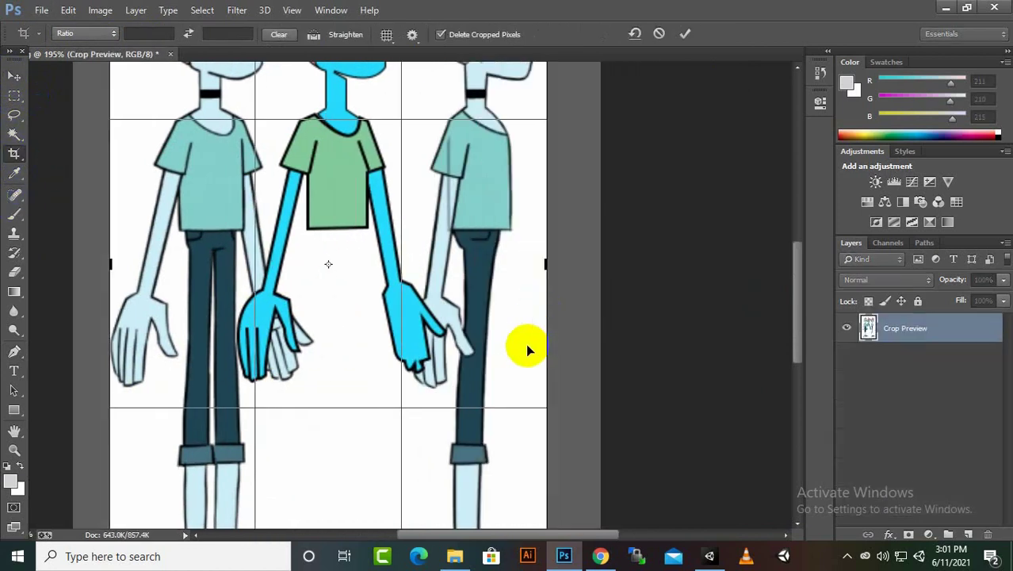
key("Return")
right_click(491, 248)
left_click(14, 75)
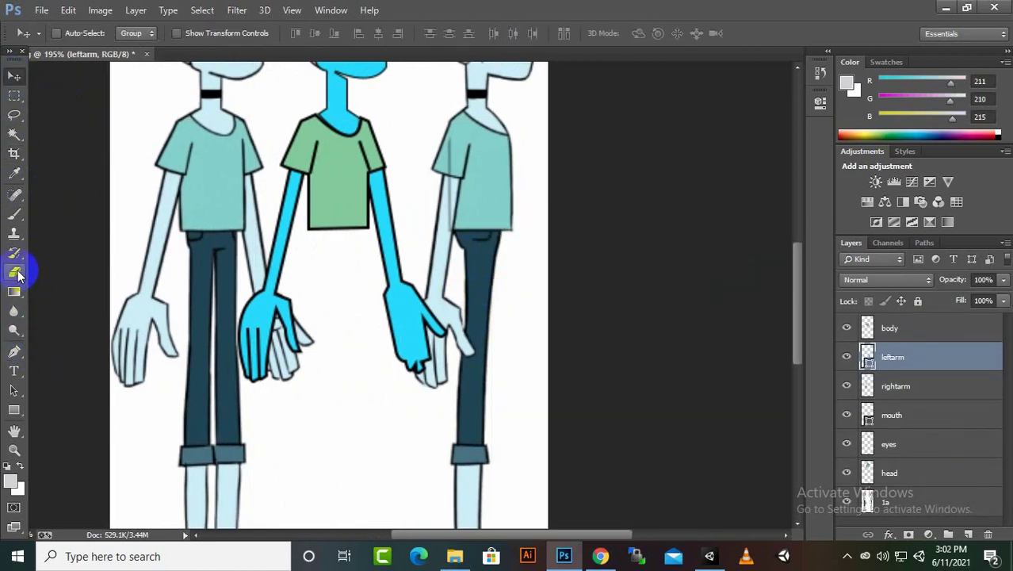
- Erase the extra figure on the right from reference layer 1a
left_click(15, 272)
left_click(888, 502)
mouse_move(434, 186)
left_mouse_down()
mouse_move(426, 460)
mouse_move(536, 512)
left_mouse_up()
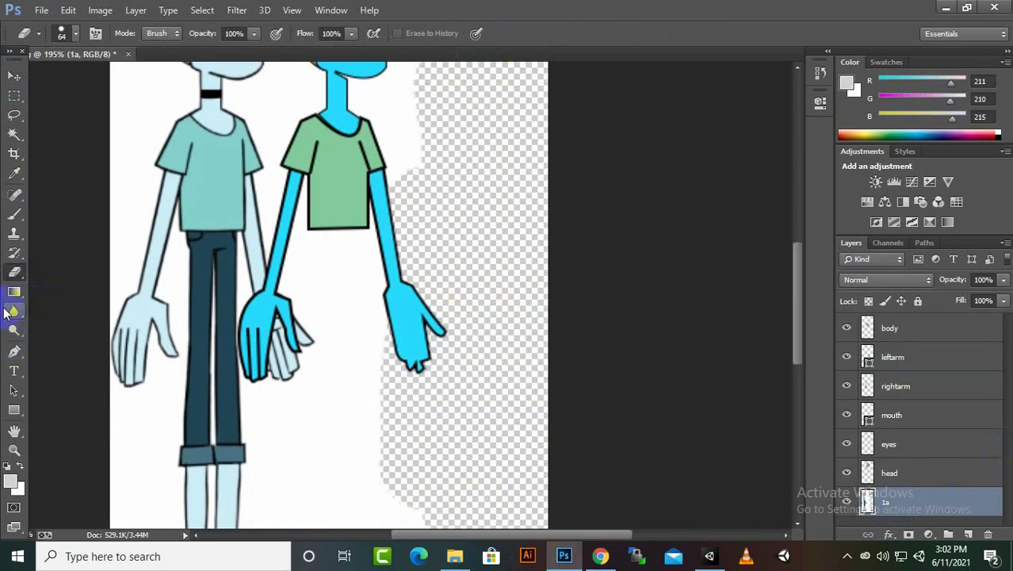
key("v")
- Extend the canvas to the left and shift the original figure left
left_click(14, 153)
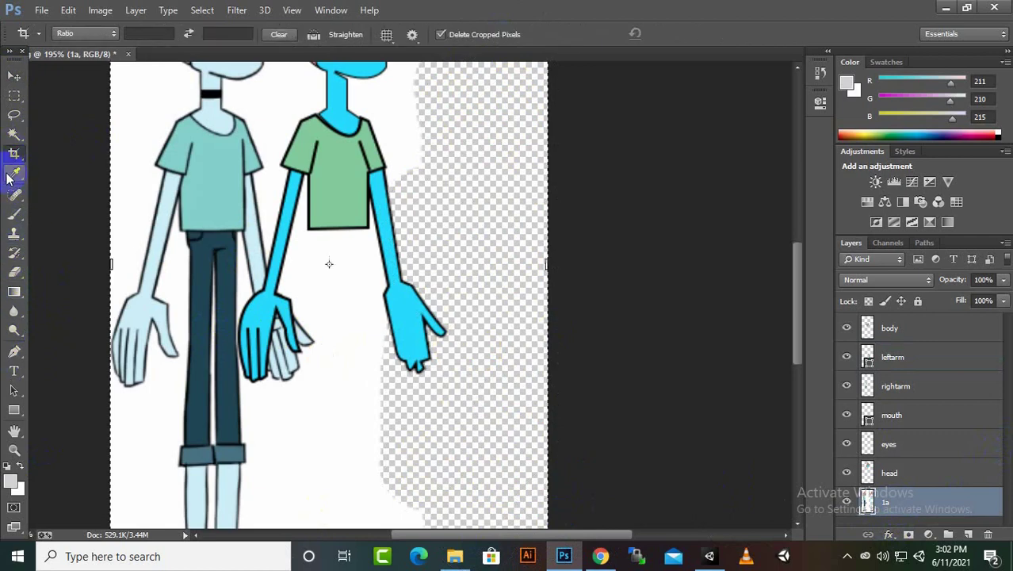
left_click_drag(110, 264, 33, 263)
key("Return")
key("v")
left_click_drag(301, 198, 147, 198)
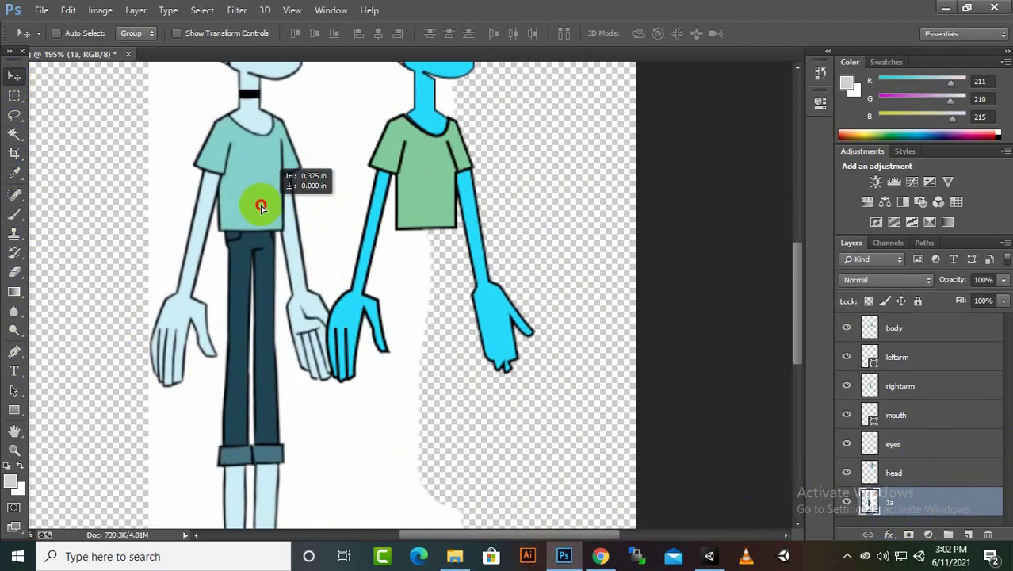
scroll(512, 389, "up", 2)
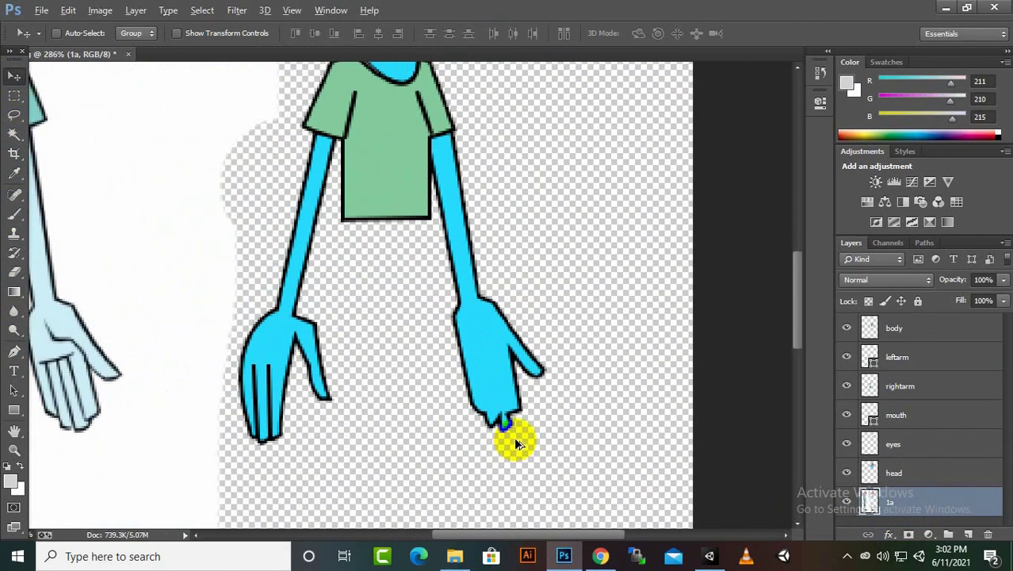
left_click(14, 351)
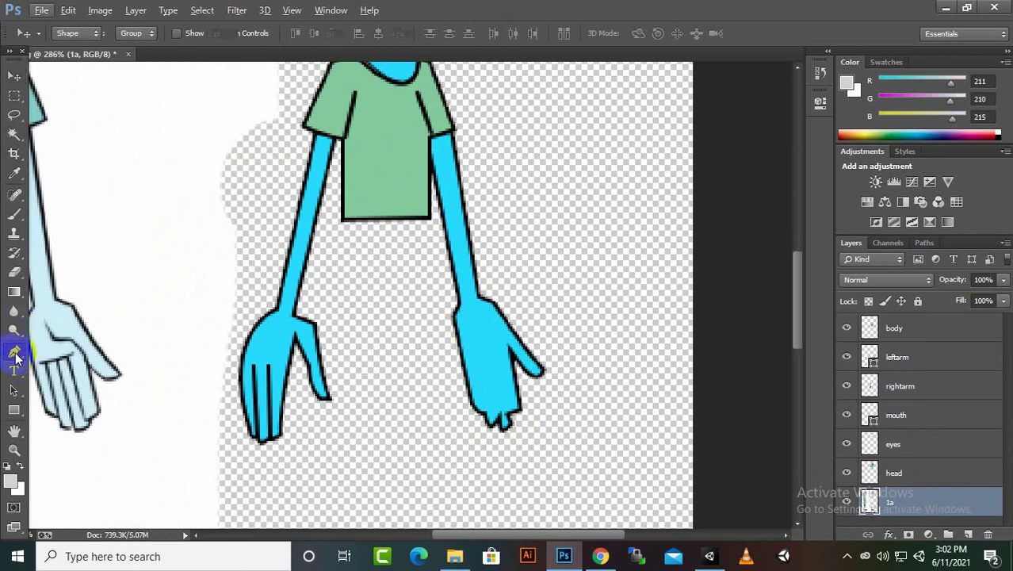
- Draw a finger line on the cyan right hand, raise its layer to the top, and duplicate it into three lines
left_click(967, 534)
left_click(493, 346)
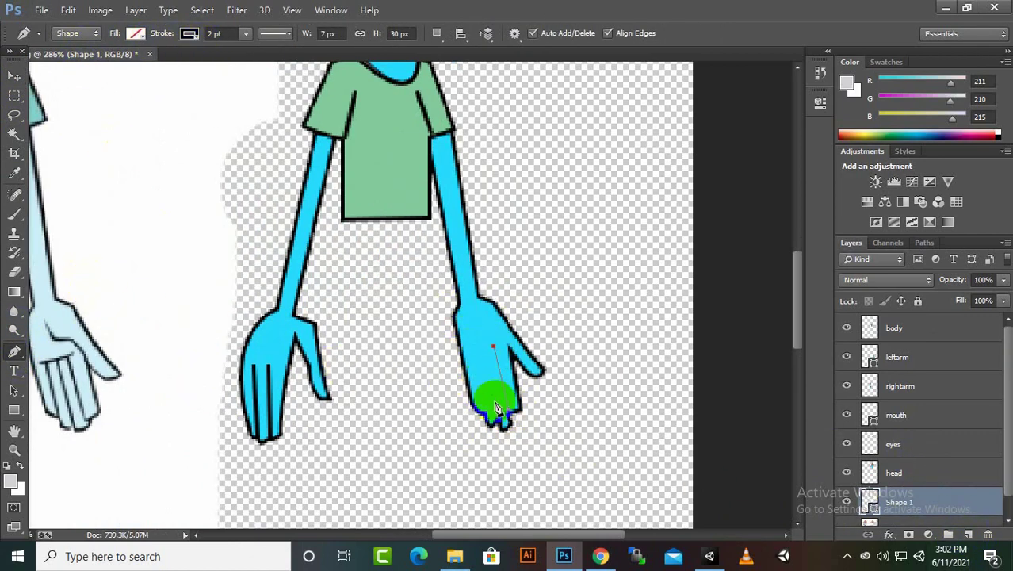
scroll(487, 412, "up", 2)
scroll(486, 420, "up", 1)
left_click(14, 76)
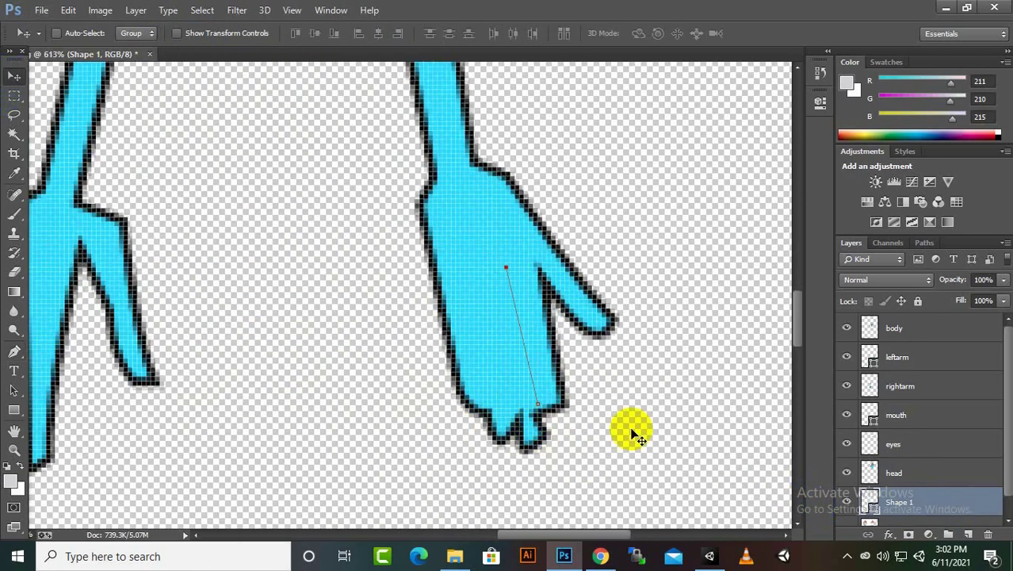
left_click_drag(899, 501, 900, 325)
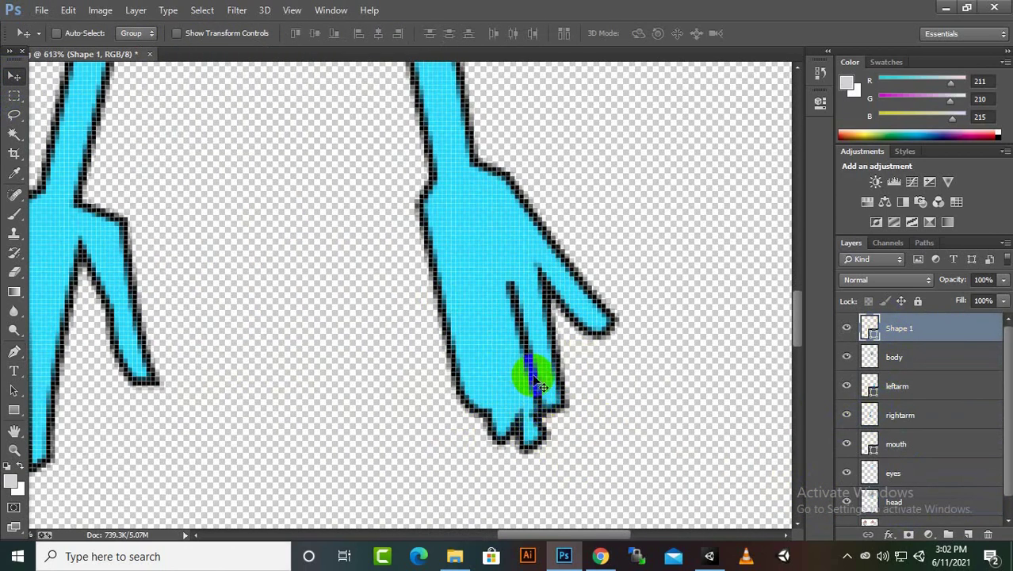
mouse_move(541, 386)
left_mouse_down("alt")
mouse_move(515, 384)
mouse_move(486, 361)
left_mouse_up("alt")
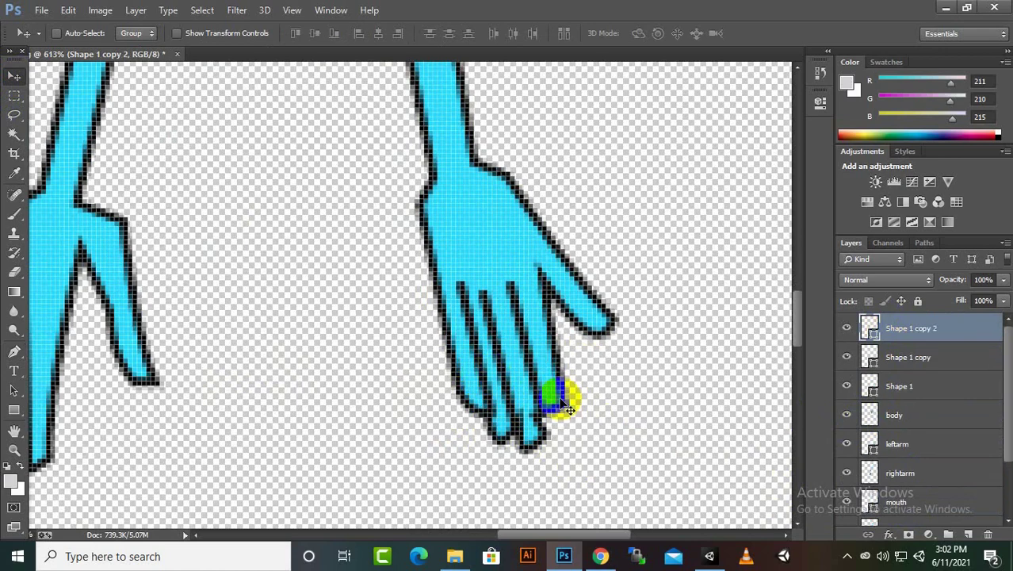
scroll(610, 409, "down", 4)
- Merge the three selected finger-line shape layers into one shape
left_click(939, 386, "shift")
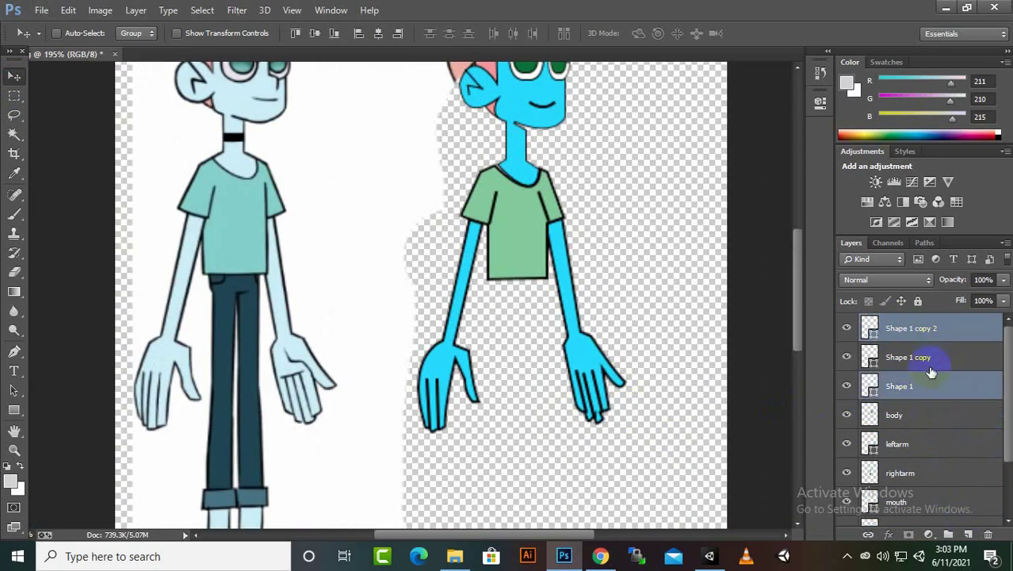
right_click(937, 341)
left_click(674, 421)
key("ctrl+z")
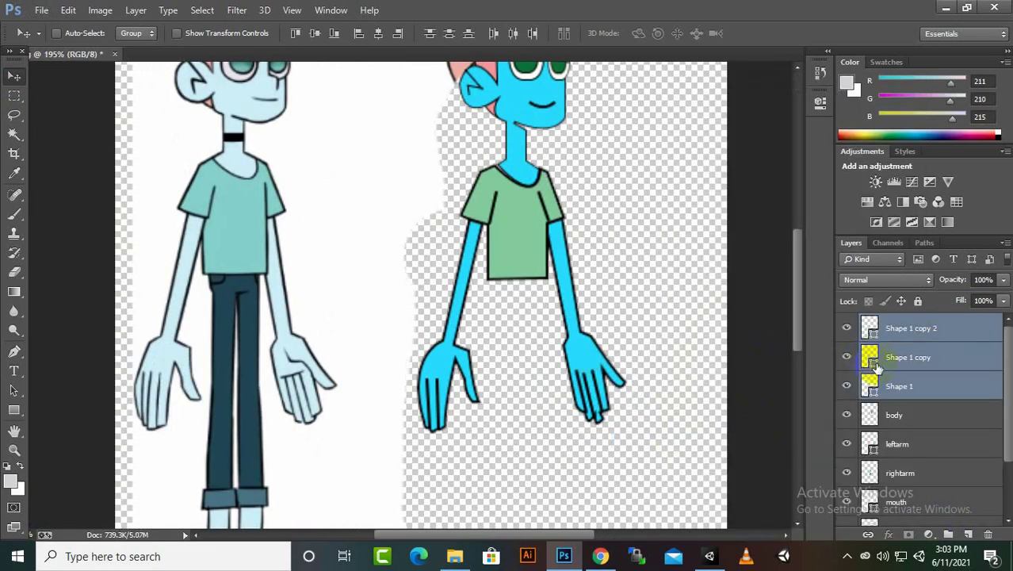
key("ctrl+z")
key("ctrl+z")
- Hide body, rightarm, mouth, eyes, head and reference layers, then merge the visible arm and finger layers
left_click(846, 415)
left_click(847, 472)
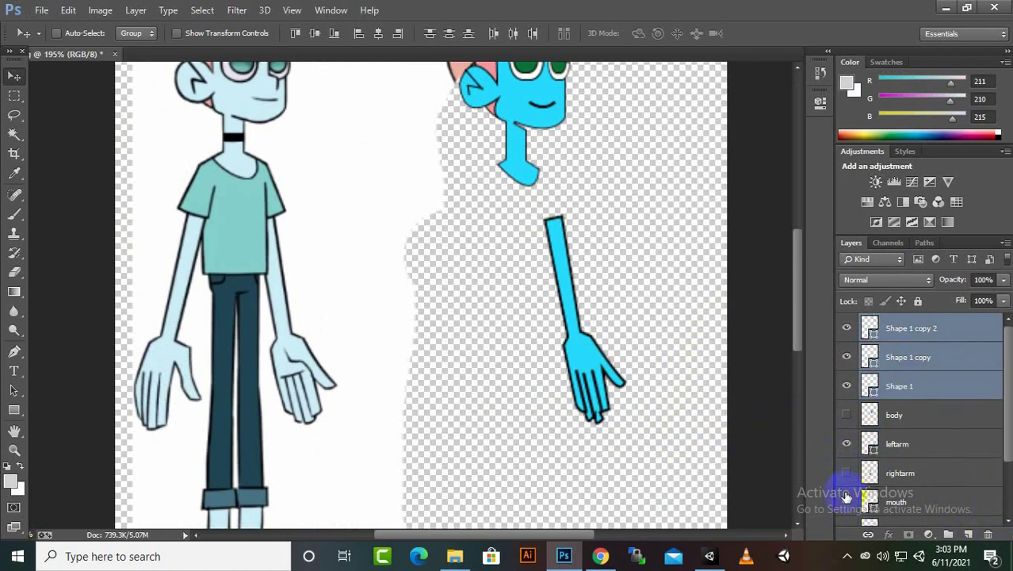
scroll(847, 476, "down", 2)
left_click_drag(846, 424, 846, 482)
left_click(846, 511)
scroll(909, 486, "up", 2)
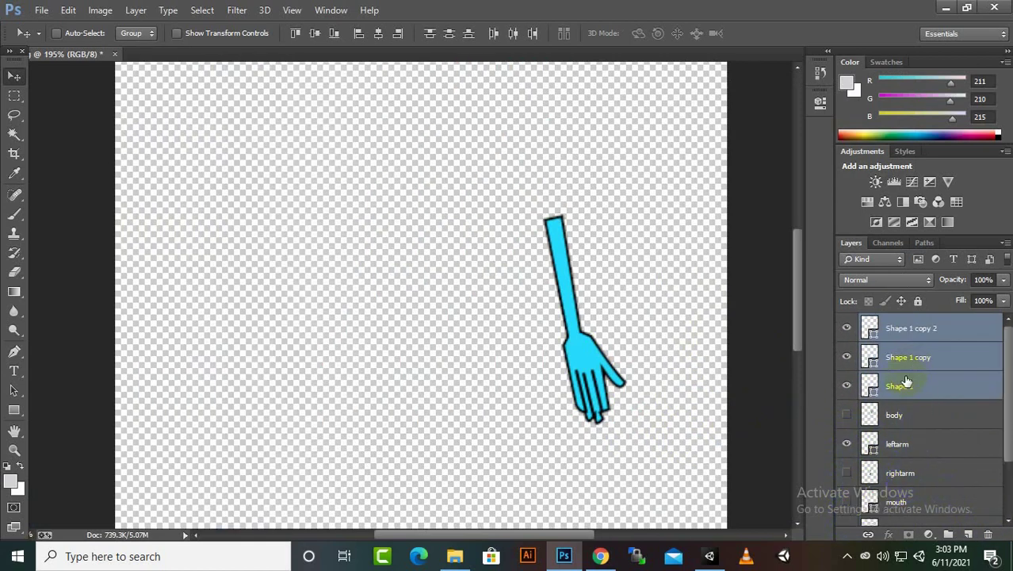
right_click(904, 382)
left_click(682, 438)
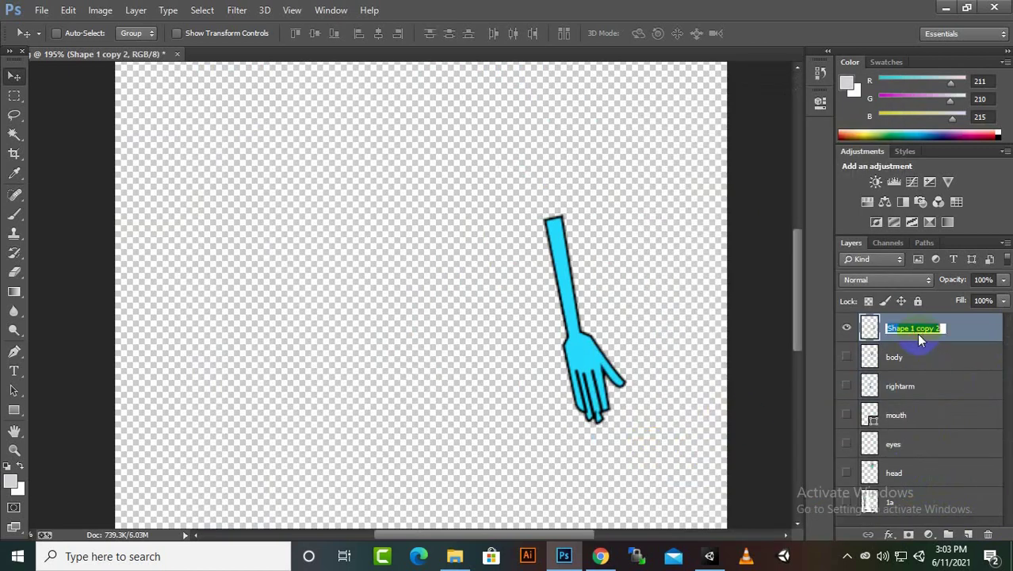
- Move leftarm beneath the body layer and show all layers, including reference 1a, again
left_click_drag(912, 341, 915, 362)
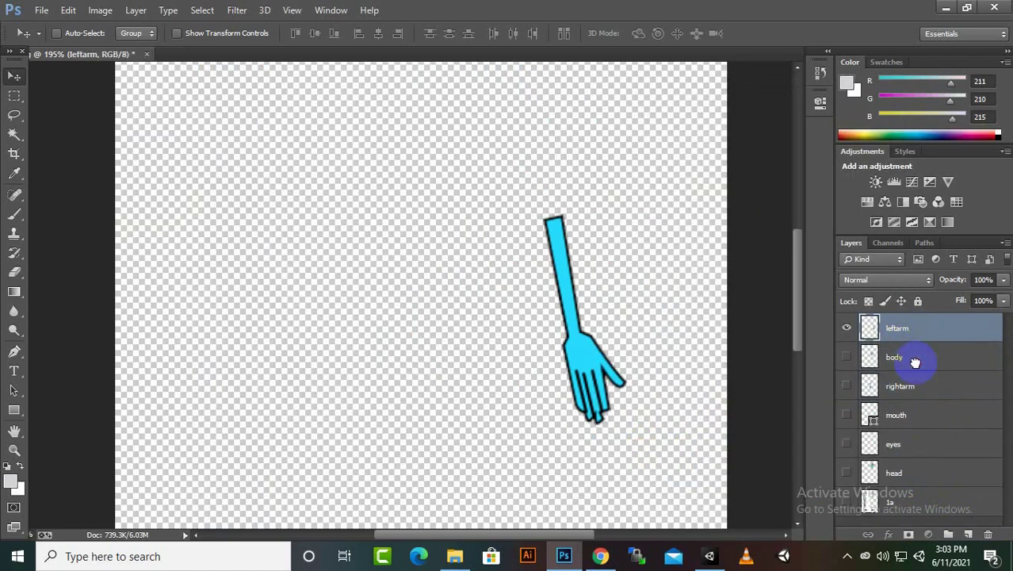
left_click_drag(846, 328, 843, 475)
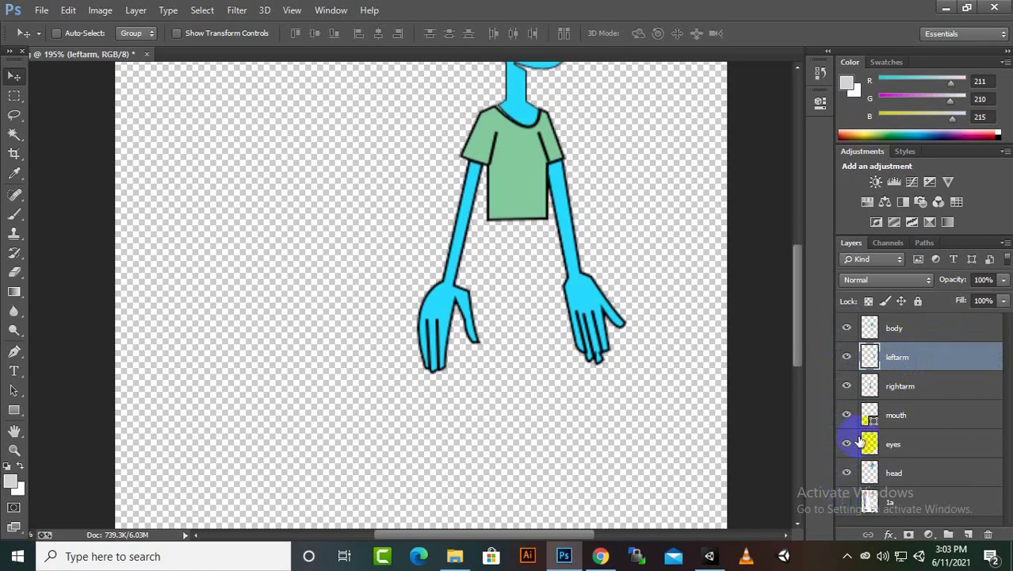
left_click(846, 501)
scroll(553, 403, "down", 5)
- Select reference layer 1a, switch to the Pen tool and add a new empty layer above it
left_click(904, 502)
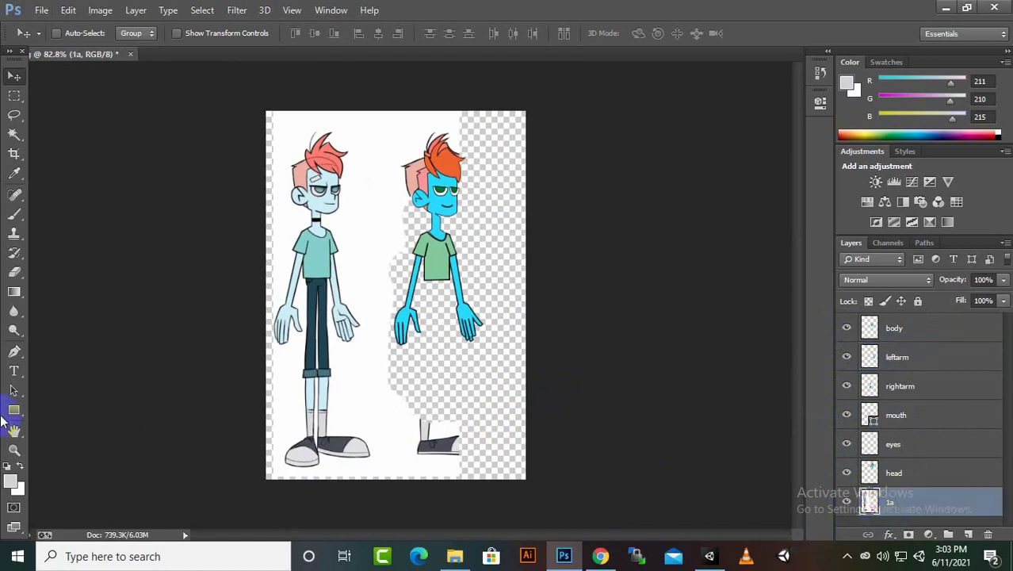
left_click(15, 272)
scroll(414, 363, "up", 2)
scroll(414, 363, "down", 2)
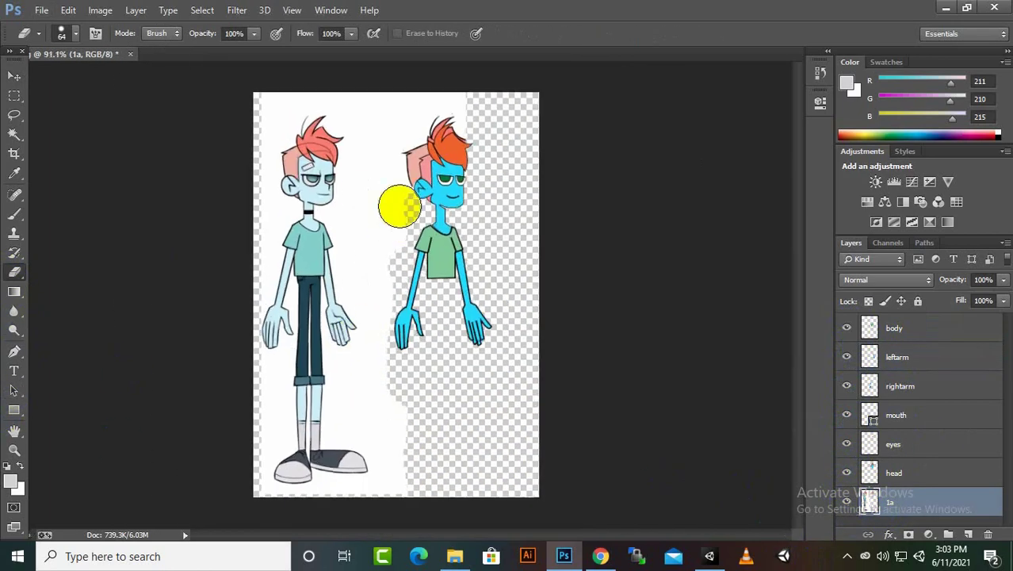
scroll(396, 199, "up", 2)
left_click(14, 76)
scroll(291, 309, "up", 2)
scroll(292, 310, "up", 1)
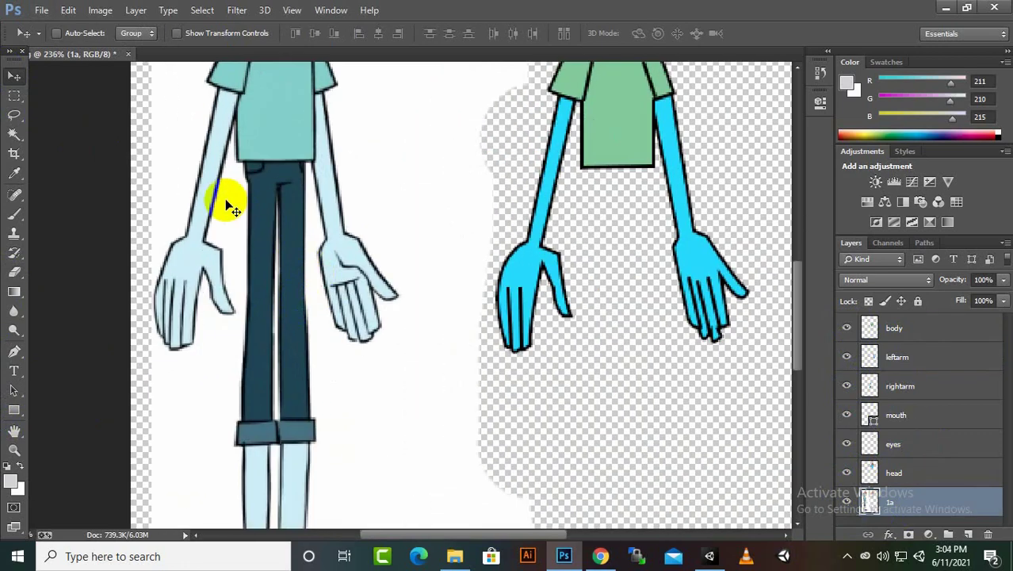
left_click(14, 351)
scroll(394, 373, "down", 3)
scroll(394, 372, "down", 1)
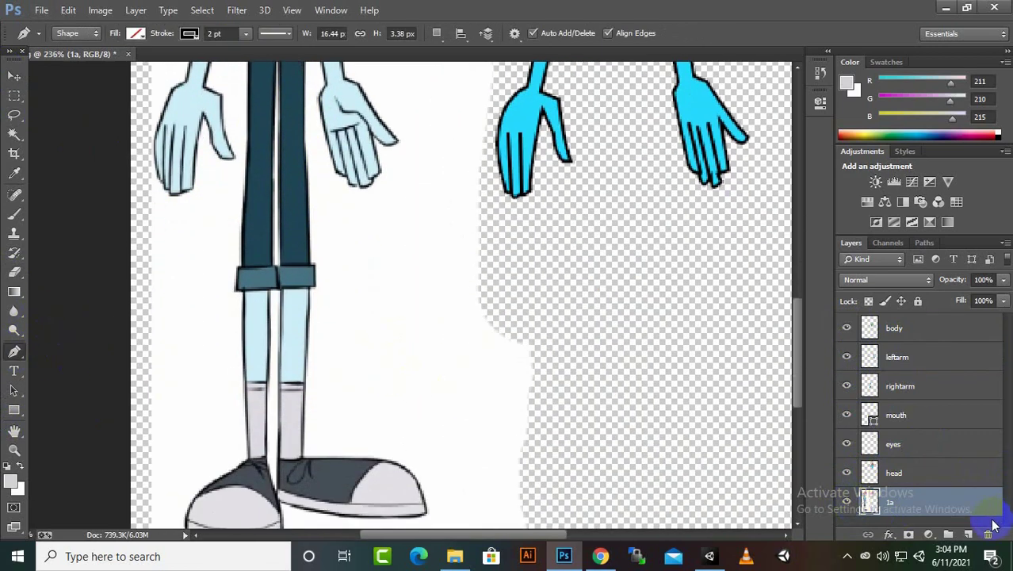
left_click(968, 534)
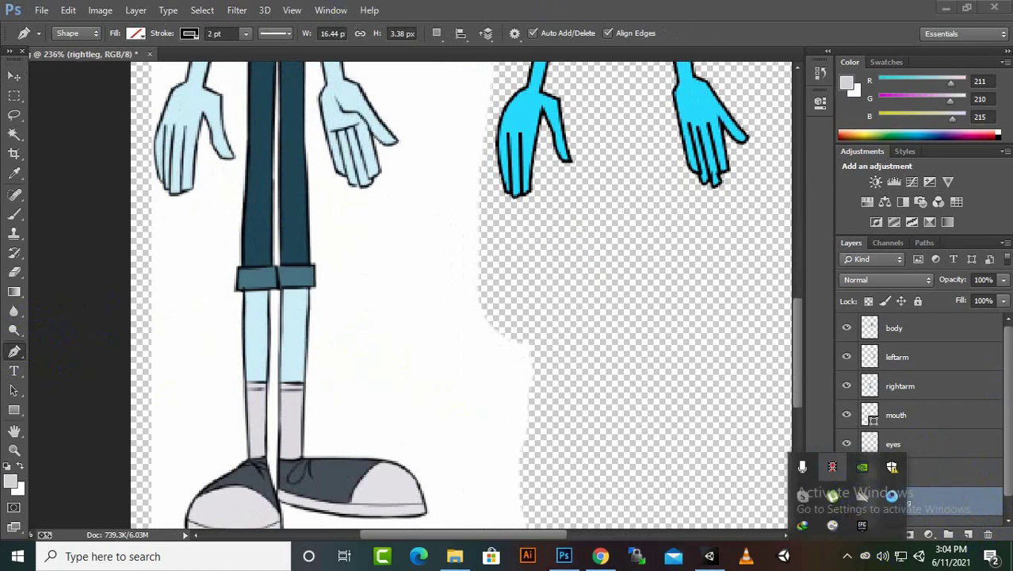
- Pen-trace the left pant leg outline from the waist down the leg
scroll(334, 423, "up", 3)
scroll(261, 196, "up", 1)
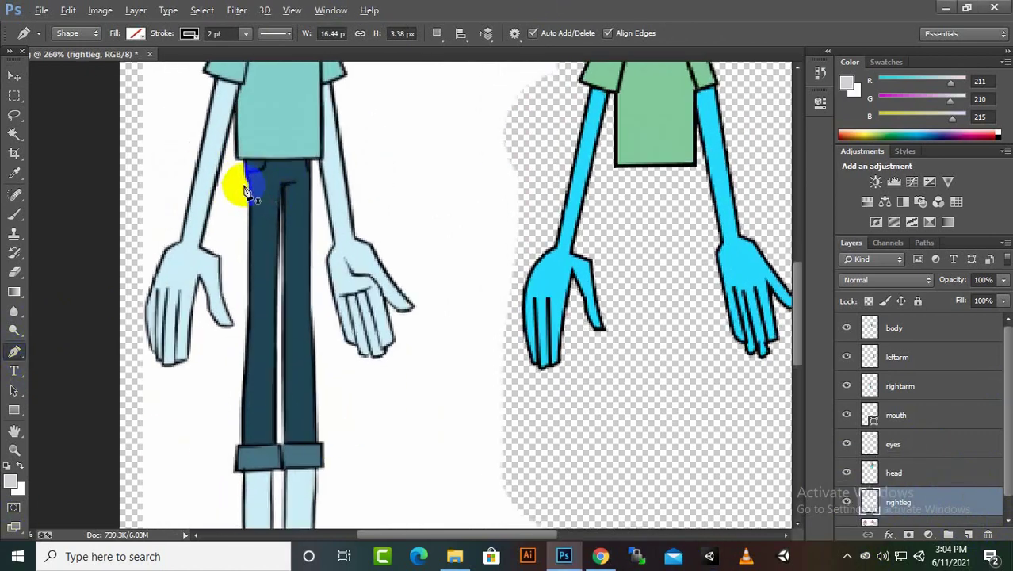
scroll(262, 196, "up", 1)
left_click(245, 149)
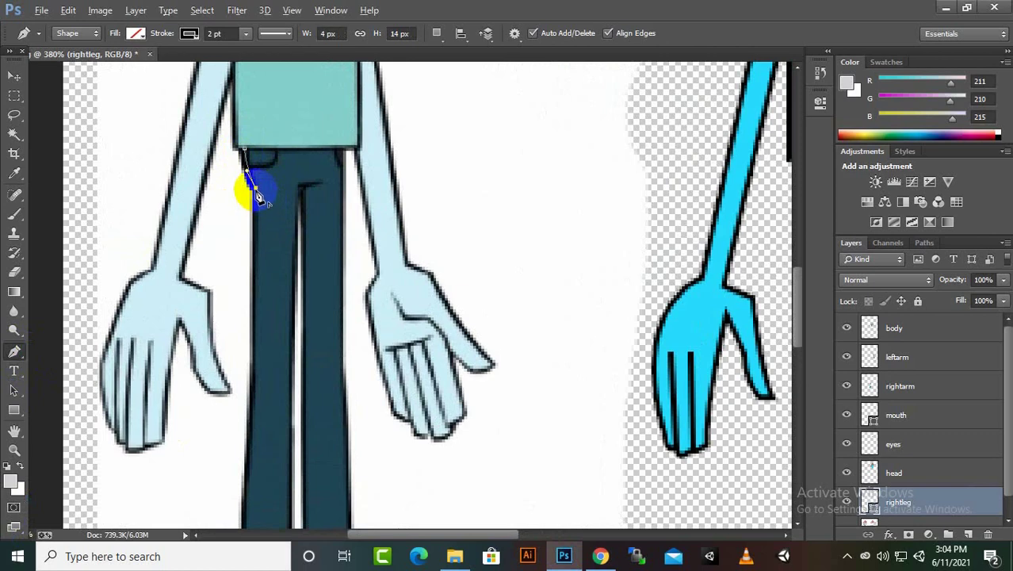
scroll(255, 307, "down", 3)
scroll(245, 428, "down", 3)
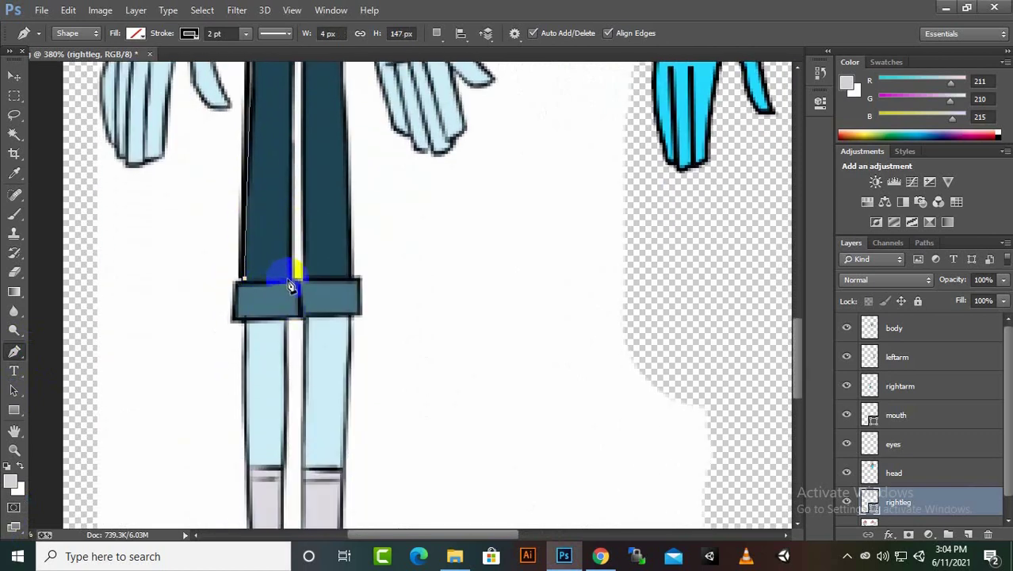
scroll(290, 285, "down", 1)
scroll(290, 285, "down", 1)
scroll(290, 285, "up", 2)
scroll(291, 317, "up", 1)
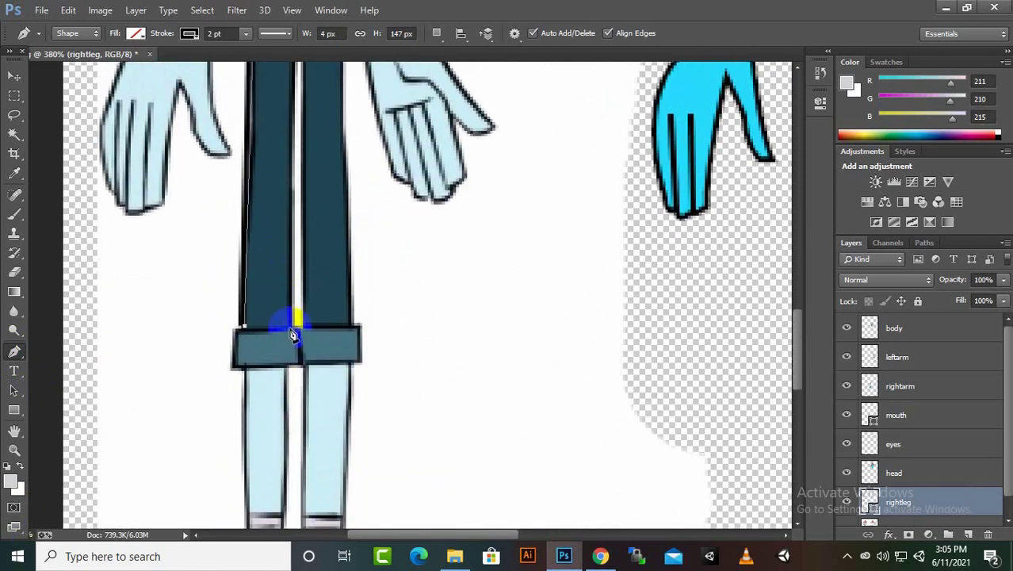
scroll(291, 334, "up", 4)
scroll(313, 303, "up", 2)
left_click(298, 290)
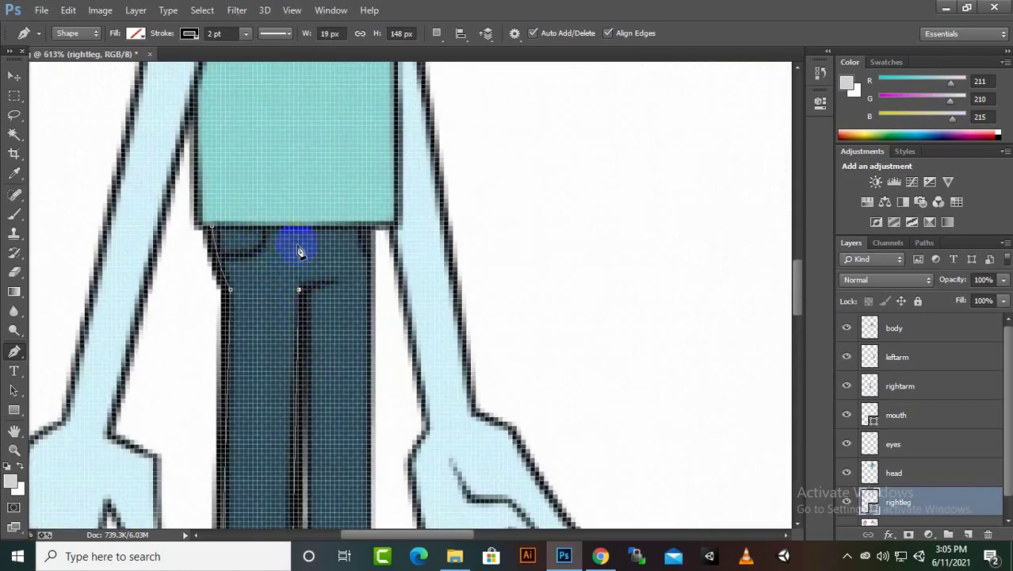
scroll(379, 245, "down", 3)
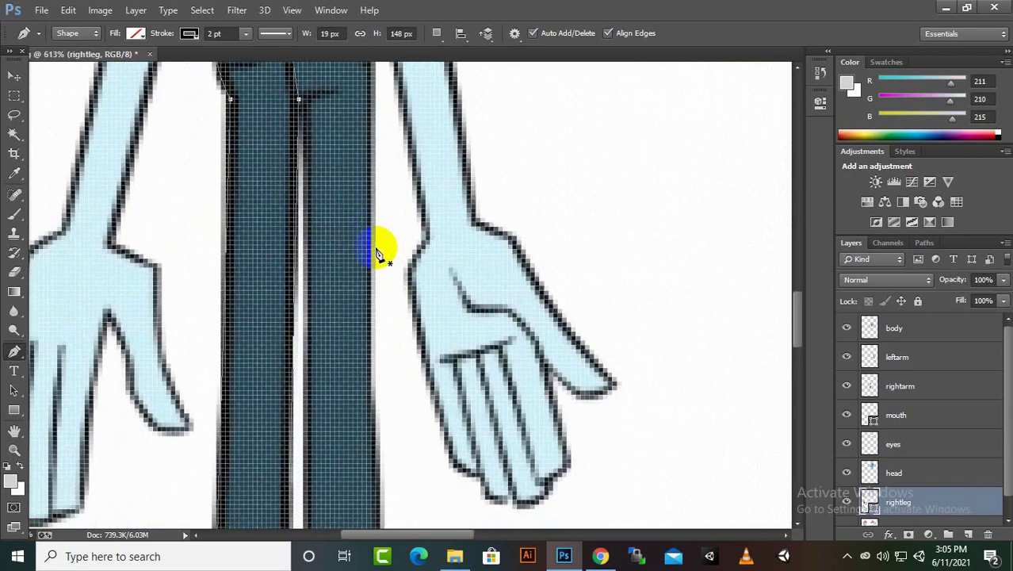
scroll(380, 245, "down", 4)
- Fill the traced pant leg dark teal and move it right beside the original
left_click(135, 34)
left_click(117, 145)
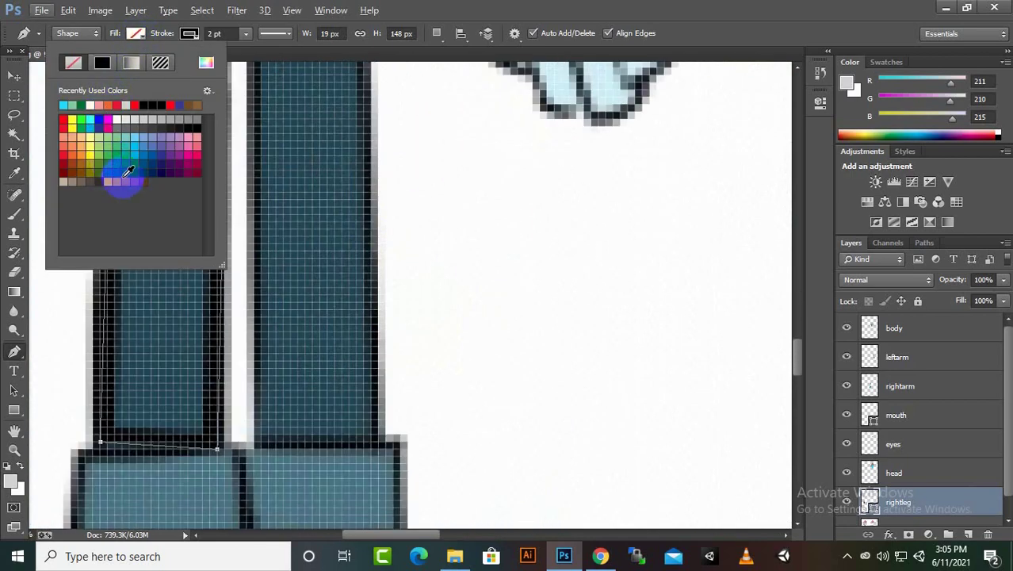
scroll(452, 214, "down", 2)
scroll(482, 162, "up", 3)
left_click(14, 75)
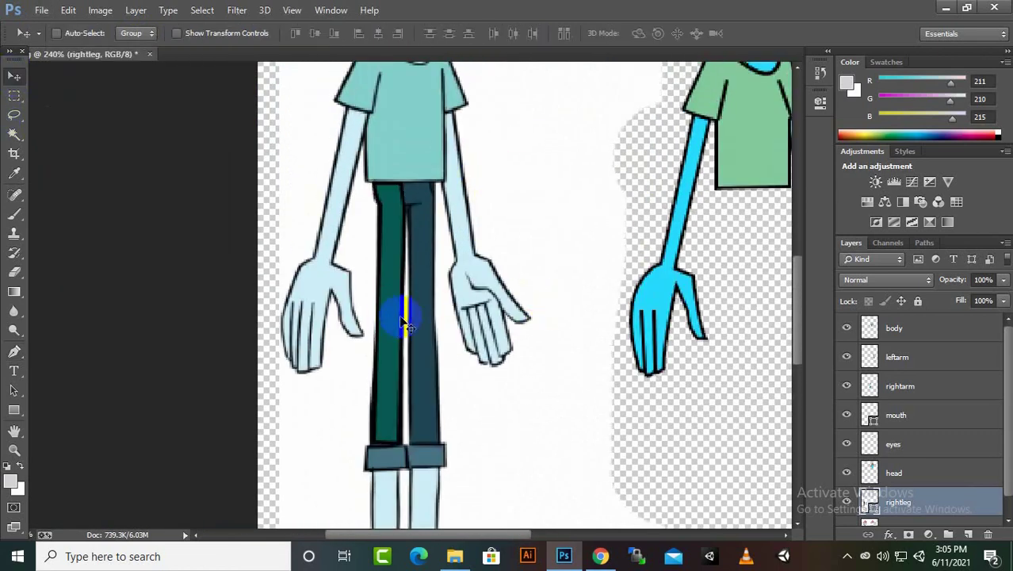
left_click_drag(398, 317, 554, 317)
- Add a new layer and begin pen-tracing the left pant cuff outline
scroll(644, 292, "down", 1)
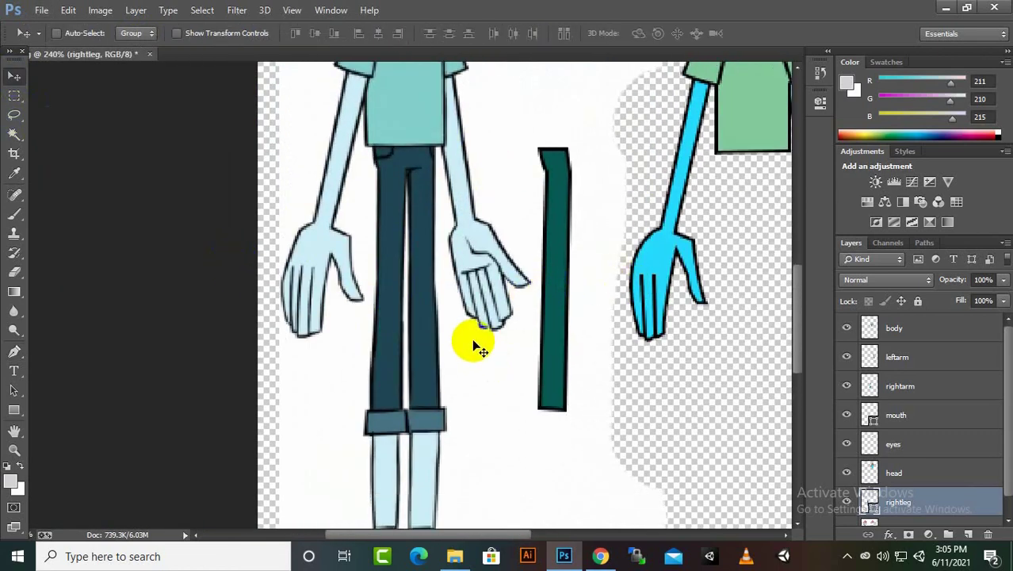
scroll(473, 346, "down", 3)
scroll(470, 343, "down", 2)
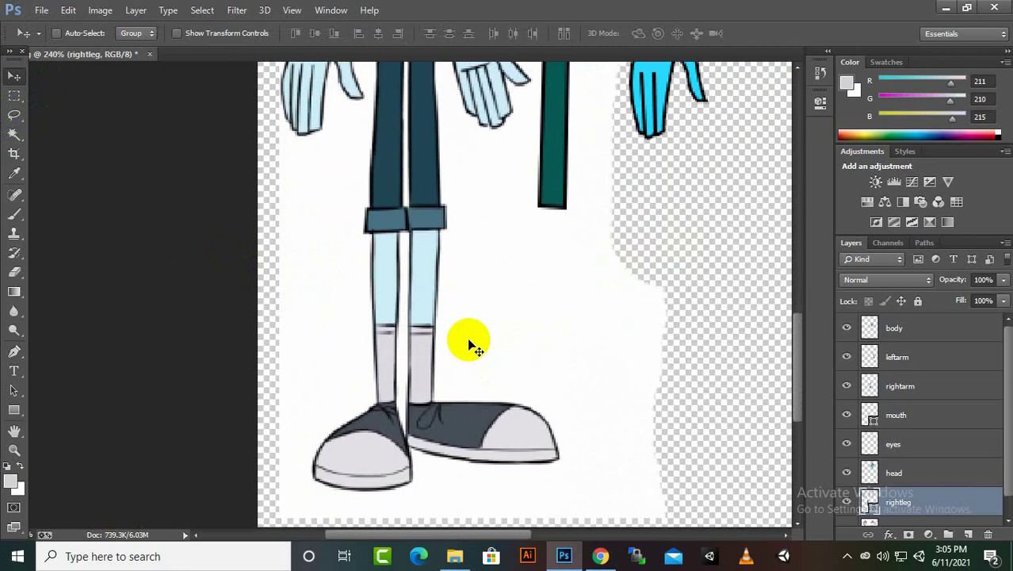
scroll(484, 338, "up", 2)
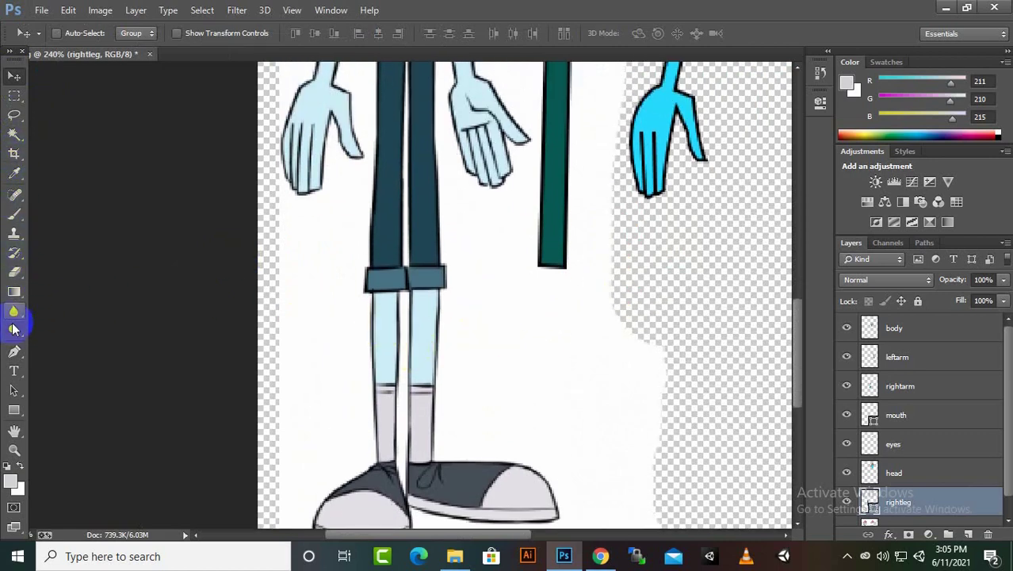
left_click(13, 351)
left_click(970, 533)
scroll(384, 325, "up", 2)
left_click(362, 282)
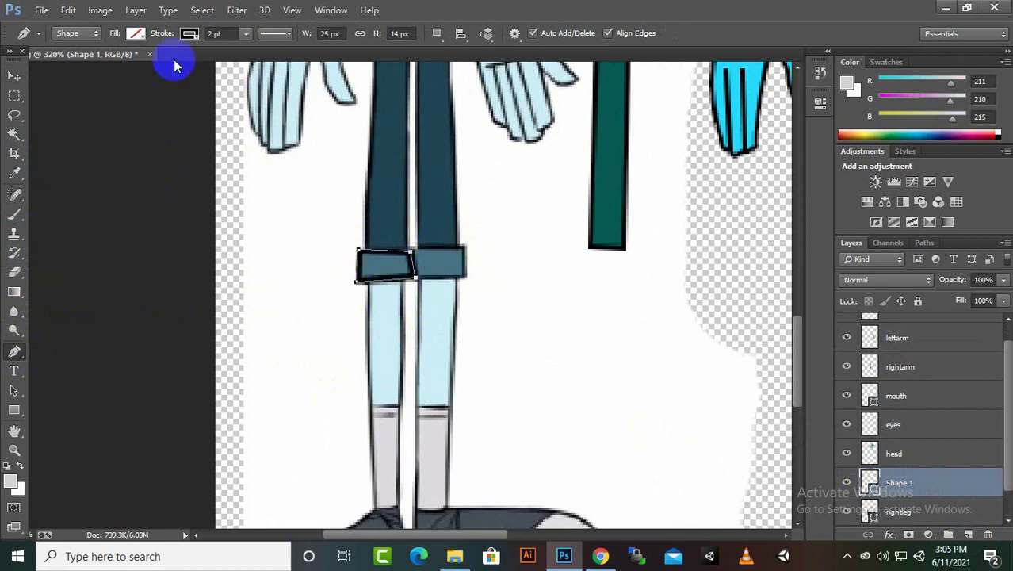
- Fill the cuff green and move it beneath the teal pant leg, undoing an accidental leg move
left_click(135, 33)
left_click(140, 162)
key("v")
left_click_drag(432, 271, 606, 256)
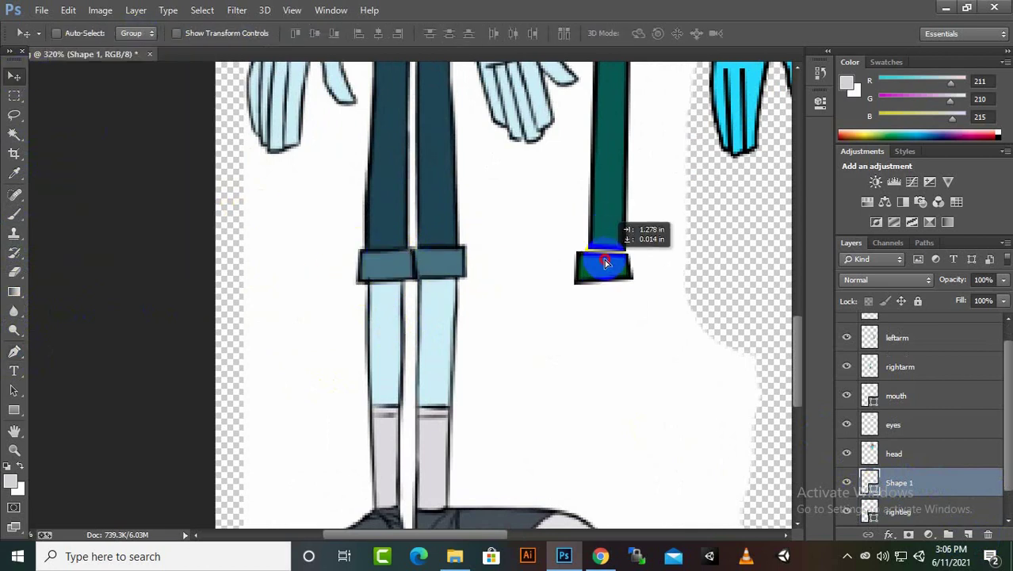
mouse_move(610, 215)
left_mouse_down()
mouse_move(388, 461)
mouse_move(376, 461)
left_mouse_up()
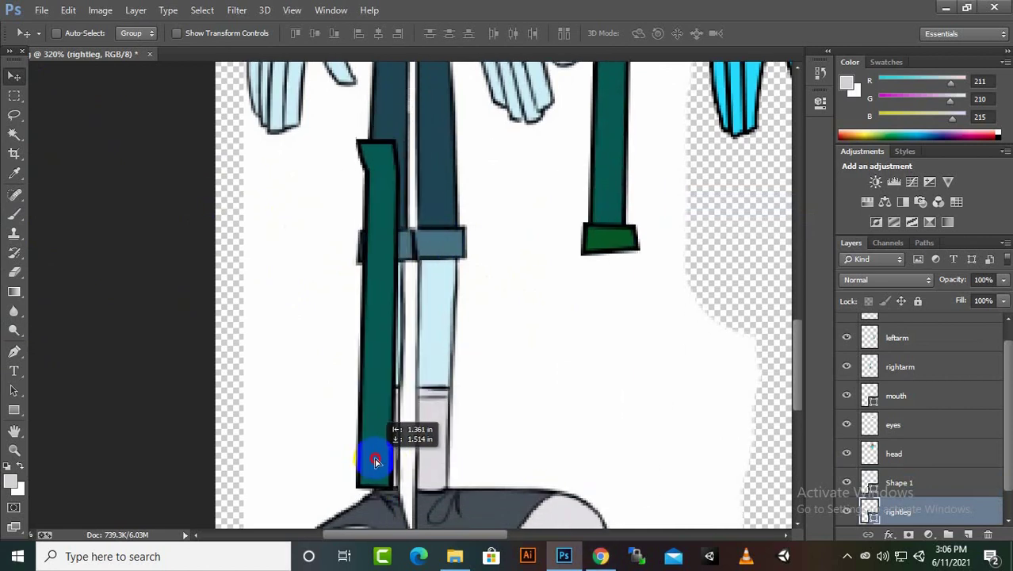
key("Delete")
- Pen-trace the lower leg down to the sock, fill it cyan and move it below the cuff
left_click(14, 351)
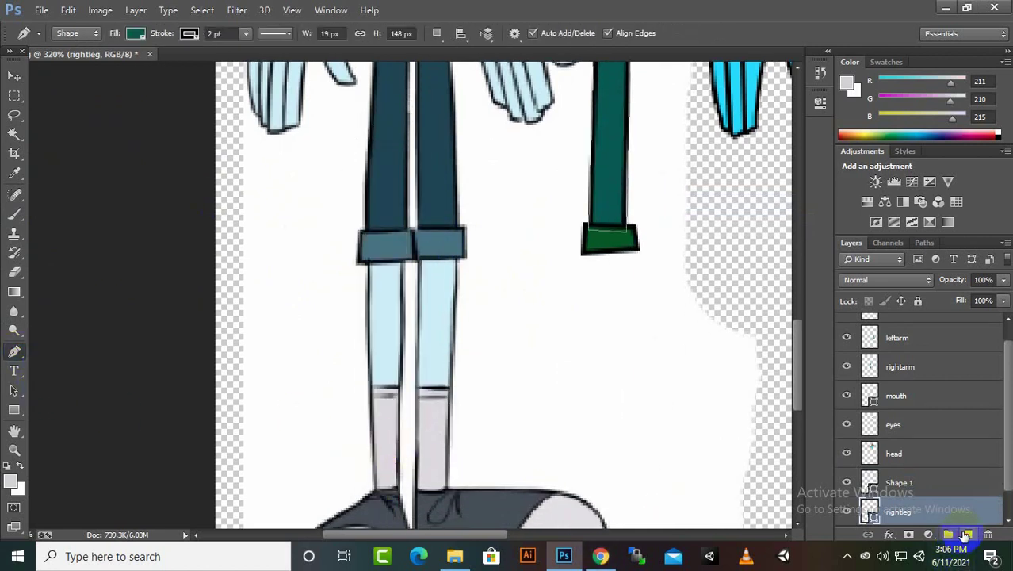
left_click(367, 260)
left_click(396, 386)
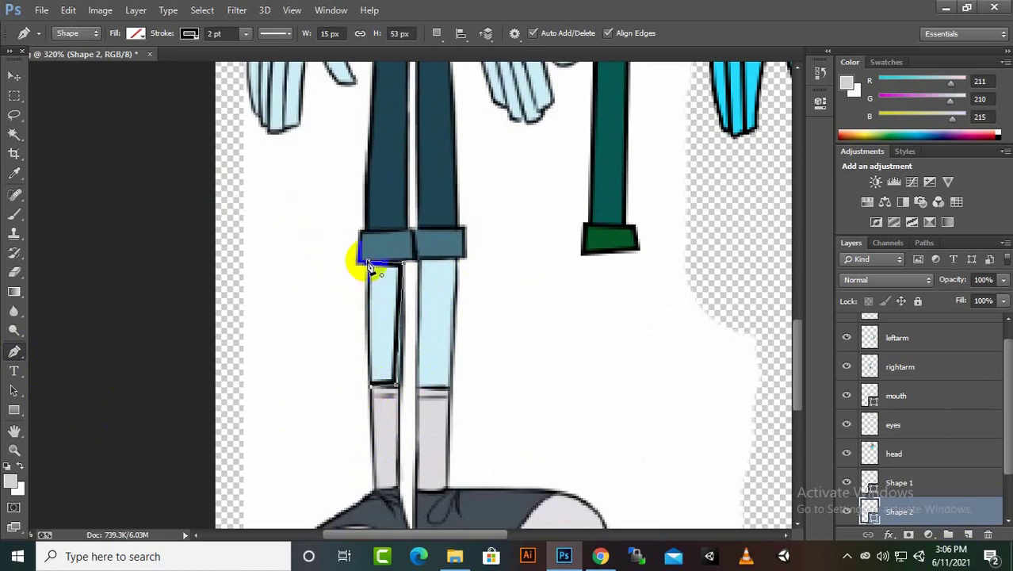
left_click(367, 264)
left_click(136, 32)
left_click(80, 108)
key("v")
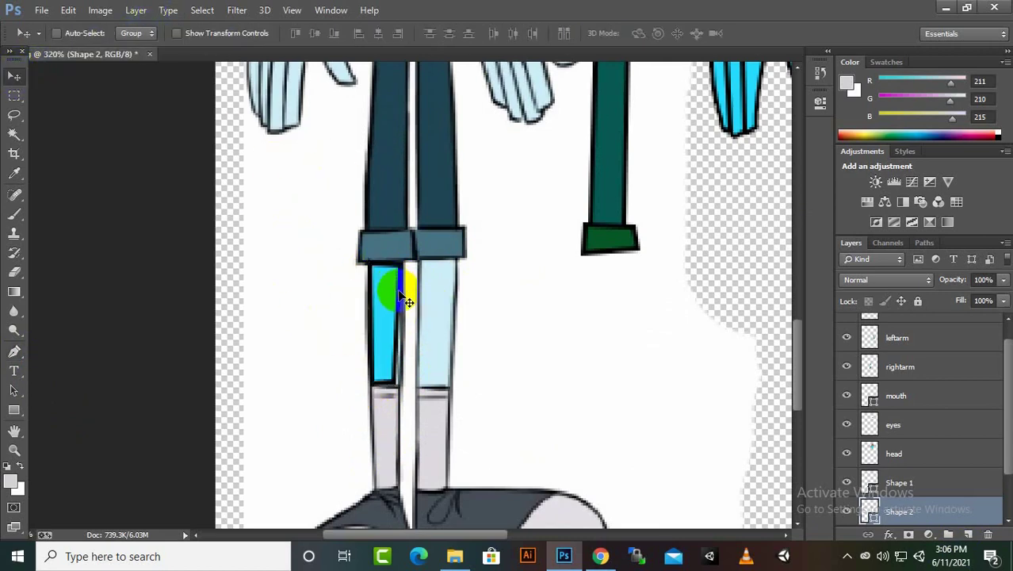
left_click_drag(400, 297, 594, 285)
- Pen-trace the left sock, fill it tan and move it under the cyan lower leg
scroll(356, 266, "down", 3)
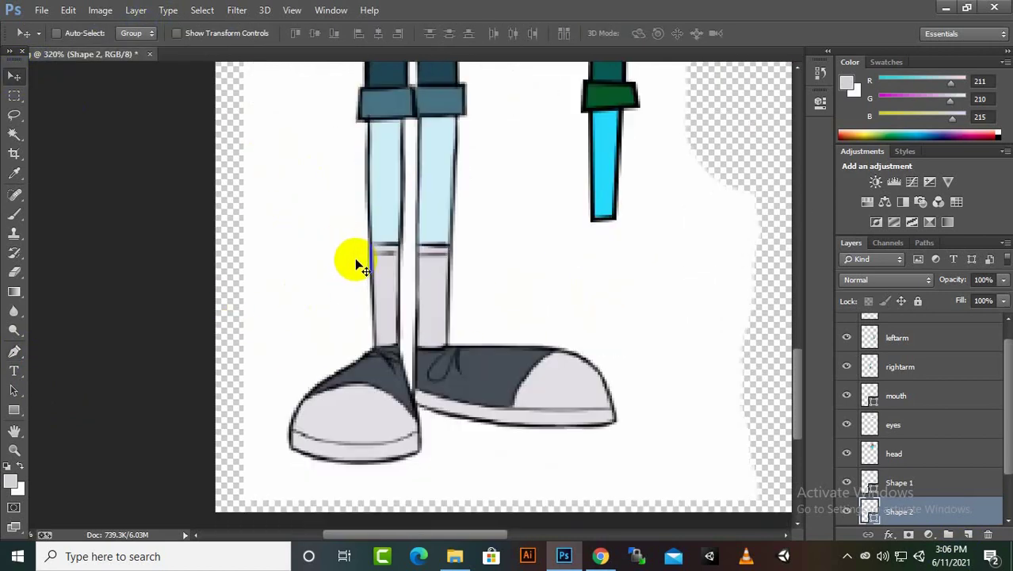
key("p")
left_click(368, 242)
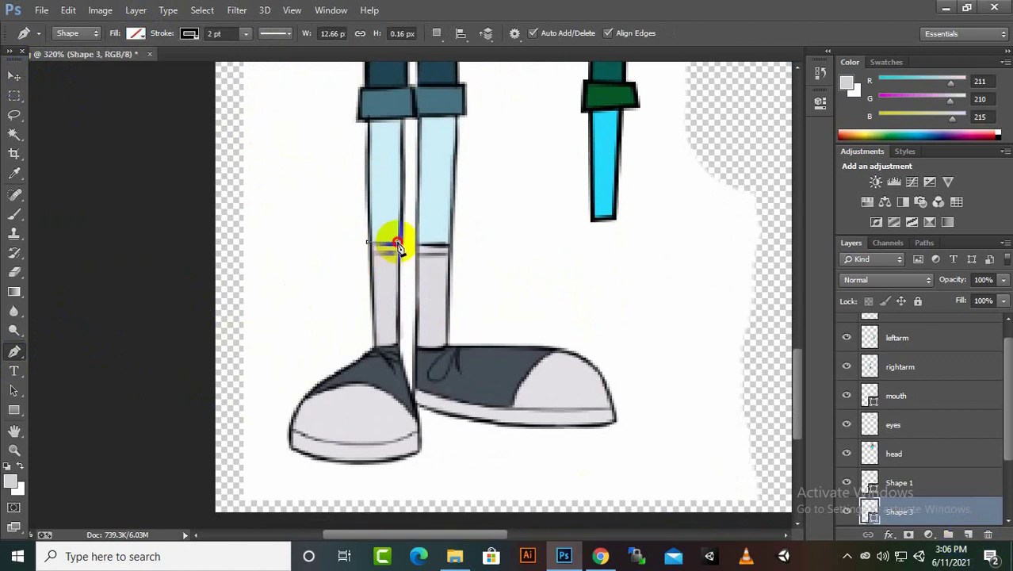
left_click(368, 242)
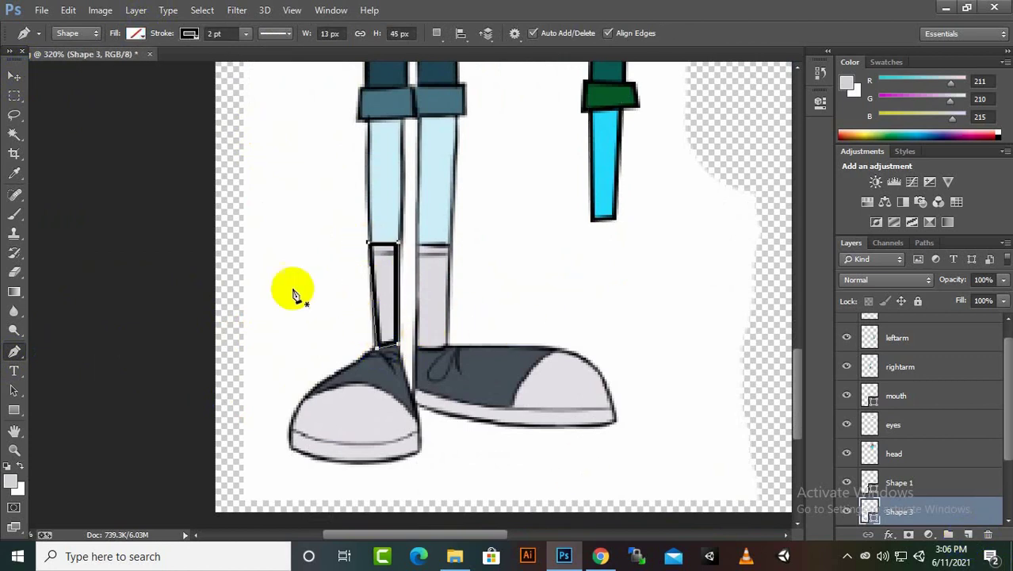
left_click(135, 32)
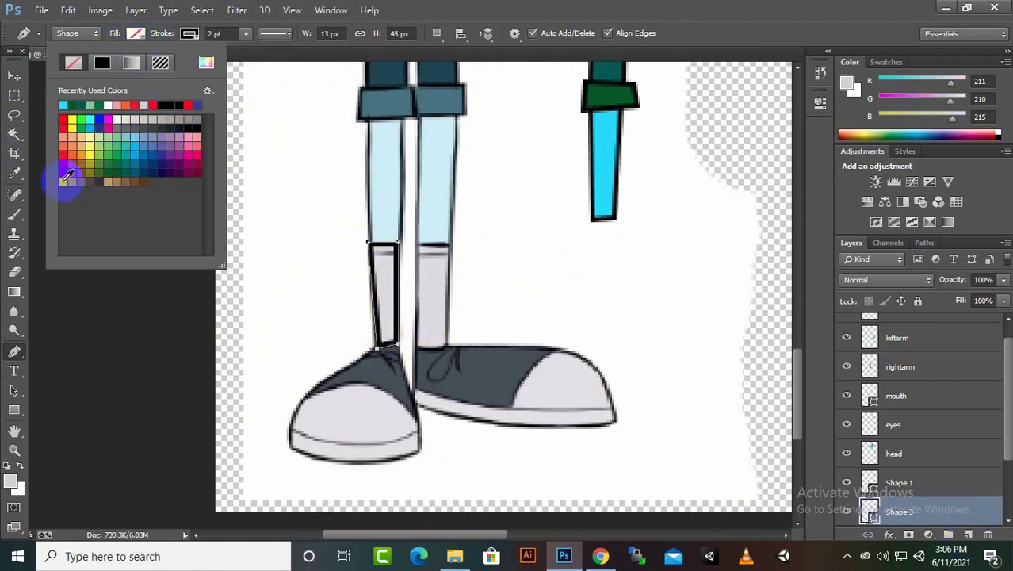
left_click(67, 178)
left_click(14, 75)
left_click_drag(385, 293, 604, 273)
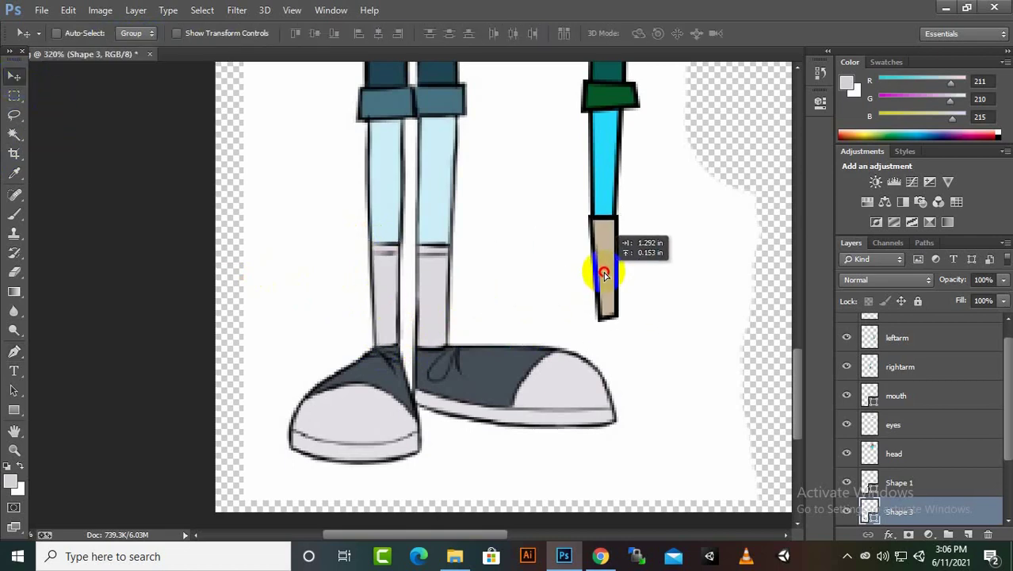
- Free-transform the tan sock, narrowing it and aligning its corners with the leg edges
scroll(482, 296, "down", 2)
scroll(482, 295, "down", 2)
scroll(482, 295, "down", 2)
scroll(334, 419, "up", 1)
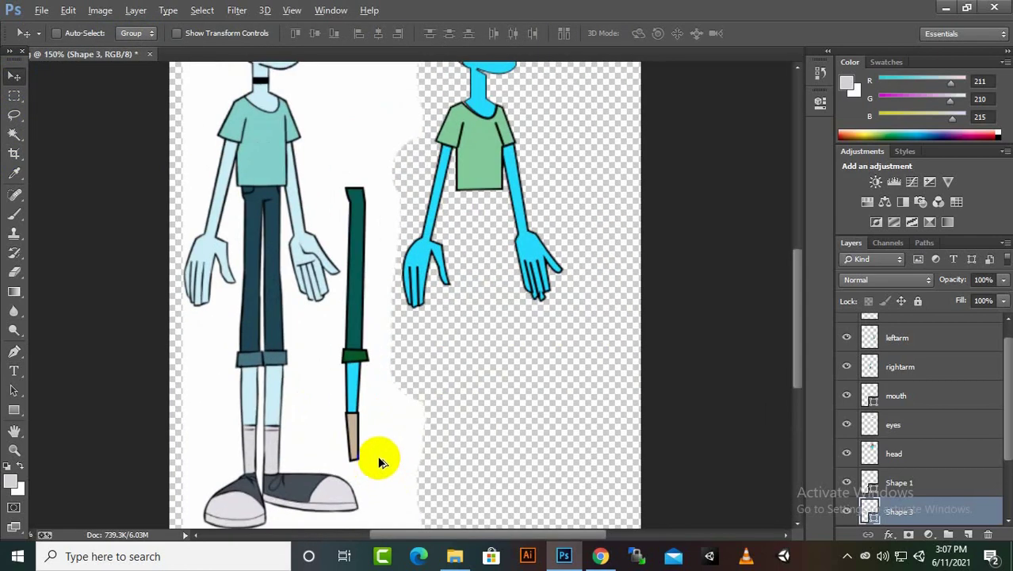
scroll(377, 460, "up", 5)
key("ctrl+t")
left_click_drag(361, 276, 354, 280)
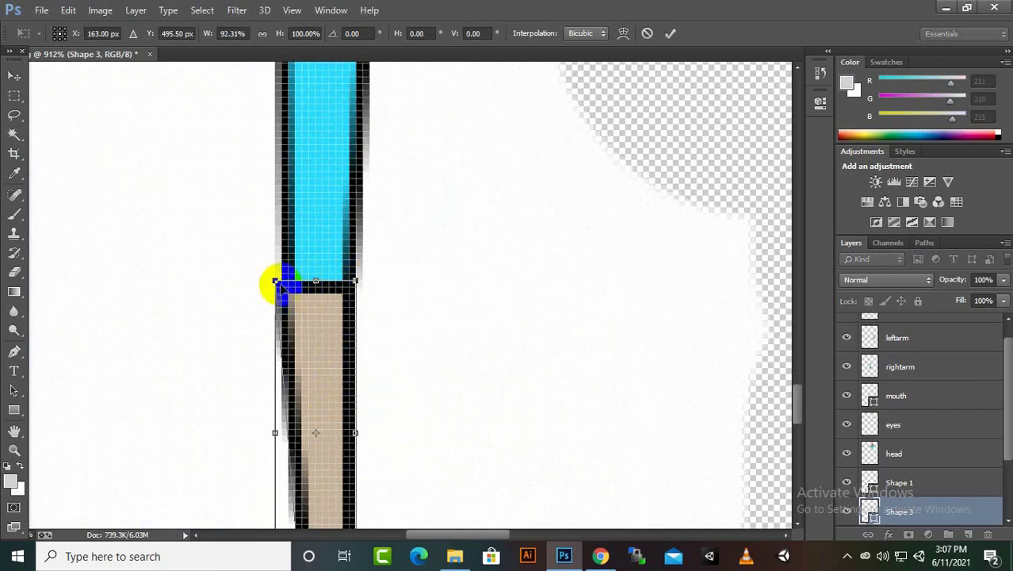
left_click_drag(279, 285, 271, 283)
scroll(336, 325, "up", 3)
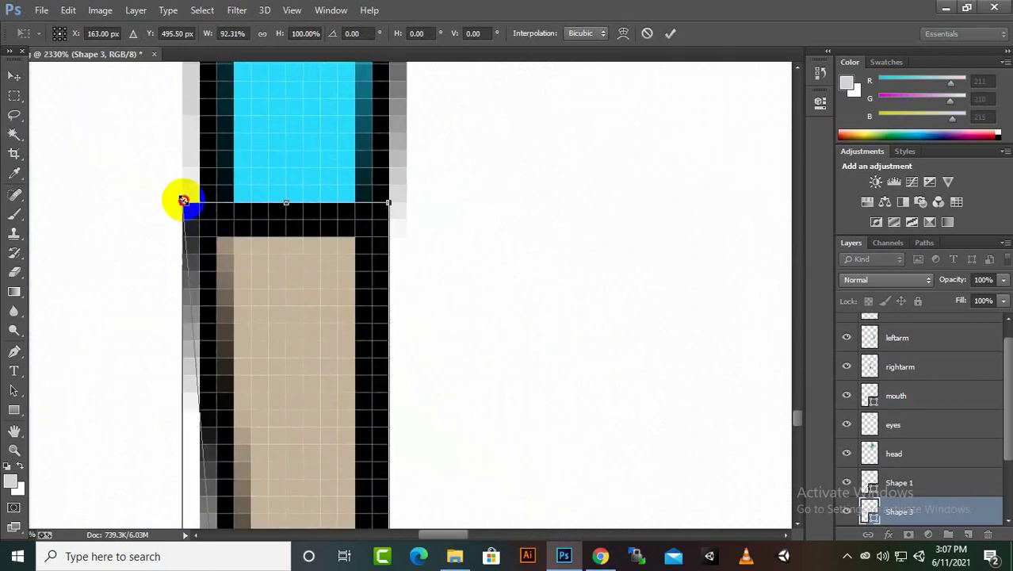
left_click_drag(183, 199, 194, 201)
scroll(260, 265, "down", 3)
key("Return")
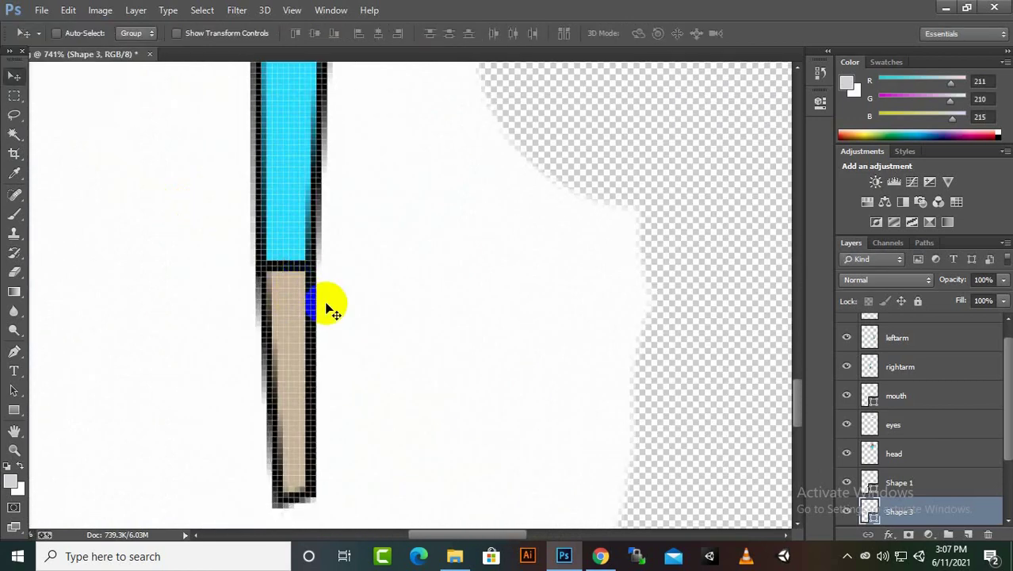
- Show the rulers, select the Shape 3 sock layer and put it into free transform
scroll(331, 309, "down", 3)
scroll(301, 361, "up", 1)
scroll(341, 348, "up", 2)
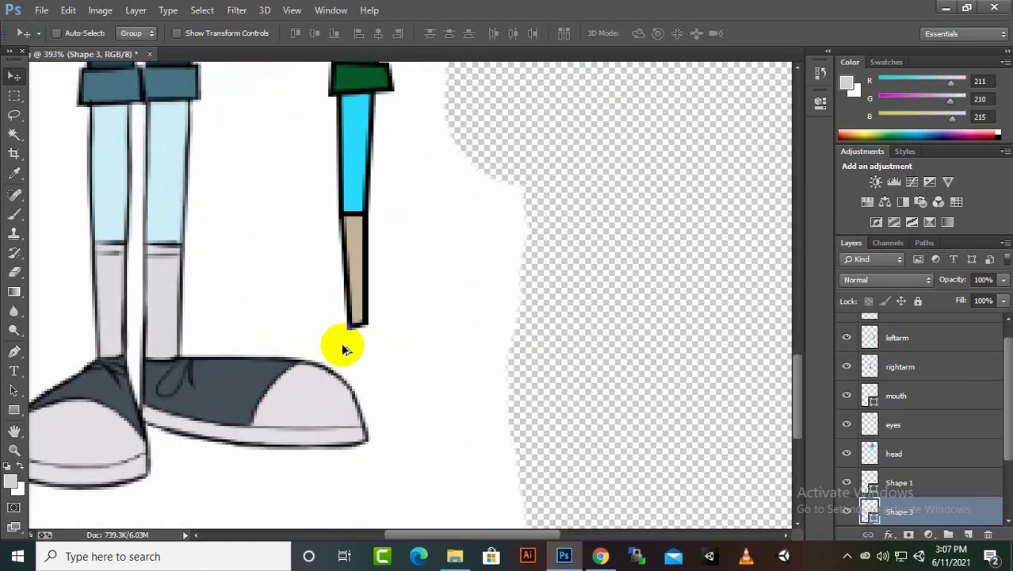
scroll(342, 348, "up", 1)
left_click(360, 315)
key("ctrl+r")
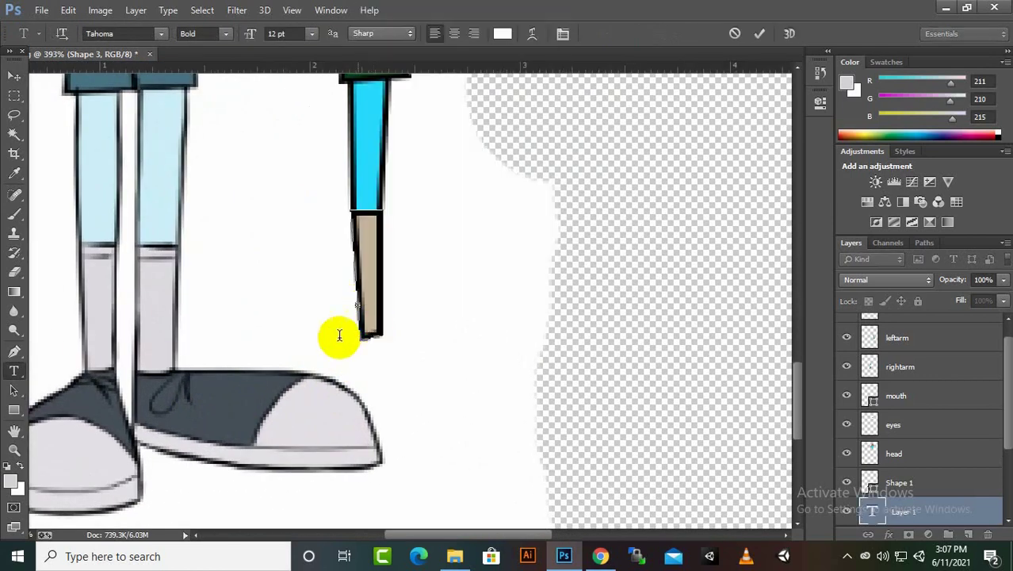
key("ctrl+t")
key("Return")
right_click(372, 270)
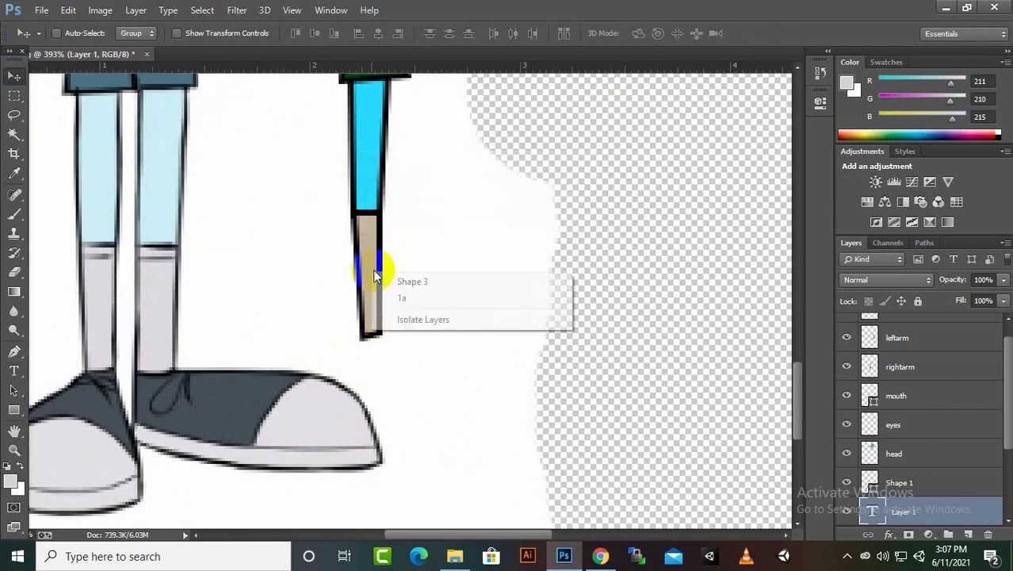
left_click(391, 281)
key("ctrl+t")
scroll(379, 341, "up", 2)
- Use a perspective transform to widen the sock's bottom and nudge it slightly down
right_click(356, 293)
left_click(396, 145)
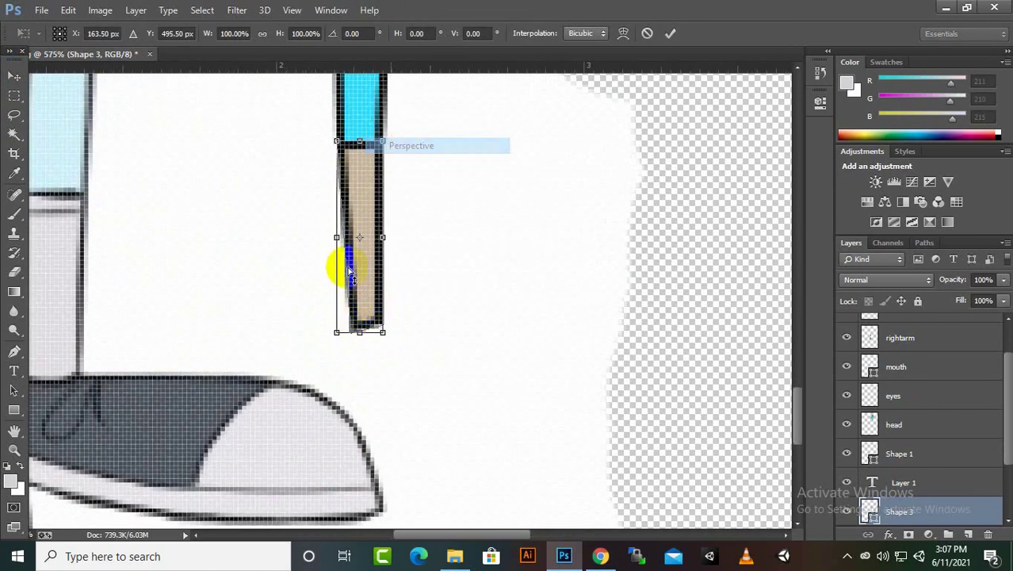
left_click_drag(346, 332, 327, 333)
left_click_drag(394, 336, 391, 343)
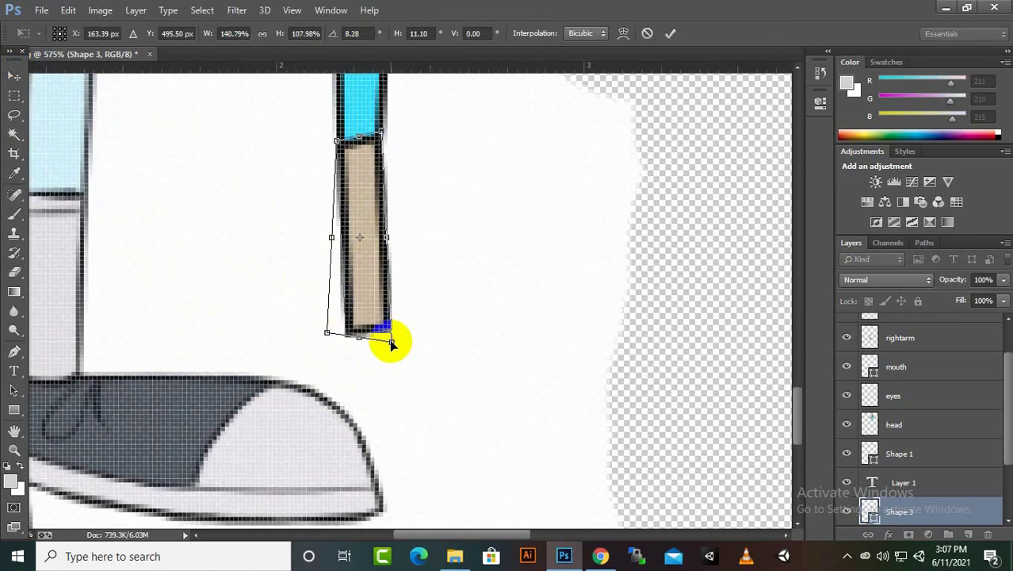
left_click_drag(388, 132, 389, 140)
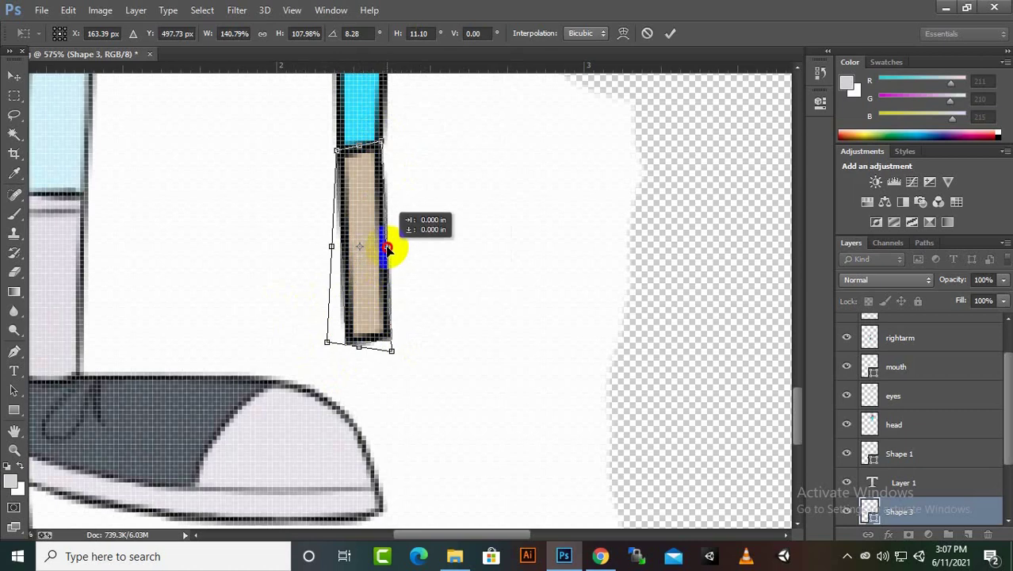
key("Return")
scroll(361, 349, "down", 4)
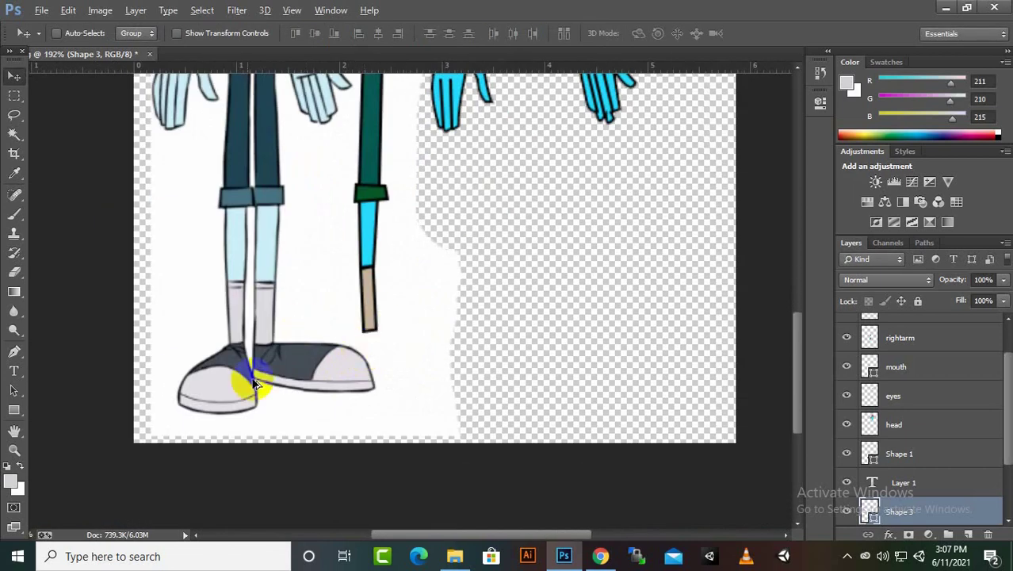
scroll(261, 402, "down", 3)
scroll(267, 407, "up", 2)
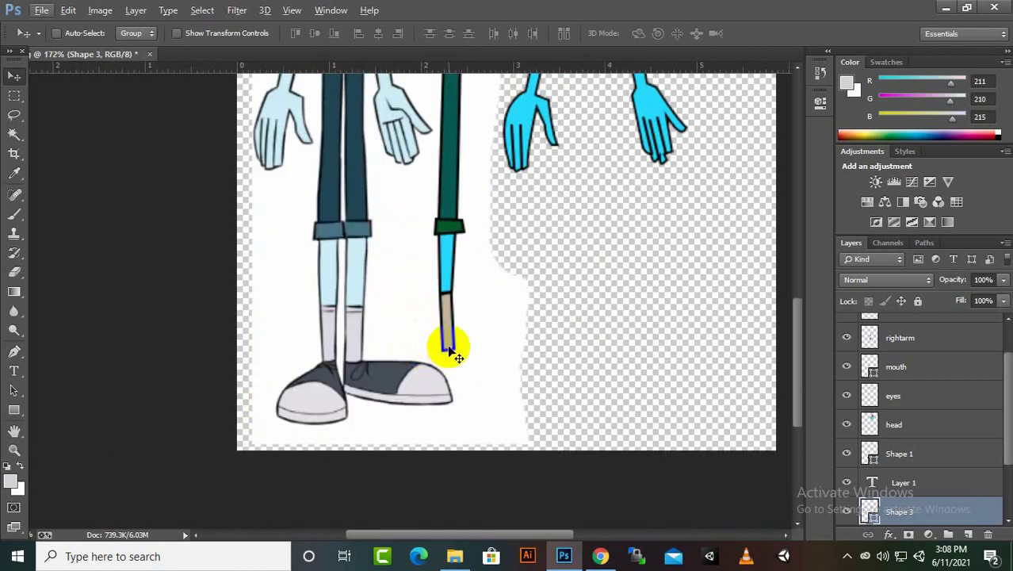
scroll(448, 344, "up", 2)
left_click(14, 354)
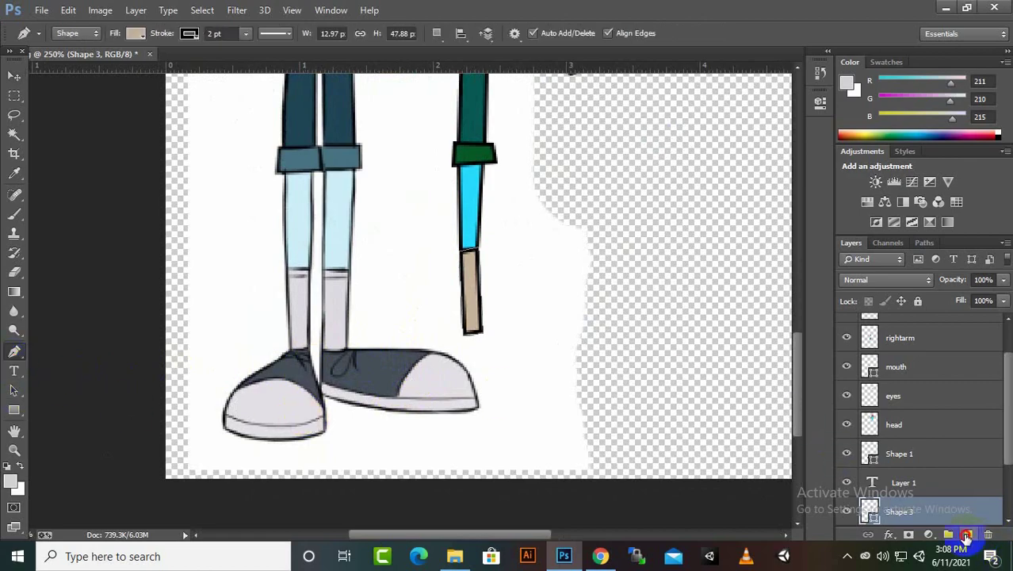
- Pen-trace the right shoe upper from heel around the toe, fixing a wrong curve, and close it
scroll(375, 339, "up", 2)
scroll(350, 389, "up", 2)
left_click(276, 315)
left_click(279, 408)
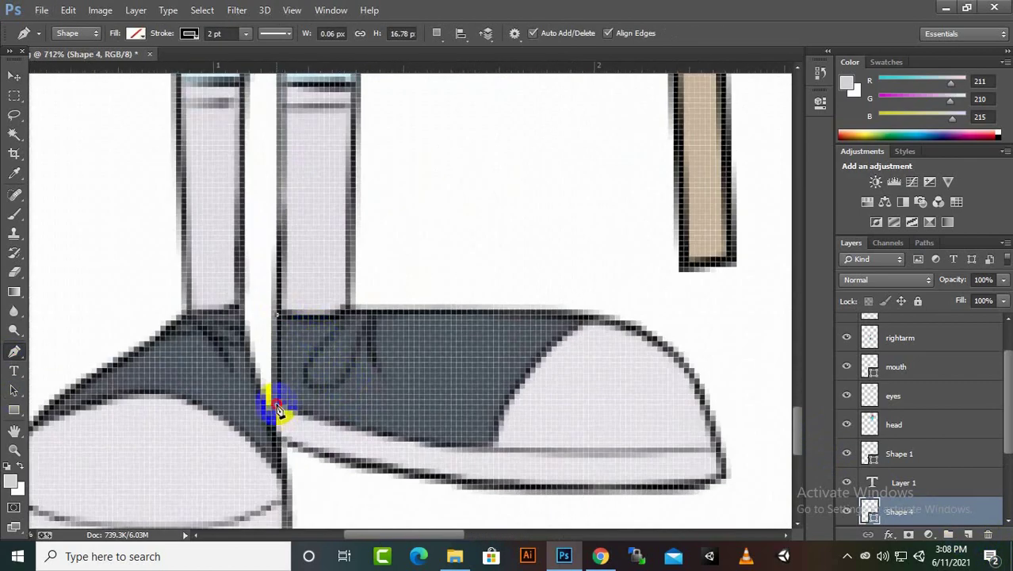
left_click(489, 449)
mouse_move(716, 448)
left_mouse_down()
mouse_move(650, 377)
mouse_move(654, 293)
left_mouse_up()
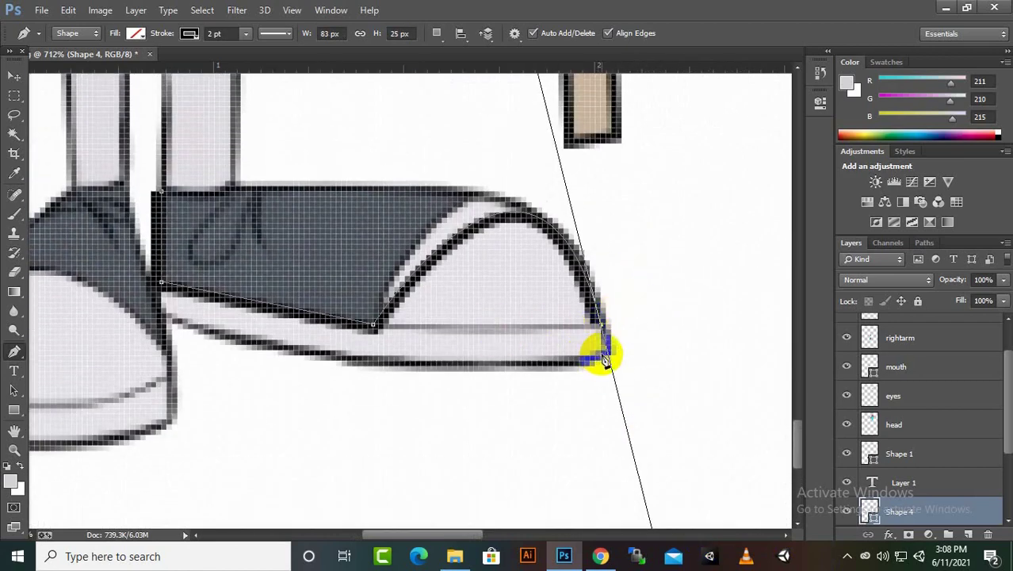
left_click(579, 252)
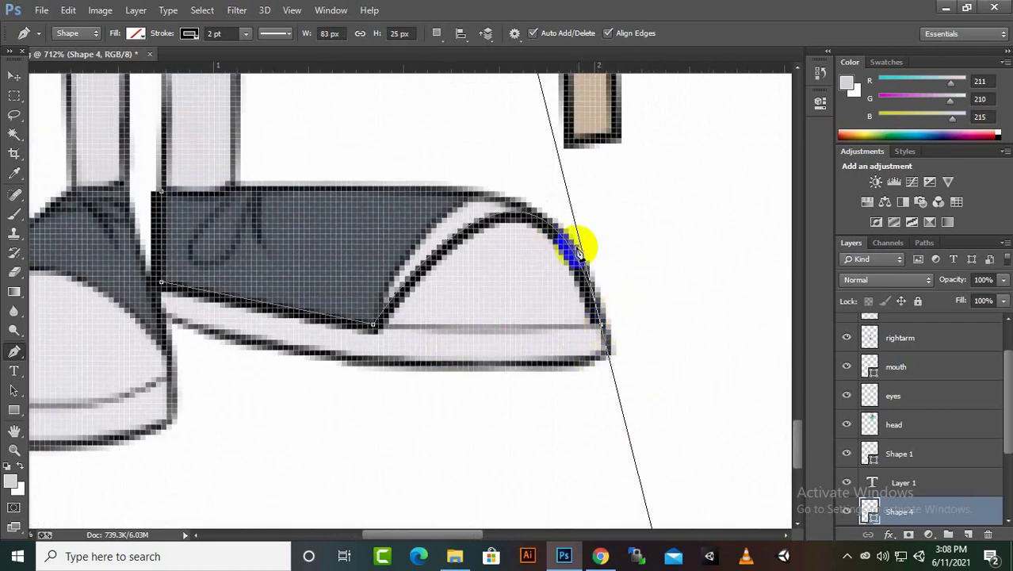
left_click(554, 245)
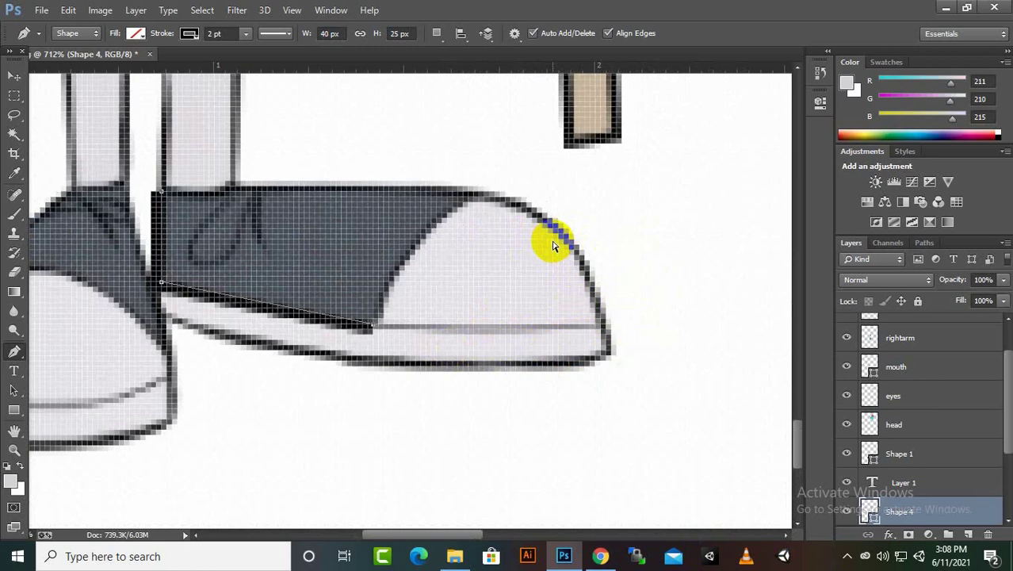
left_click(601, 325)
left_click_drag(480, 191, 376, 186)
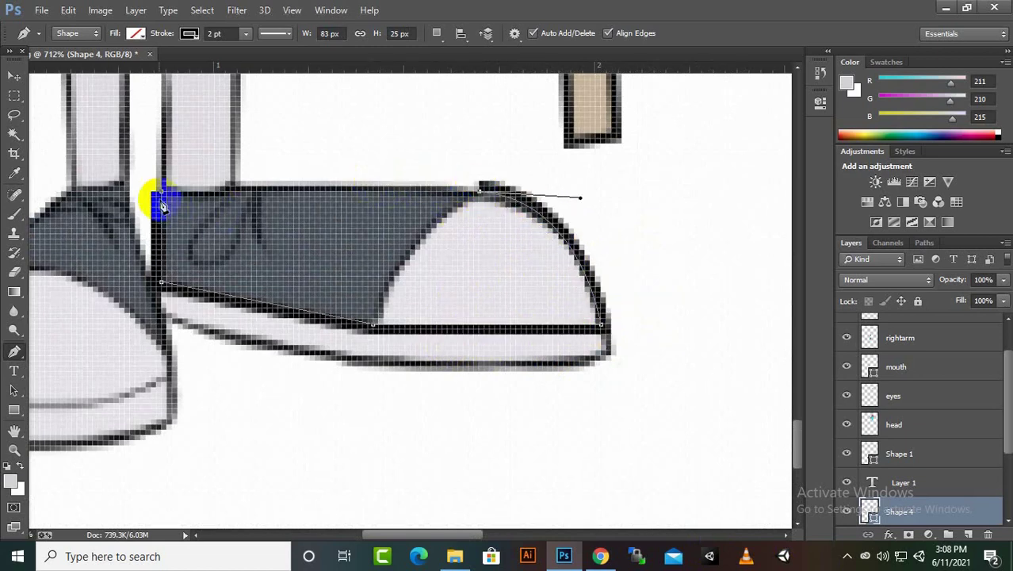
left_click(161, 195)
- Fill the shoe shape dark brown and duplicate it, shifting the copy down
left_click(136, 32)
left_click(100, 181)
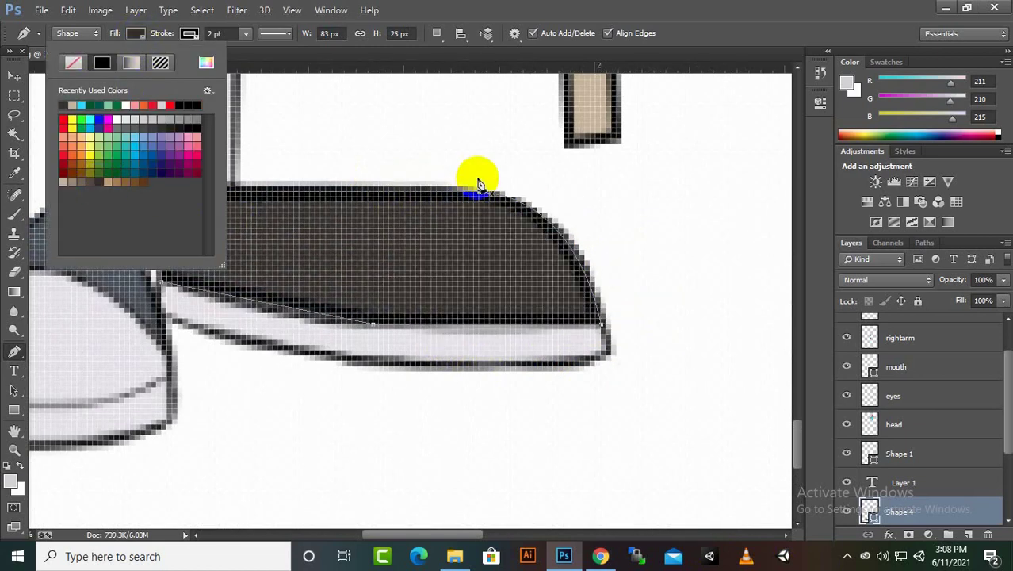
scroll(479, 186, "down", 1)
scroll(357, 252, "down", 1)
left_click(12, 80)
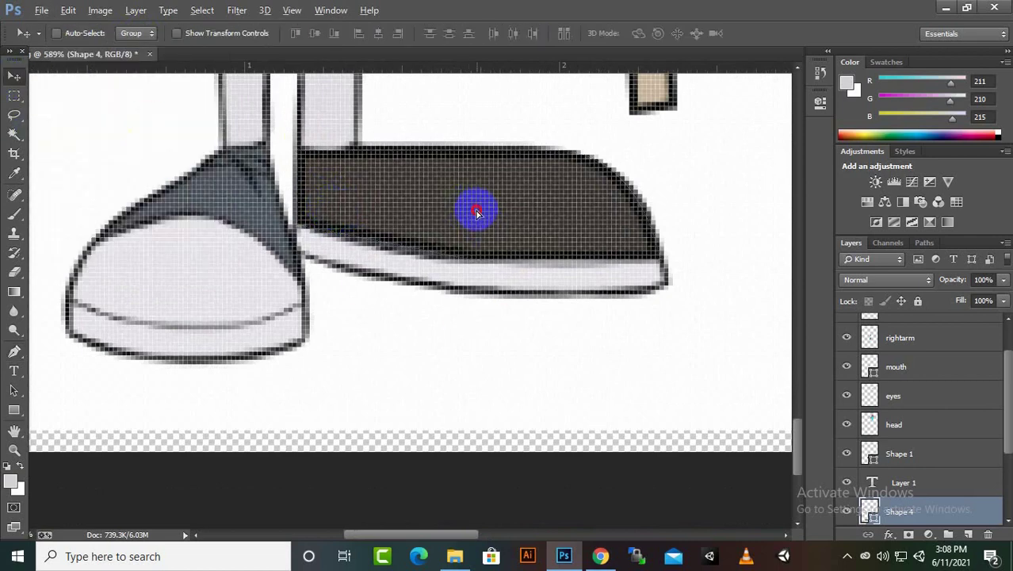
left_click_drag(473, 210, 475, 246)
- Widen the shoe copy slightly with Free Transform and fill it light grey
key("ctrl+t")
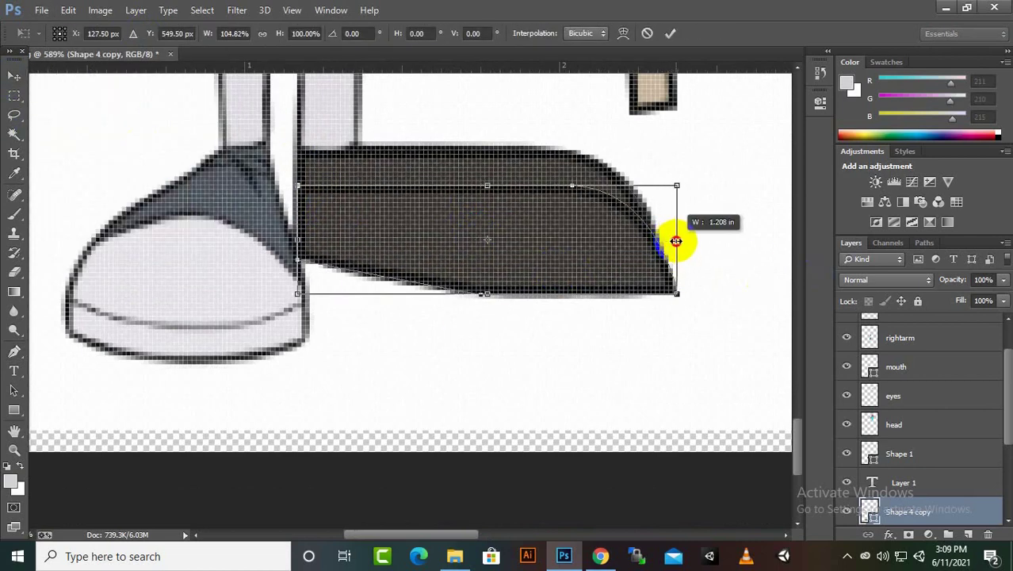
left_click_drag(672, 265, 669, 245)
key("Return")
key("p")
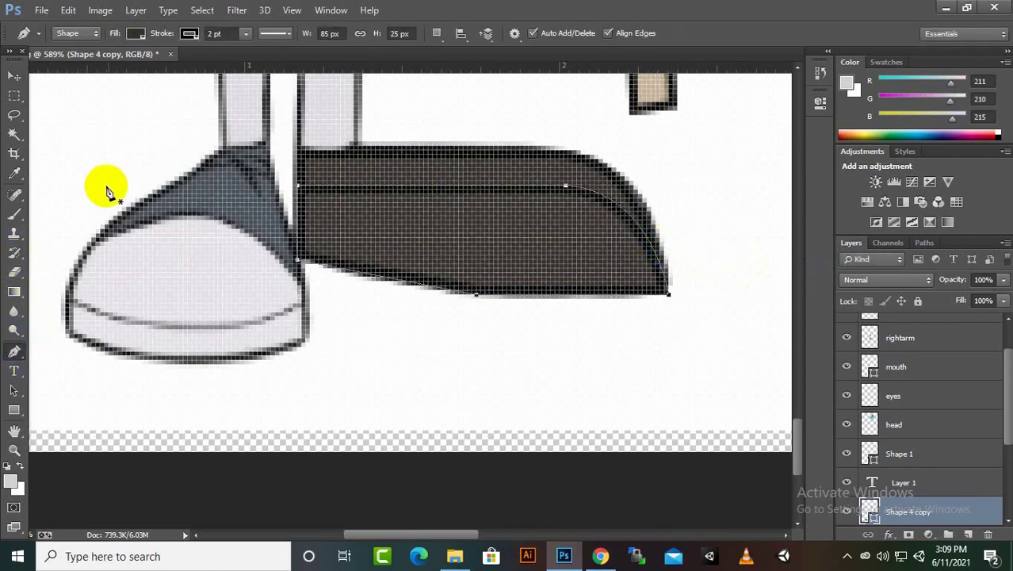
left_click(136, 34)
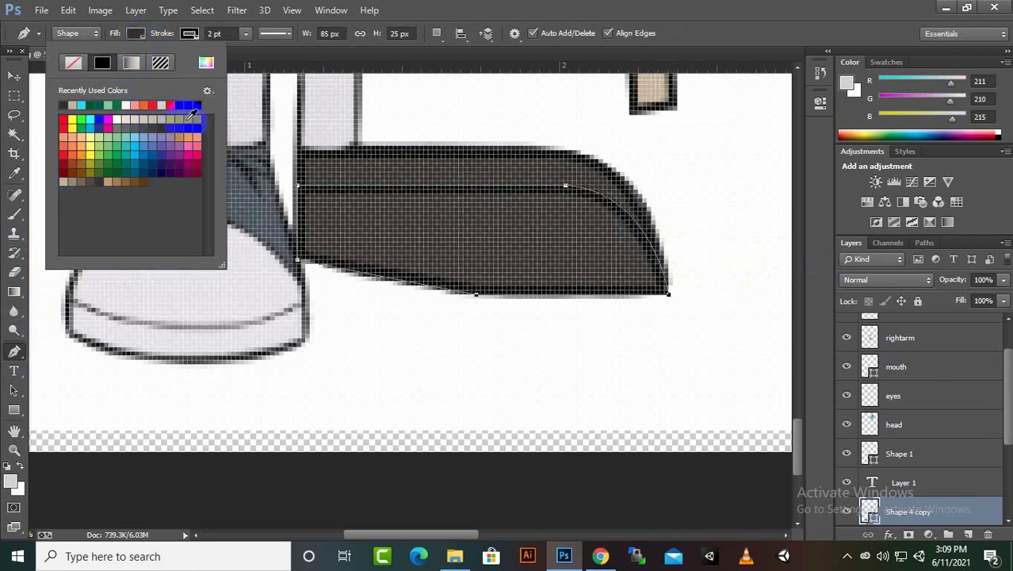
left_click(156, 116)
- Move the grey copy's layer beneath the brown Shape 4 so it reads as a sole
key("v")
scroll(923, 444, "down", 2)
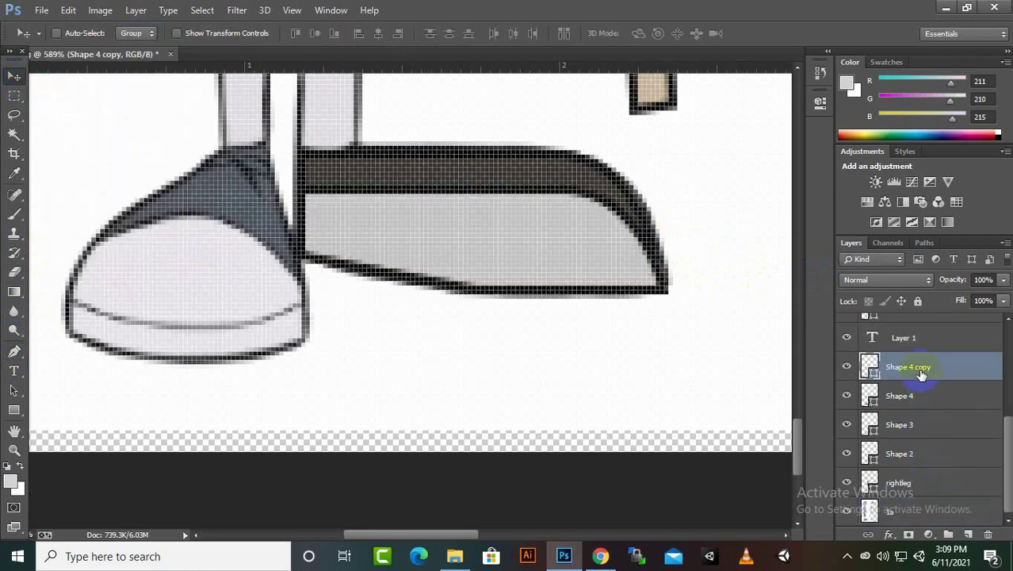
left_click_drag(911, 367, 923, 400)
scroll(600, 254, "up", 1)
scroll(571, 228, "up", 1)
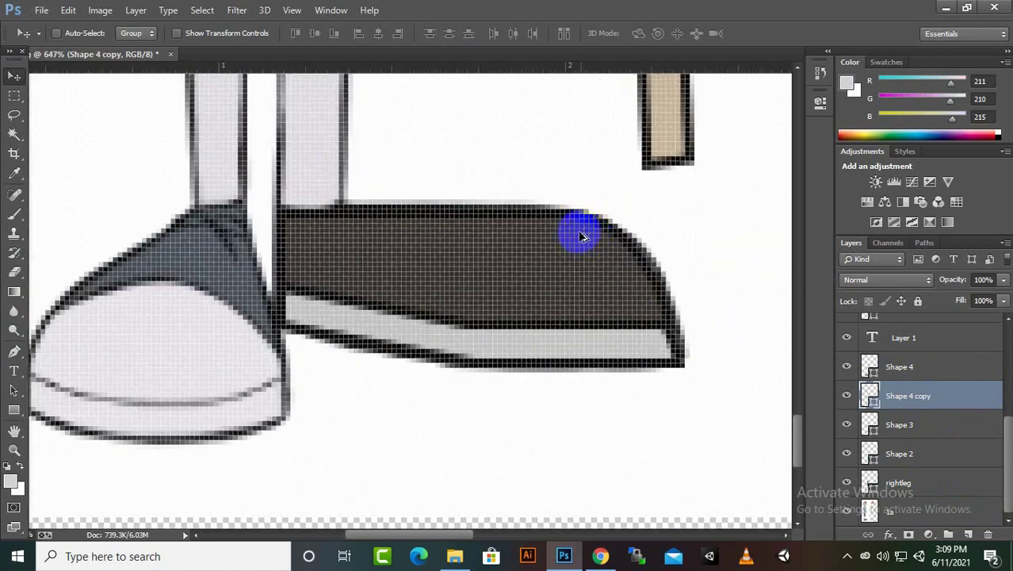
- Outline the shoe's toe-cap curve as a new Pen shape, Shape 5
left_click(14, 410)
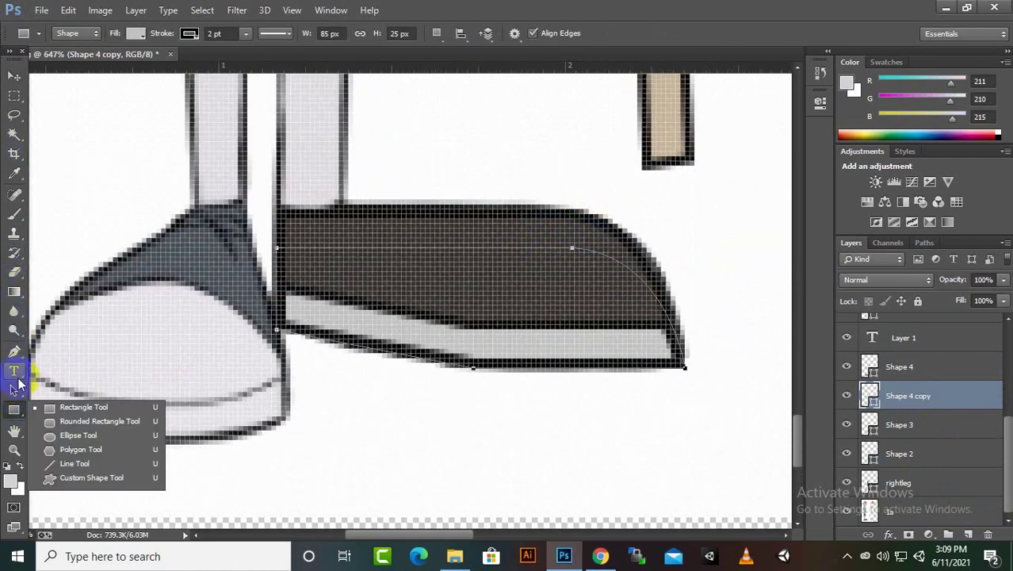
left_click(13, 351)
left_click(968, 534)
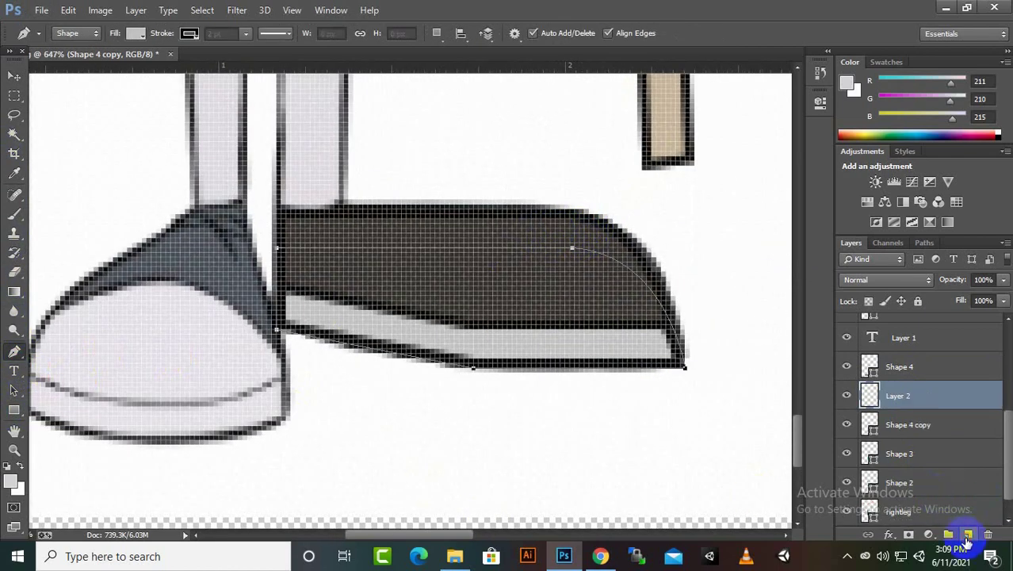
left_click(538, 333)
left_click_drag(644, 339, 722, 402)
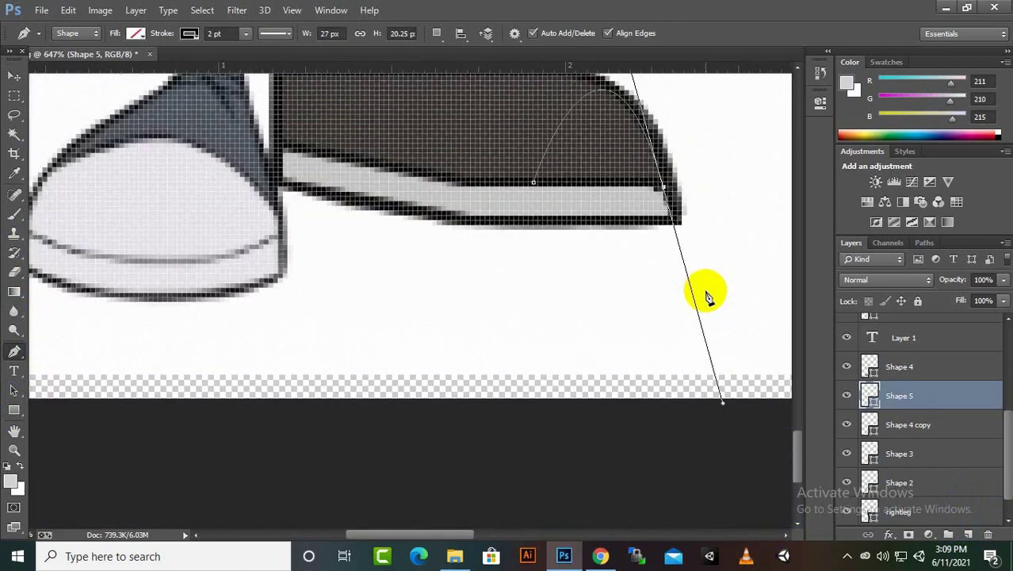
scroll(708, 295, "up", 3)
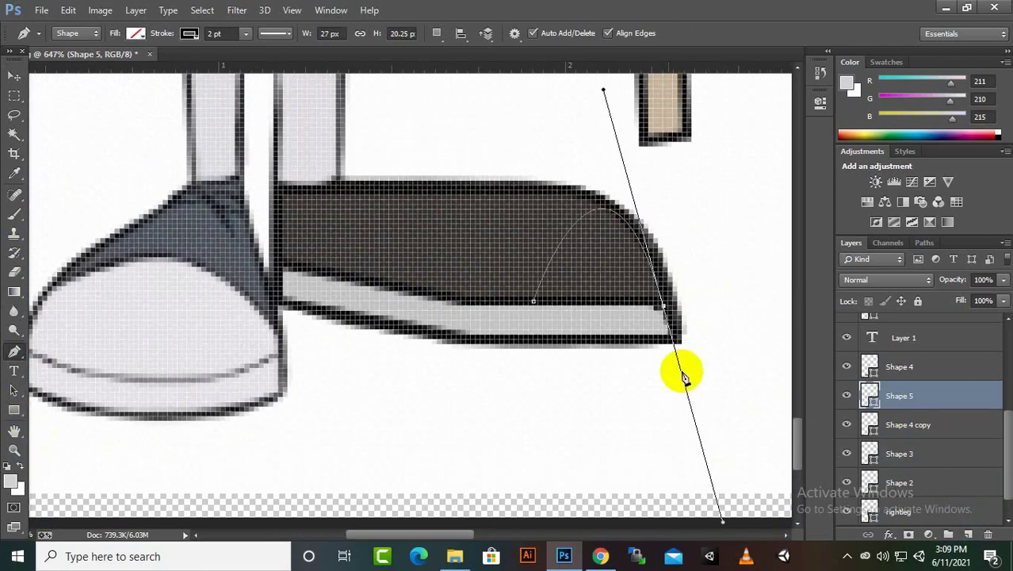
left_click(663, 306)
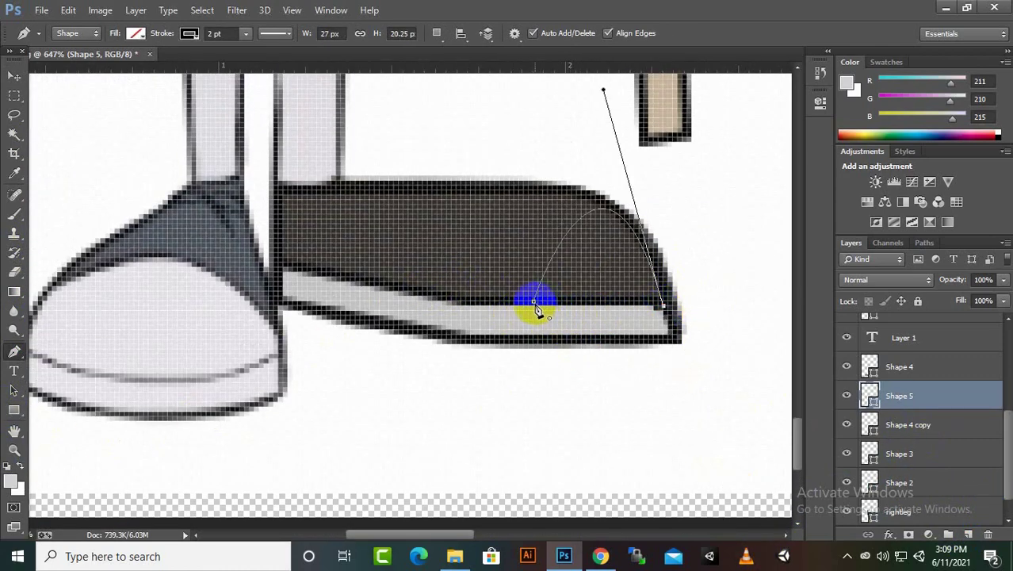
left_click(138, 36)
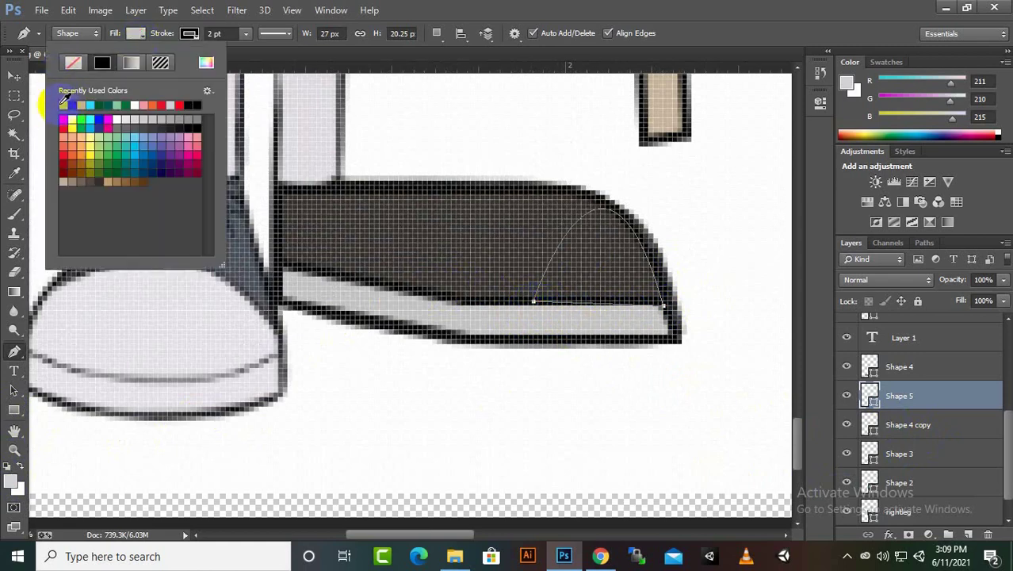
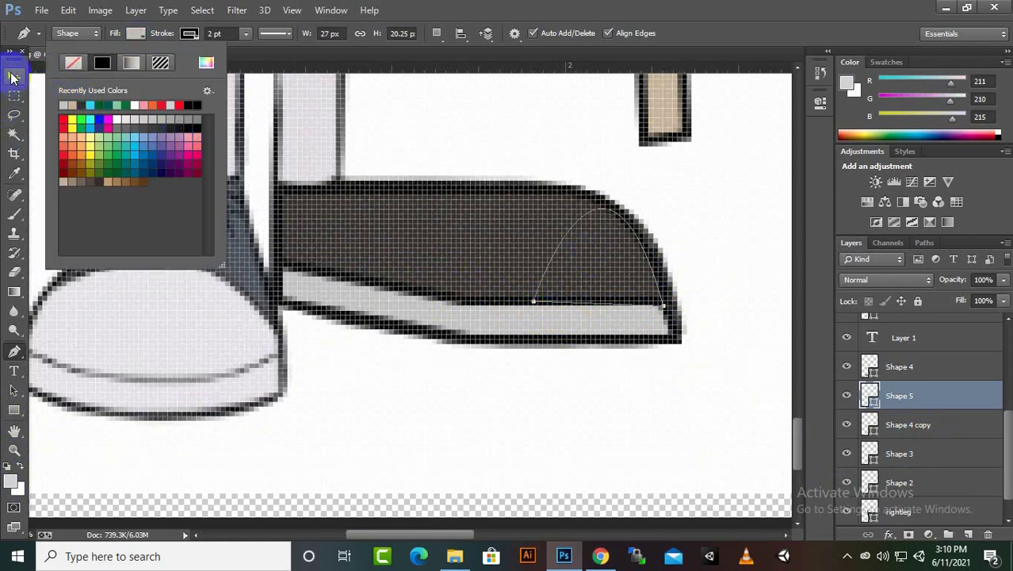
- Stack the light grey toe-cap shape (Shape 5) above the dark shoe, Shape 4
left_click(13, 76)
mouse_move(614, 248)
left_mouse_down()
mouse_move(610, 317)
mouse_move(613, 248)
left_mouse_up()
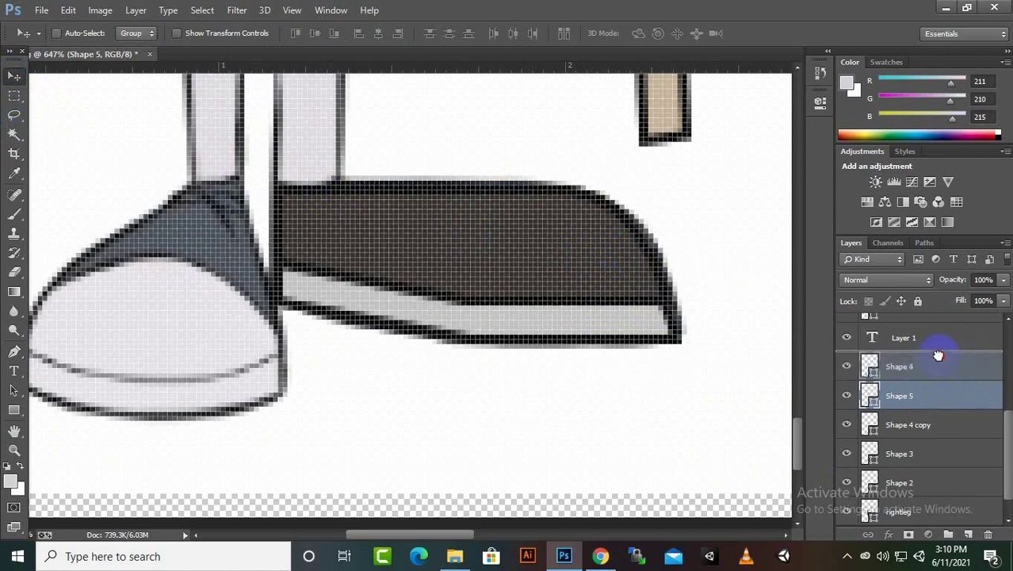
left_click_drag(938, 355, 937, 358)
scroll(708, 316, "up", 2)
scroll(667, 226, "up", 1)
scroll(708, 255, "down", 1)
scroll(709, 262, "up", 1)
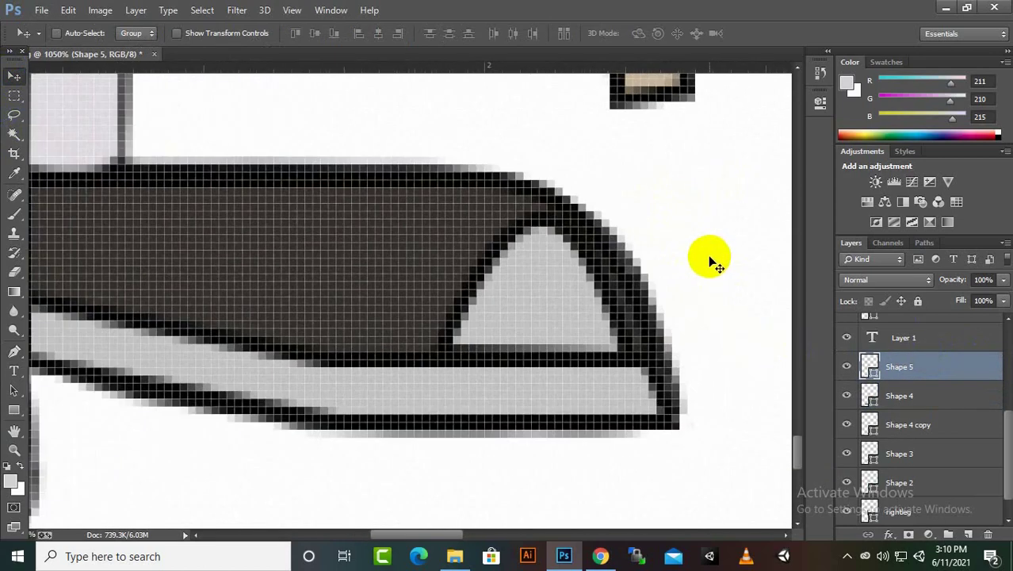
- Free-transform the toe cap: shift it right toward the shoe tip, raise its top, widen it leftward
key("ctrl+t")
left_click_drag(633, 290, 655, 287)
left_click_drag(561, 215, 558, 204)
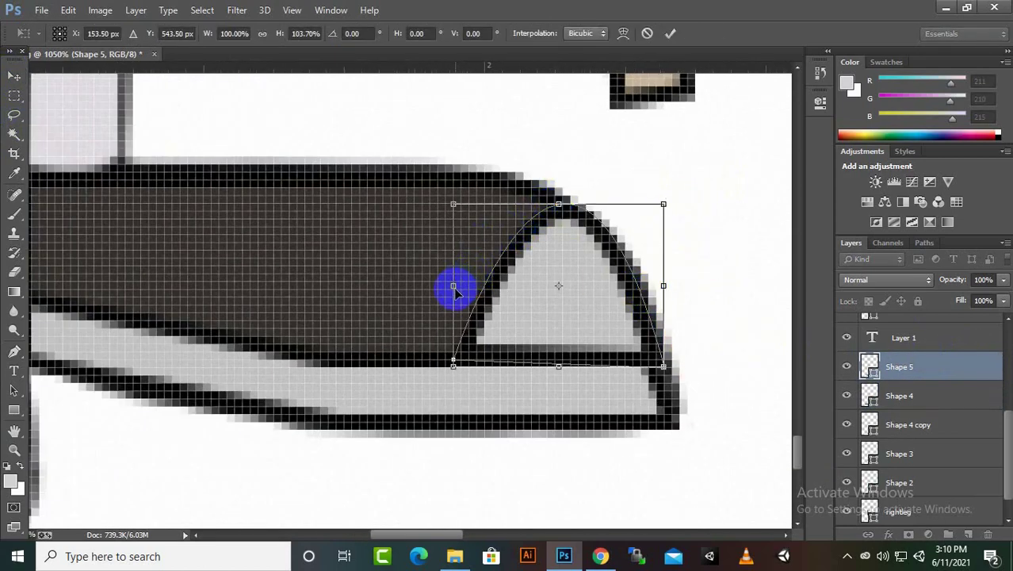
left_click_drag(453, 286, 399, 286)
- Warp the toe cap into a rounded cap following the shoe's curved tip
right_click(523, 251)
left_click(557, 358)
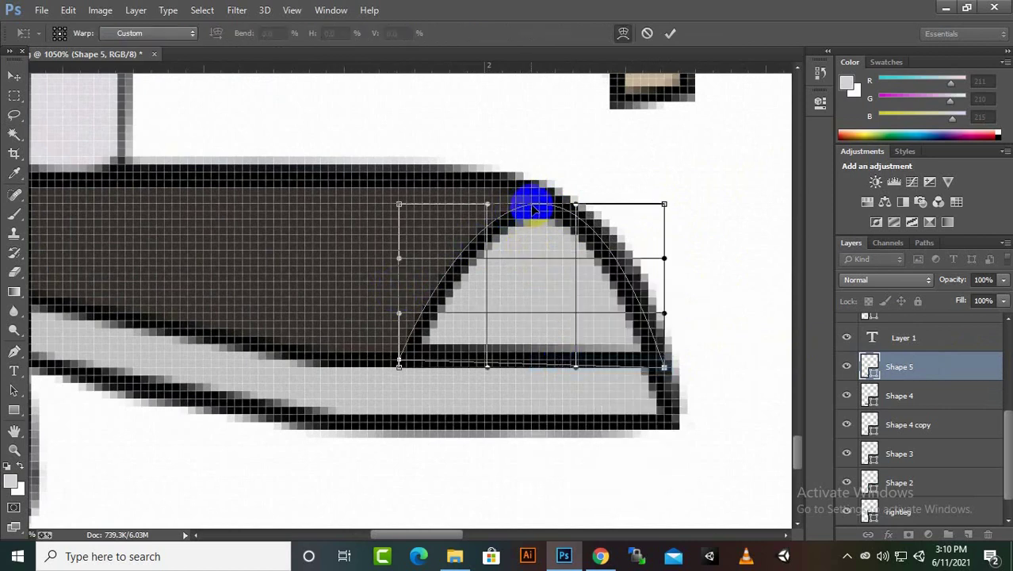
left_click_drag(535, 209, 464, 170)
left_click_drag(622, 260, 630, 256)
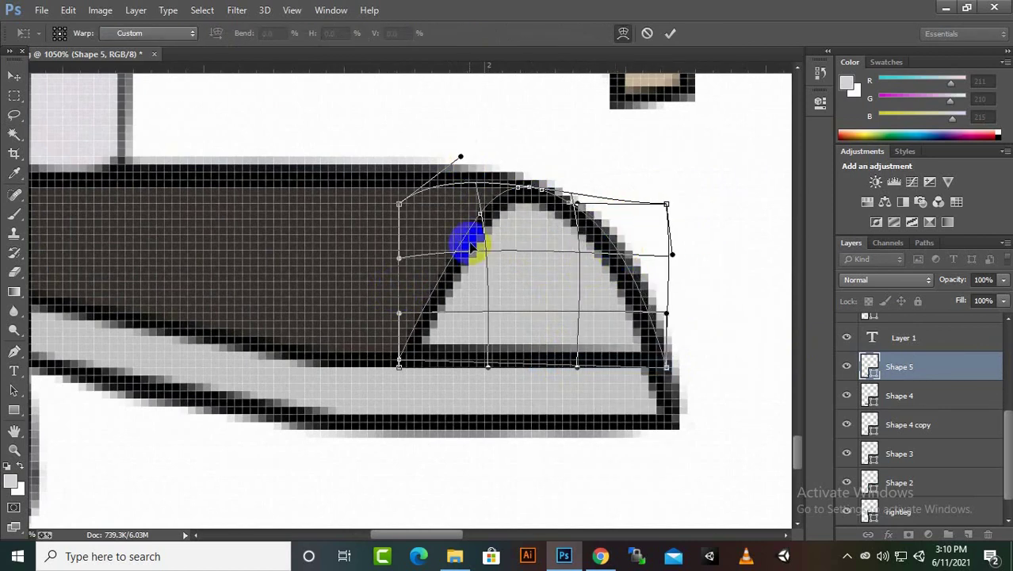
left_click_drag(471, 247, 467, 196)
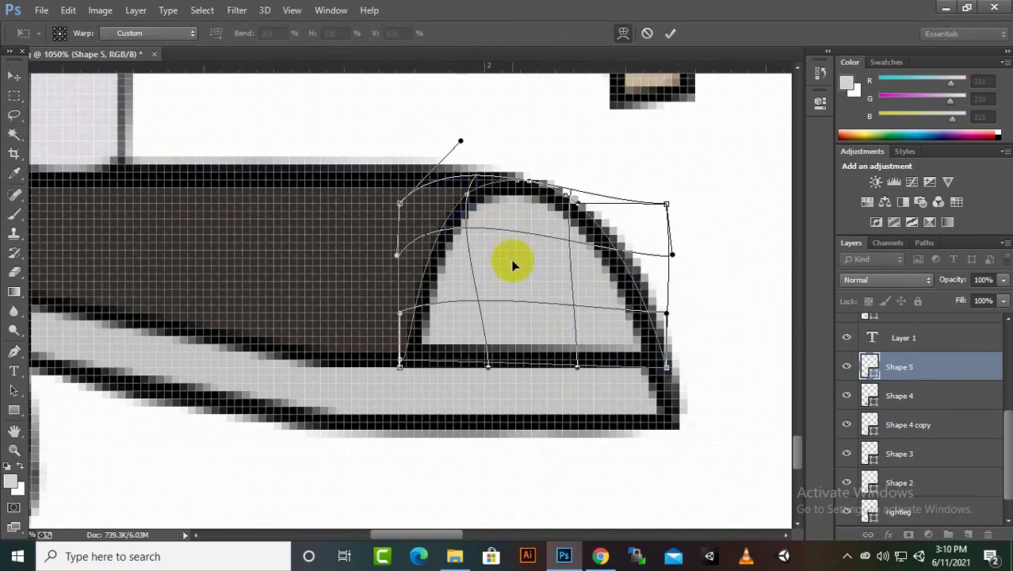
key("Return")
scroll(555, 264, "down", 5)
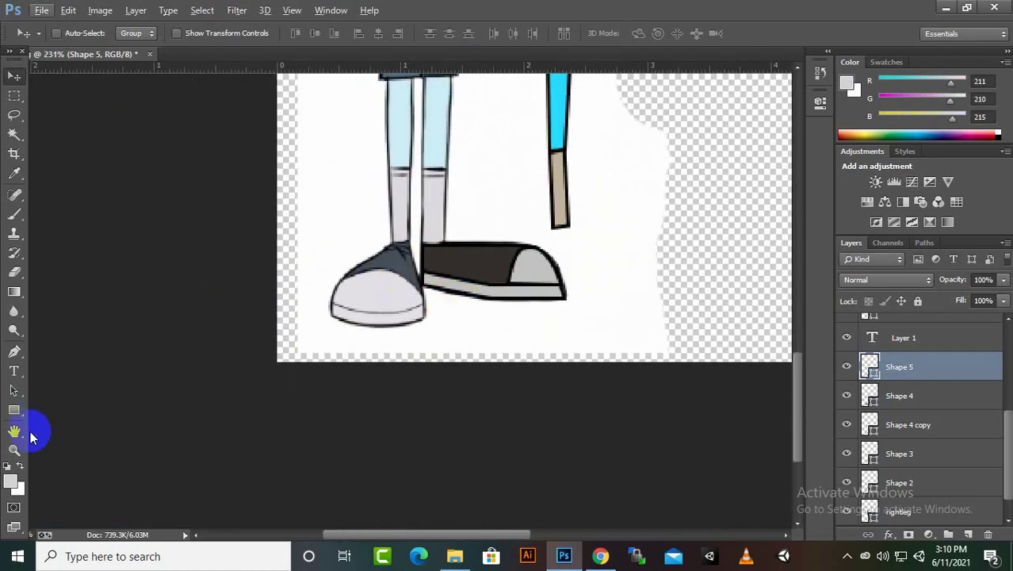
- Hide the reference leg and white backdrop, delete the unused text layer, and fit the view
scroll(854, 497, "down", 1)
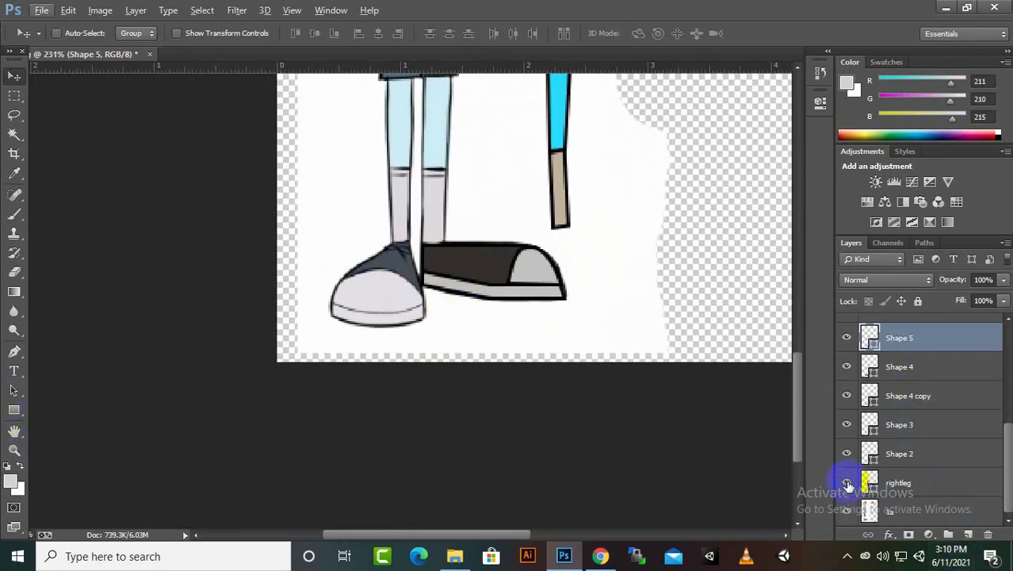
left_click(848, 514)
scroll(983, 500, "up", 4)
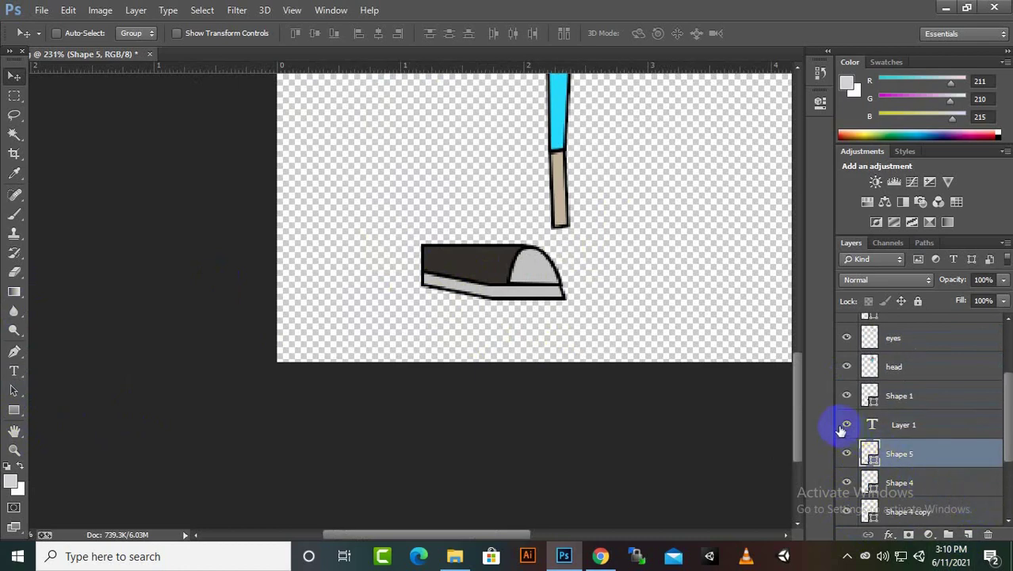
left_click(901, 428)
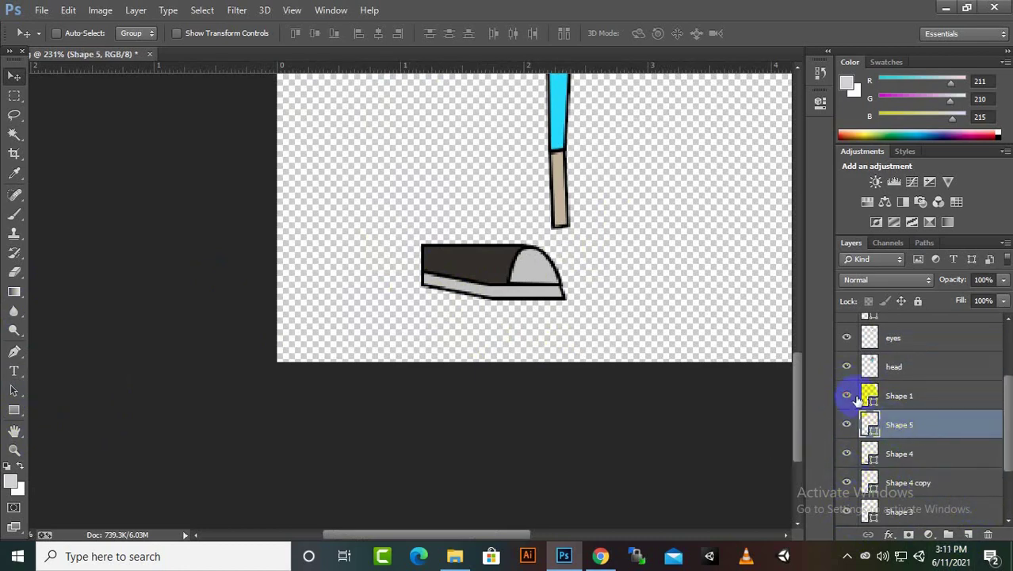
left_click(856, 401)
key("ctrl+0")
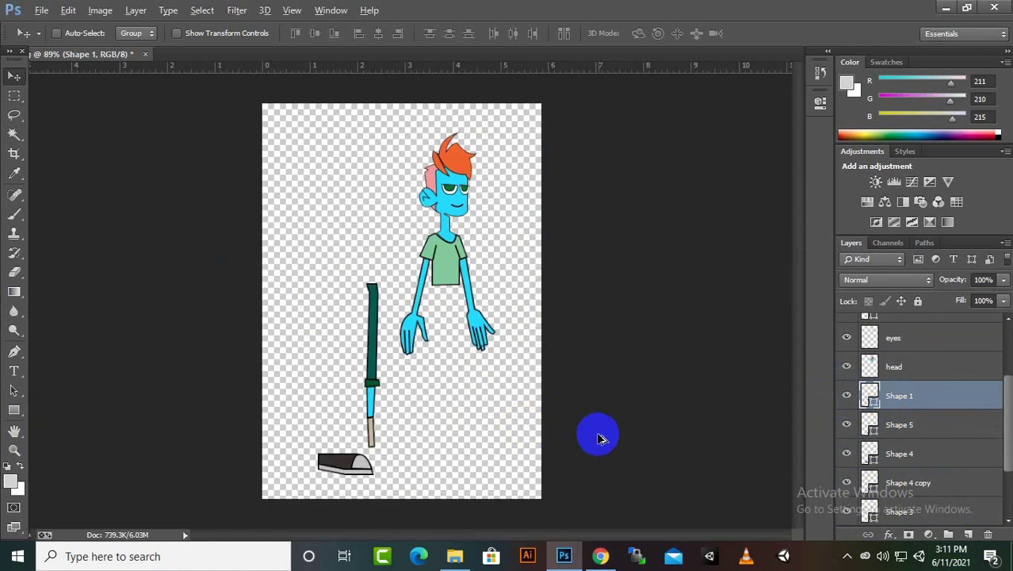
scroll(927, 354, "down", 2)
- Select Shape 5, Shape 4 and Shape 4 copy and fit the shoe onto the leg's bottom
left_click(912, 339)
left_click_drag(351, 440, 479, 451)
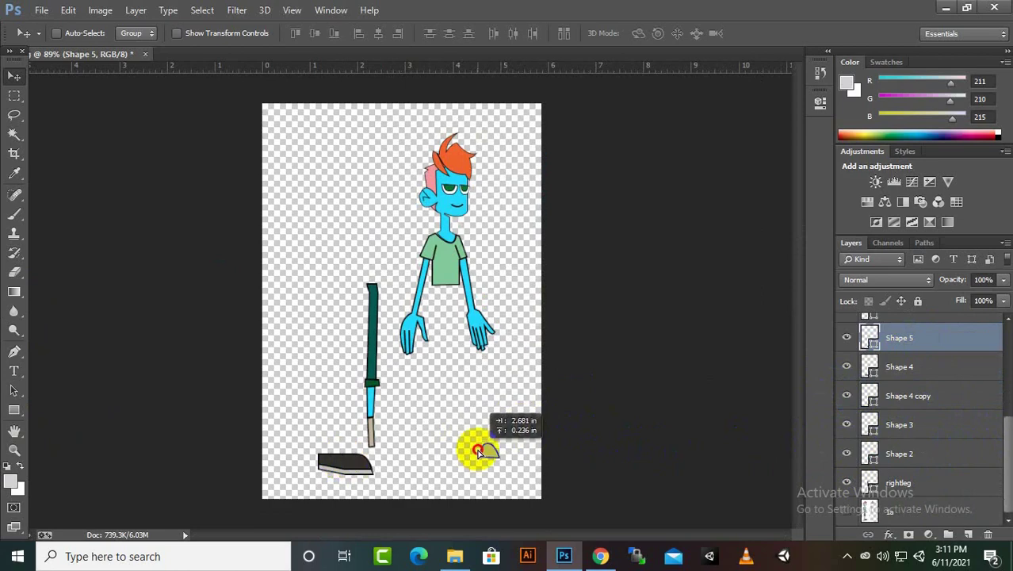
left_click(914, 481, "shift")
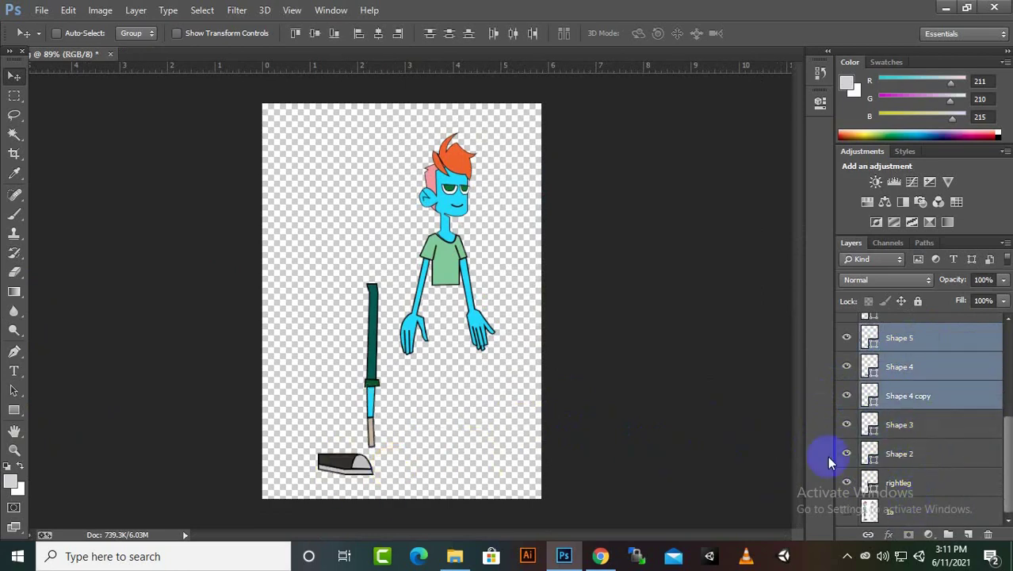
scroll(373, 468, "up", 3)
scroll(374, 468, "up", 3)
mouse_move(374, 470)
left_mouse_down()
mouse_move(525, 371)
mouse_move(358, 454)
left_mouse_up()
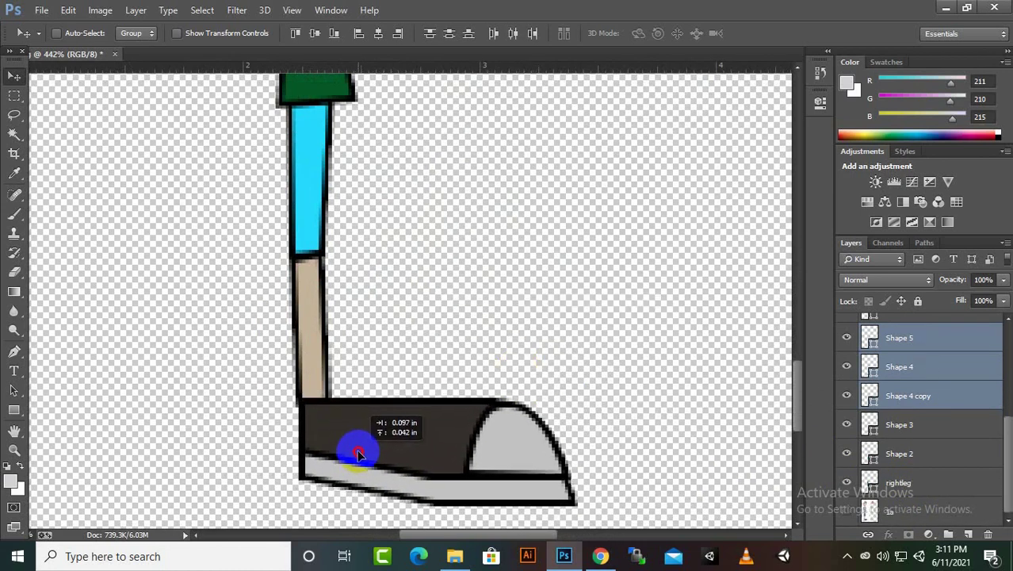
- Hide the green knee band, shirt and other body layers so only the leg pieces show
scroll(359, 450, "down", 5)
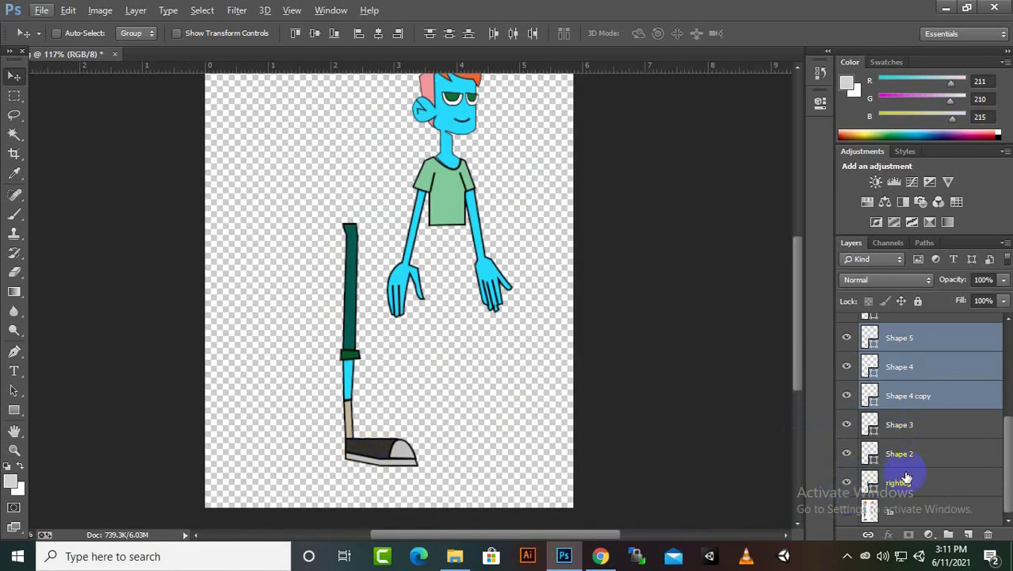
scroll(887, 452, "up", 3)
left_click(847, 366)
left_click(847, 396)
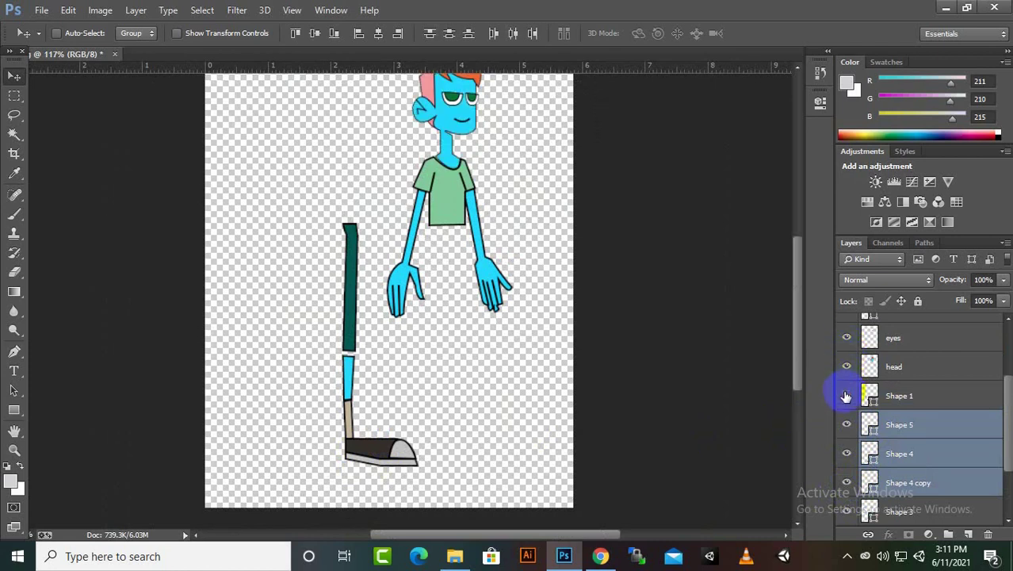
scroll(888, 422, "up", 2)
left_click_drag(844, 391, 846, 335)
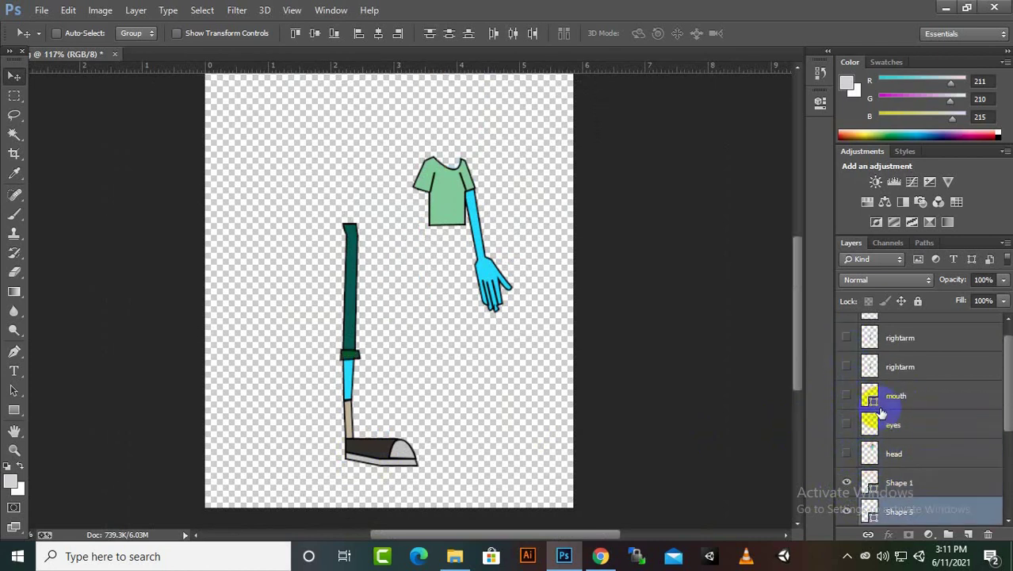
left_click(846, 328)
scroll(904, 418, "down", 5)
scroll(911, 399, "up", 2)
scroll(904, 480, "down", 2)
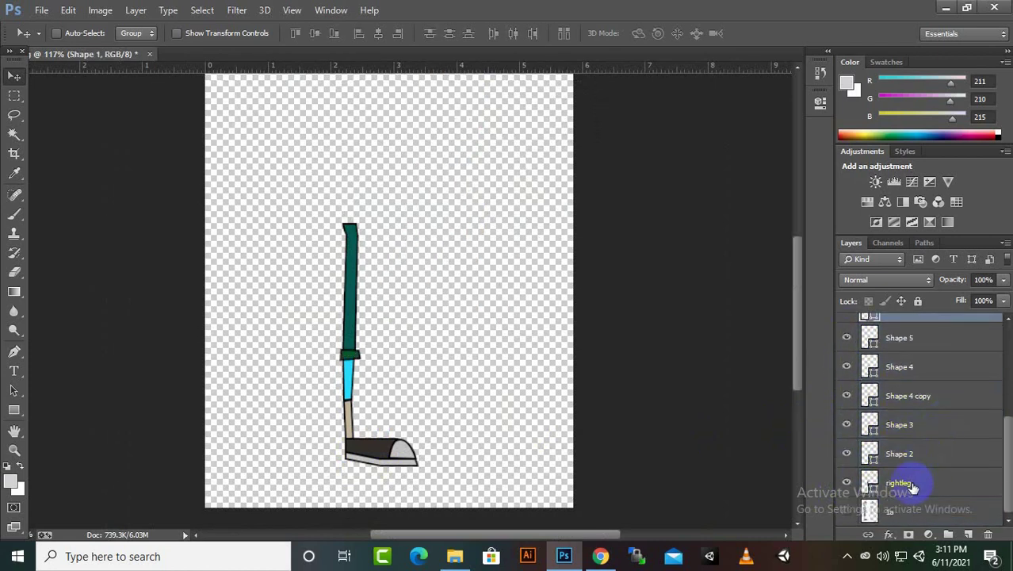
- Merge the visible leg pieces into one layer and name it rightleg
right_click(924, 384)
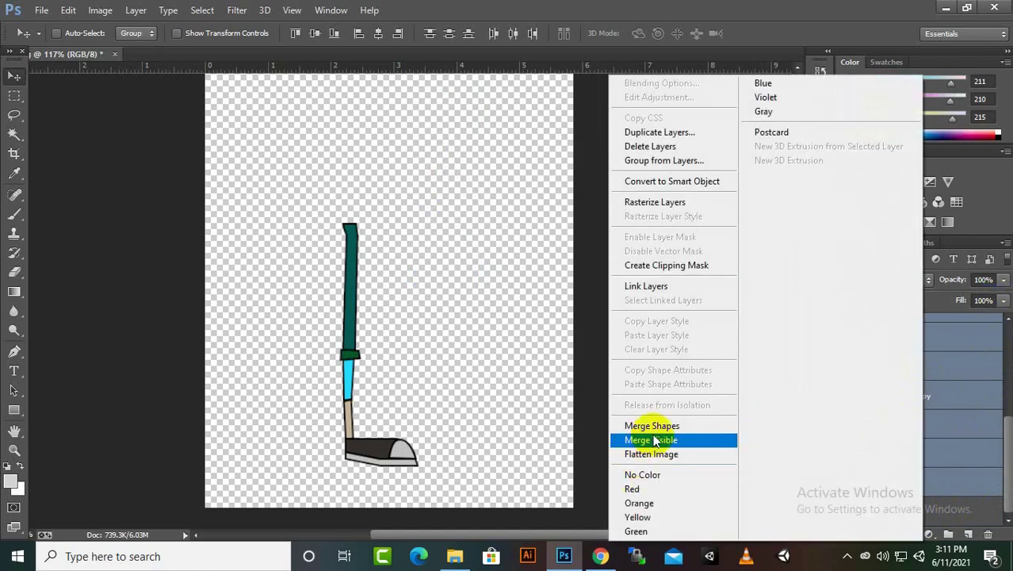
left_click(662, 440)
double_click(900, 485)
left_click(987, 84)
double_click(894, 484)
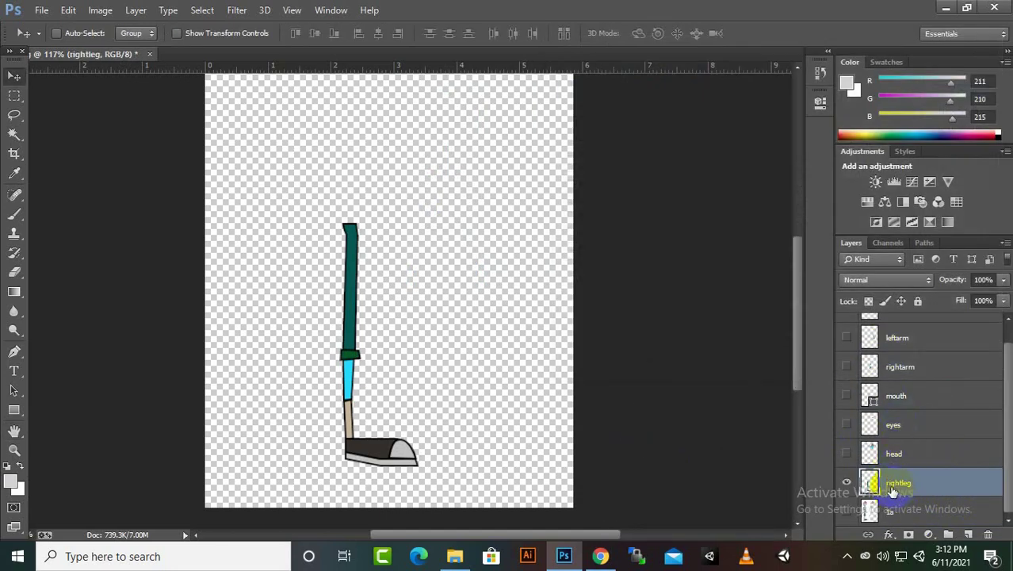
- Show the head, arms and shirt again and move rightleg under the torso
left_click_drag(847, 453, 847, 301)
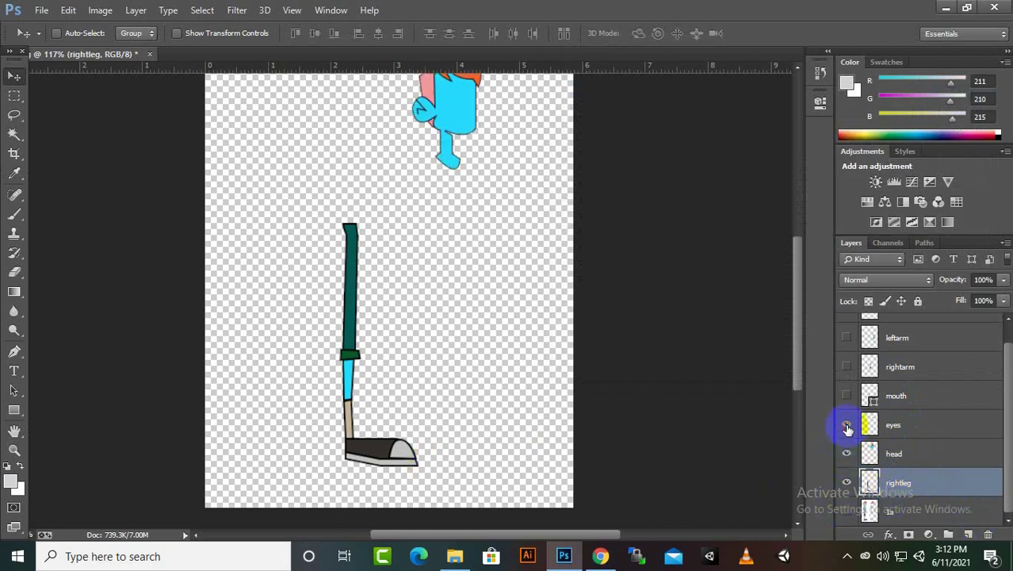
scroll(869, 498, "down", 1)
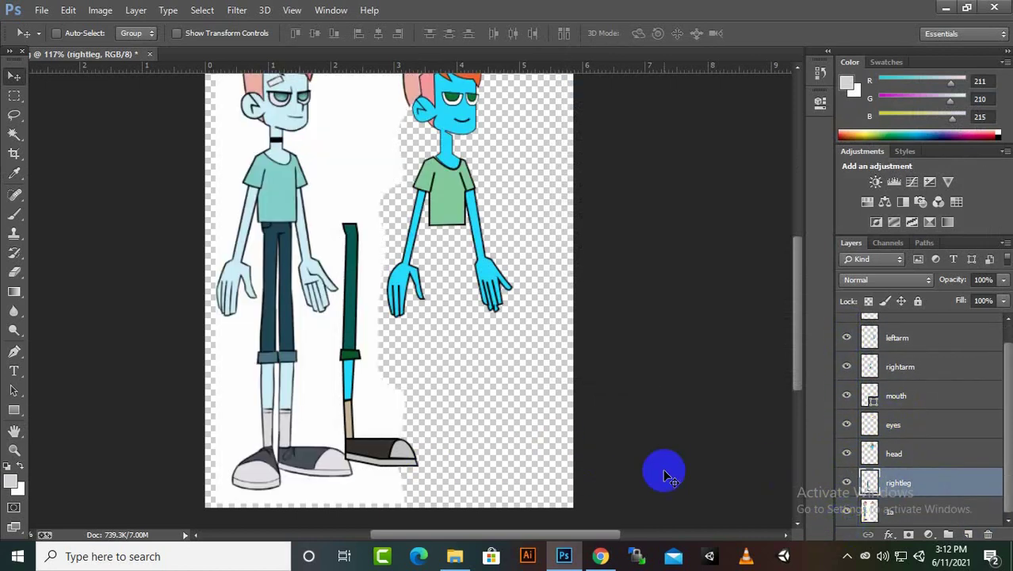
right_click(370, 358)
left_click(376, 327)
left_click_drag(340, 330, 428, 333)
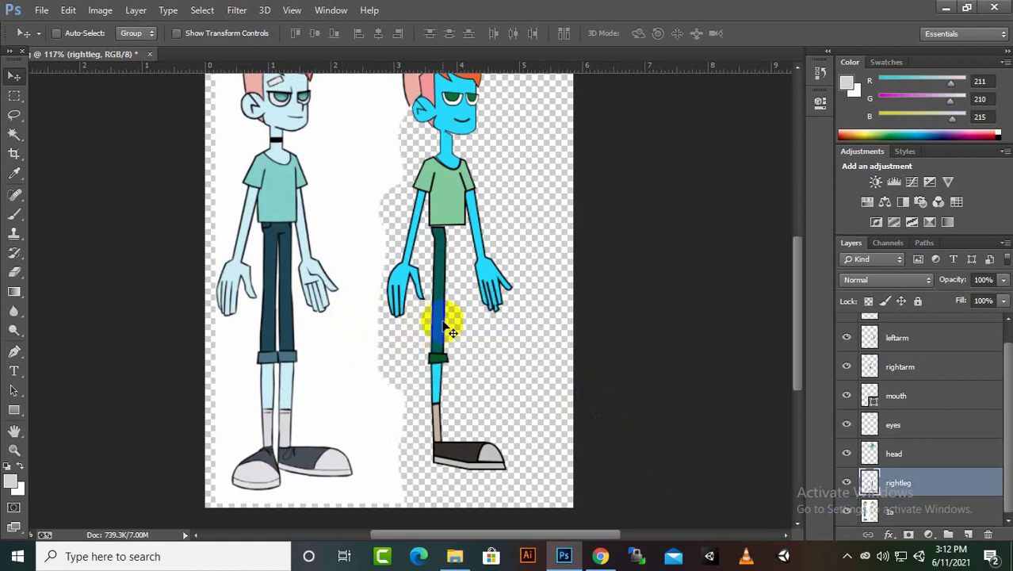
scroll(446, 327, "up", 2)
scroll(456, 262, "up", 2)
scroll(464, 295, "down", 2)
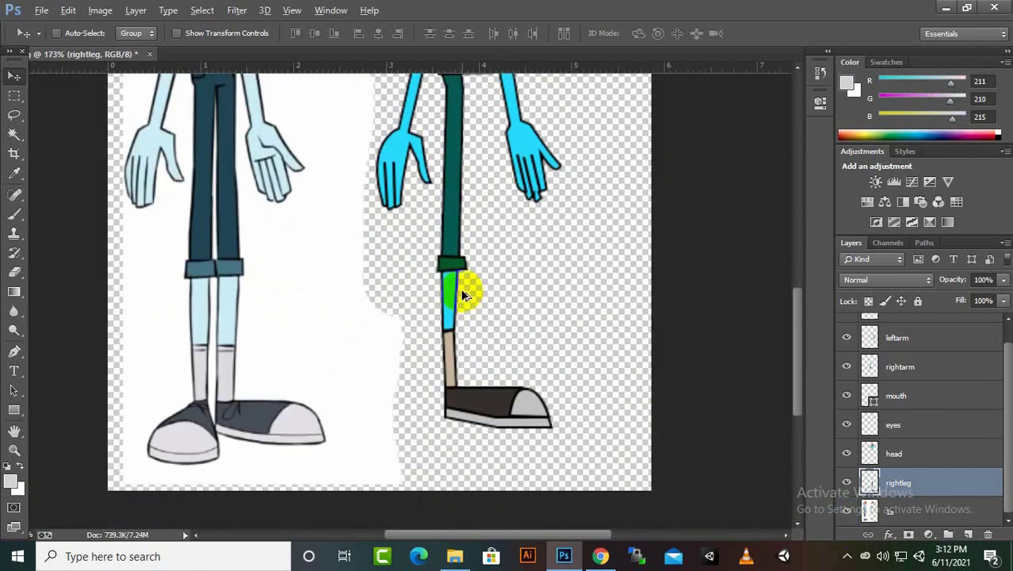
- Duplicate the leg beside it and name the copy leftleg
mouse_move(464, 295)
left_mouse_down()
mouse_move(493, 391)
mouse_move(481, 344)
left_mouse_up()
scroll(474, 294, "up", 5)
scroll(491, 389, "down", 3)
scroll(481, 344, "down", 3)
scroll(469, 315, "up", 4)
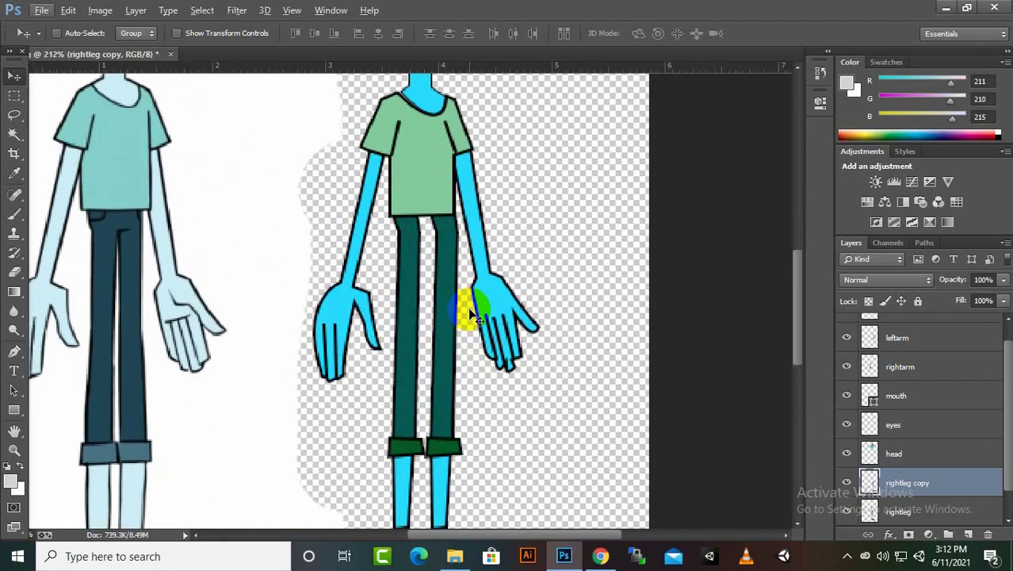
scroll(919, 428, "down", 1)
left_click_drag(907, 453, 920, 495)
scroll(514, 412, "down", 3)
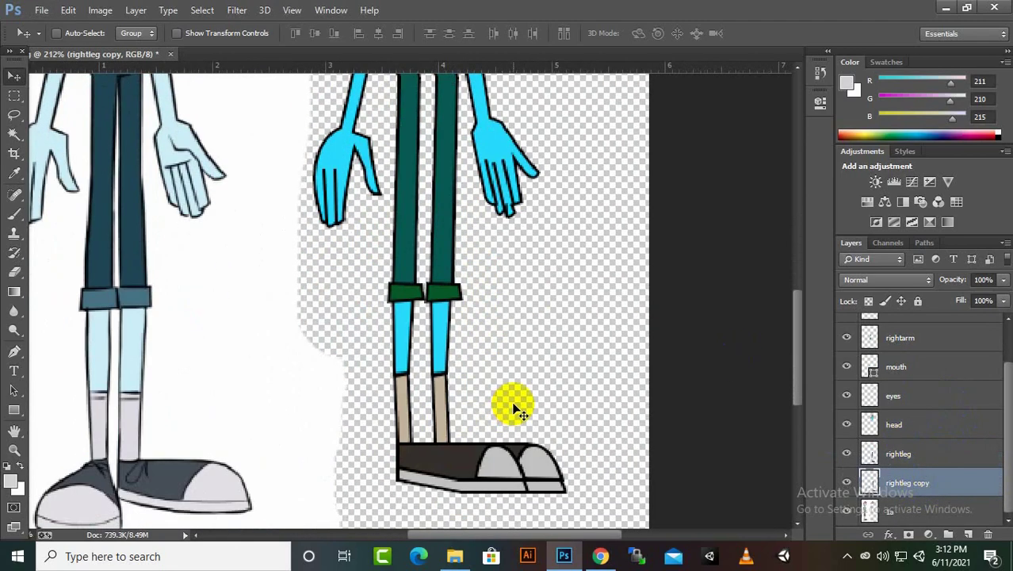
scroll(531, 382, "up", 3)
scroll(476, 191, "down", 3)
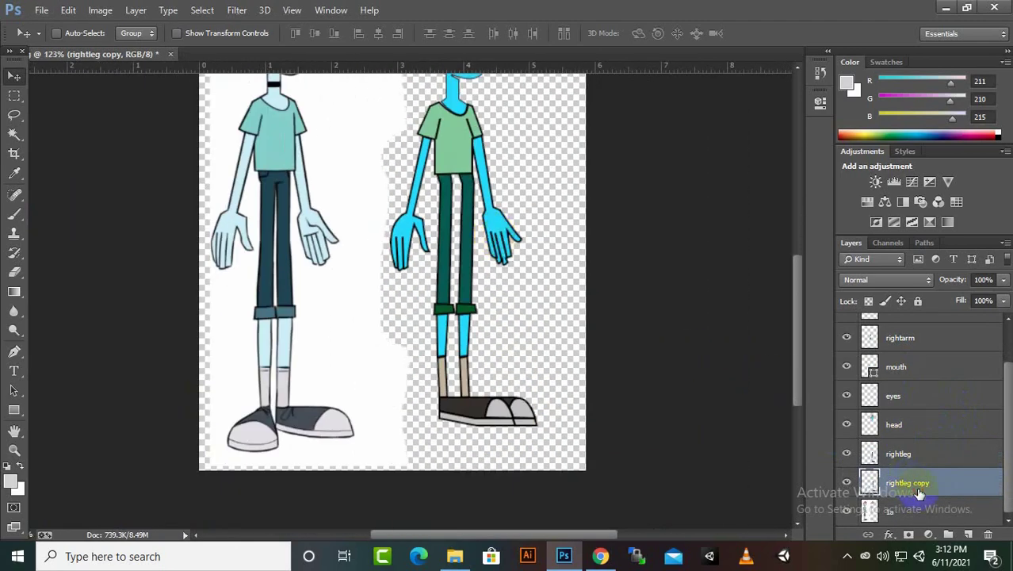
double_click(919, 492)
left_click(977, 86)
- Hide the reference figure layer 1a
right_click(919, 513)
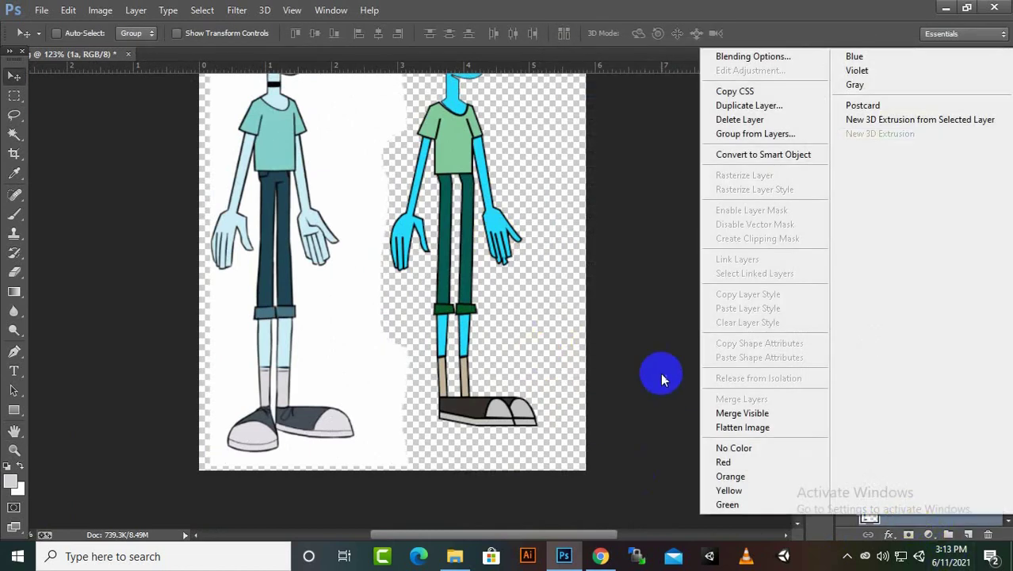
key("Escape")
key("Delete")
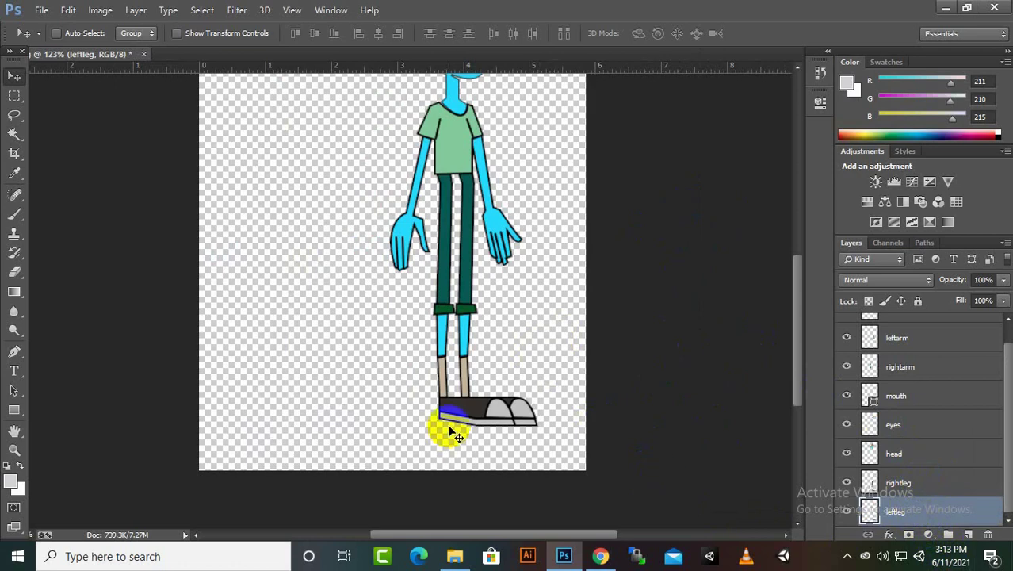
- Crop the canvas tightly around the character, from hair to just below the feet
scroll(450, 434, "down", 3)
scroll(507, 396, "up", 2)
left_click(14, 134)
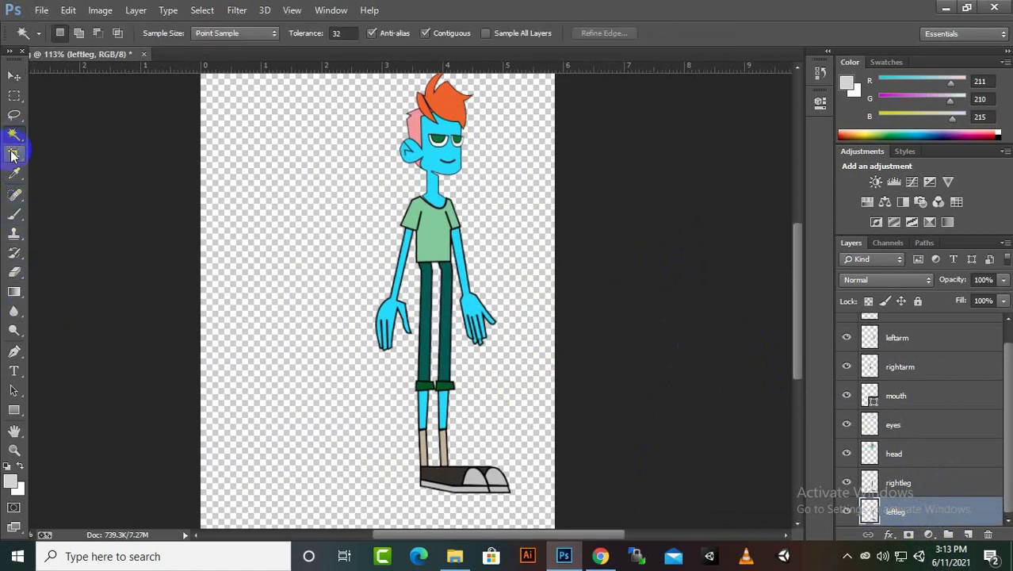
left_click(12, 154)
left_click_drag(199, 280, 281, 294)
left_click_drag(384, 516, 384, 511)
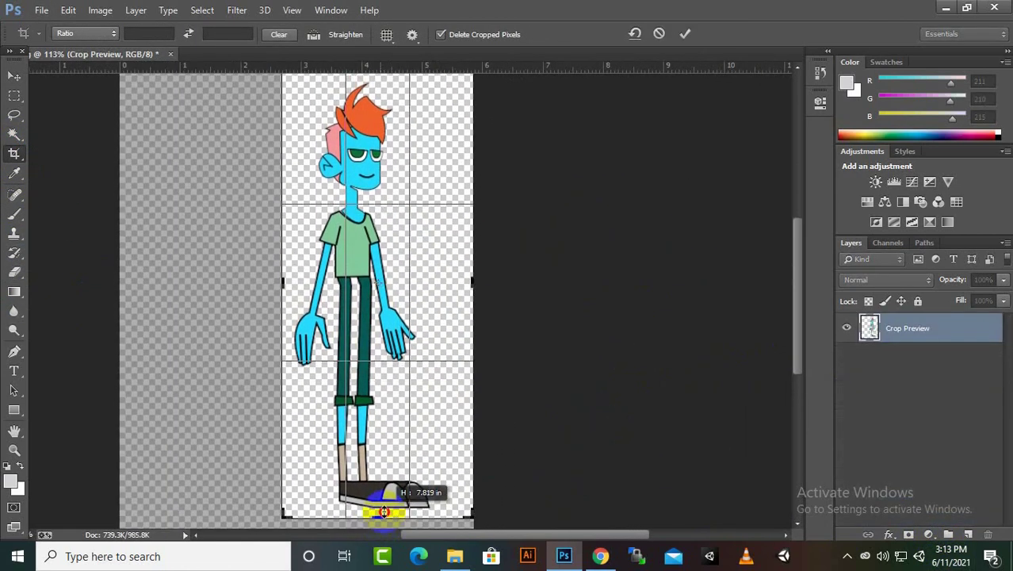
left_click_drag(473, 280, 452, 277)
left_click_drag(371, 75, 377, 147)
key("Return")
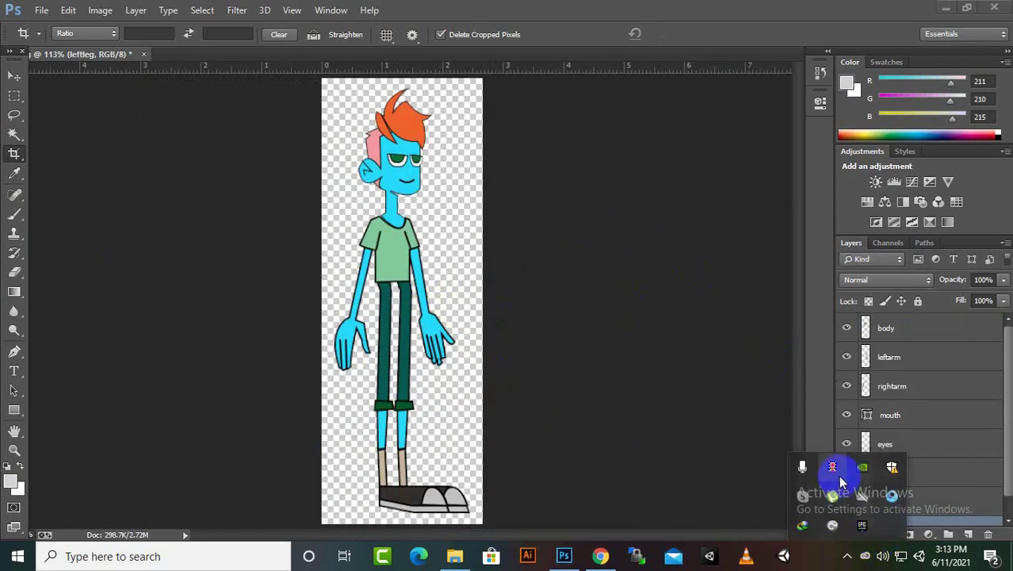
- Save the document as the layered Photoshop file 1a.psd
left_click(41, 10)
left_click(127, 185)
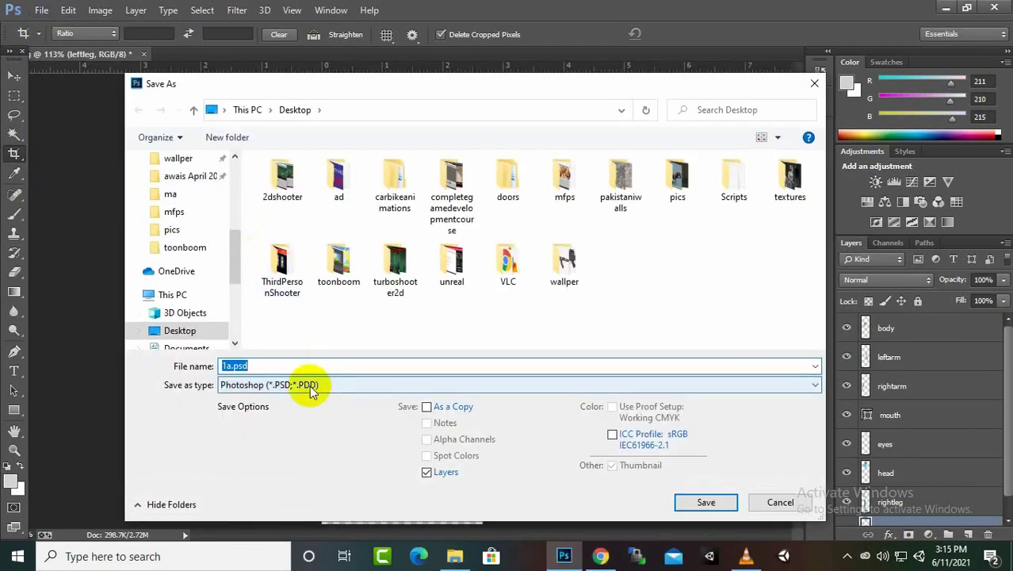
right_click(691, 305)
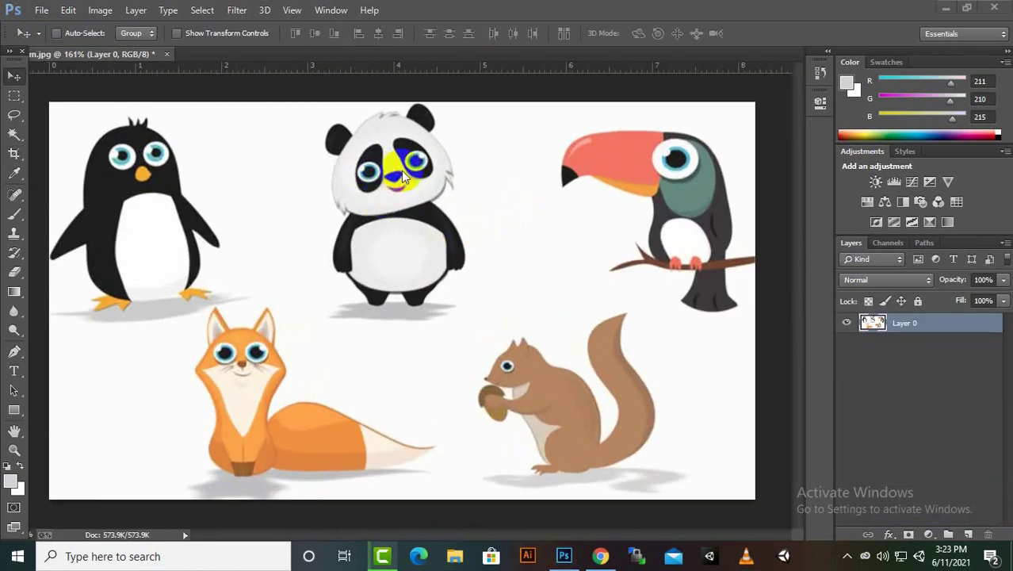
- Add a new empty layer above the reference and name it head
scroll(447, 137, "up", 2)
scroll(447, 137, "up", 2)
scroll(460, 139, "up", 2)
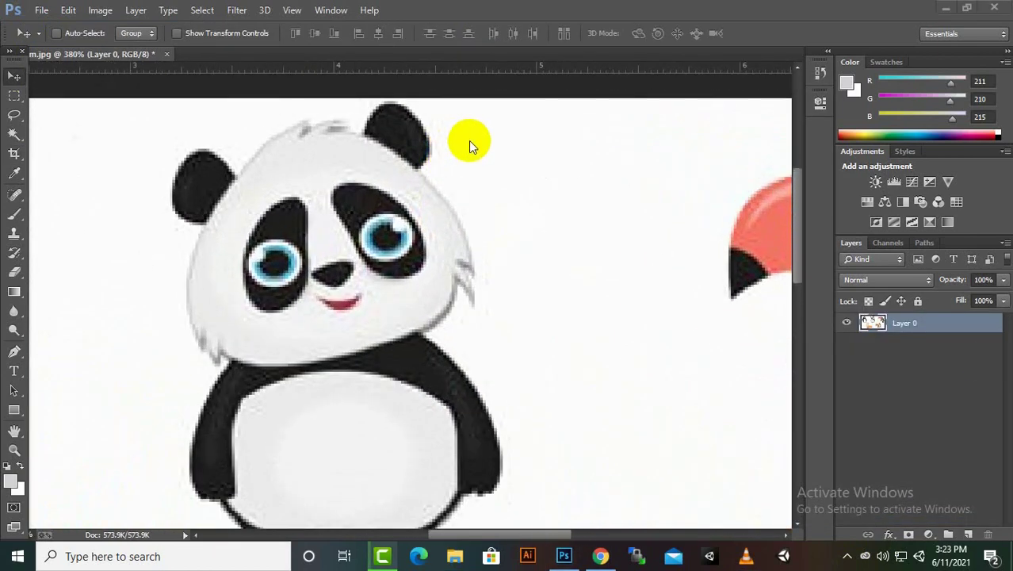
left_click(968, 534)
double_click(905, 323)
type("head")
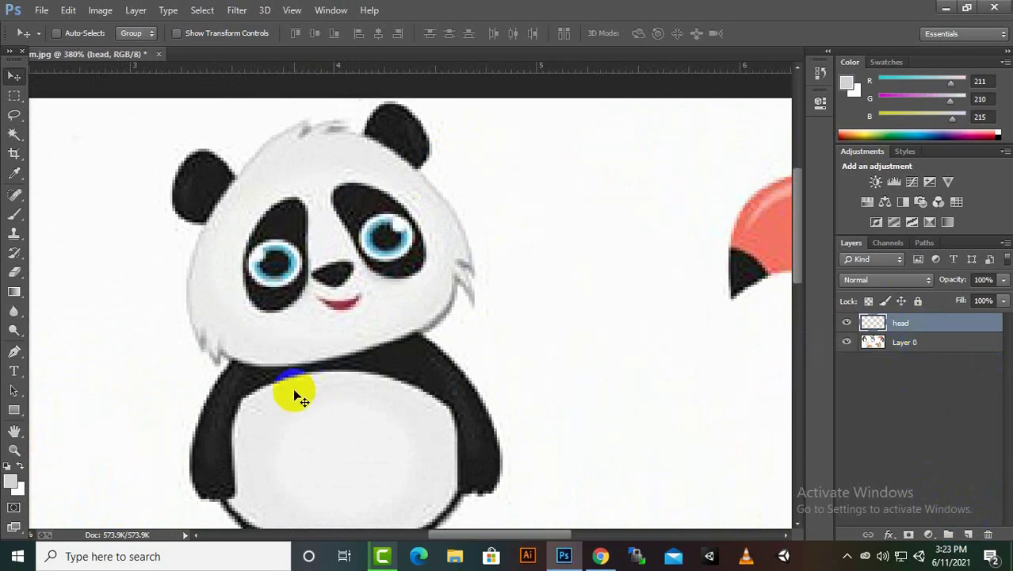
- Set up the Pen tool in Shape mode with no stroke
key("p")
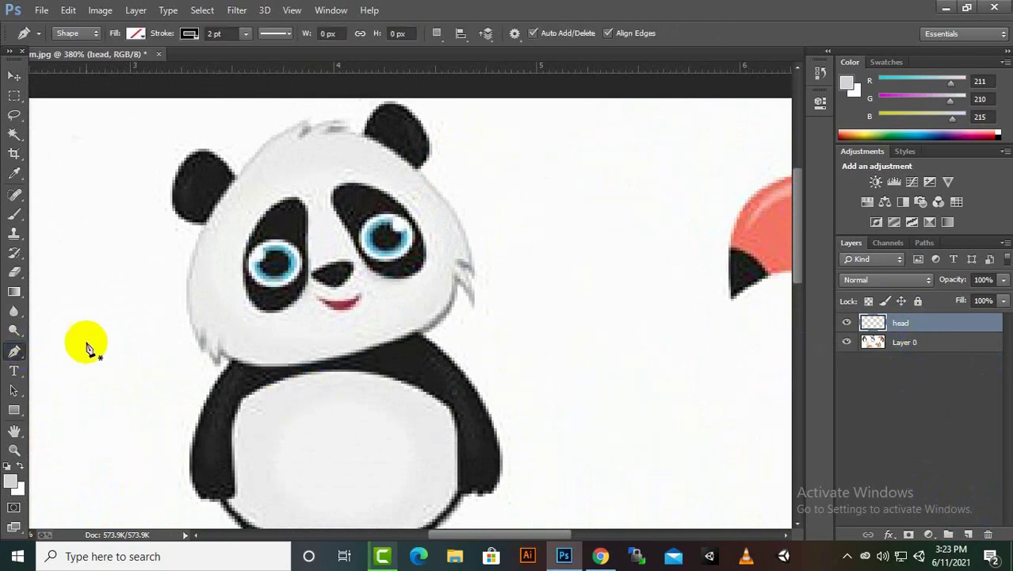
left_click(191, 36)
left_click(125, 64)
left_click(135, 33)
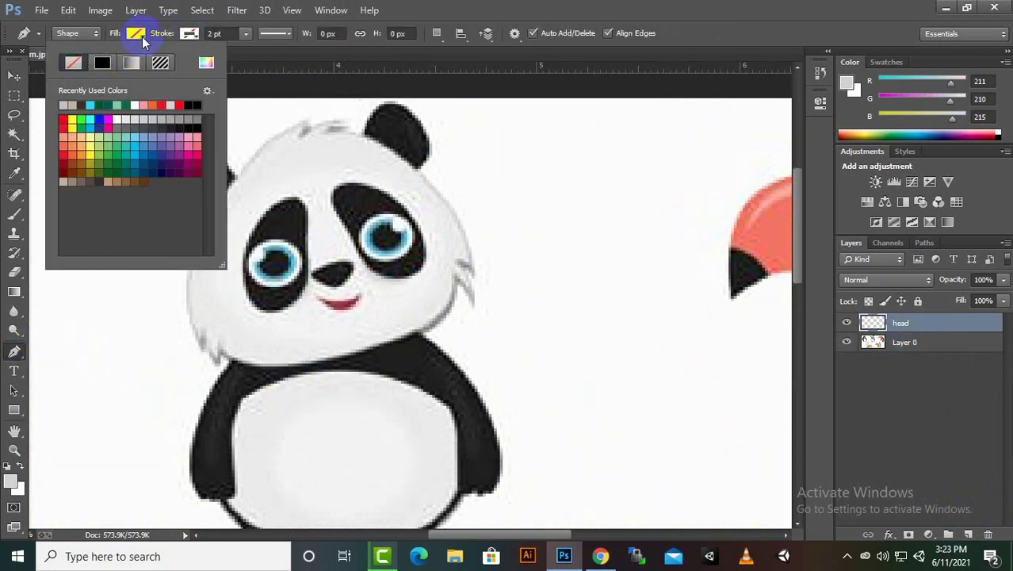
key("Escape")
- Trace the top of the panda's head and fur tuft with curved anchors
scroll(201, 363, "up", 2)
left_click(200, 363)
scroll(222, 317, "up", 2)
mouse_move(317, 131)
left_mouse_down()
mouse_move(652, 176)
mouse_move(603, 224)
left_mouse_up()
scroll(571, 266, "up", 2)
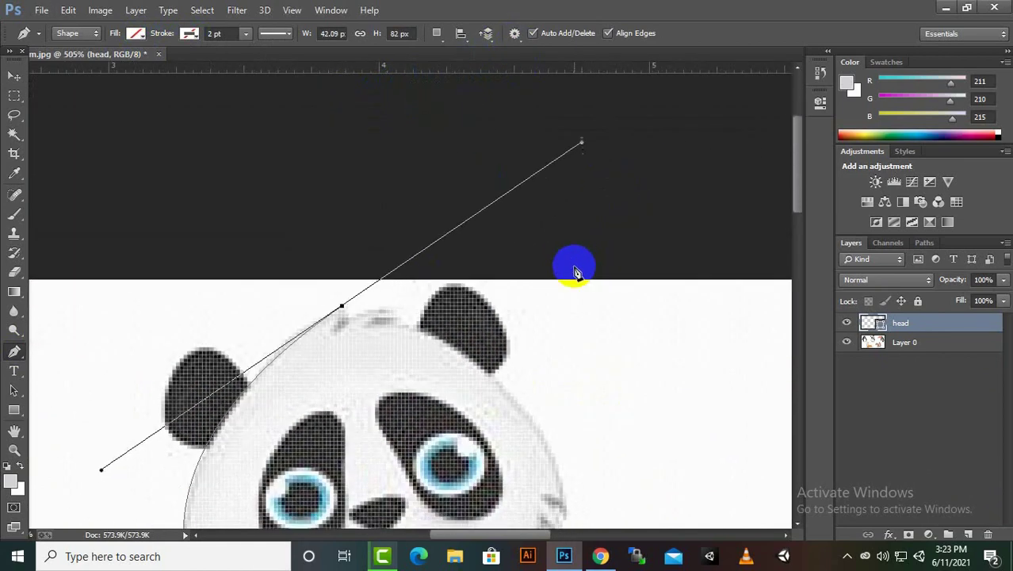
scroll(418, 199, "up", 2)
left_click_drag(338, 296, 322, 312)
left_click(343, 255, "alt")
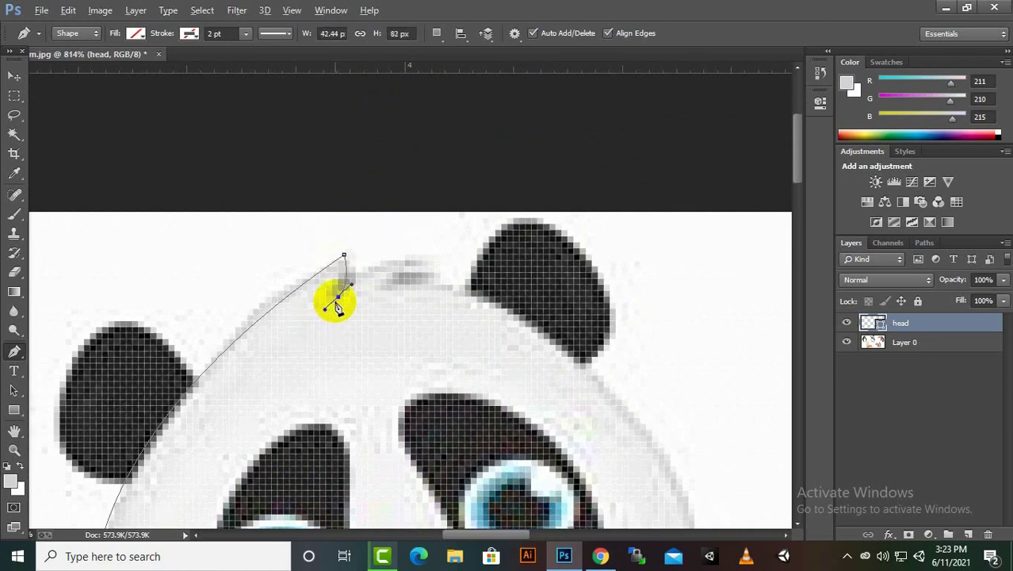
left_click_drag(422, 260, 486, 264)
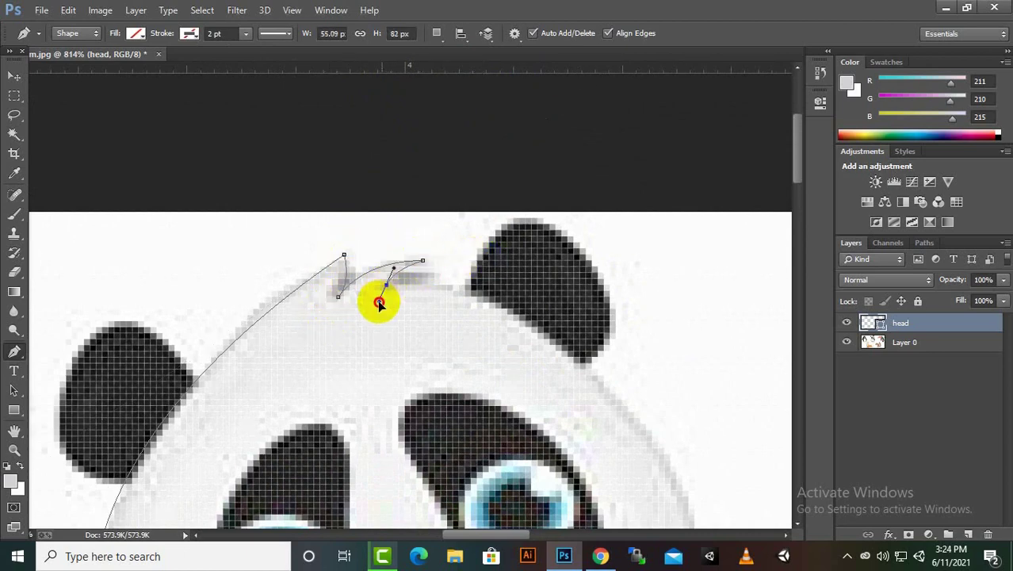
scroll(433, 290, "down", 1)
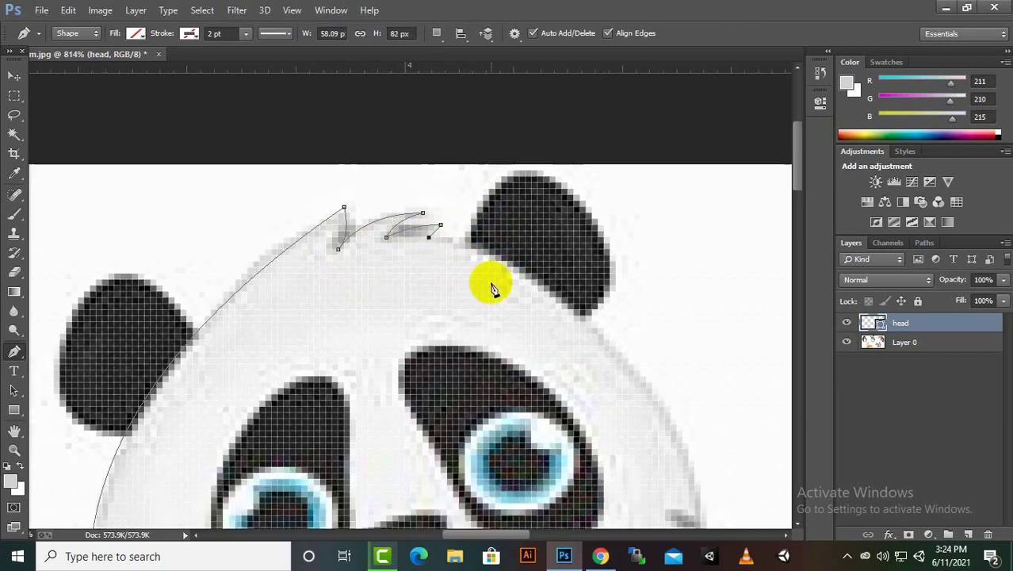
scroll(493, 283, "down", 3)
scroll(689, 238, "down", 10)
scroll(678, 226, "up", 6)
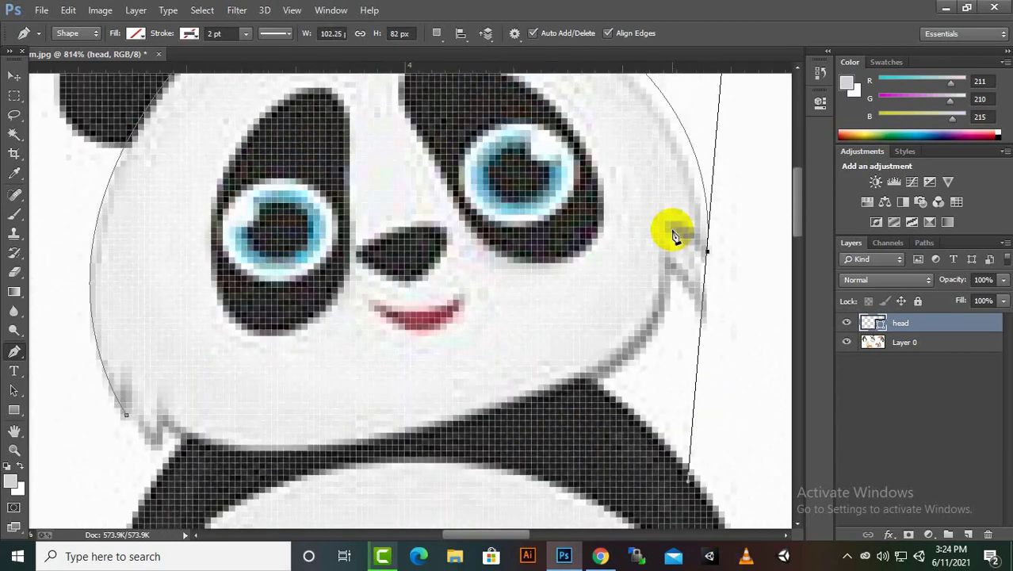
scroll(671, 226, "up", 2)
key("ctrl+z")
- Close the head outline down both cheeks and fill the shape light grey
left_click_drag(702, 362, 694, 452)
scroll(719, 329, "down", 2)
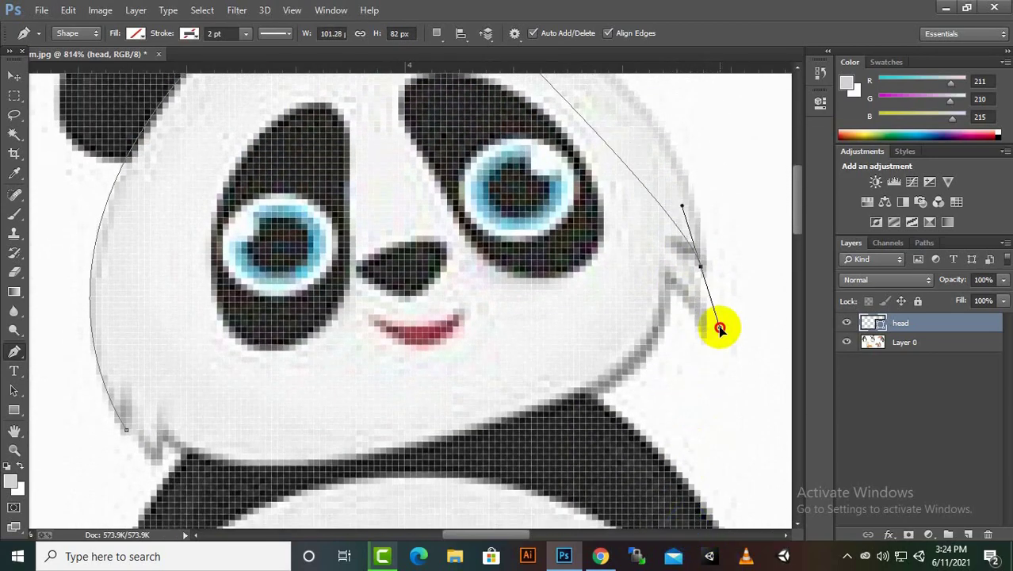
left_click_drag(719, 329, 713, 497)
left_click(700, 266, "alt")
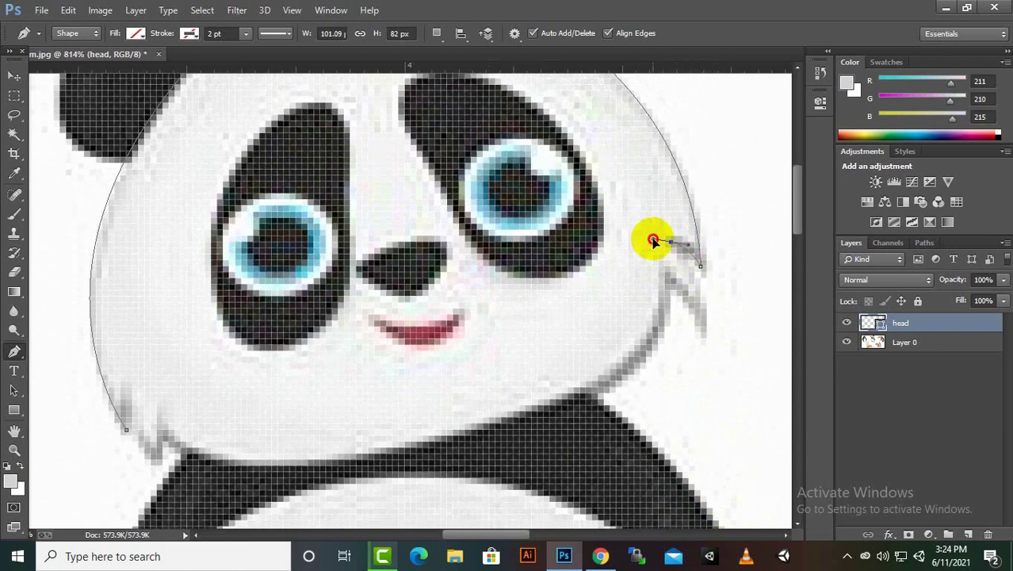
left_click_drag(707, 339, 702, 381)
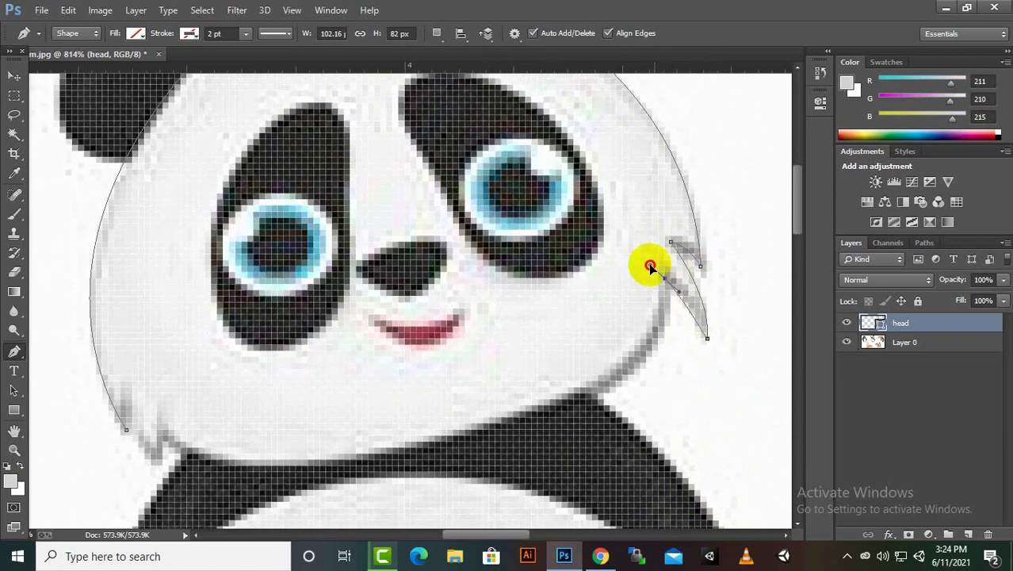
left_click_drag(169, 435, 127, 287)
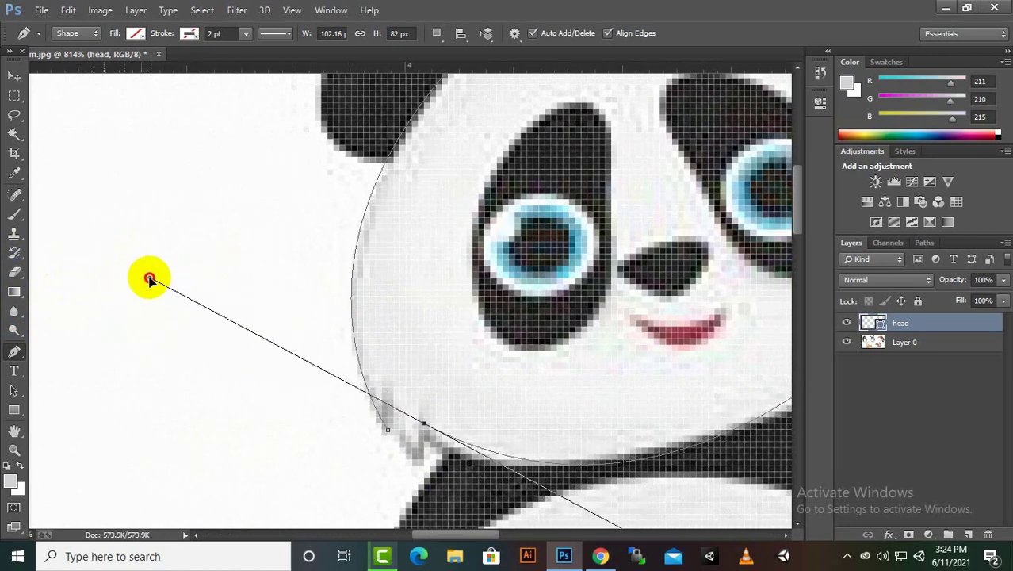
left_click_drag(127, 287, 150, 270)
left_click_drag(394, 399, 394, 346)
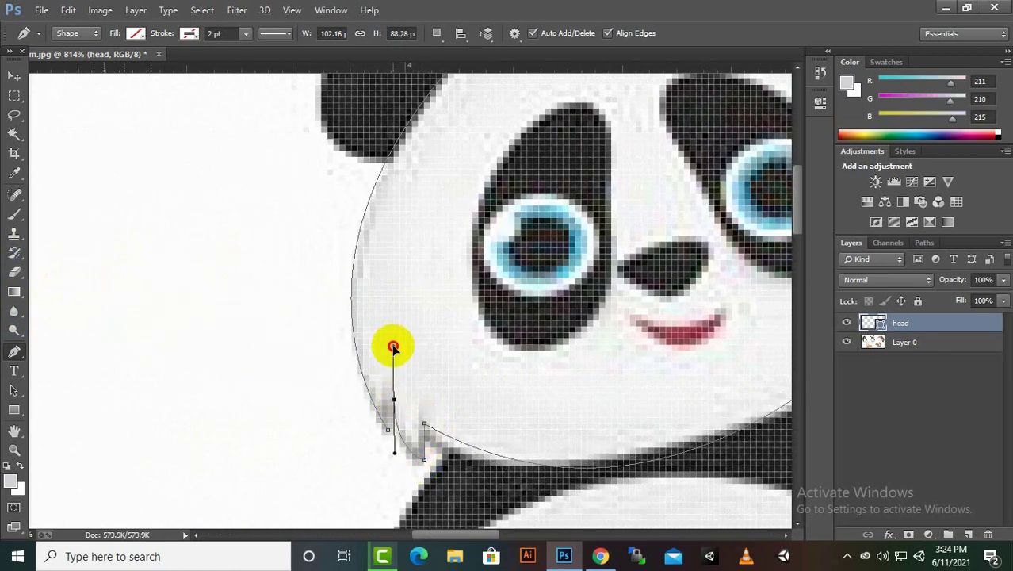
left_click(136, 32)
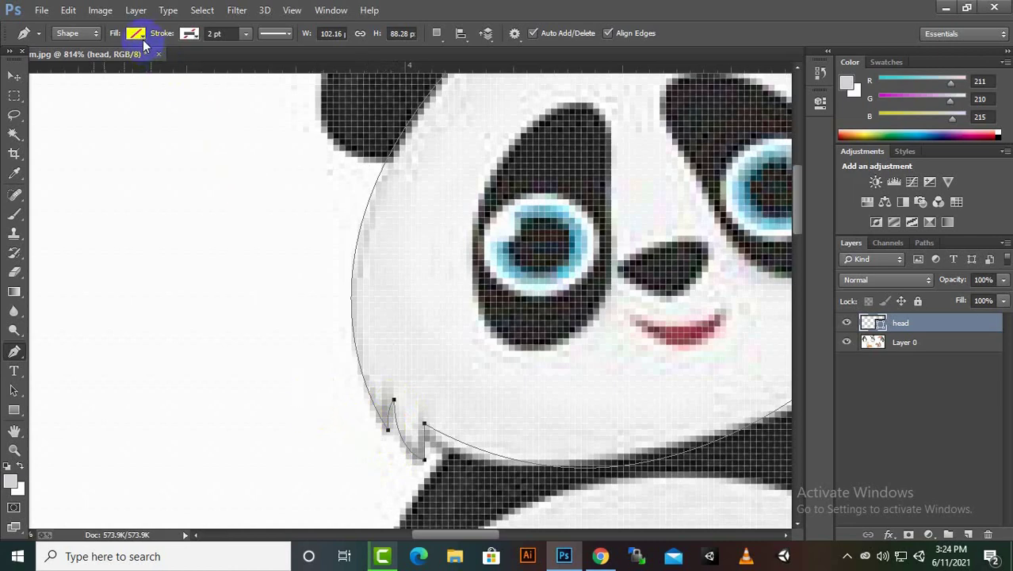
left_click(133, 110)
- Move the grey head shape to the right of the panda reference
left_click(13, 75)
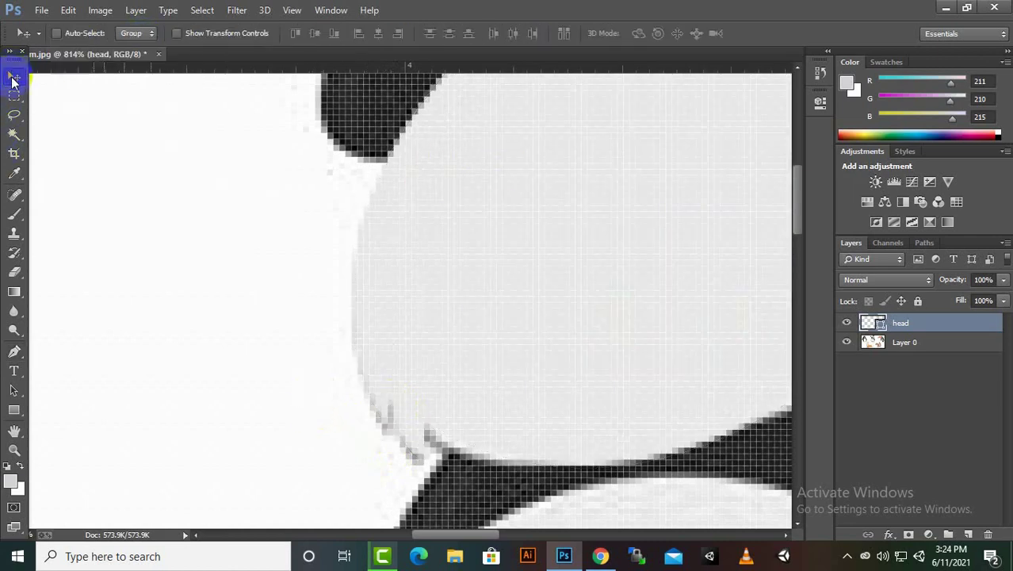
scroll(418, 272, "down", 5)
mouse_move(418, 273)
left_mouse_down()
mouse_move(625, 301)
mouse_move(672, 266)
left_mouse_up()
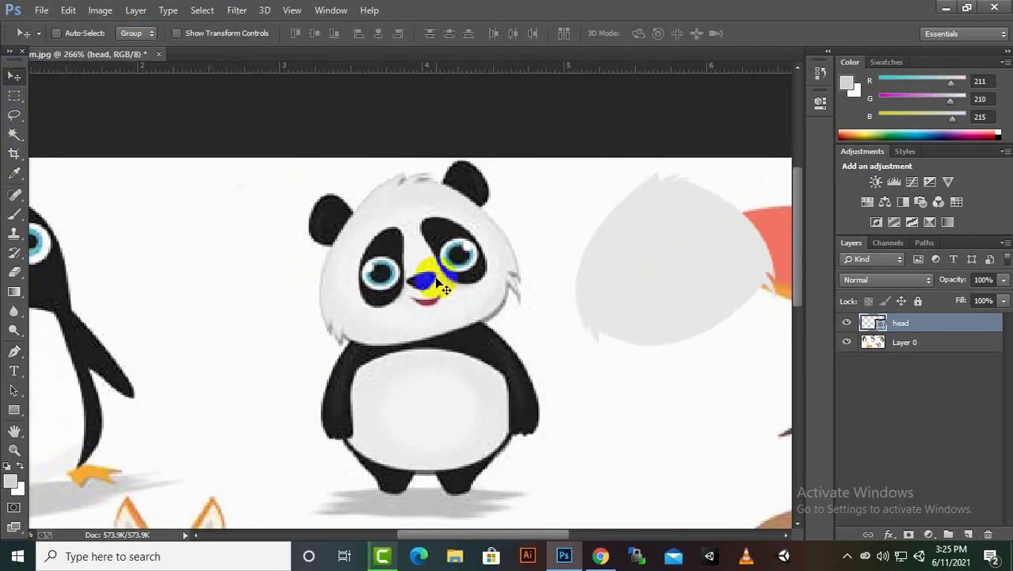
- Draw an ellipse over the panda's right ear and fill it black
right_click(13, 411)
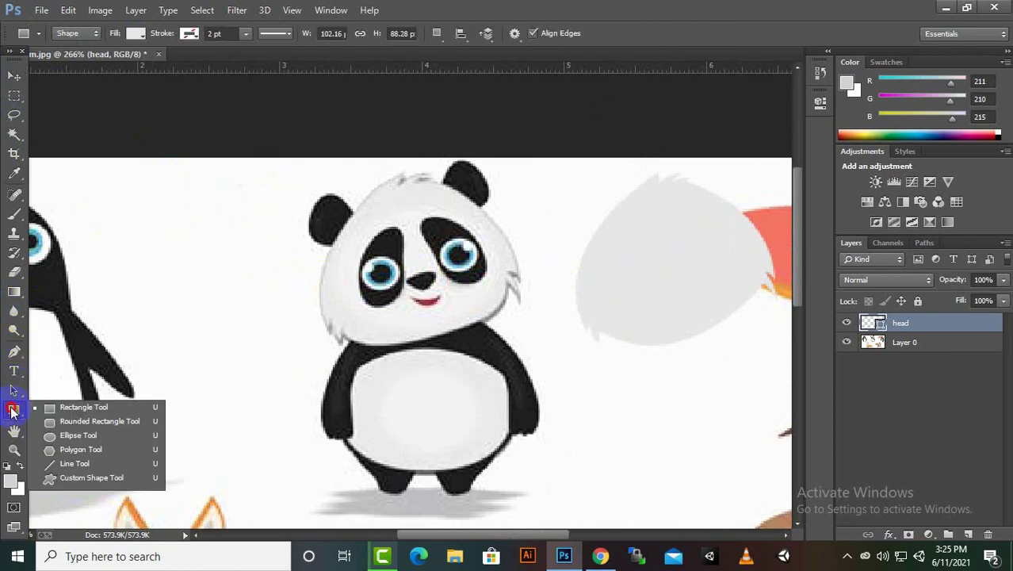
left_click(57, 429)
left_click(969, 538)
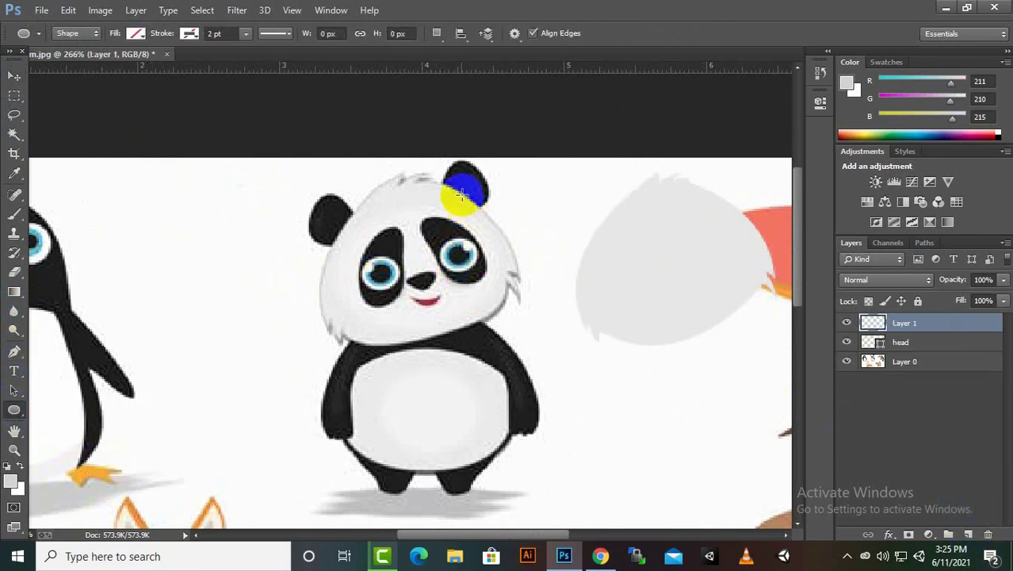
scroll(452, 176, "up", 3)
left_click_drag(441, 182, 499, 154)
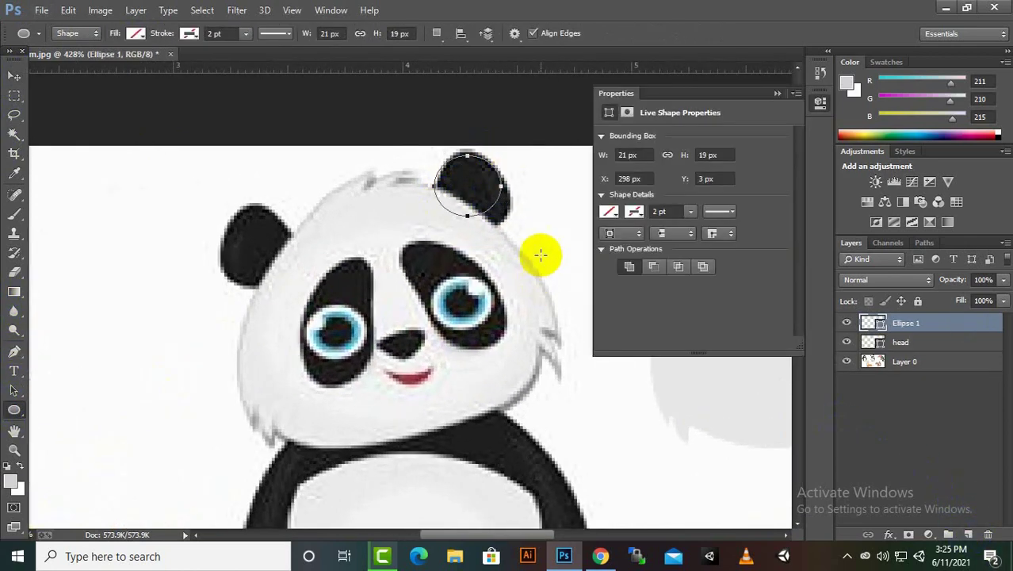
left_click(138, 34)
left_click(77, 117)
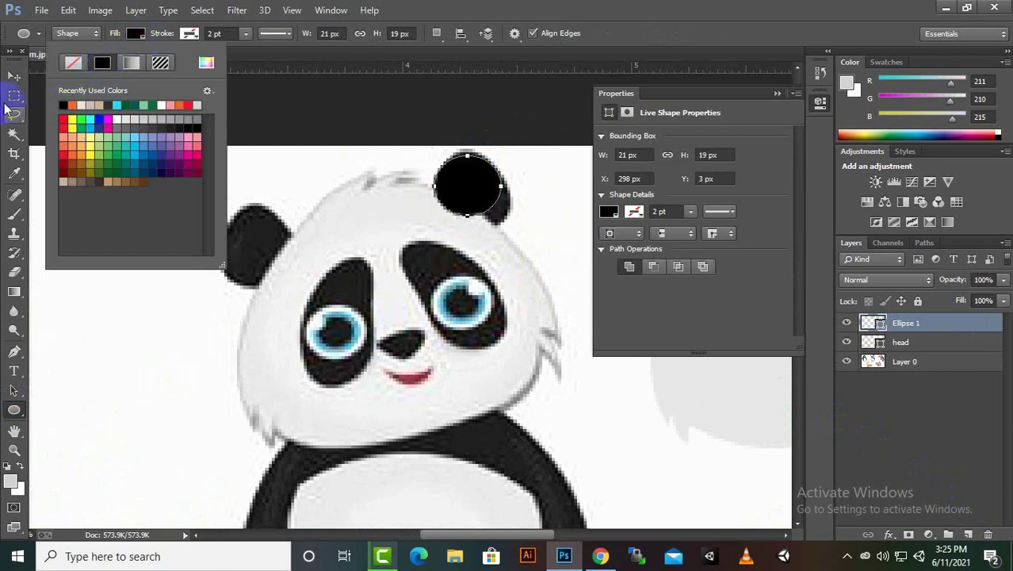
left_click(305, 206)
- Nudge the ear ellipse onto the right ear and recolour it dark brown
left_click(14, 77)
left_click_drag(476, 191, 497, 194)
left_click(14, 409)
left_click(135, 33)
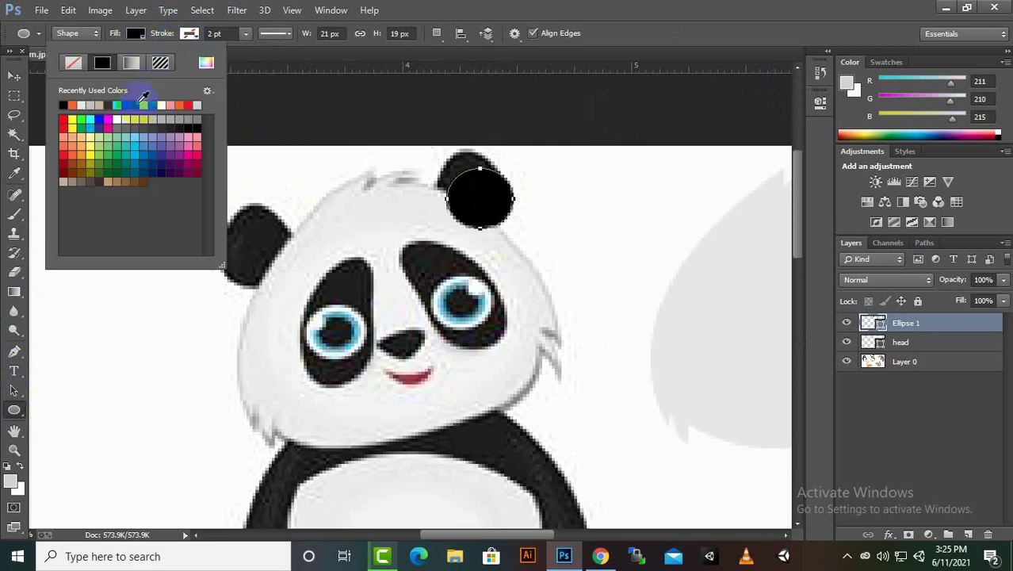
left_click(92, 181)
- Enlarge the ear ellipse to cover the ear and lower its opacity to 63%
left_click(14, 76)
scroll(535, 173, "up", 2)
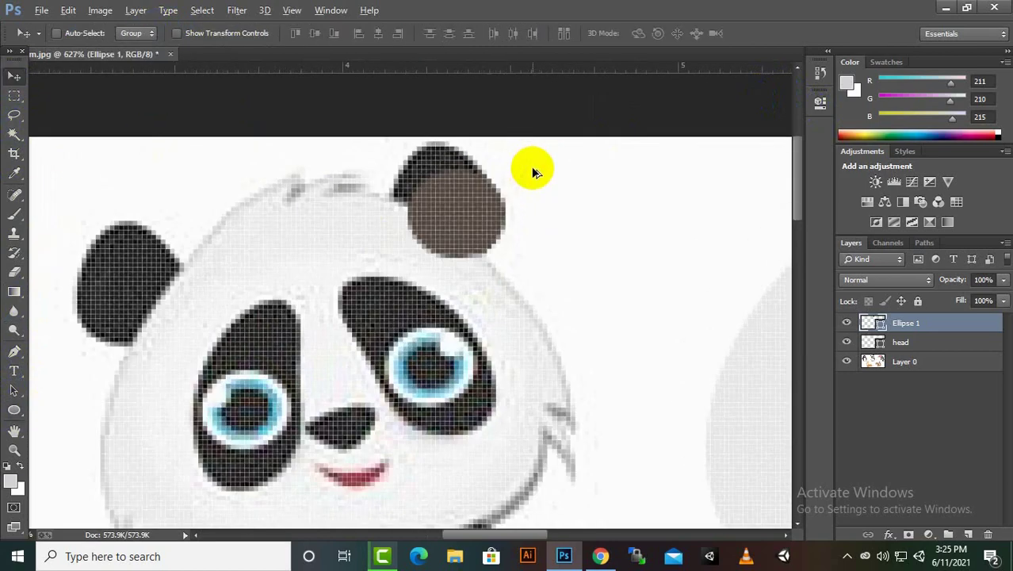
key("ctrl+t")
left_click_drag(406, 151, 379, 141)
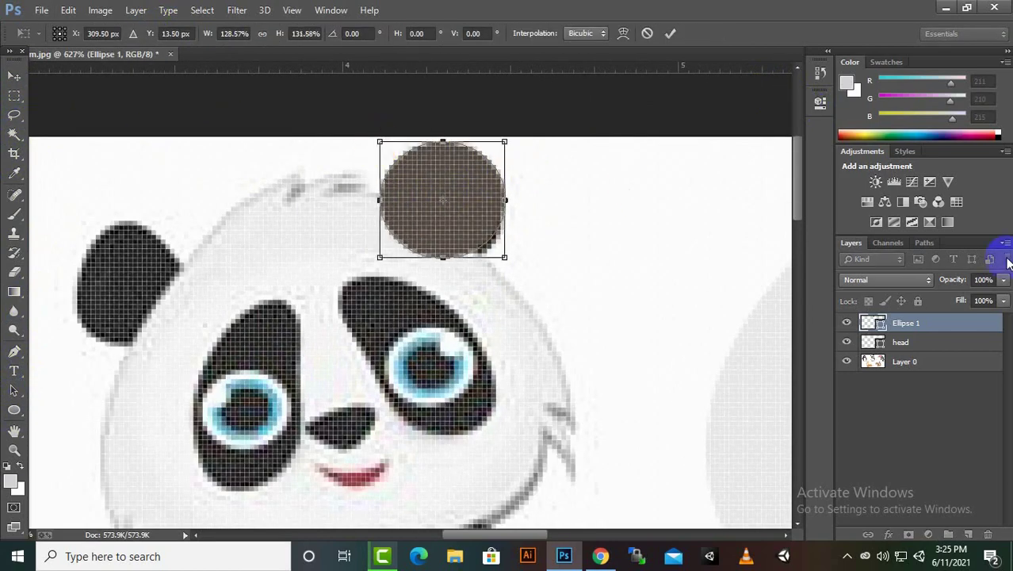
left_click(1003, 279)
left_click_drag(1002, 297, 973, 307)
- Warp the ear ellipse to follow the ear's outline, then restore 100% opacity
right_click(457, 176)
left_click(499, 279)
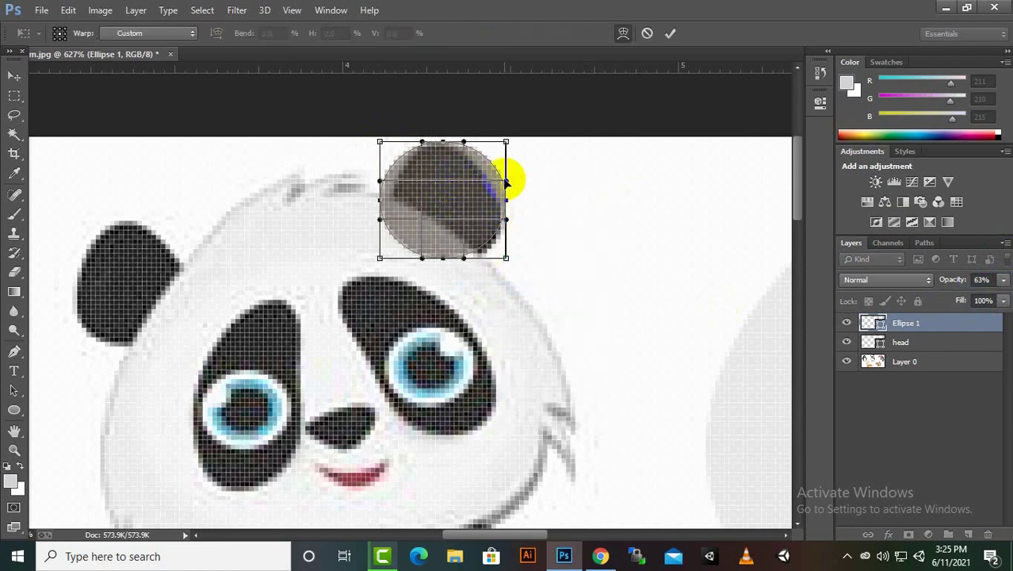
left_click_drag(509, 177, 492, 196)
left_click_drag(501, 144, 487, 151)
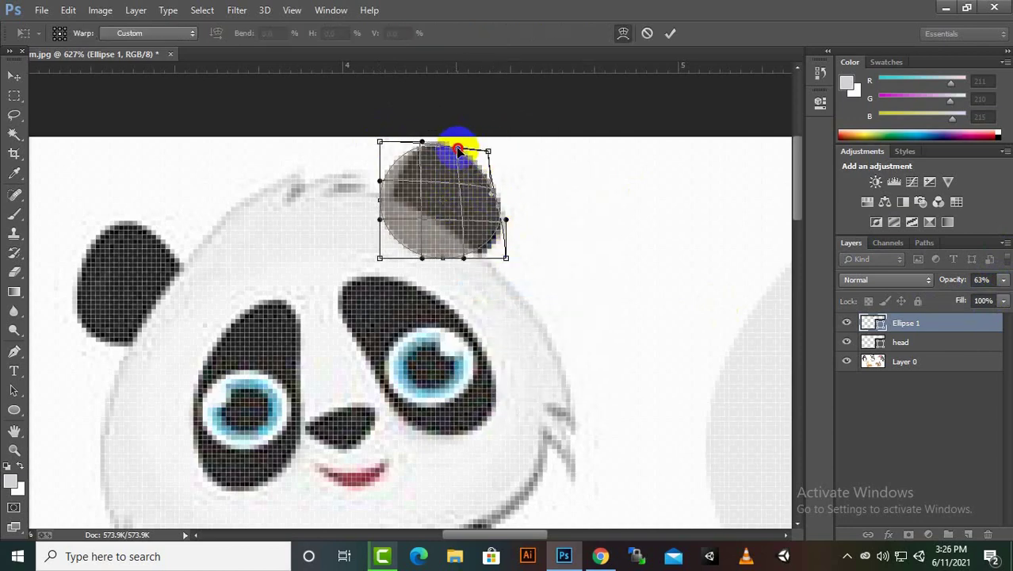
left_click_drag(399, 169, 390, 149)
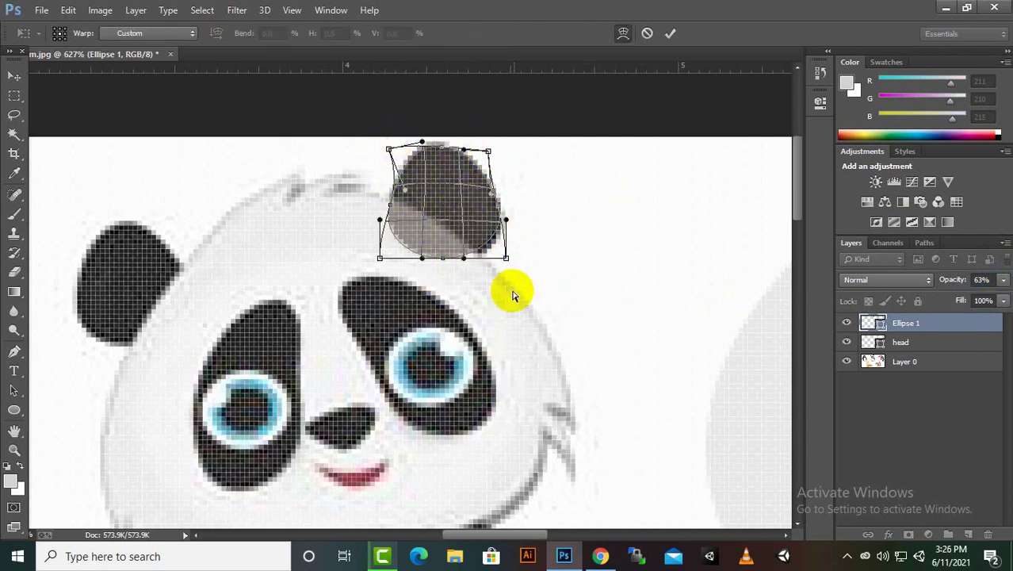
left_click_drag(507, 258, 515, 270)
key("Return")
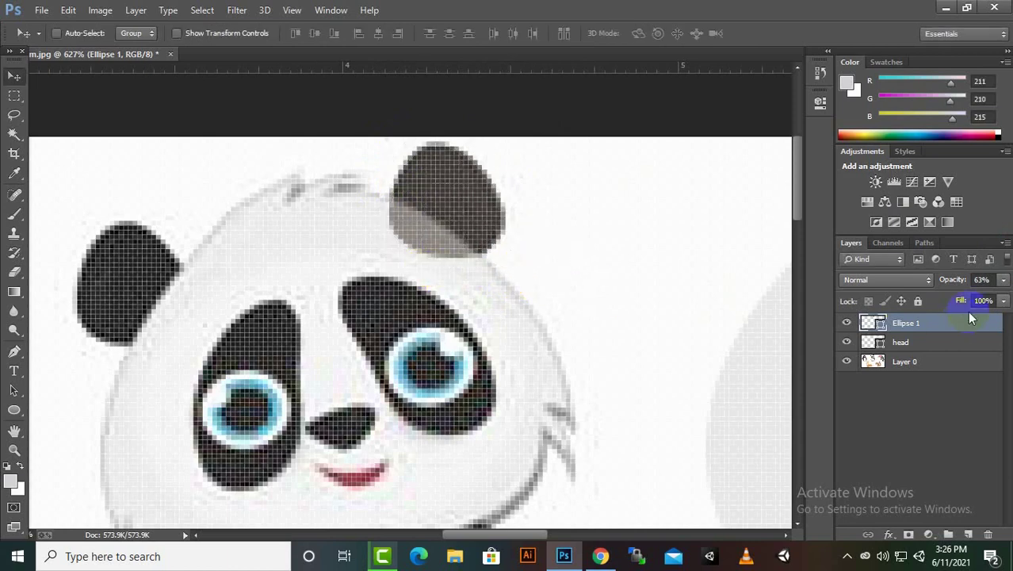
left_click_drag(1002, 279, 997, 315)
- Duplicate the finished ear onto the panda's left ear
mouse_move(458, 249)
left_mouse_down()
mouse_move(140, 334)
mouse_move(131, 351)
left_mouse_up()
key("ctrl+t")
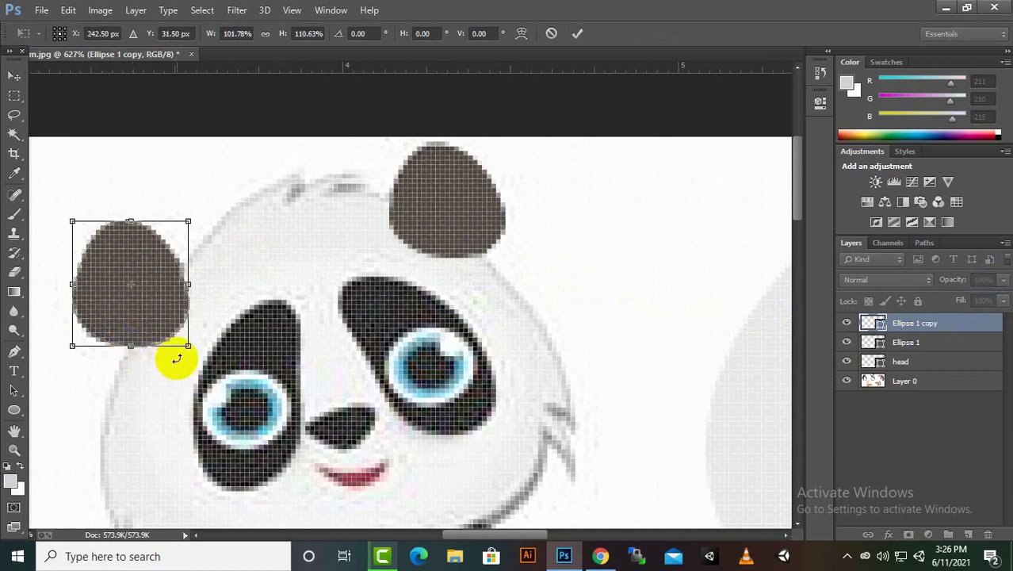
key("Return")
key("ctrl+0")
- Move Ellipse 1 and its copy onto the grey head and put the head in front
left_click(919, 346, "ctrl")
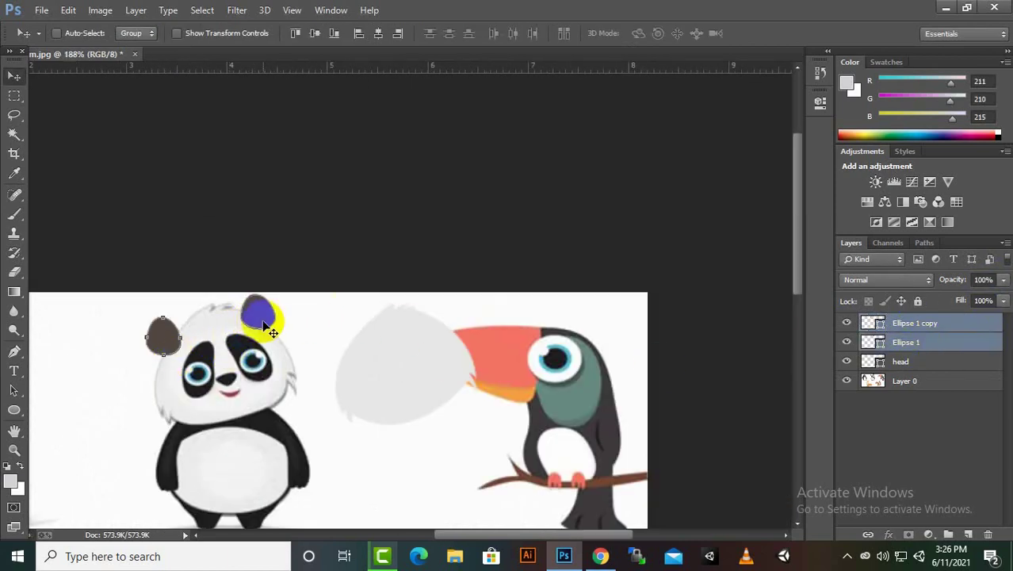
scroll(262, 318, "up", 5)
mouse_move(261, 318)
left_mouse_down()
mouse_move(640, 315)
mouse_move(644, 324)
left_mouse_up()
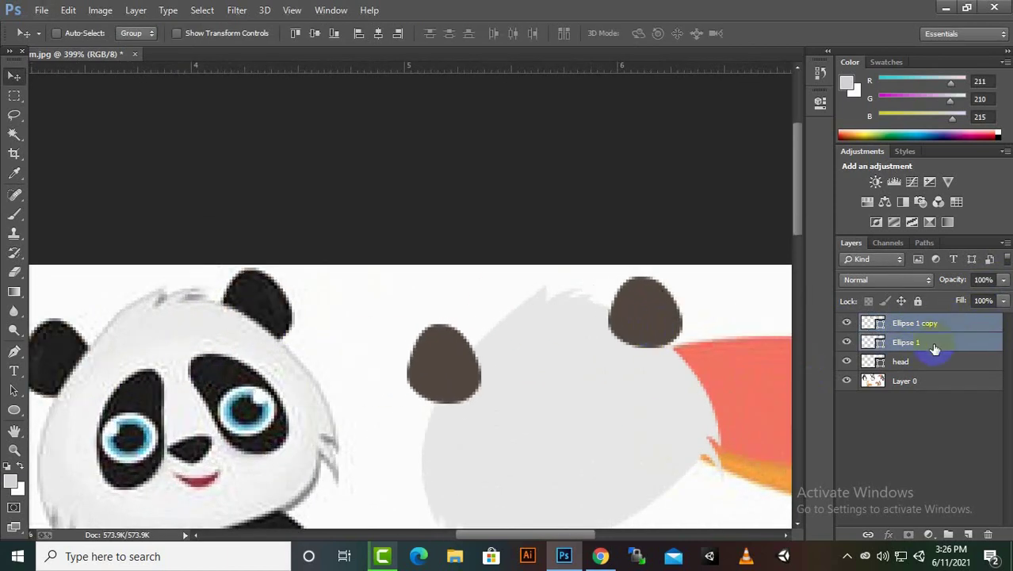
left_click_drag(934, 344, 919, 371)
scroll(615, 341, "down", 3)
scroll(631, 337, "up", 2)
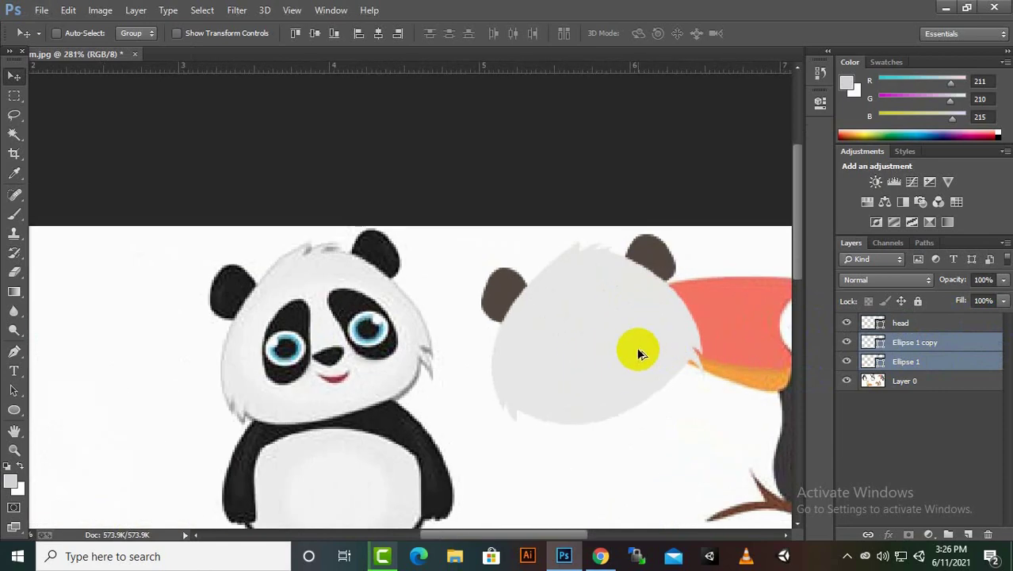
scroll(295, 389, "up", 1)
scroll(295, 389, "up", 1)
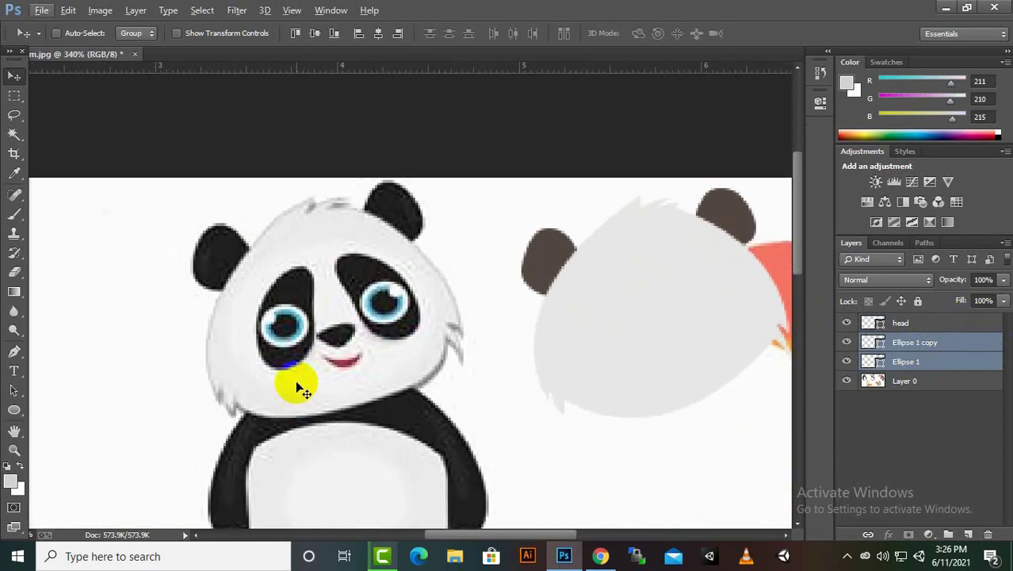
- Draw a brown, semi-transparent ellipse on a new layer over the left eye patch
left_click(14, 410)
left_click(968, 539)
scroll(384, 301, "up", 2)
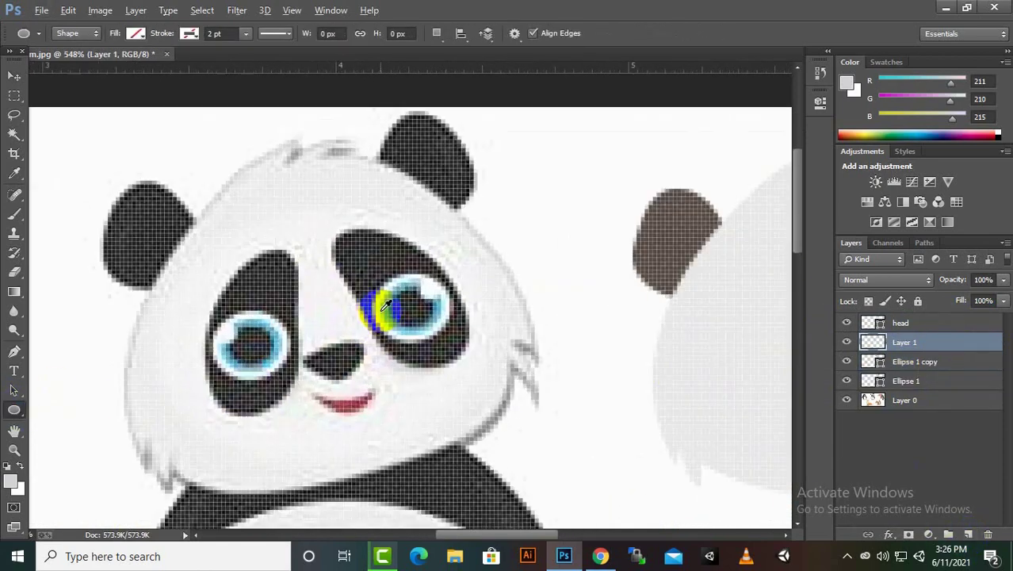
left_click_drag(236, 261, 295, 414)
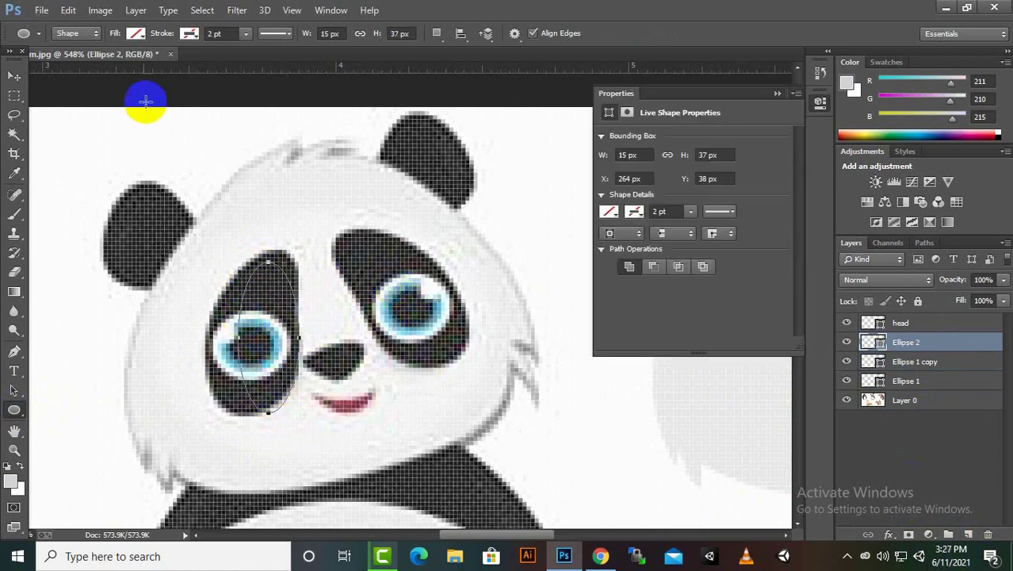
left_click(136, 33)
left_click(72, 120)
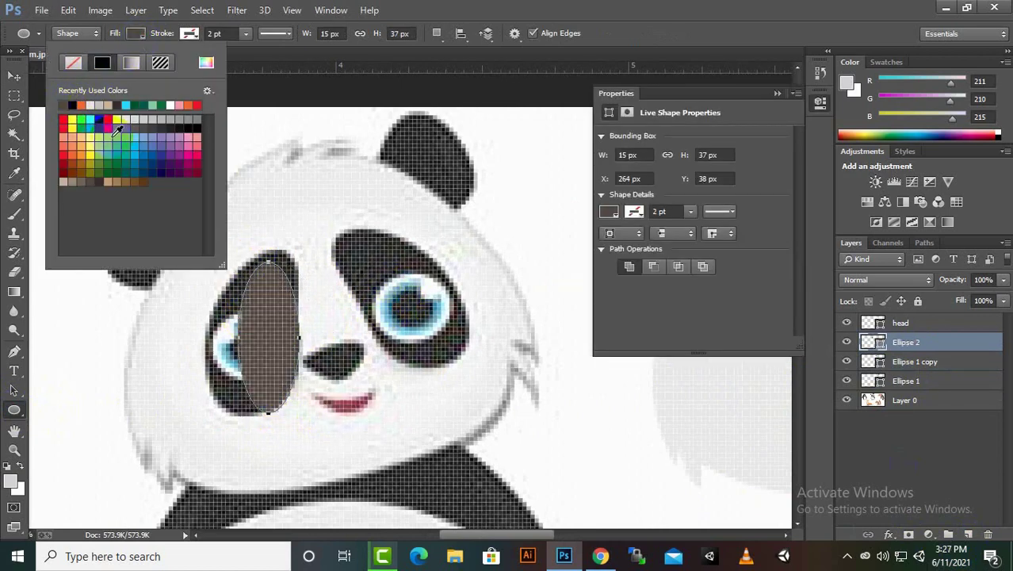
left_click(776, 93)
left_click_drag(1003, 279, 973, 296)
- Position the ellipse over the left eye patch and warp it toward the patch's shape
scroll(386, 302, "up", 2)
scroll(39, 375, "up", 1)
key("v")
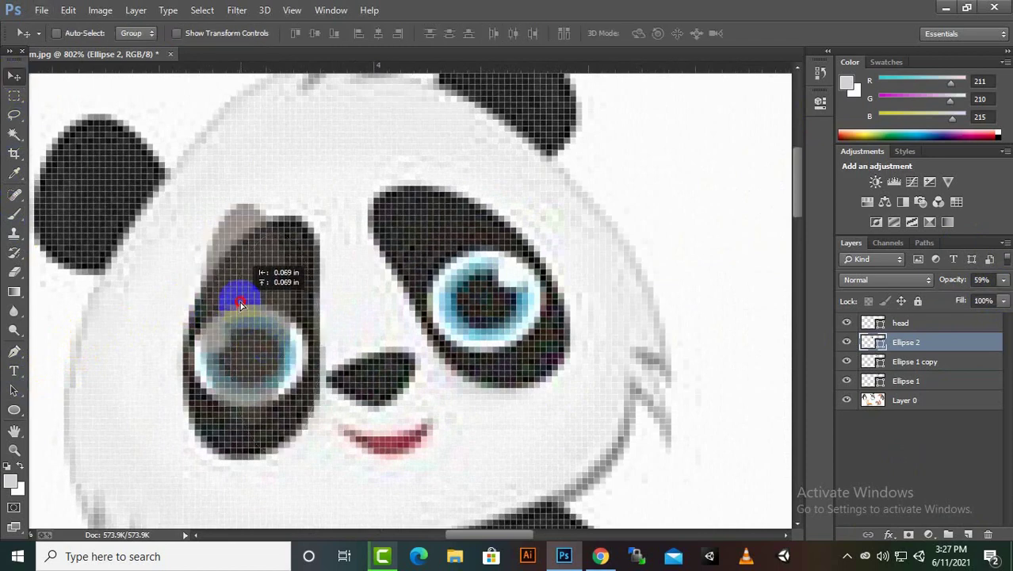
left_click_drag(250, 285, 279, 327)
key("ctrl+t")
right_click(309, 269)
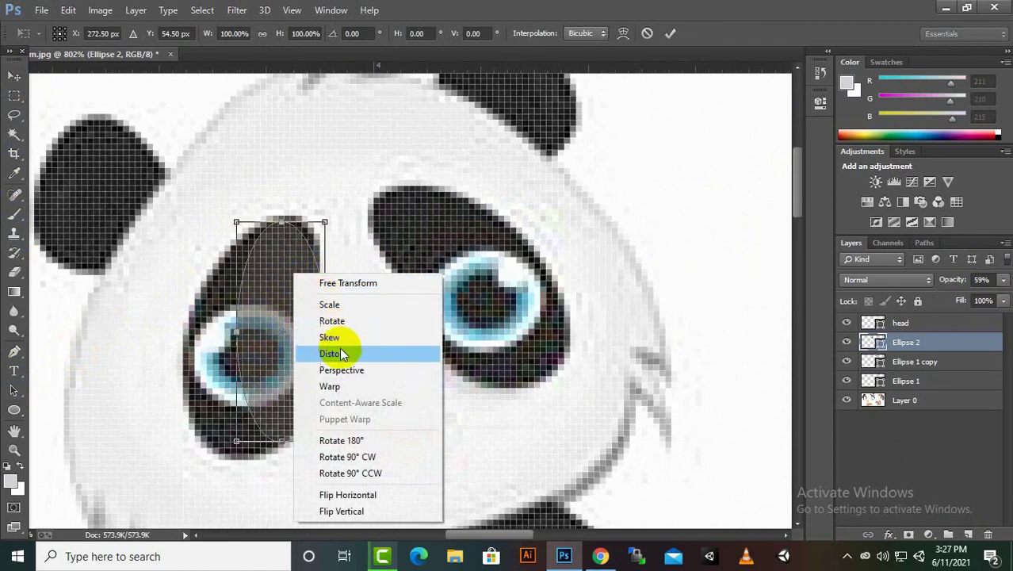
left_click(341, 384)
scroll(304, 224, "up", 1)
left_click_drag(303, 223, 319, 190)
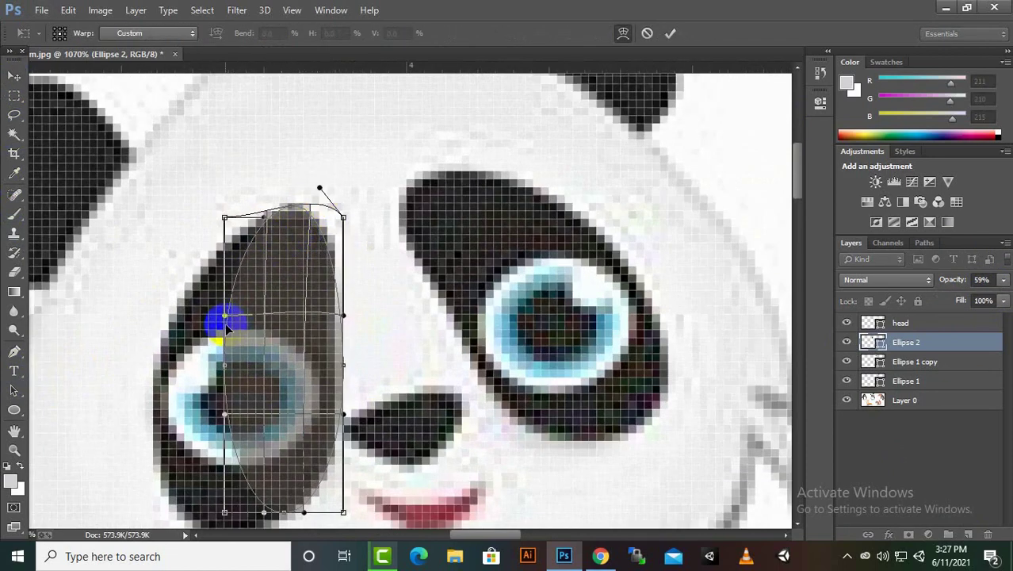
left_click_drag(219, 316, 113, 325)
mouse_move(229, 425)
left_mouse_down()
mouse_move(238, 416)
mouse_move(181, 416)
mouse_move(169, 476)
mouse_move(292, 367)
left_mouse_up()
- Finish warping the eye patch's edges, restore full opacity and apply the warp
scroll(291, 367, "down", 1)
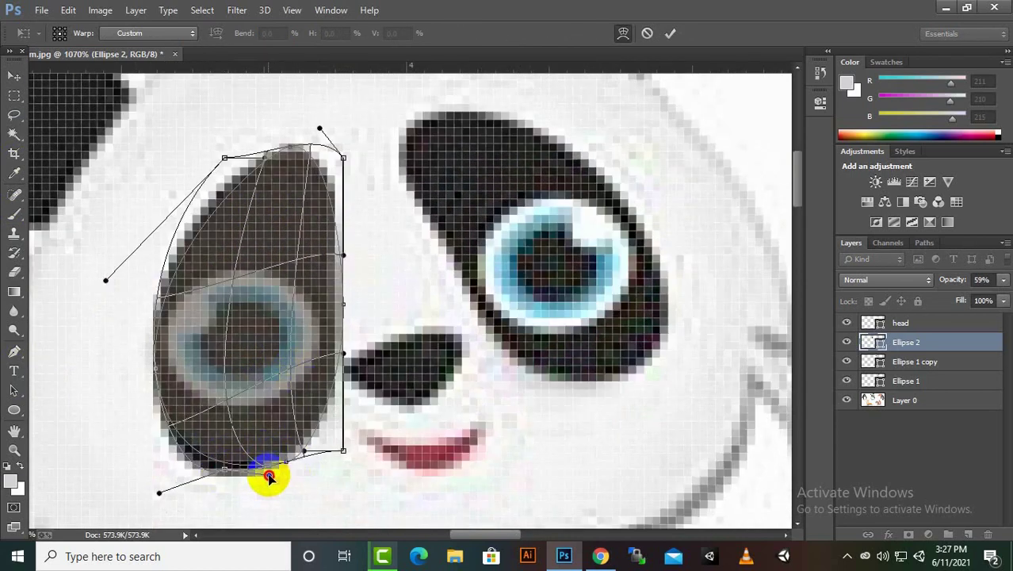
left_click_drag(339, 452, 325, 453)
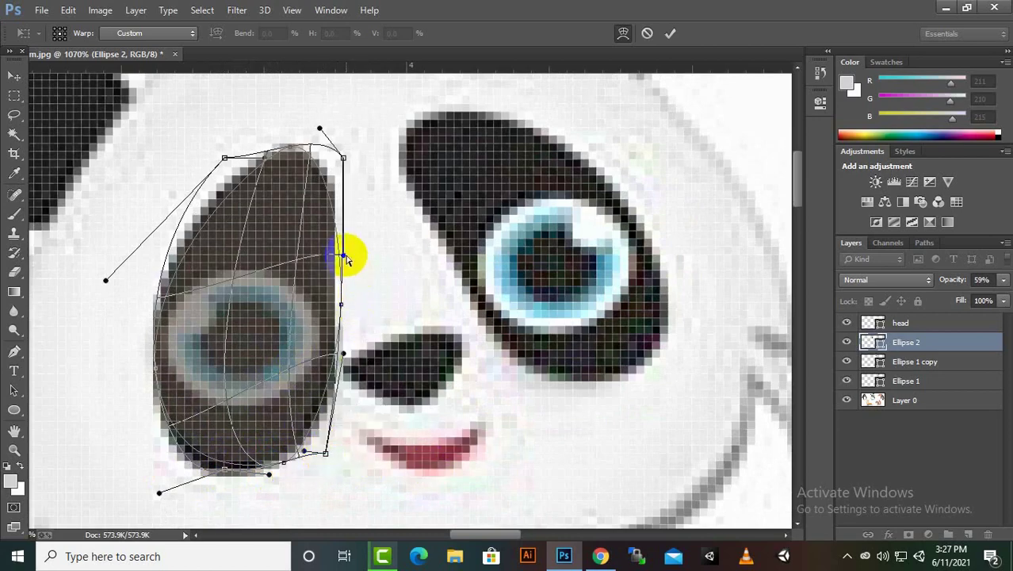
left_click_drag(342, 254, 331, 257)
left_click_drag(997, 297, 1004, 298)
scroll(267, 349, "down", 3)
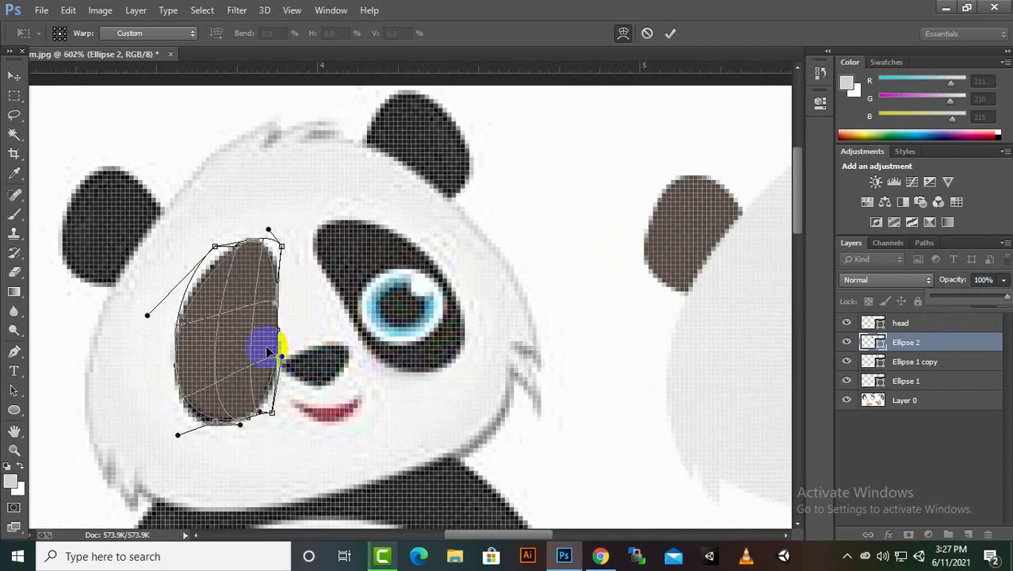
key("v")
left_click(432, 222)
- Duplicate the eye patch, flip, resize and rotate the copy over the right eye patch
left_click_drag(222, 351, 348, 338, "alt")
key("ctrl+t")
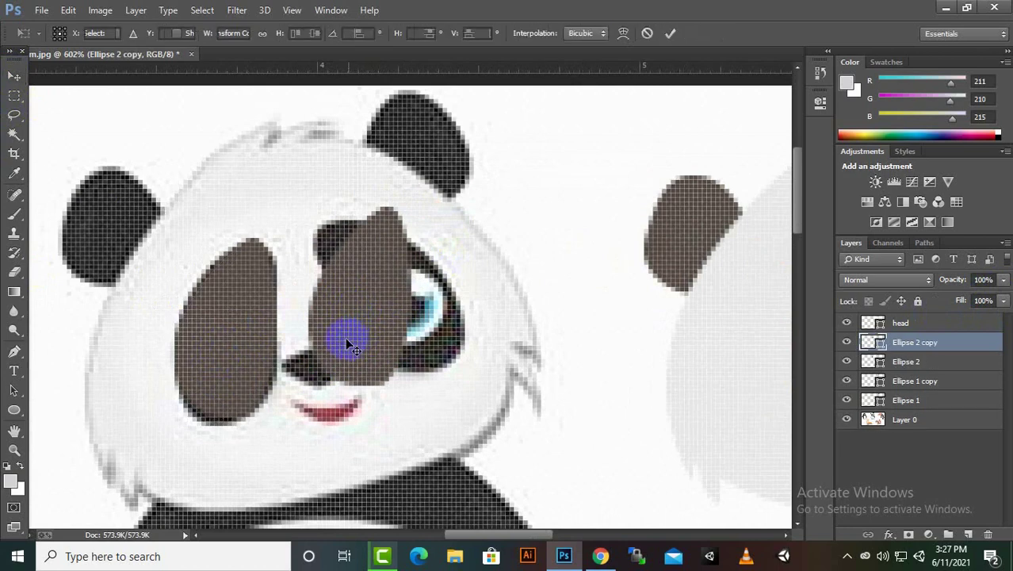
left_click_drag(294, 294, 492, 294)
left_click(1003, 279)
left_click_drag(1003, 297, 982, 296)
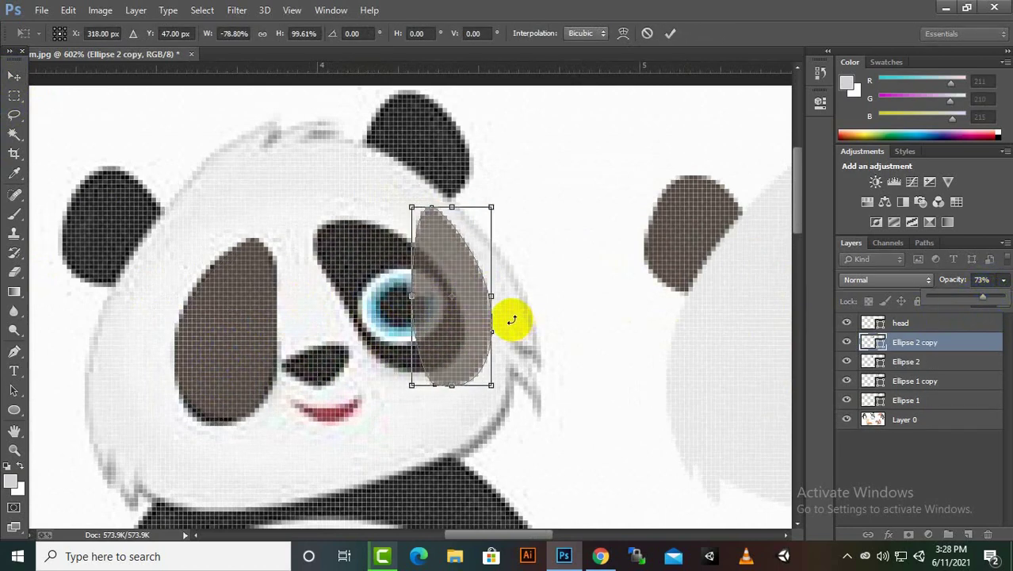
left_click_drag(411, 297, 384, 297)
left_click_drag(500, 376, 543, 357)
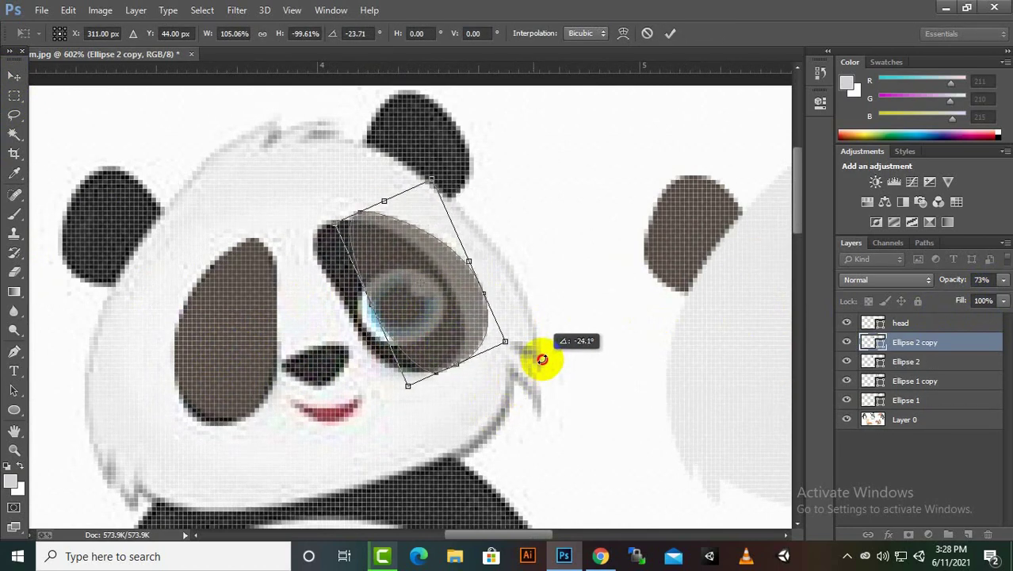
left_click_drag(408, 340, 456, 349)
left_click(1003, 279)
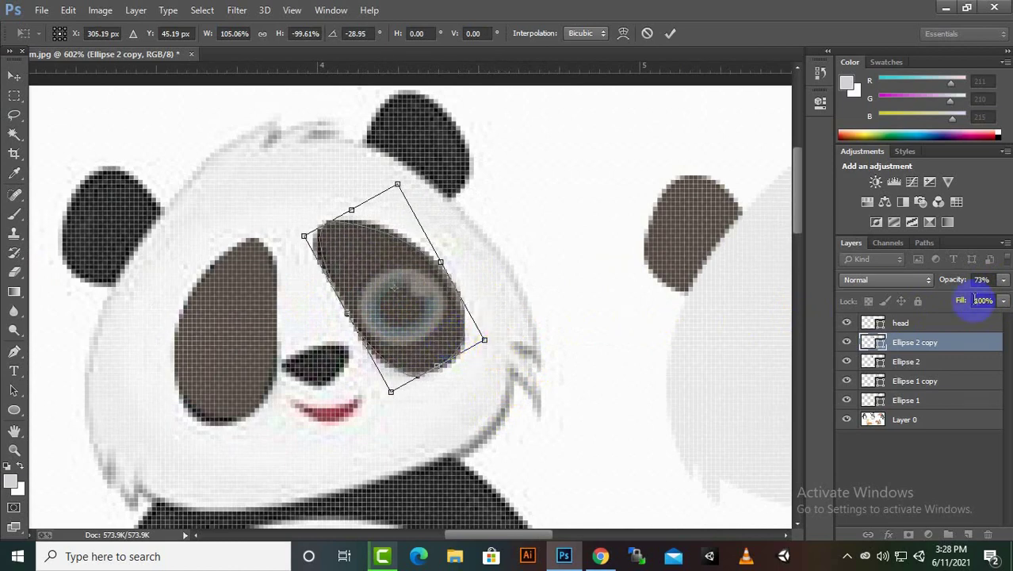
left_click_drag(981, 296, 1008, 296)
key("Return")
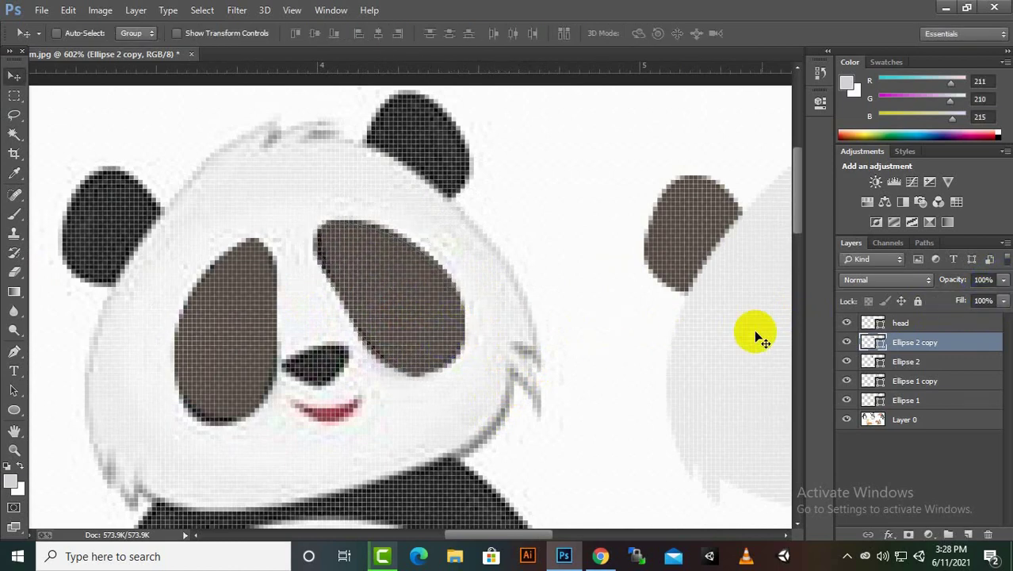
- Move both eye patches onto the traced head and bring them in front of it
left_click(905, 361, "ctrl")
scroll(413, 390, "up", 2)
scroll(442, 339, "up", 2)
left_click_drag(443, 339, 744, 324)
key("ctrl+shift+bracketright")
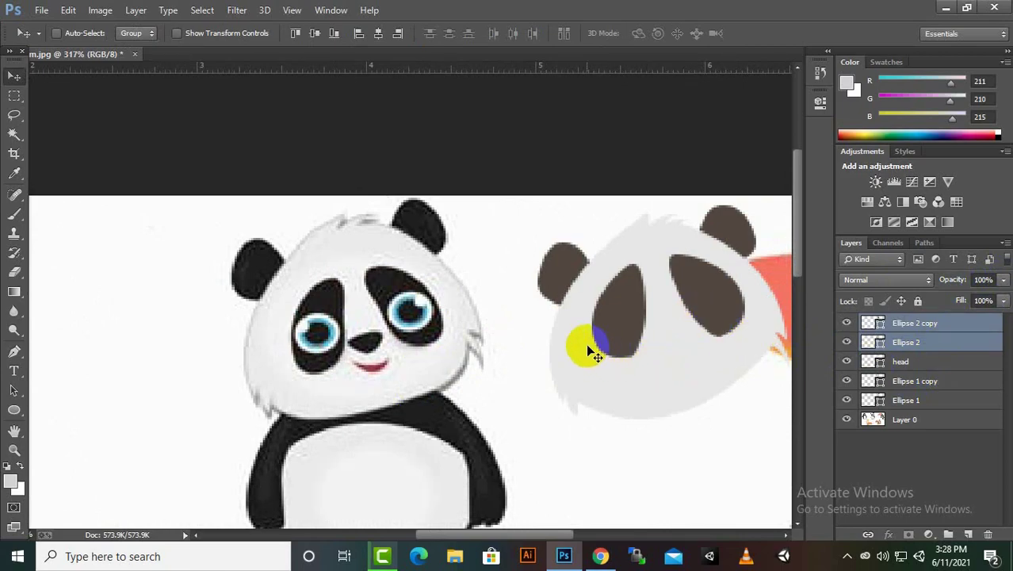
scroll(179, 366, "down", 1)
scroll(204, 361, "up", 2)
scroll(600, 333, "up", 1)
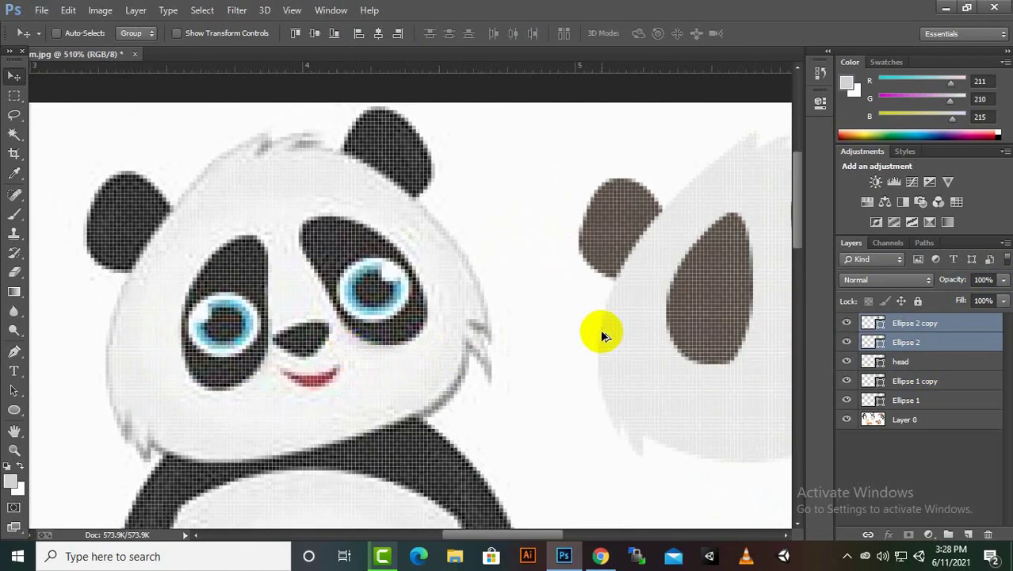
- Draw a semi-transparent ellipse over the reference panda's nose
left_click(14, 411)
scroll(327, 325, "up", 1)
left_click_drag(236, 341, 347, 389)
key("v")
left_click_drag(1004, 280, 930, 311)
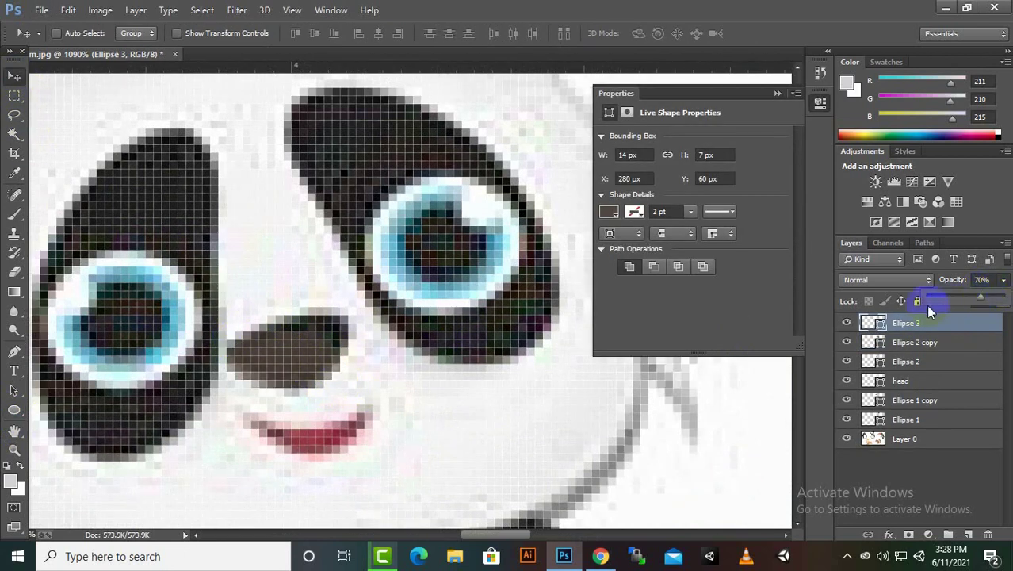
- Warp the nose ellipse to match the nose shape, restore full opacity and apply it
key("ctrl+t")
right_click(294, 344)
left_click(351, 294)
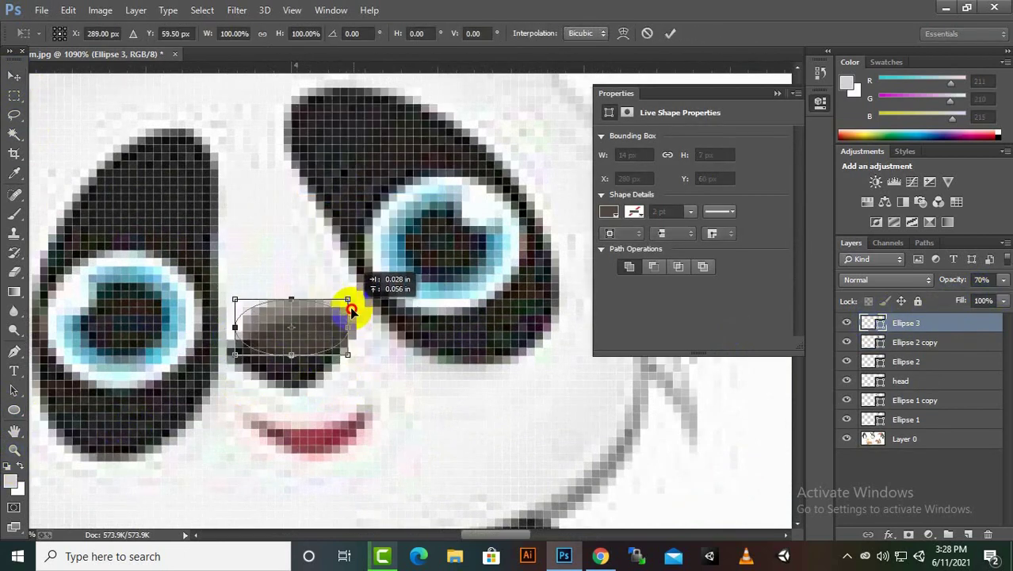
right_click(334, 359)
left_click(367, 217)
mouse_move(356, 331)
left_mouse_down()
mouse_move(363, 284)
mouse_move(363, 300)
left_mouse_up()
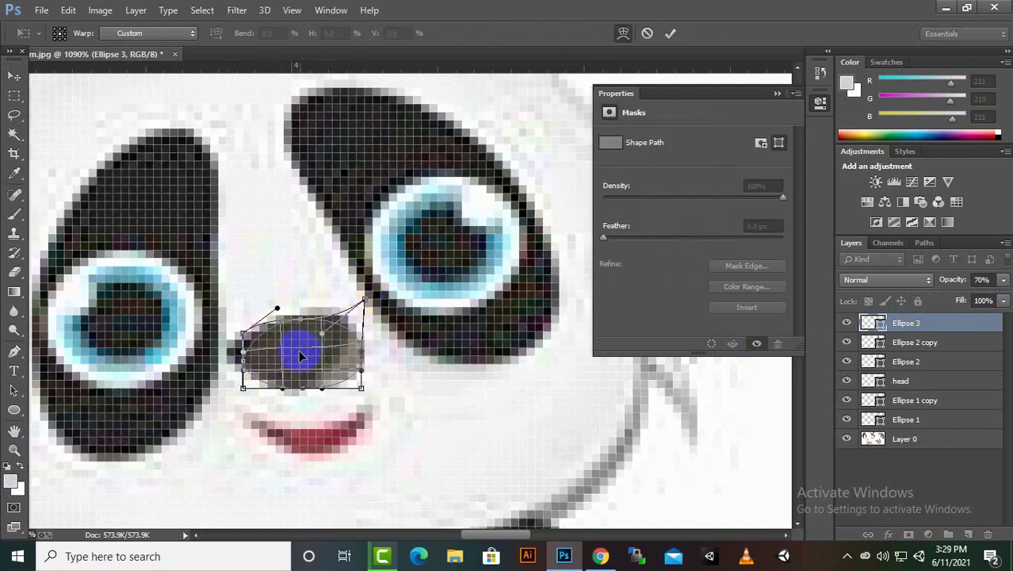
left_click_drag(297, 343, 305, 328)
scroll(268, 398, "down", 3)
left_click(777, 93)
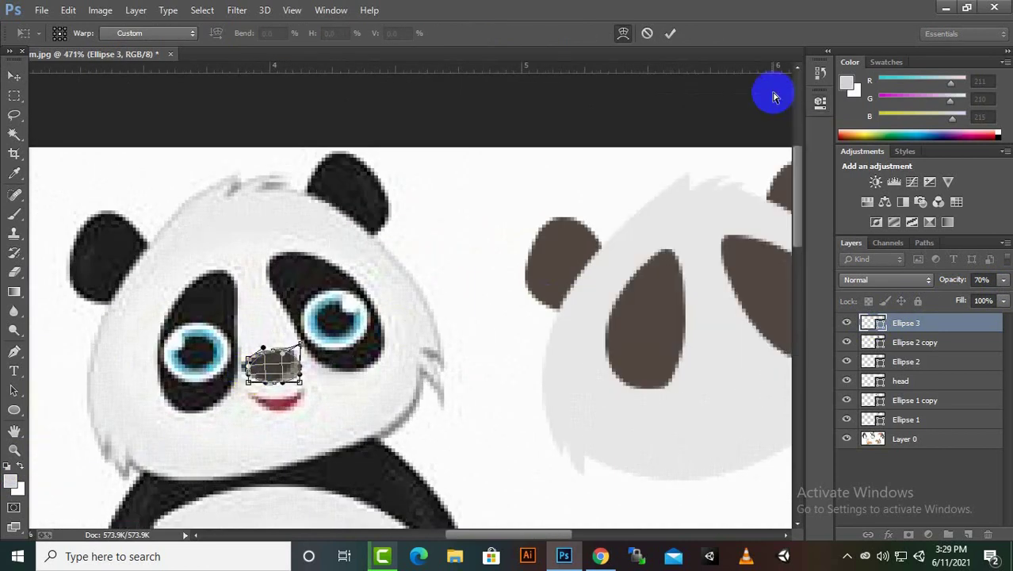
left_click(1003, 280)
left_click(14, 75)
left_click(432, 216)
- Move the nose onto the traced head, tilt it, and settle it between the eye patches
left_click_drag(274, 366, 718, 349)
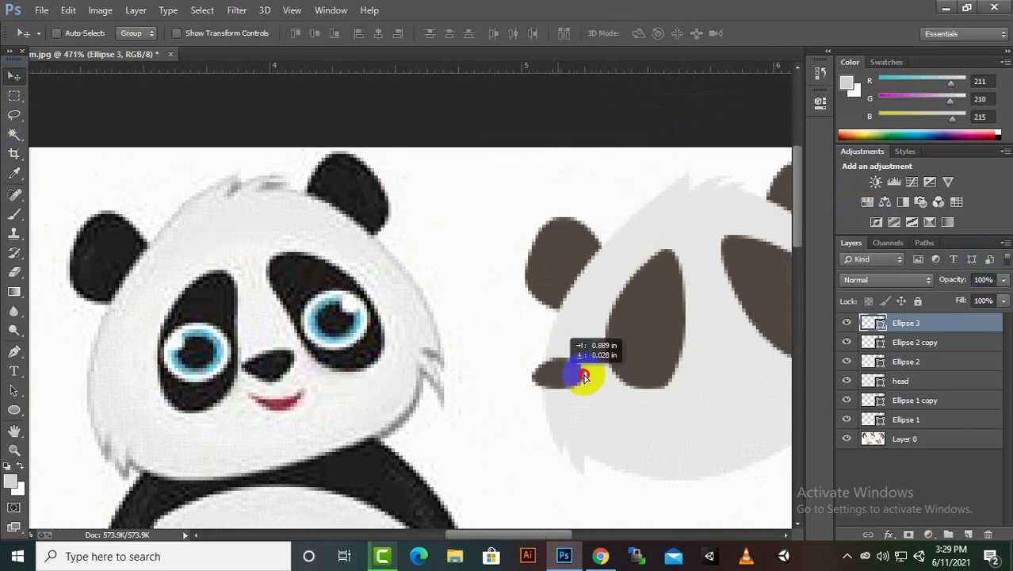
key("ctrl+t")
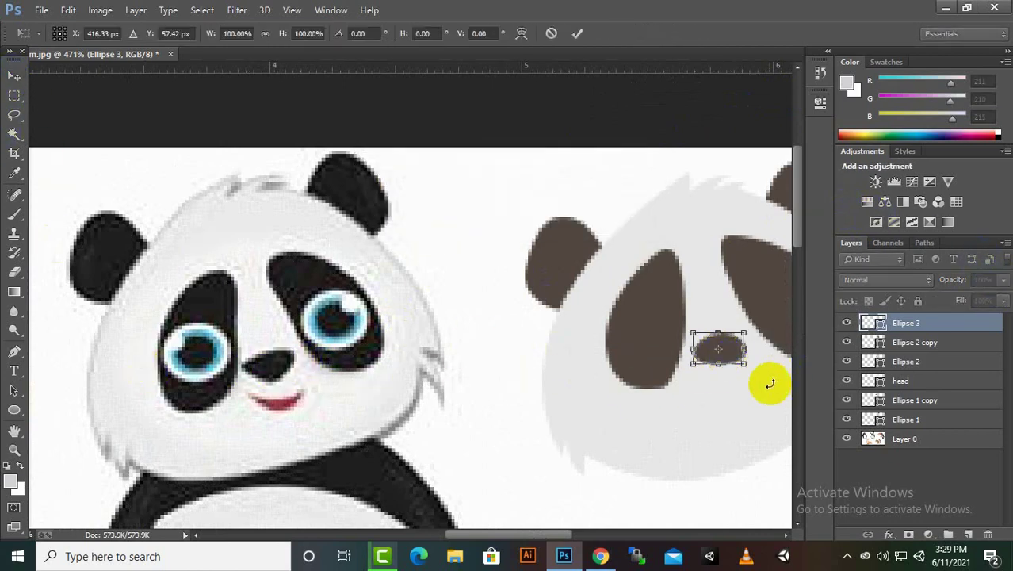
left_click_drag(768, 384, 791, 356)
key("Return")
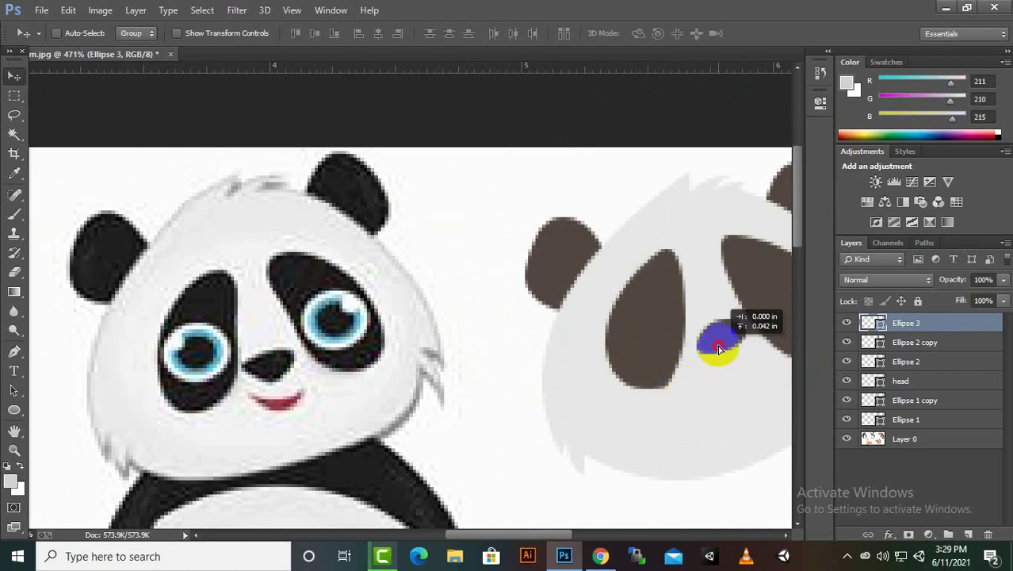
left_click_drag(714, 339, 719, 346)
scroll(662, 378, "down", 1)
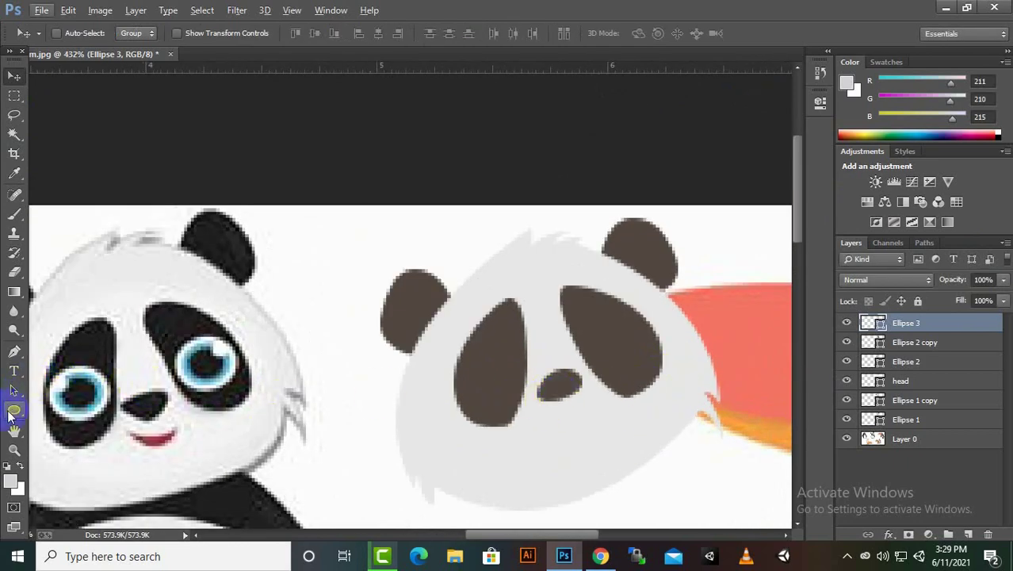
- Hide the reference image layer so the traced head sits on transparency
left_click(14, 351)
left_click(968, 534)
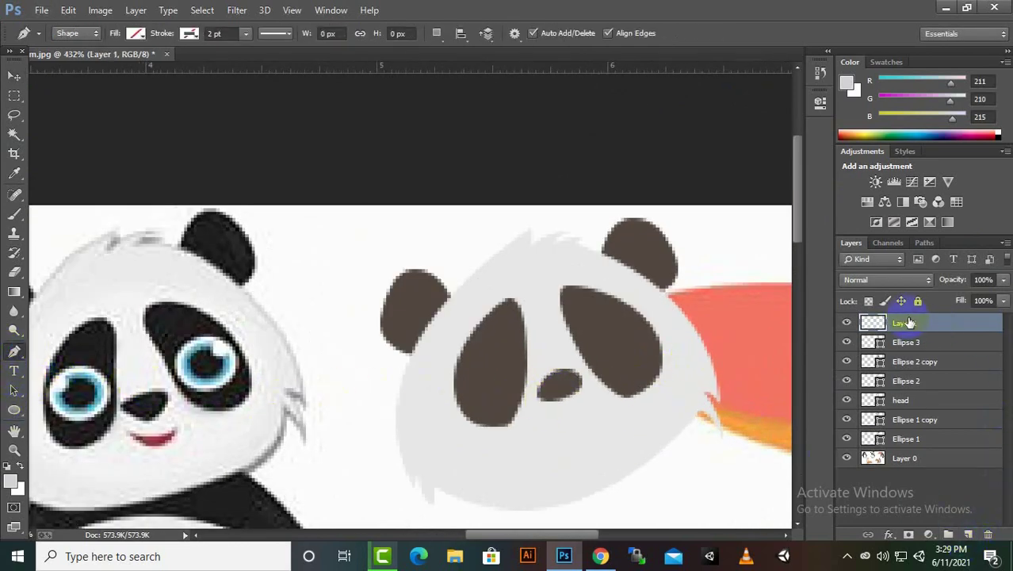
key("ctrl+z")
left_click(848, 441)
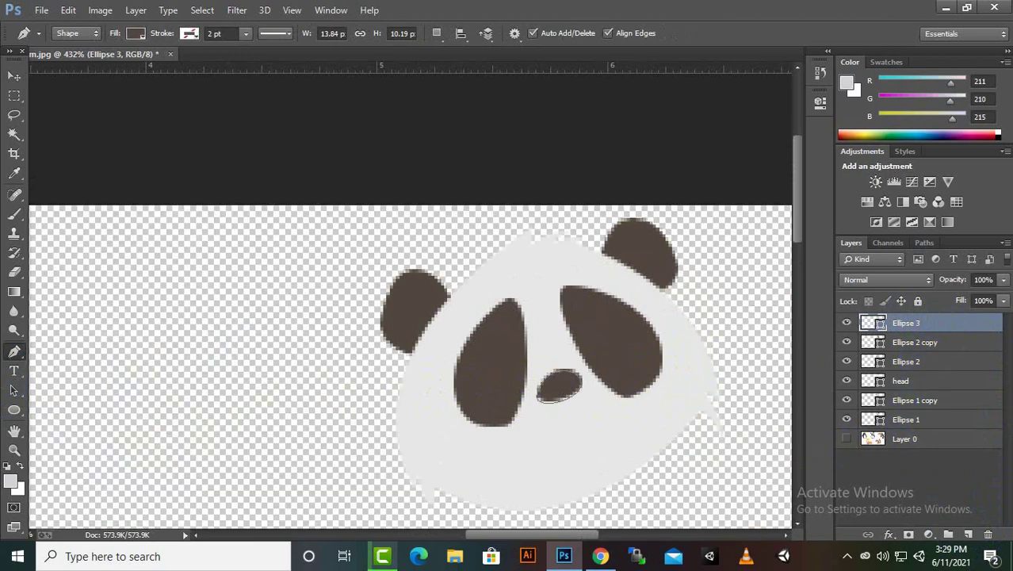
left_click(903, 419, "shift")
right_click(904, 419)
left_click(658, 519)
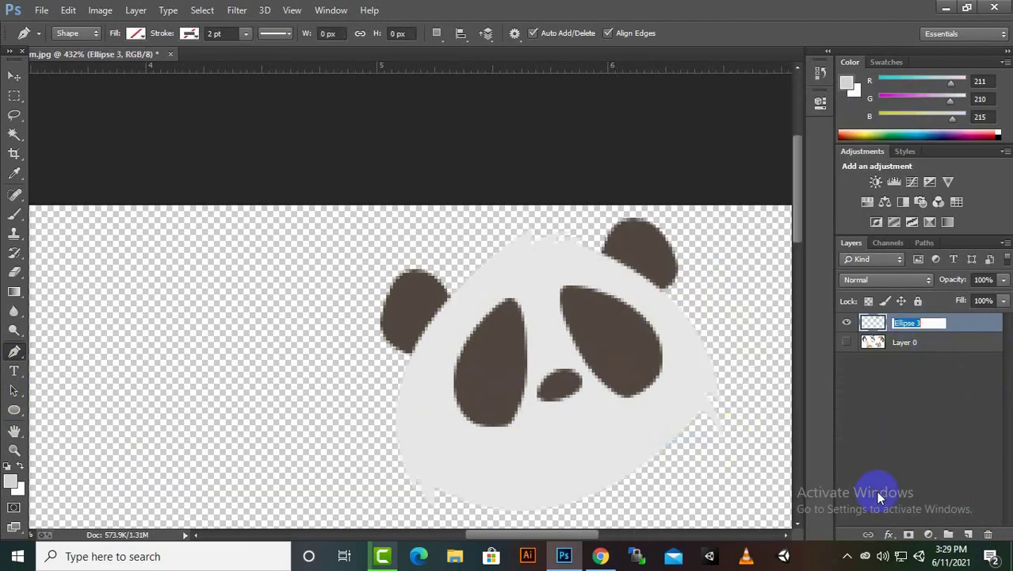
- Show the reference again and trace a closed curved mouth outline on a new layer
left_click(846, 341)
scroll(357, 372, "down", 2)
scroll(175, 423, "up", 3)
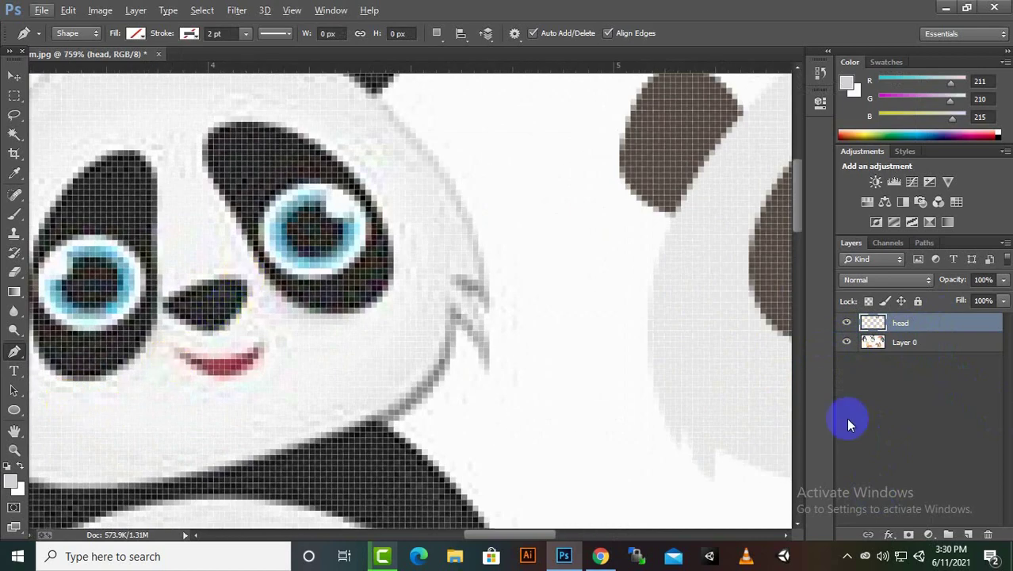
left_click(969, 534)
left_click(174, 348)
left_click_drag(264, 349, 304, 282)
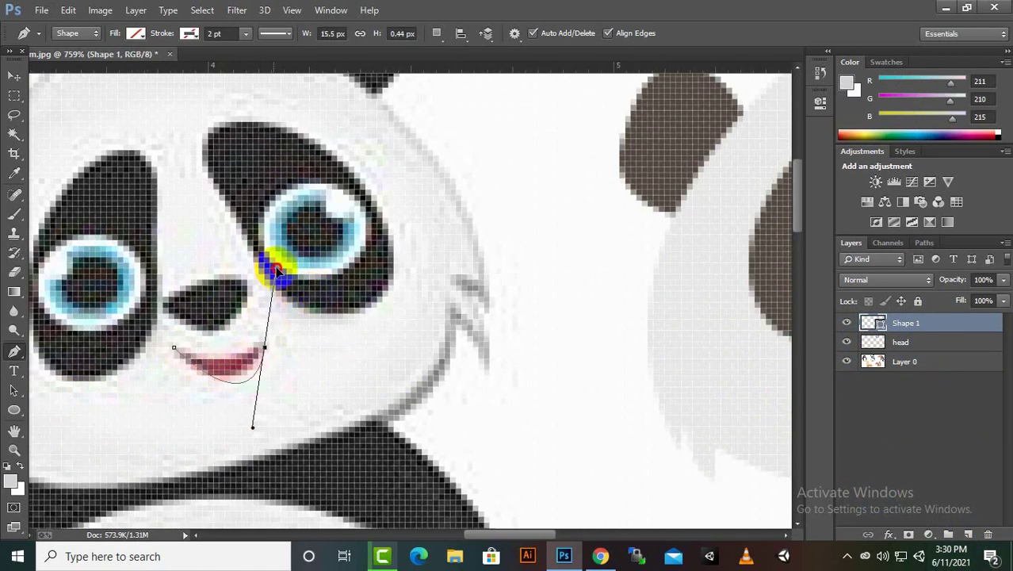
left_click(265, 350, "alt")
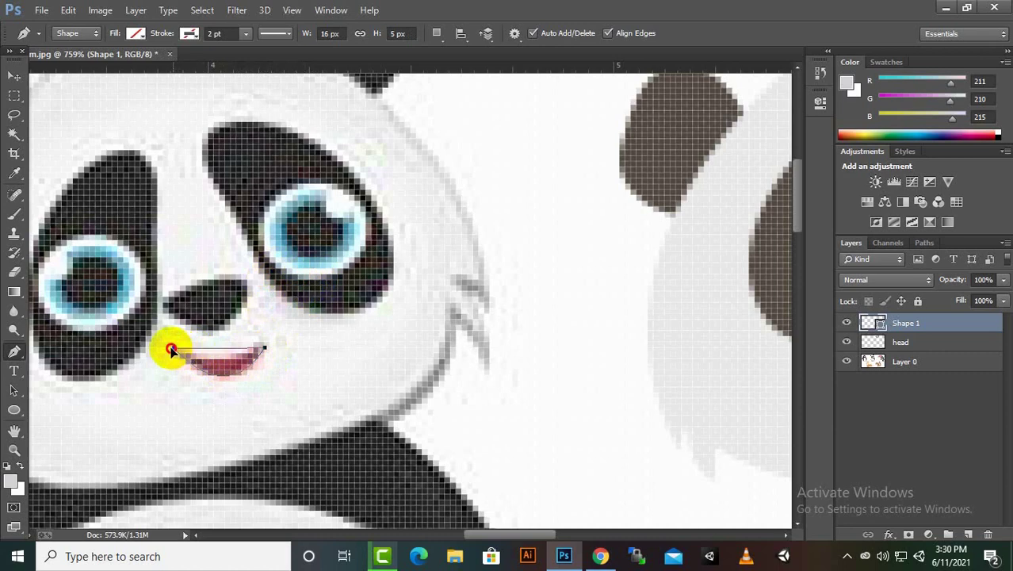
left_click(172, 348)
- Fill the mouth dark red and position it under the traced nose
left_click(135, 33)
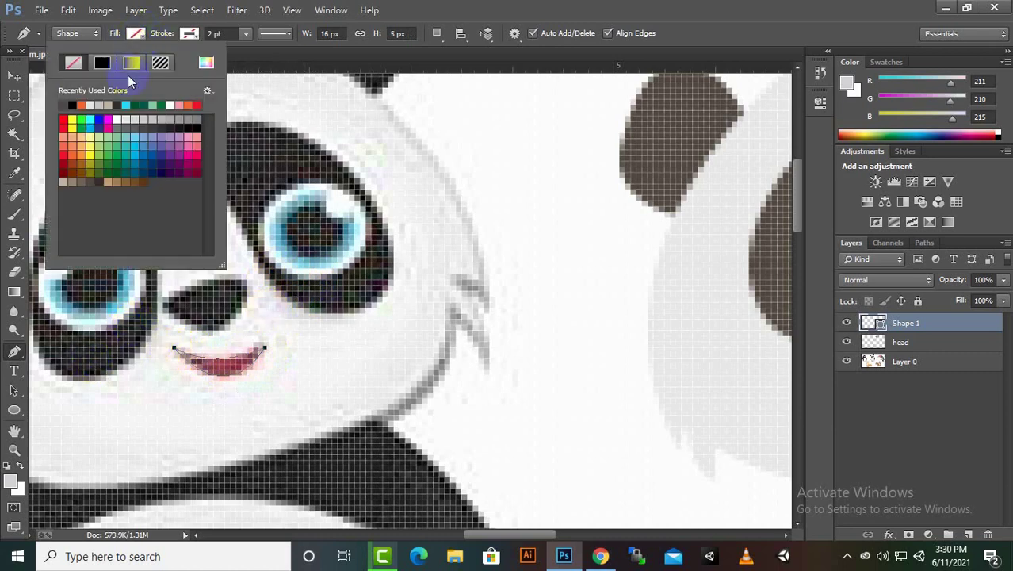
left_click(80, 105)
left_click(15, 77)
left_click_drag(229, 360, 252, 311)
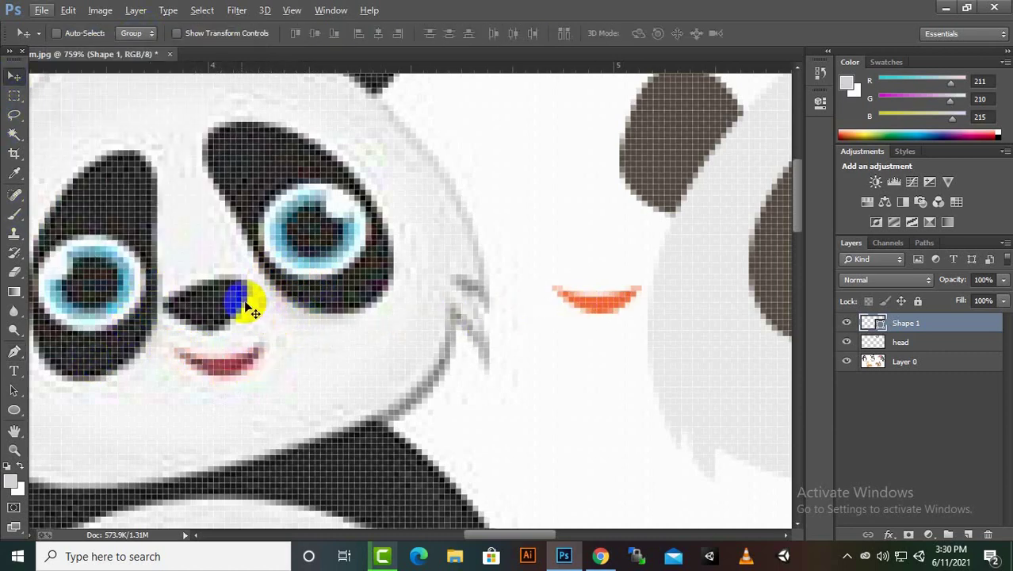
left_click(14, 354)
left_click(133, 34)
left_click(69, 156)
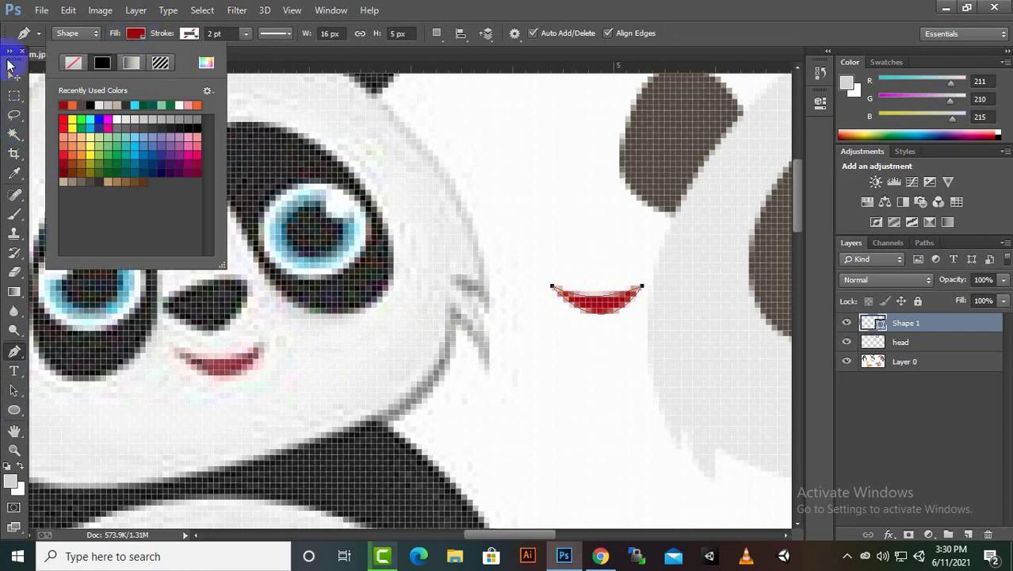
key("v")
left_click_drag(362, 299, 493, 312)
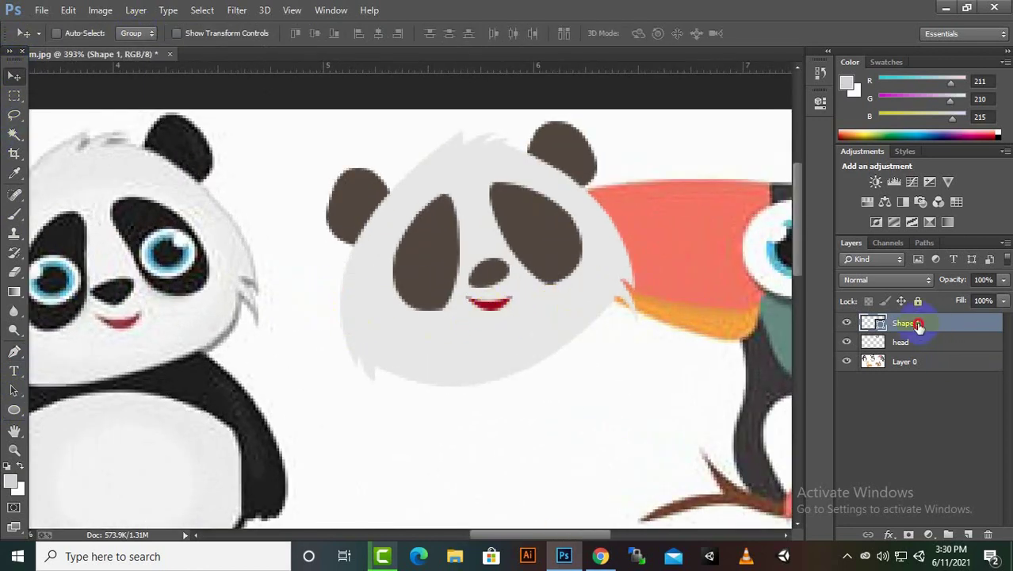
- Rename the mouth shape's layer to 'mouth' and add a new empty layer
double_click(906, 322)
type("mouth")
key("Return")
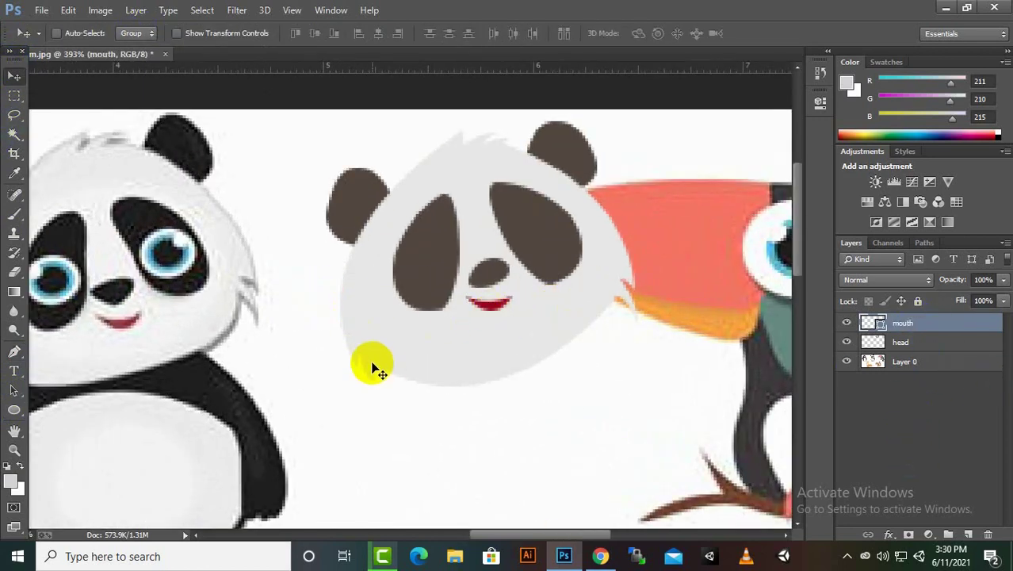
left_click(969, 534)
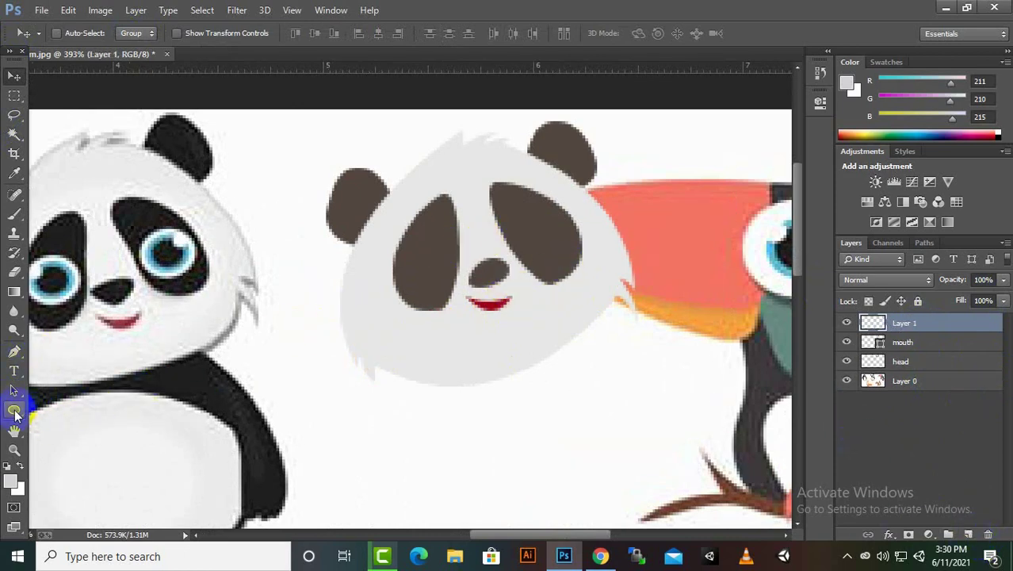
- Draw a white-filled circle over the panda's left eye patch
left_click(14, 411)
left_click_drag(408, 240, 451, 279)
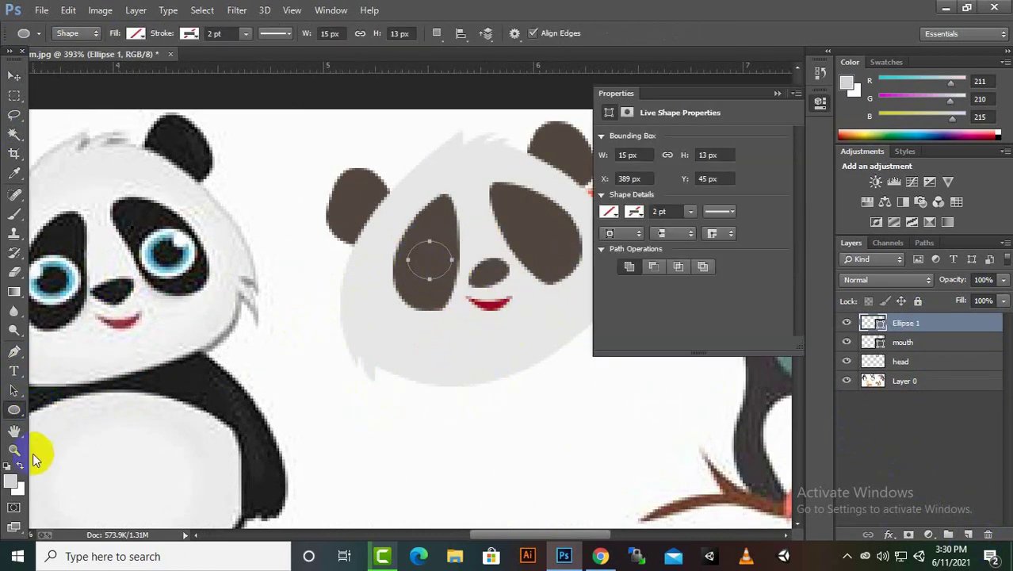
left_click(137, 33)
left_click(95, 104)
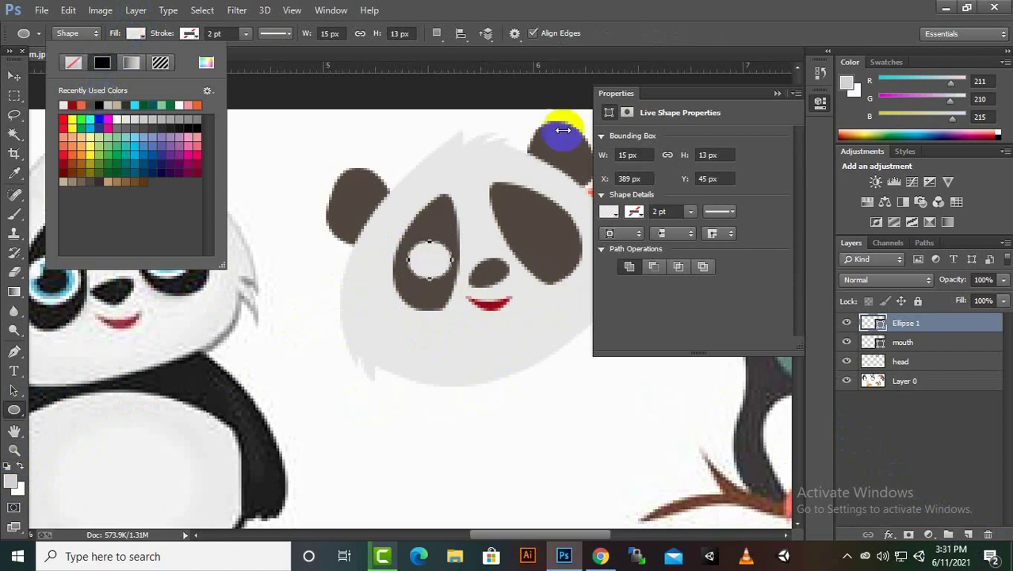
key("Return")
- Reposition and slightly reshape the white circle within the eye patch
key("v")
scroll(417, 294, "up", 3)
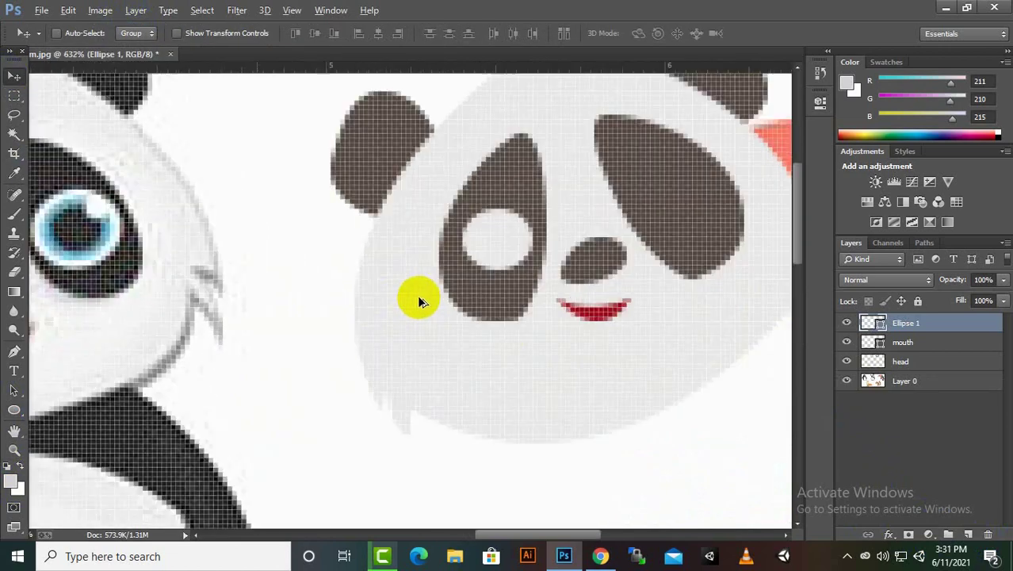
left_click_drag(513, 241, 517, 244)
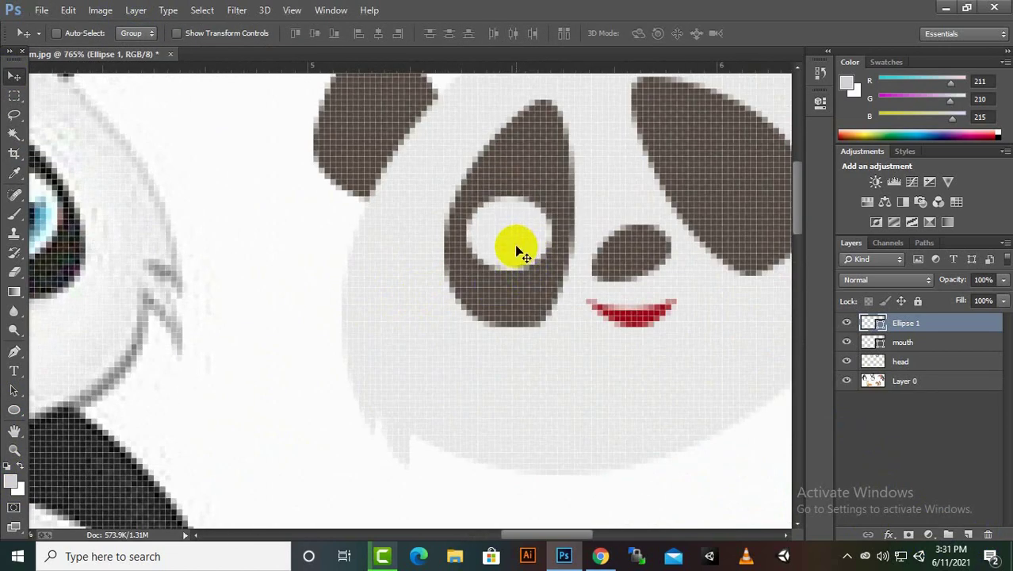
key("ctrl+t")
left_click_drag(542, 276, 539, 270)
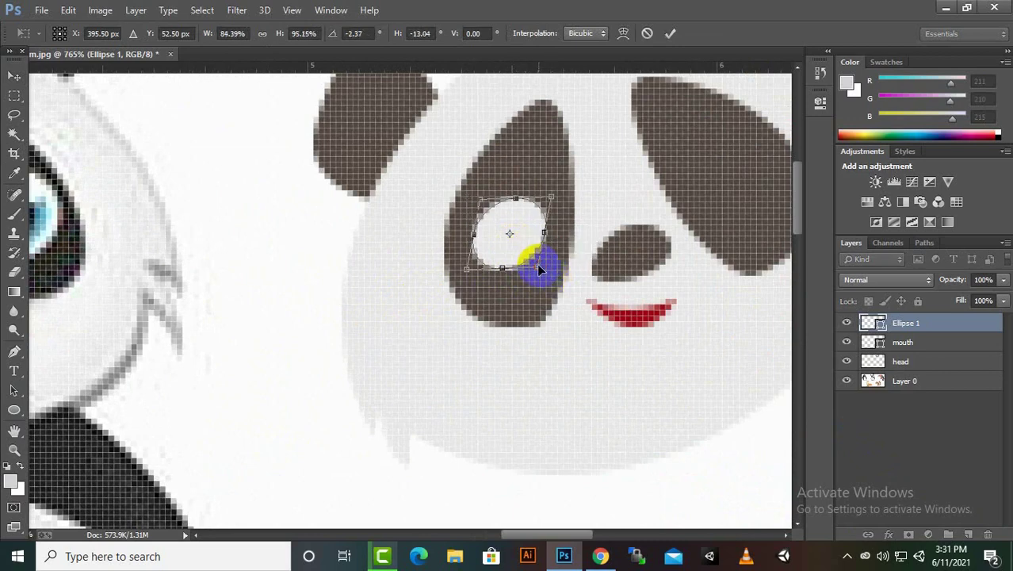
key("ctrl+z")
key("Return")
key("ctrl+t")
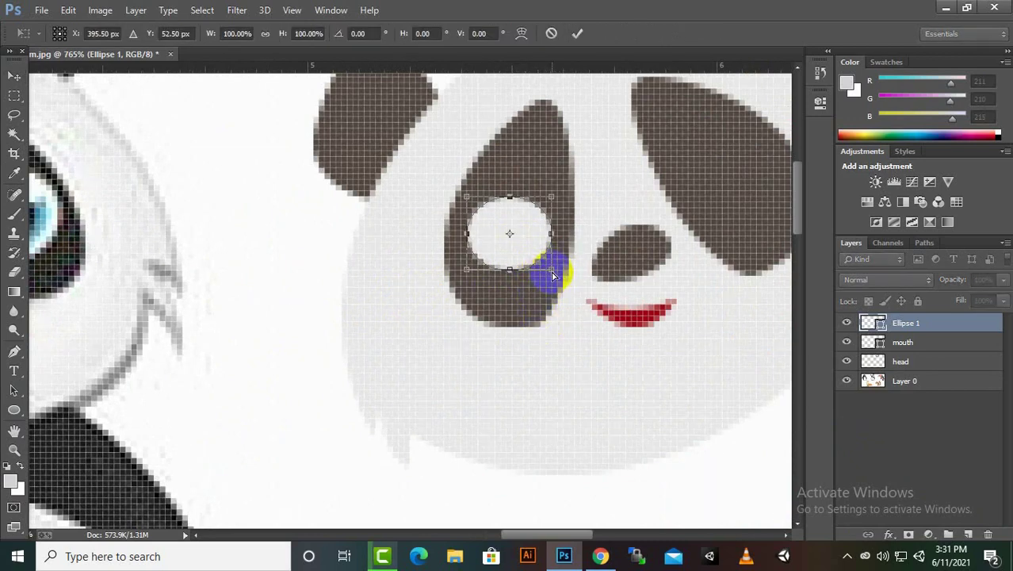
key("Return")
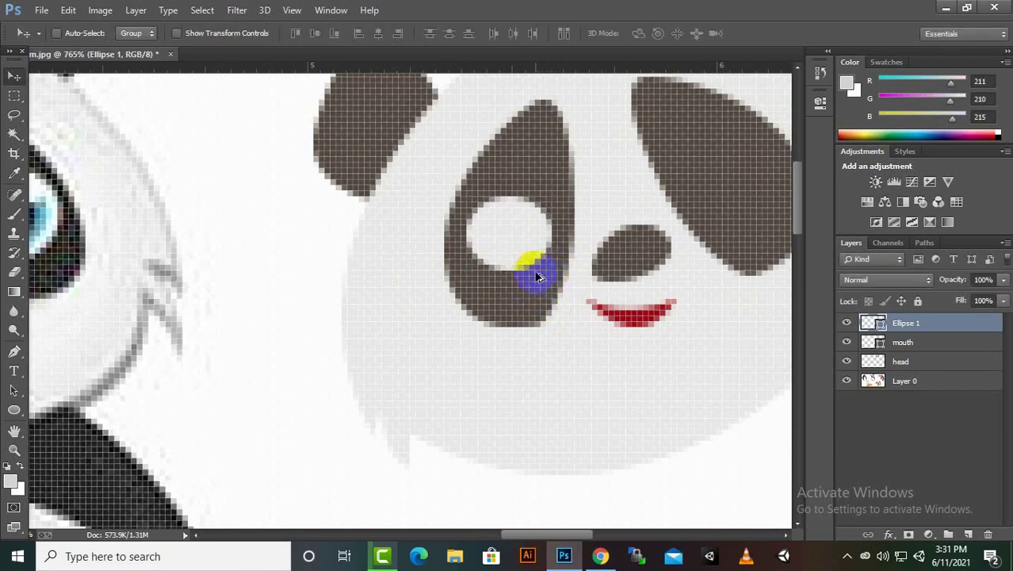
key("ctrl+t")
left_click_drag(544, 275, 542, 230)
key("Return")
- Duplicate the white circle and scale the copy down smaller
key("ctrl+j")
key("ctrl+t")
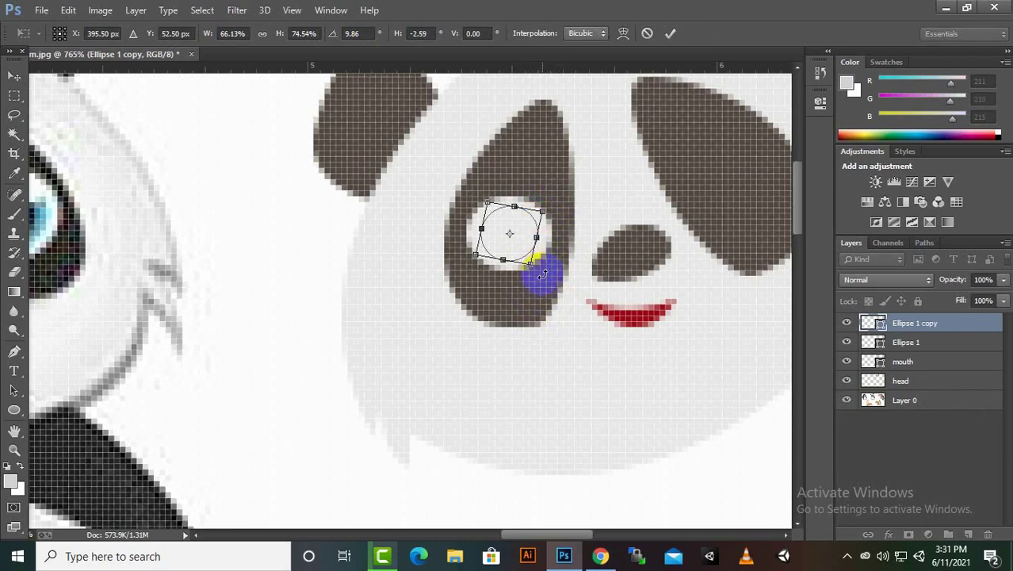
scroll(409, 292, "down", 1)
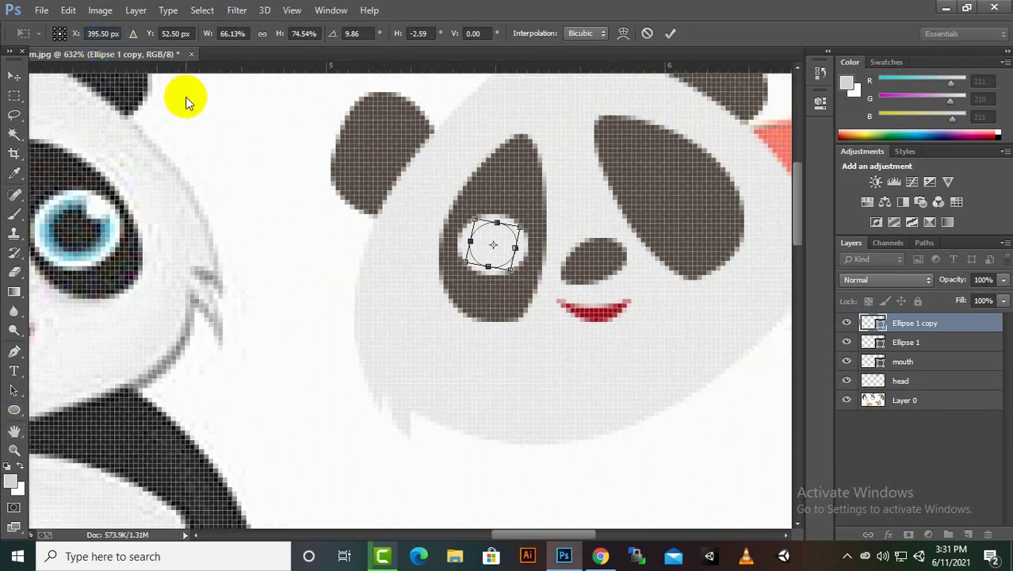
key("alt+space")
key("Escape")
key("Return")
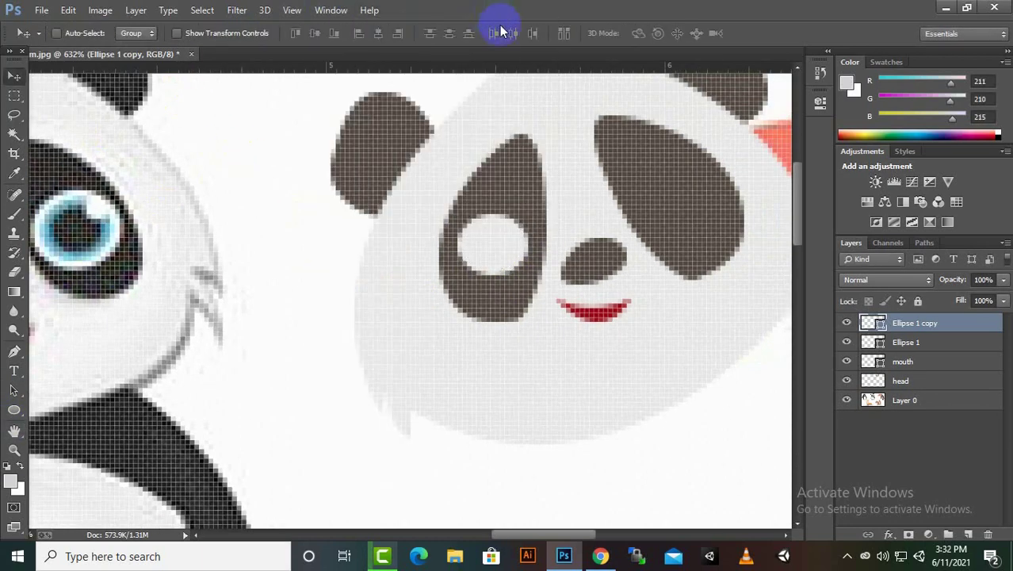
- Change the smaller circle's fill to blue to form the iris
left_click(15, 410)
left_click(136, 33)
left_click(162, 104)
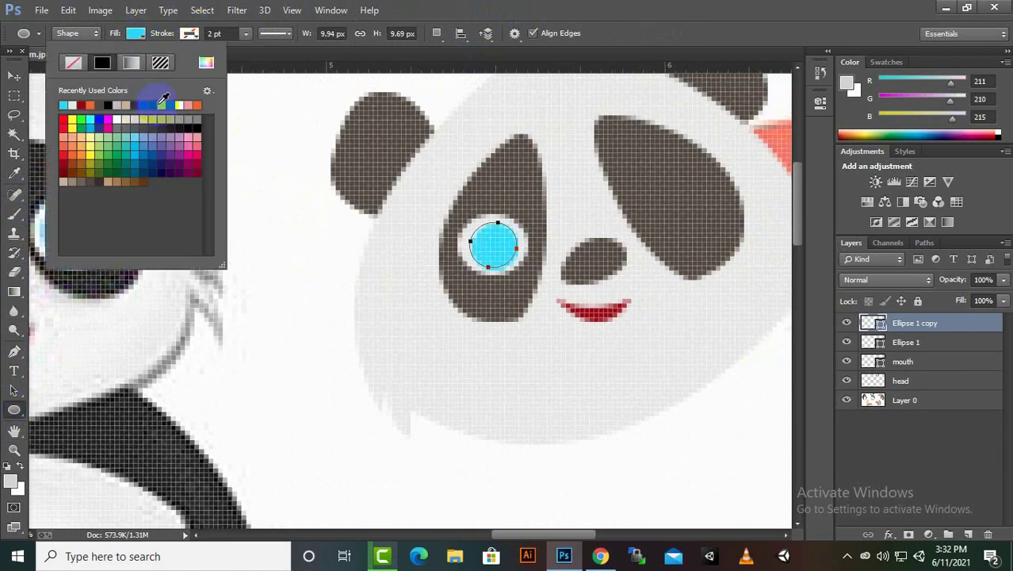
left_click(151, 151)
key("v")
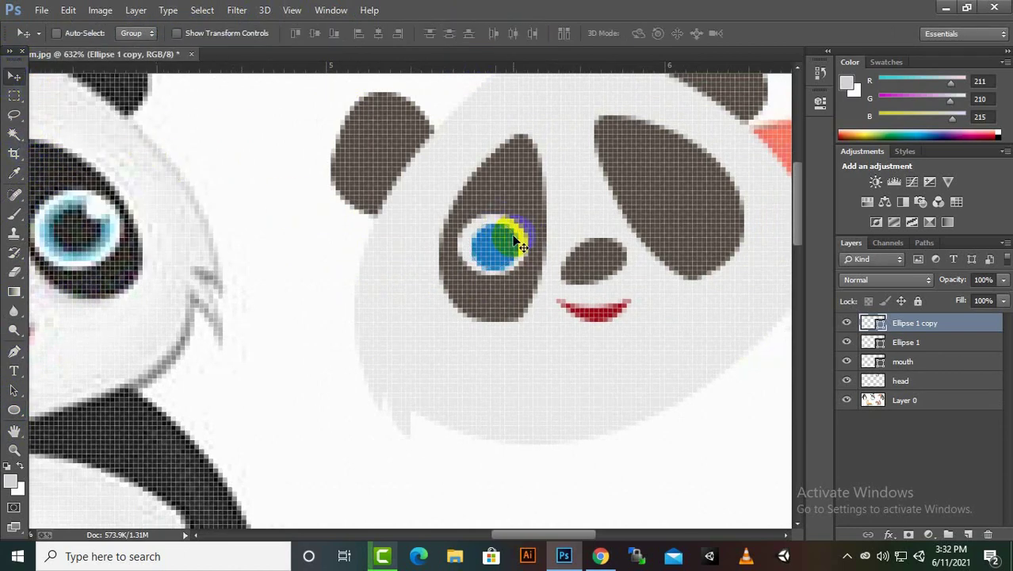
scroll(523, 268, "up", 2)
- Duplicate the blue circle and shrink the copy around its centre
key("ctrl+j")
key("ctrl+t")
left_click_drag(517, 287, 510, 272)
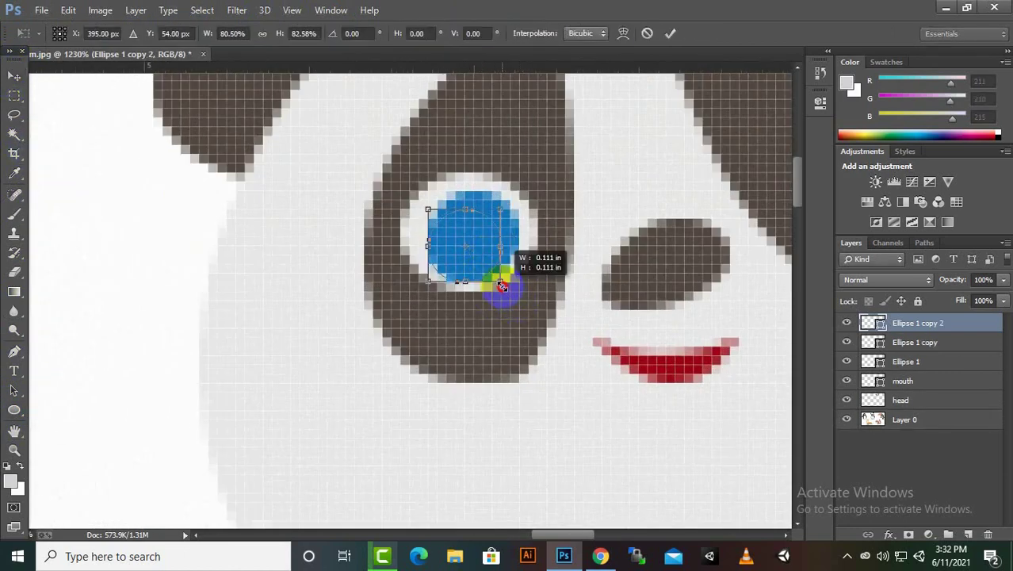
key("Return")
- Fill the shrunken circle with black to make the pupil
key("u")
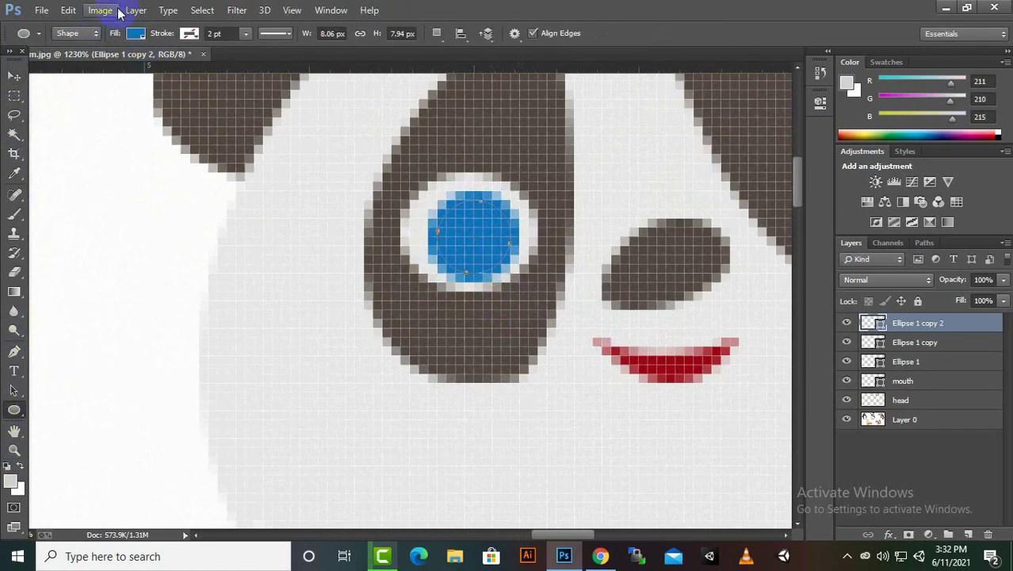
left_click(136, 33)
left_click(62, 105)
key("Escape")
scroll(373, 140, "down", 2)
scroll(406, 140, "down", 1)
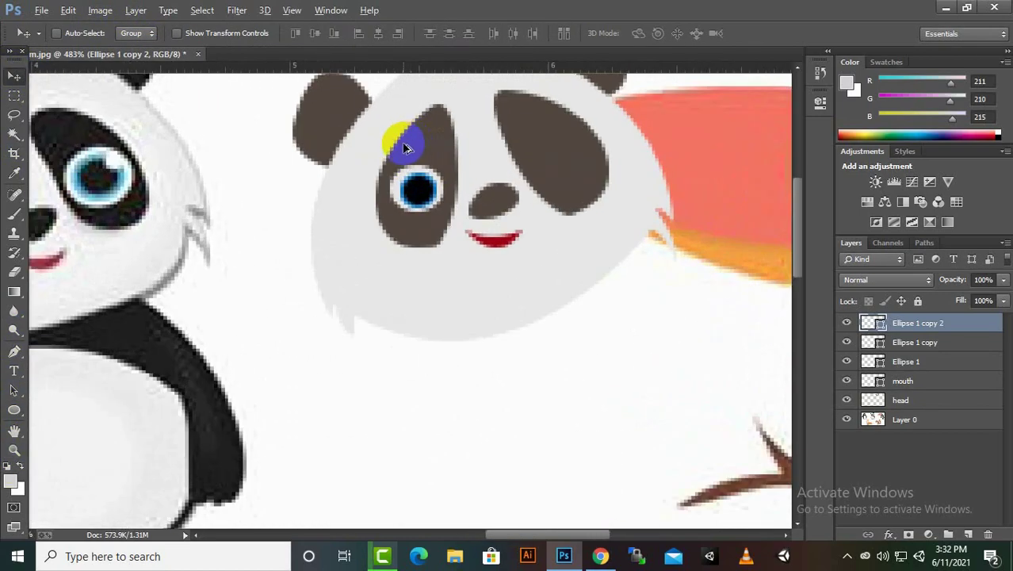
scroll(402, 140, "up", 2)
scroll(476, 238, "up", 1)
- Centre the black pupil inside the blue iris
key("ctrl+t")
key("Return")
key("v")
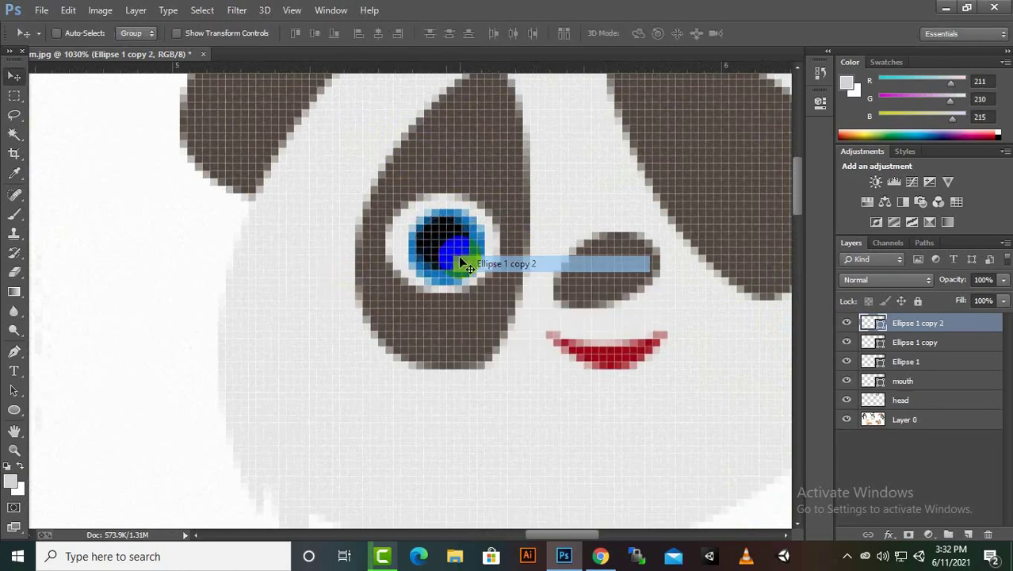
left_click_drag(453, 260, 448, 253)
scroll(397, 282, "down", 5)
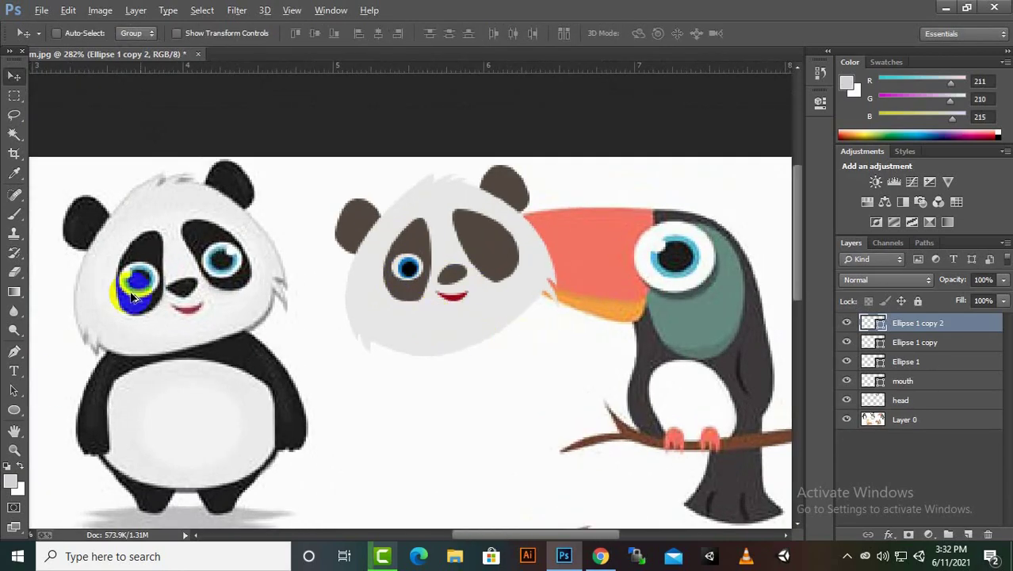
- Enlarge the combined eye circles to about 130%
left_click_drag(134, 295, 433, 270)
key("alt+shift+bracketleft")
key("alt+shift+bracketleft")
scroll(428, 304, "up", 1)
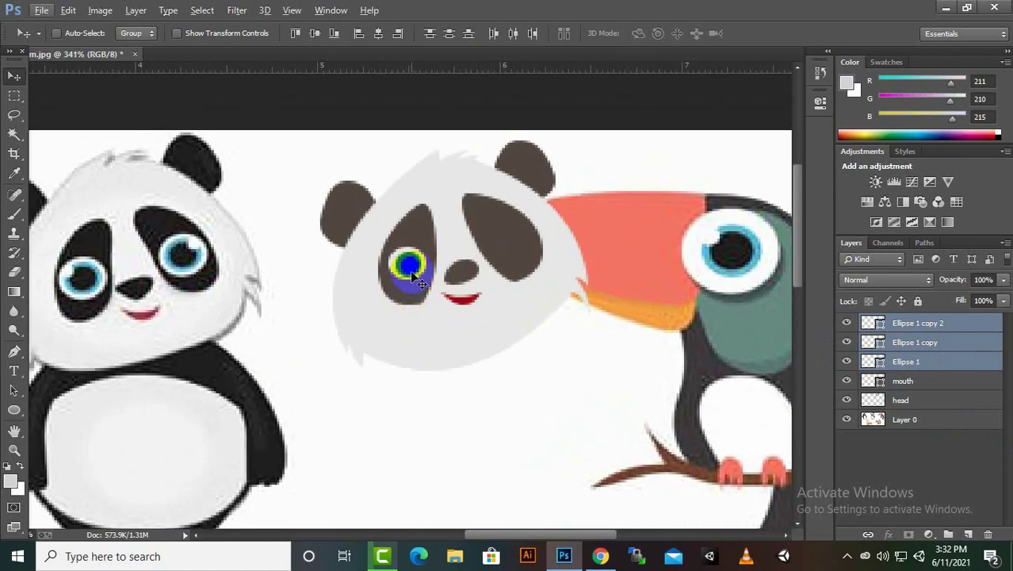
key("ctrl+t")
scroll(412, 273, "up", 5)
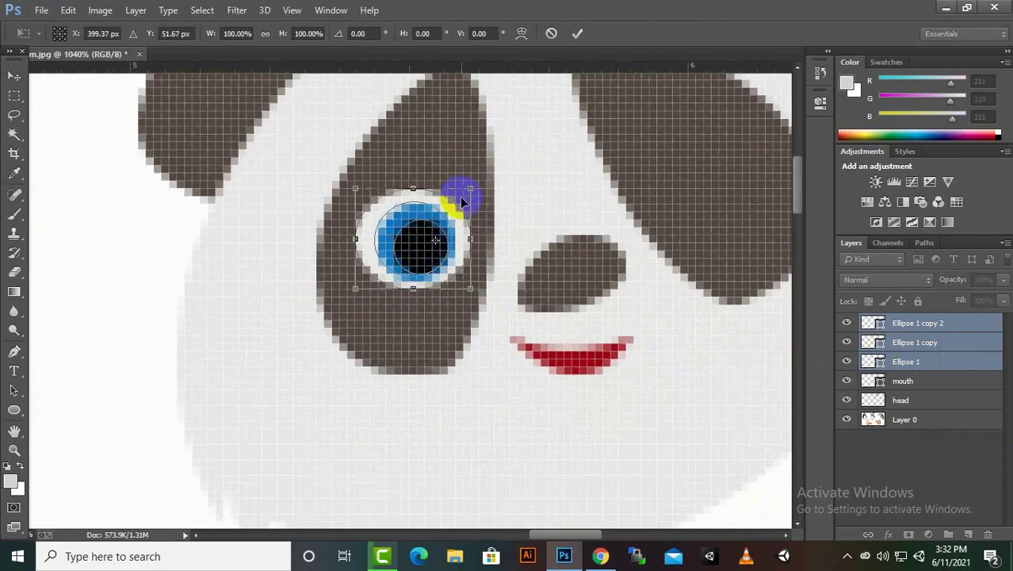
left_click_drag(474, 185, 486, 181)
left_click_drag(353, 290, 332, 311)
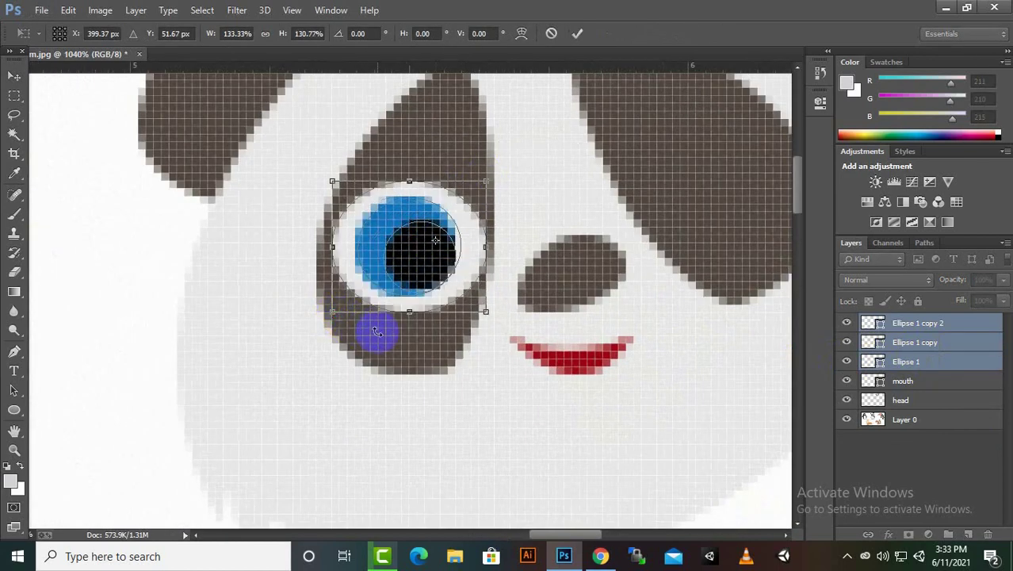
key("Return")
- Place a copy of the eye in the traced panda's right eye patch
left_click_drag(420, 267, 699, 176)
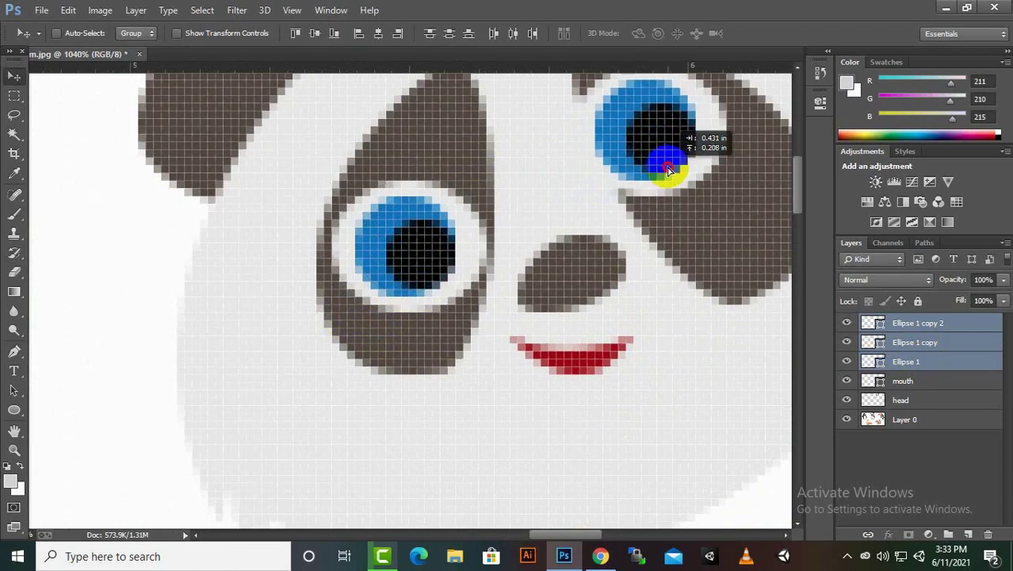
scroll(699, 176, "down", 2)
scroll(699, 176, "down", 3)
scroll(634, 159, "down", 2)
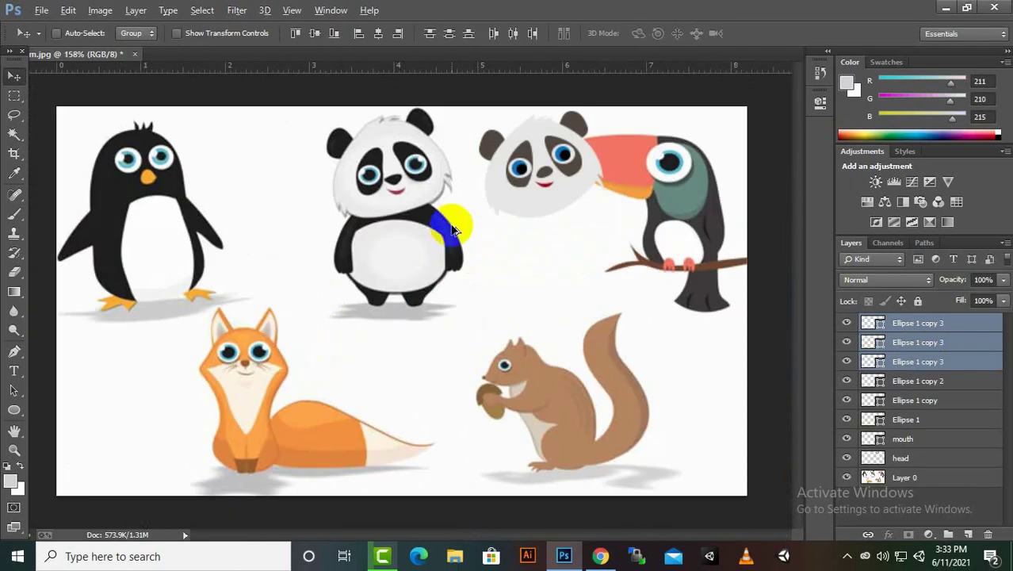
scroll(588, 113, "up", 4)
scroll(588, 113, "up", 5)
- Reposition the dark-blue eye circles onto the left and right eye patches
left_click_drag(596, 224, 293, 333)
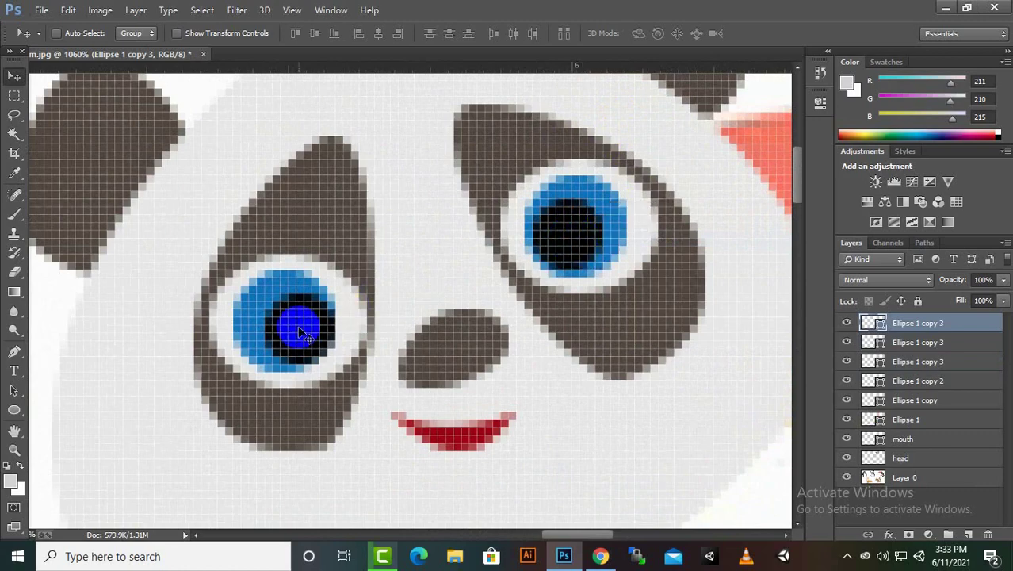
scroll(293, 333, "down", 4)
scroll(467, 276, "down", 2)
left_click_drag(415, 290, 504, 284)
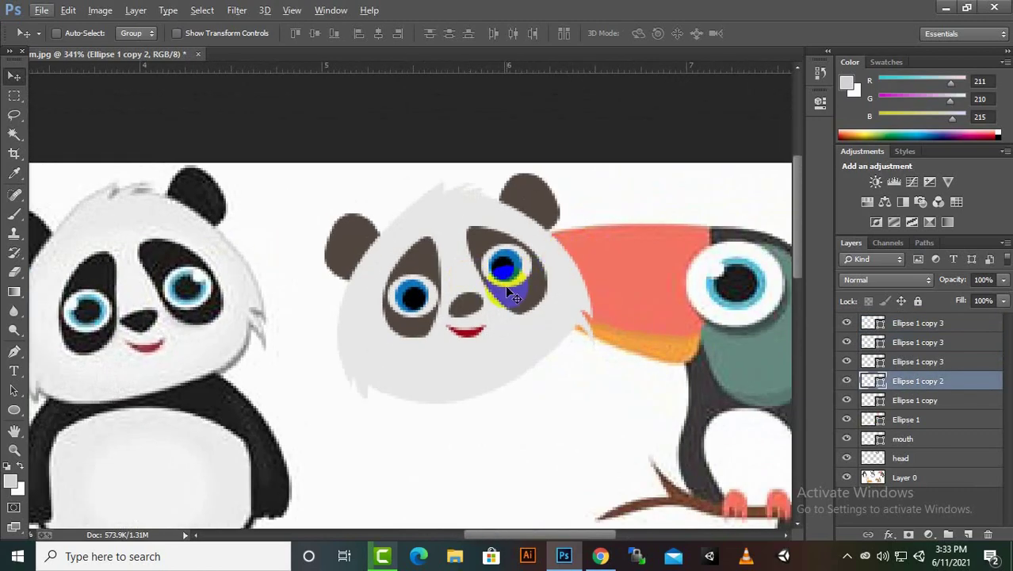
scroll(505, 284, "up", 6)
left_click_drag(512, 245, 244, 339)
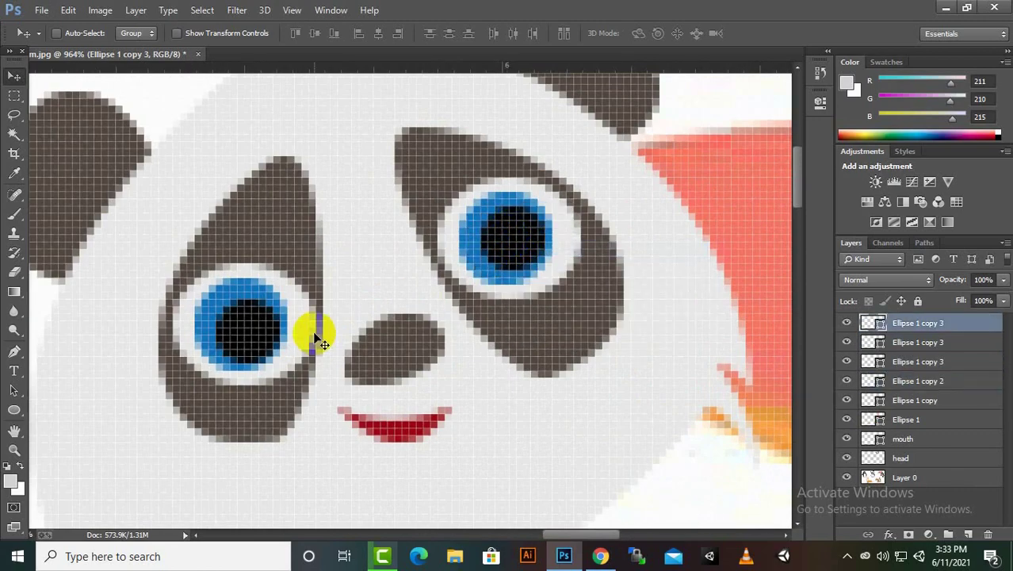
scroll(436, 337, "down", 4)
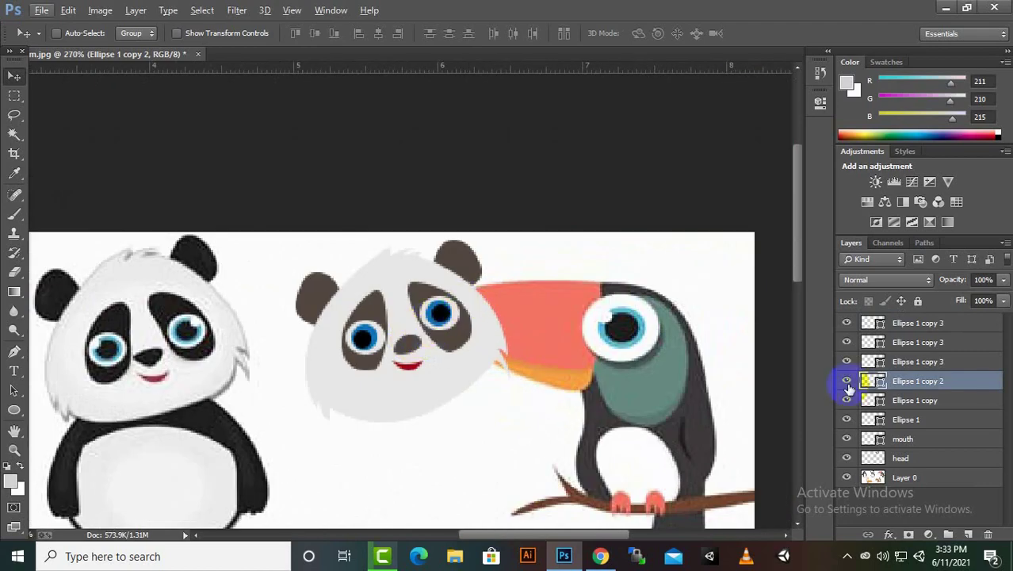
- Select all the eye ellipse layers and hide every other layer
left_click(922, 419)
left_click(945, 324, "shift")
right_click(987, 428)
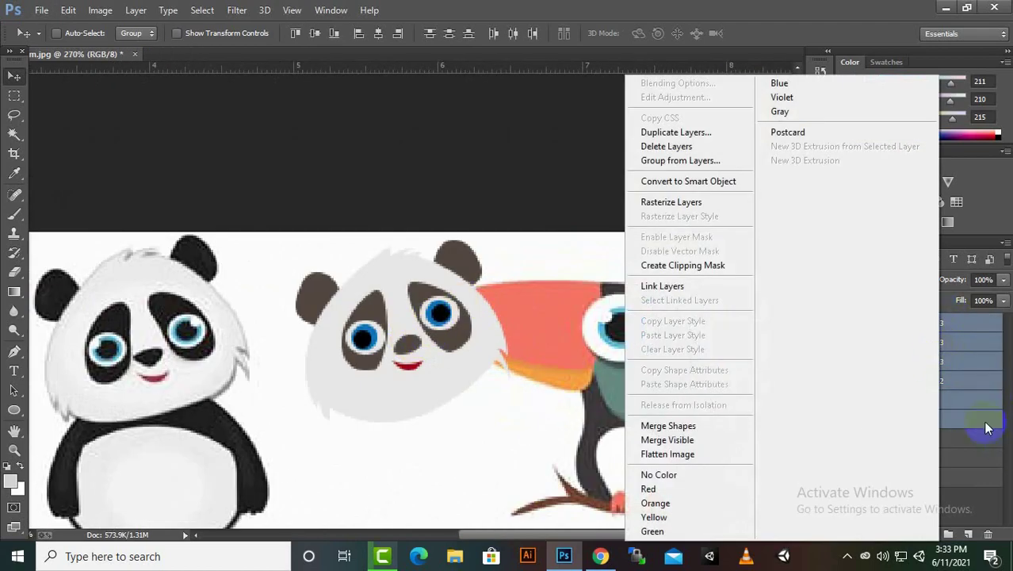
key("Escape")
left_click_drag(843, 438, 843, 477)
- Merge the eye shapes into one eyes layer and show head and Layer 0 again
right_click(952, 373)
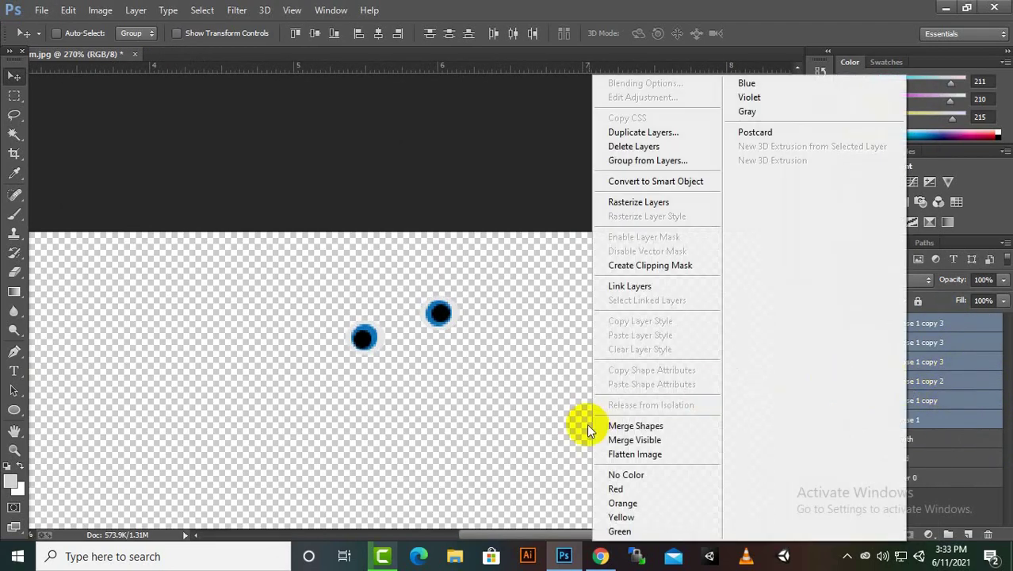
left_click(626, 426)
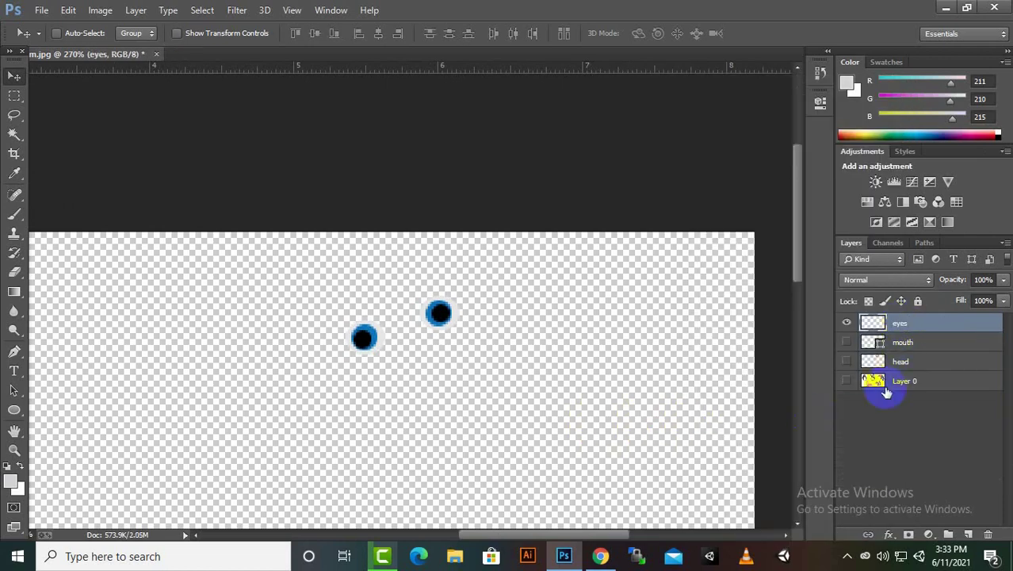
left_click_drag(847, 362, 842, 384)
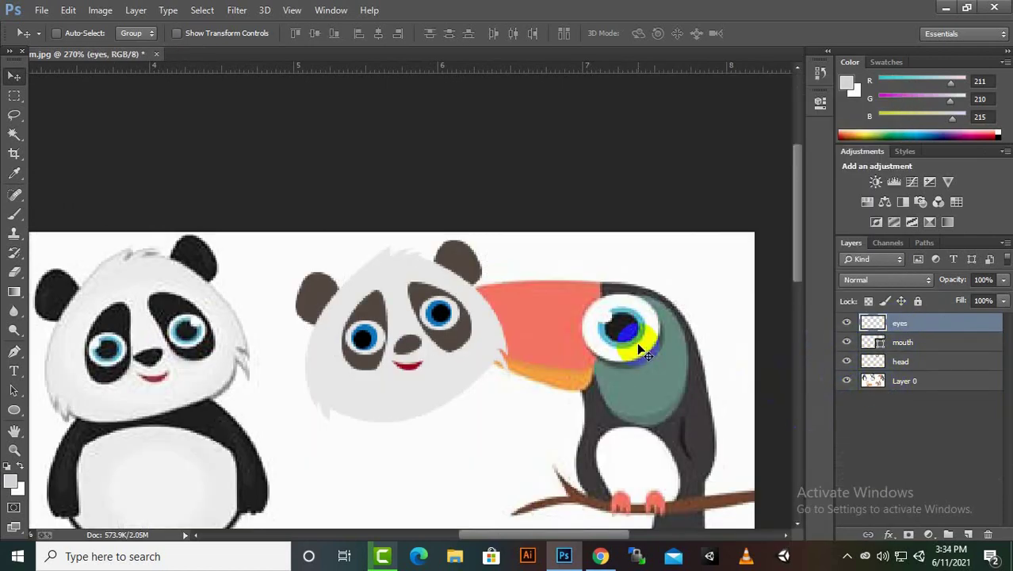
scroll(646, 345, "down", 2)
scroll(594, 347, "down", 1)
scroll(567, 253, "down", 2)
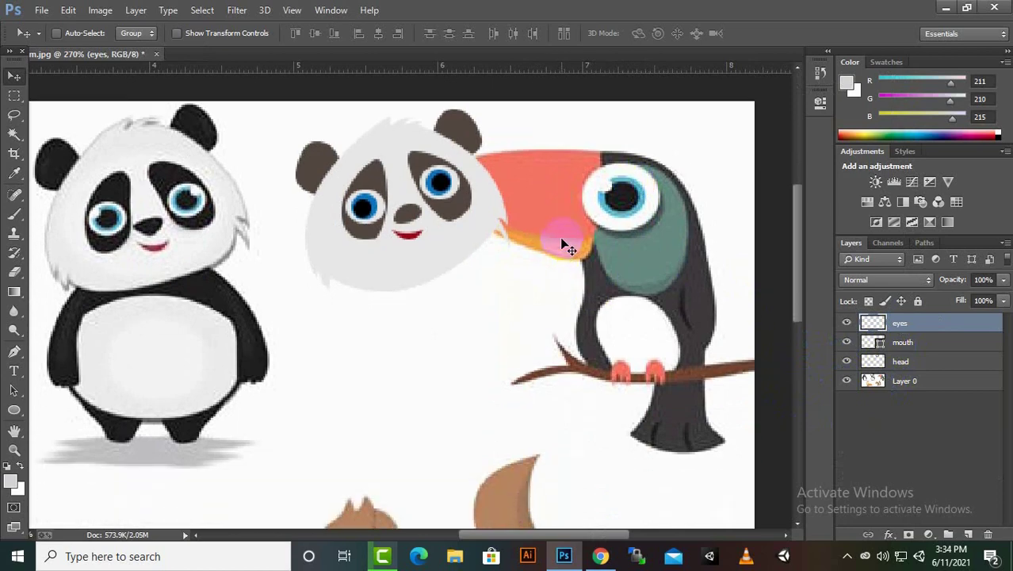
scroll(562, 242, "down", 3)
scroll(161, 340, "up", 4)
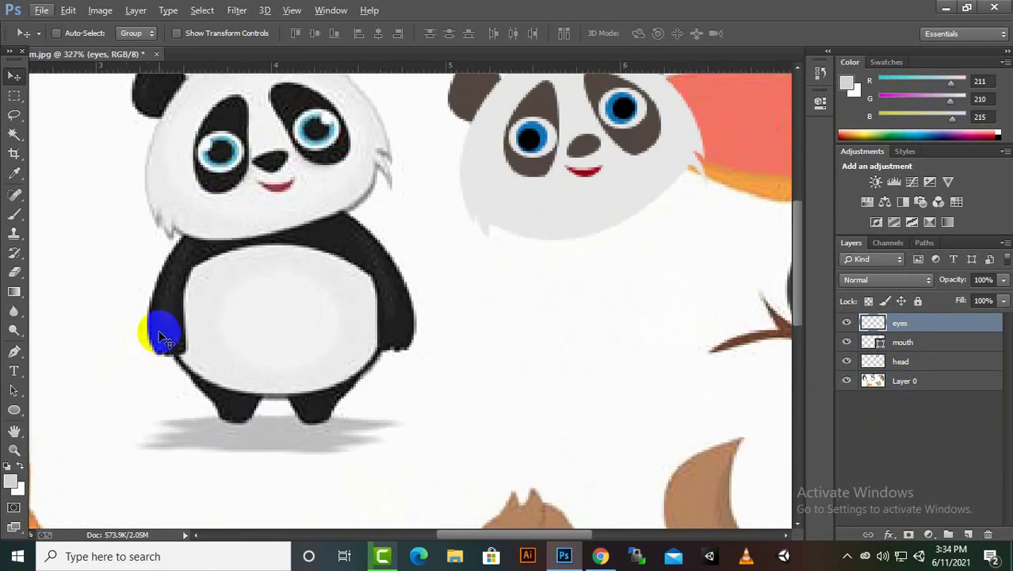
- Add a new body layer with a light-grey ellipse over the reference belly
key("ctrl+shift+alt+n")
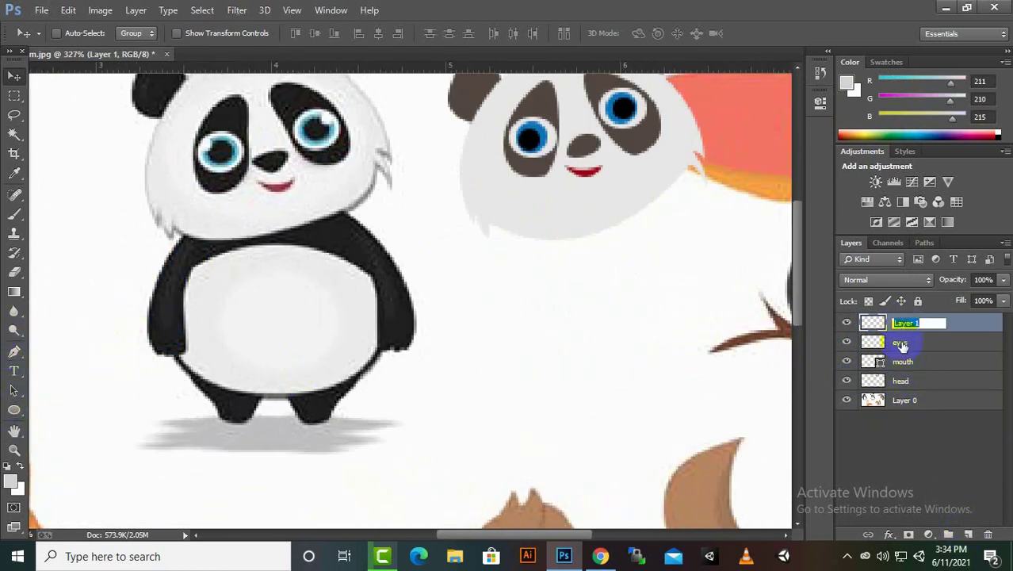
left_click(14, 410)
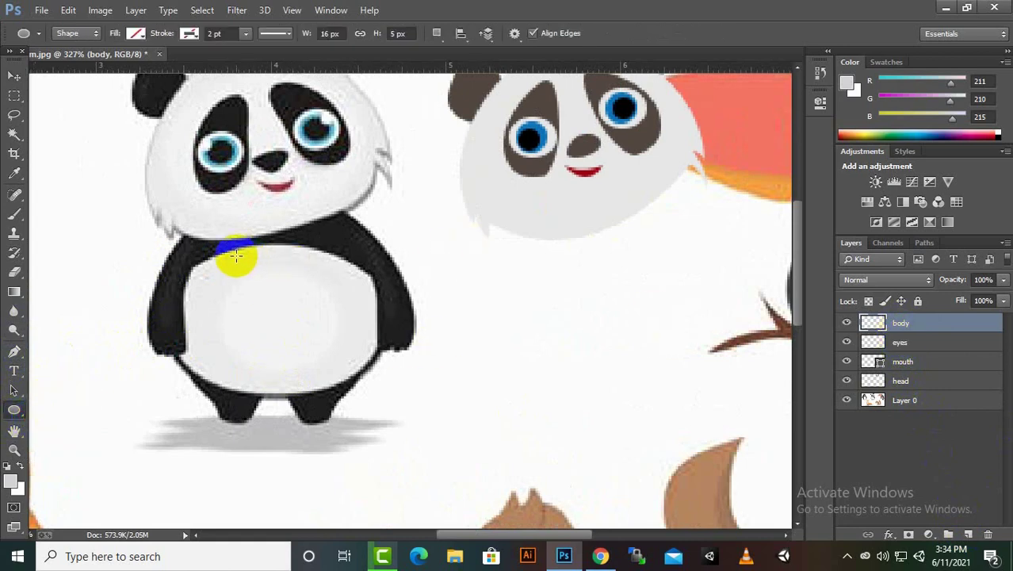
left_click_drag(203, 245, 384, 394)
left_click(136, 33)
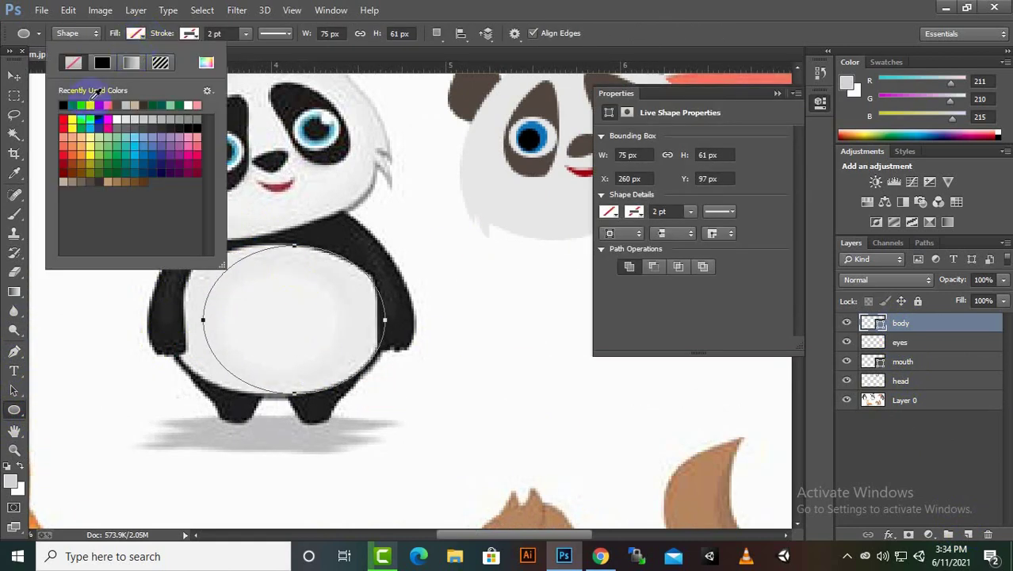
left_click(102, 101)
left_click(778, 93)
- Resize the grey ellipse to fit the belly and move it beneath the traced head
left_click(13, 76)
key("ctrl+t")
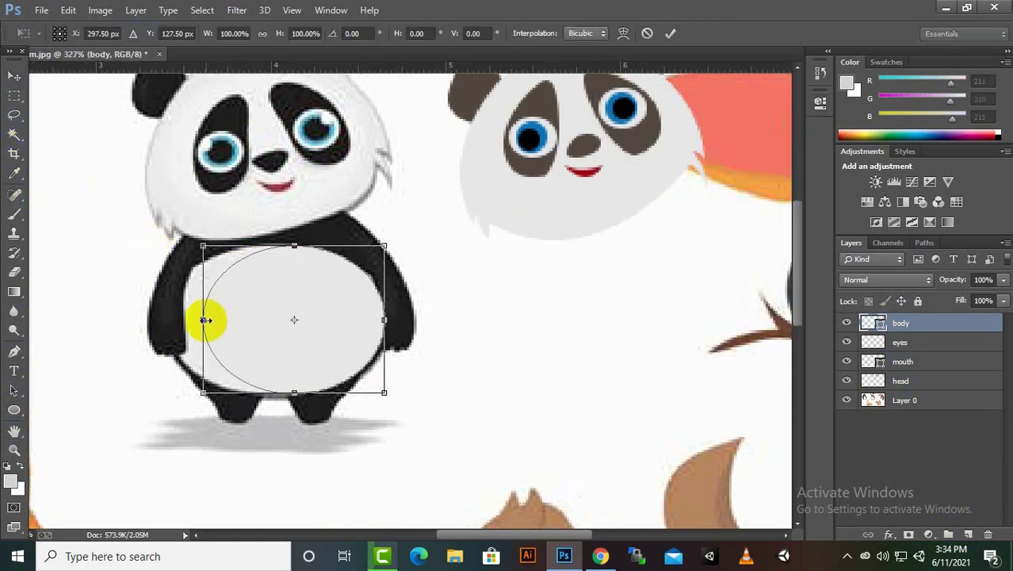
left_click_drag(203, 319, 164, 317)
left_click_drag(274, 244, 272, 232)
left_click_drag(276, 387, 278, 396)
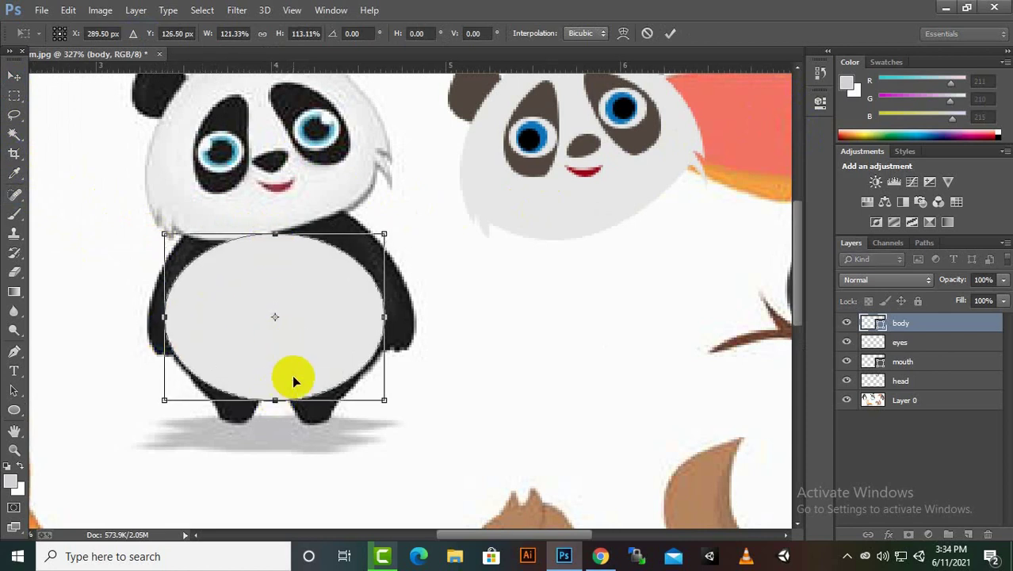
key("Return")
mouse_move(307, 357)
left_mouse_down()
mouse_move(633, 344)
mouse_move(615, 344)
mouse_move(616, 373)
left_mouse_up()
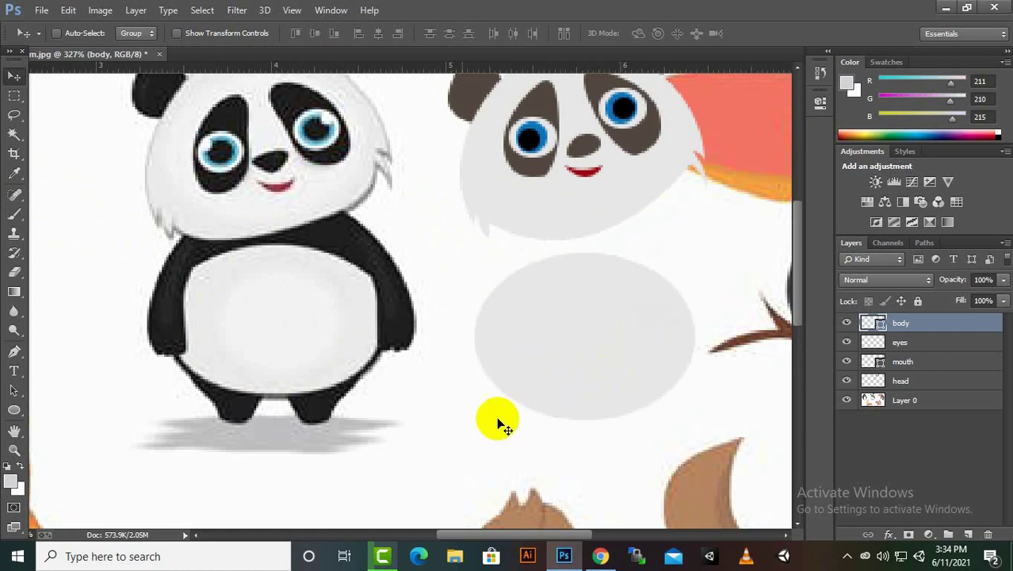
- Add a new layer named arms above the body layer
left_click(14, 351)
left_click(968, 534)
type("rightarm")
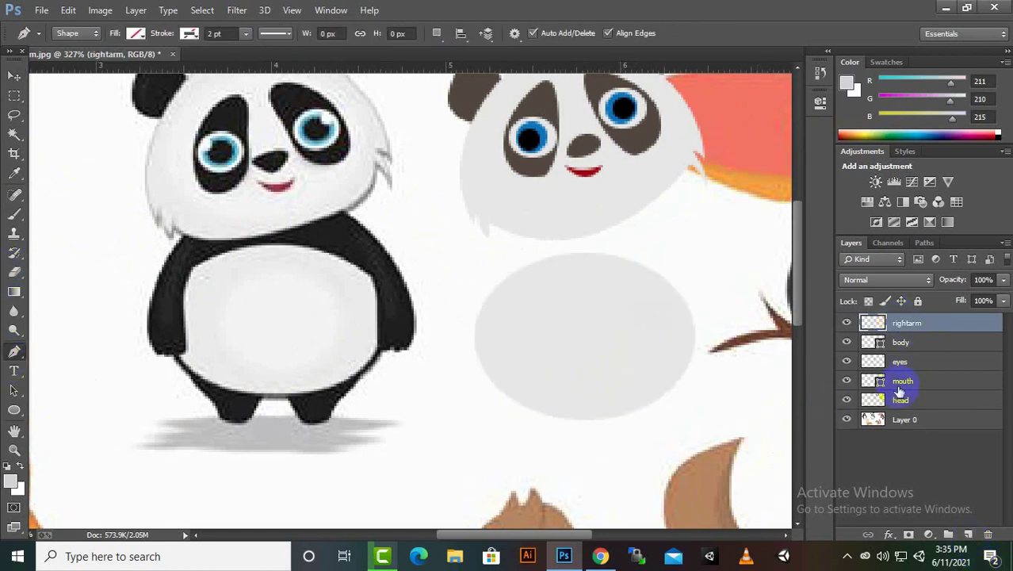
double_click(910, 333)
key("Escape")
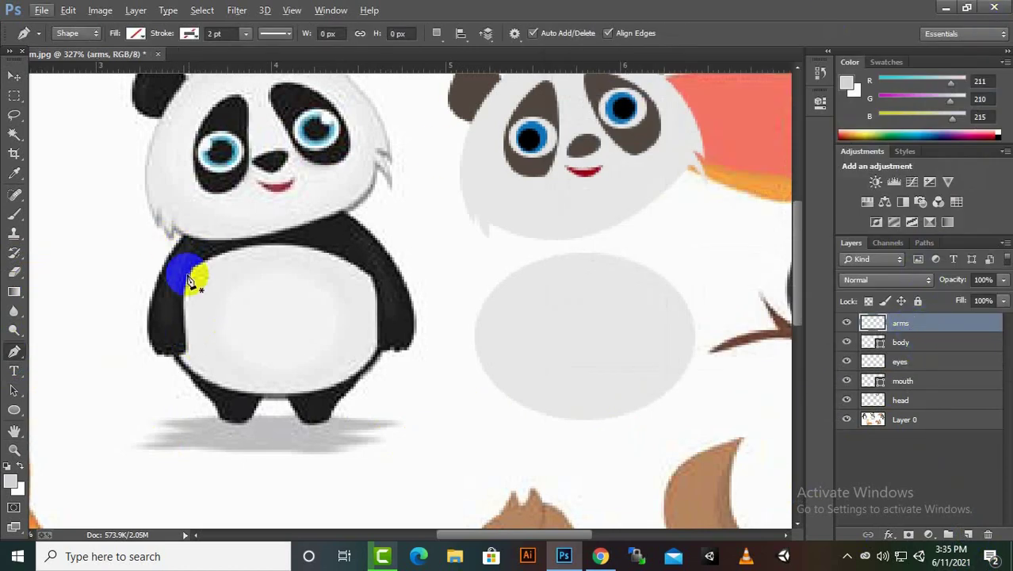
scroll(197, 273, "up", 3)
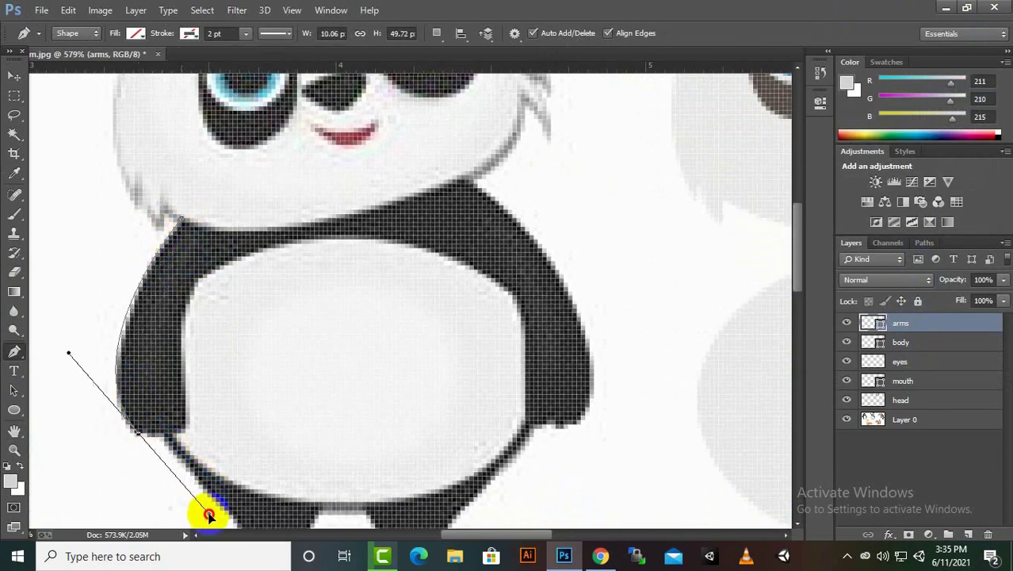
- Trace a closed Pen path around both arms over the belly
left_click_drag(141, 440, 154, 459)
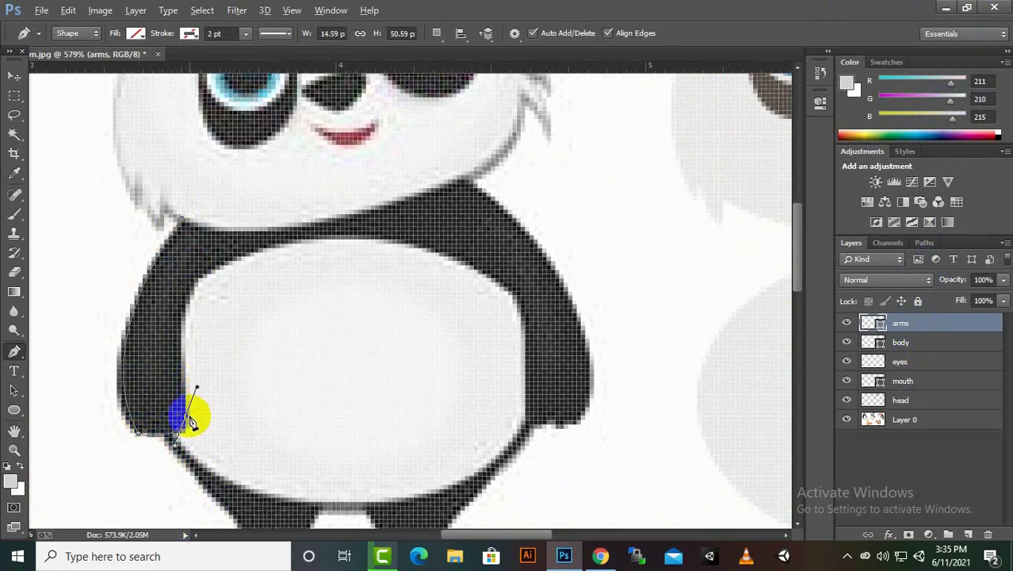
left_click_drag(250, 256, 331, 238)
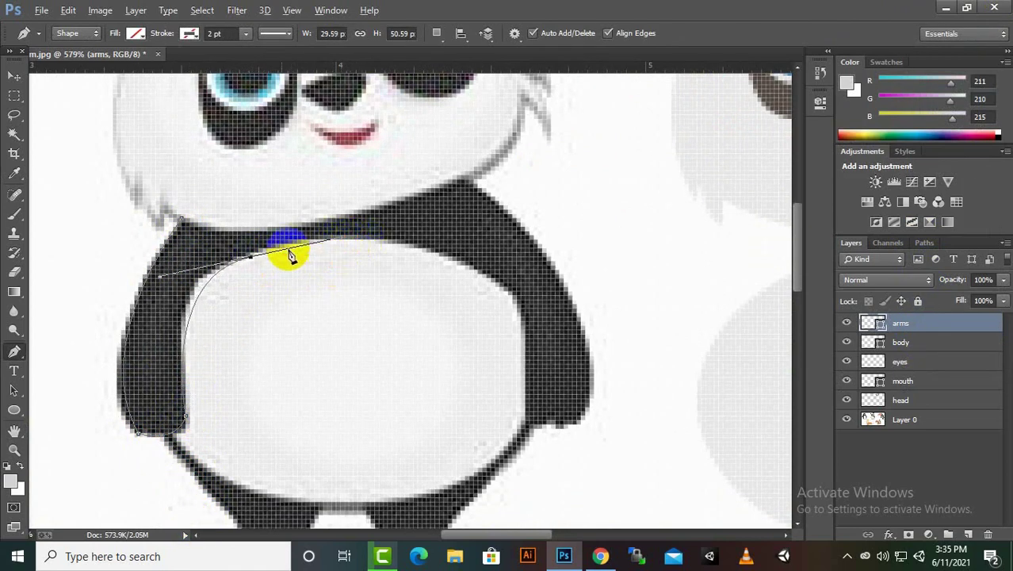
left_click_drag(517, 303, 634, 411)
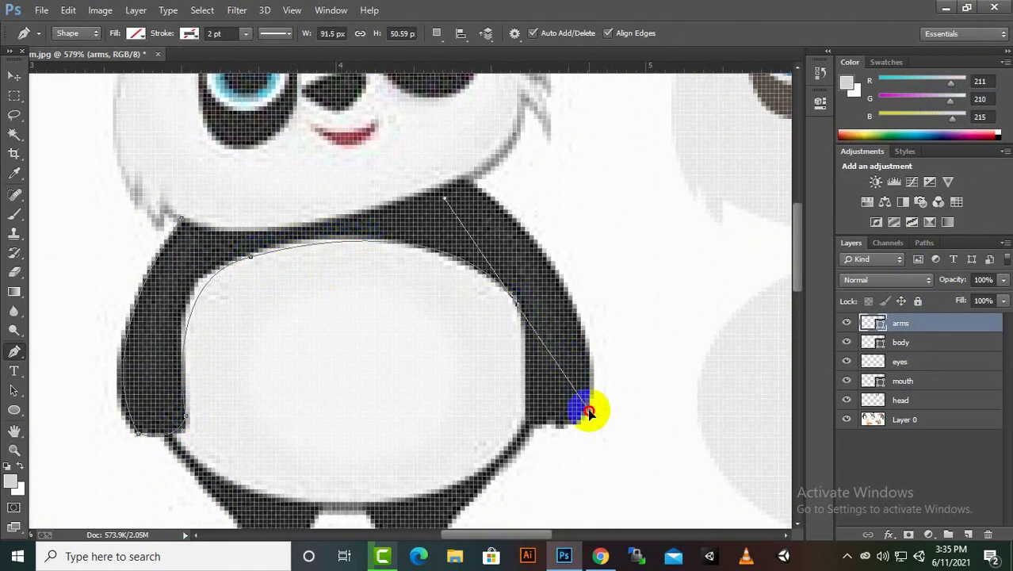
left_click(522, 306, "alt")
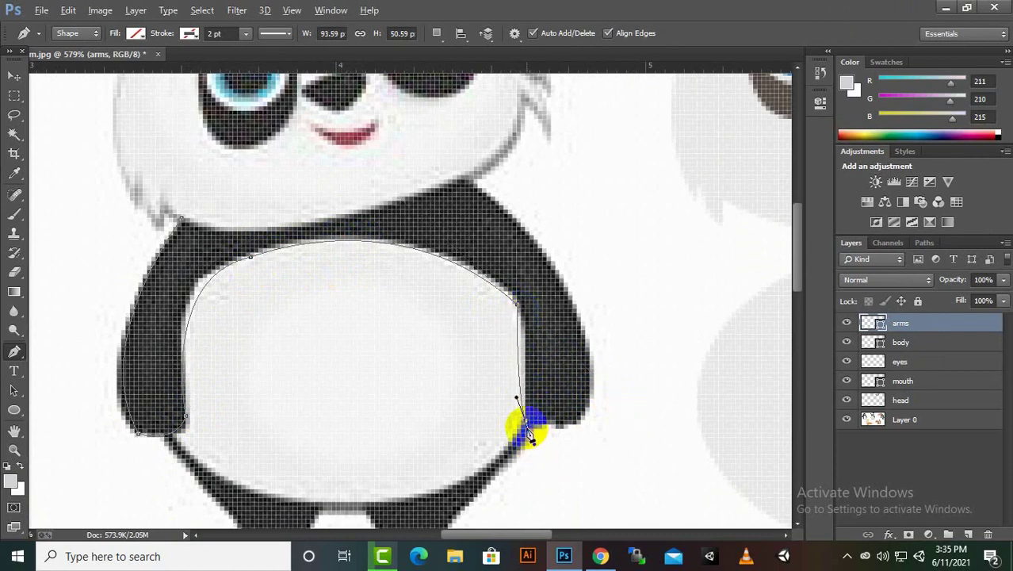
left_click_drag(589, 402, 599, 356)
left_click(589, 402, "alt")
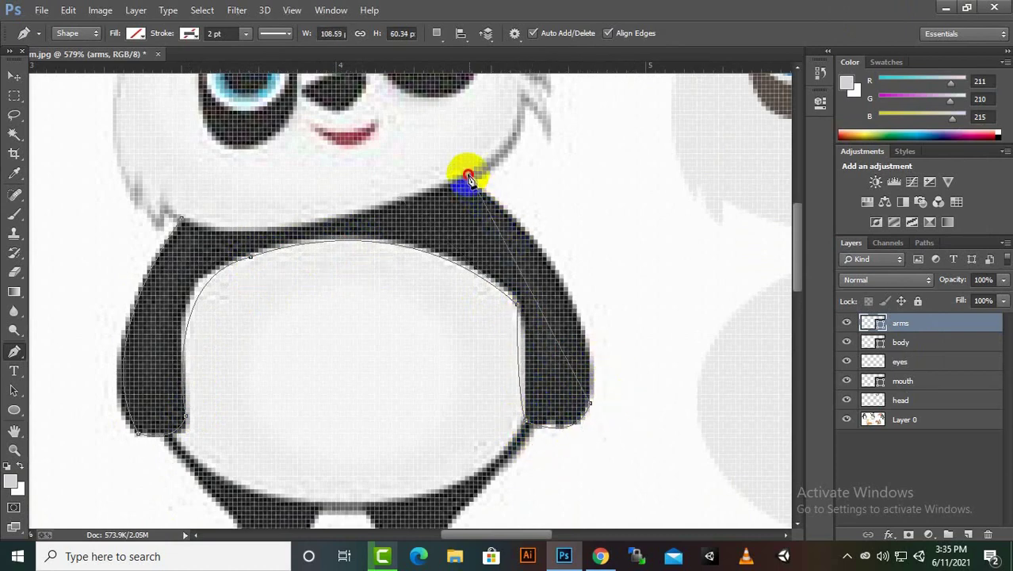
left_click_drag(468, 176, 339, 94)
left_click(460, 170, "alt")
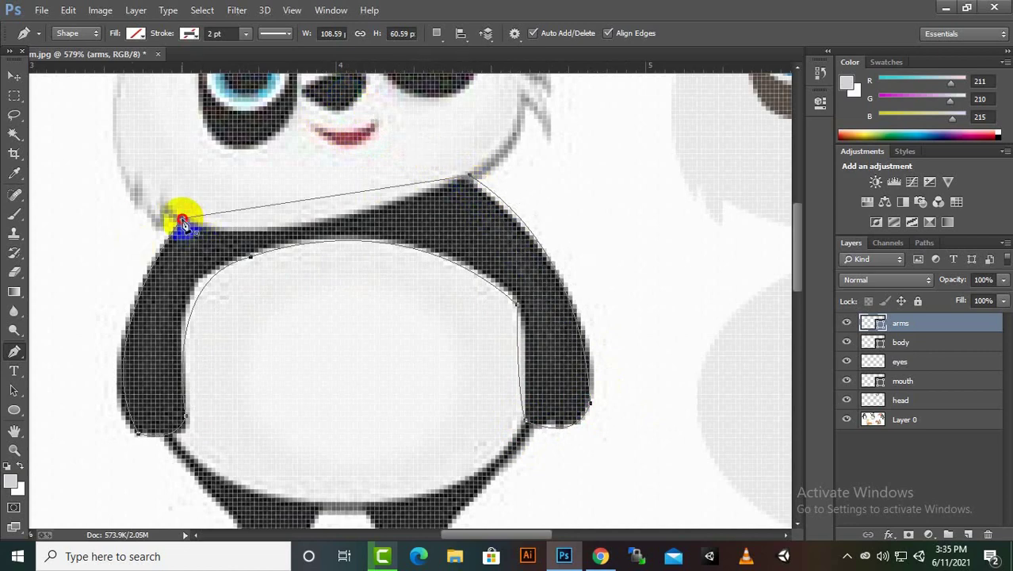
left_click(181, 221)
- Fill the arms shape brown and move it onto the traced panda's body
left_click(135, 32)
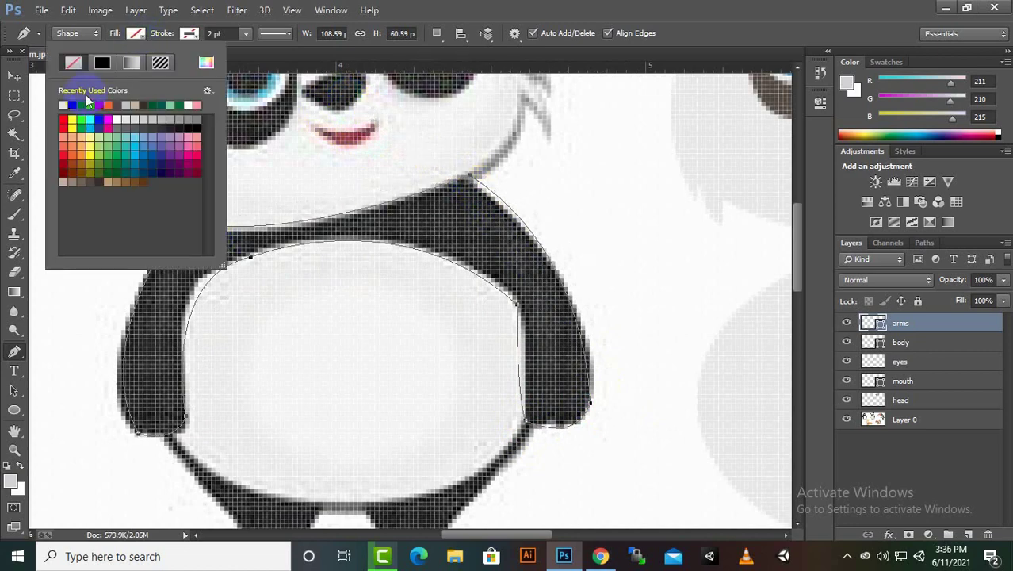
left_click(134, 105)
left_click(13, 75)
key("ctrl+minus")
mouse_move(309, 325)
left_mouse_down()
mouse_move(617, 285)
mouse_move(626, 267)
left_mouse_up()
scroll(546, 255, "up", 3)
mouse_move(684, 207)
left_mouse_down()
mouse_move(687, 219)
mouse_move(692, 197)
left_mouse_up()
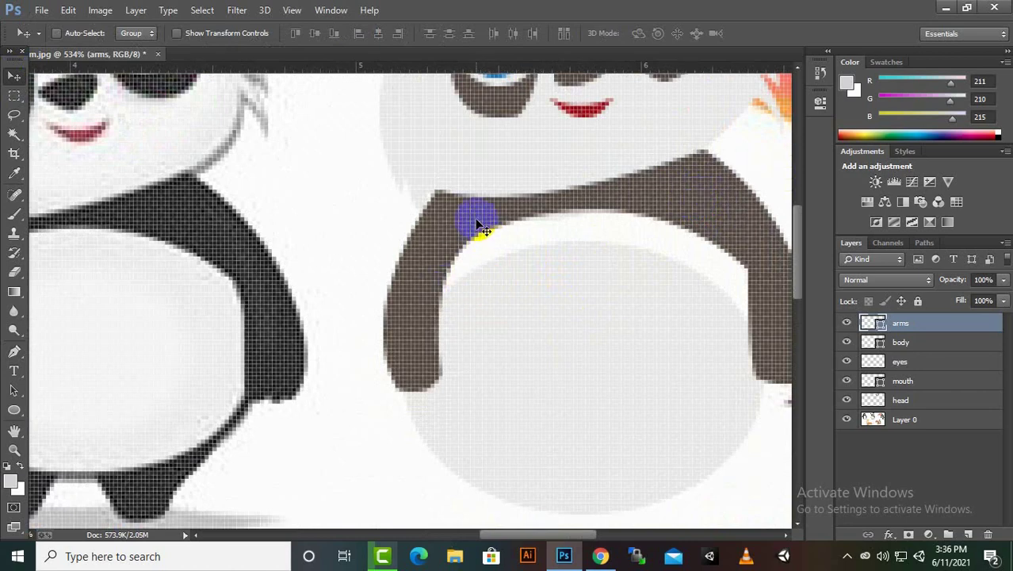
- Reposition the arms and belly, and move the body layer below the arms layer
left_click_drag(693, 196, 479, 226)
right_click(582, 318)
left_click(615, 324)
left_click_drag(576, 347, 584, 301)
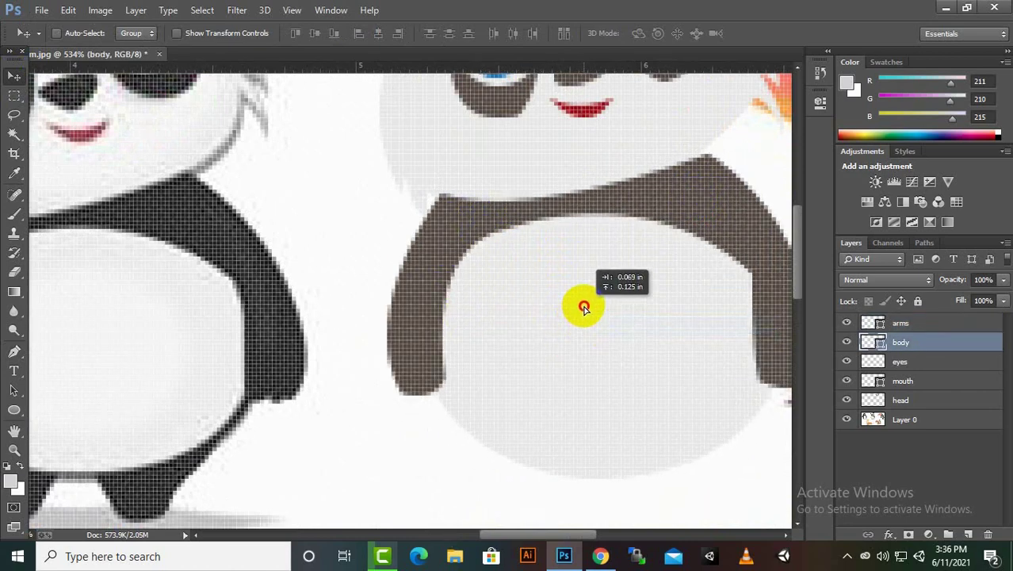
scroll(484, 352, "down", 2)
left_click_drag(906, 343, 849, 412)
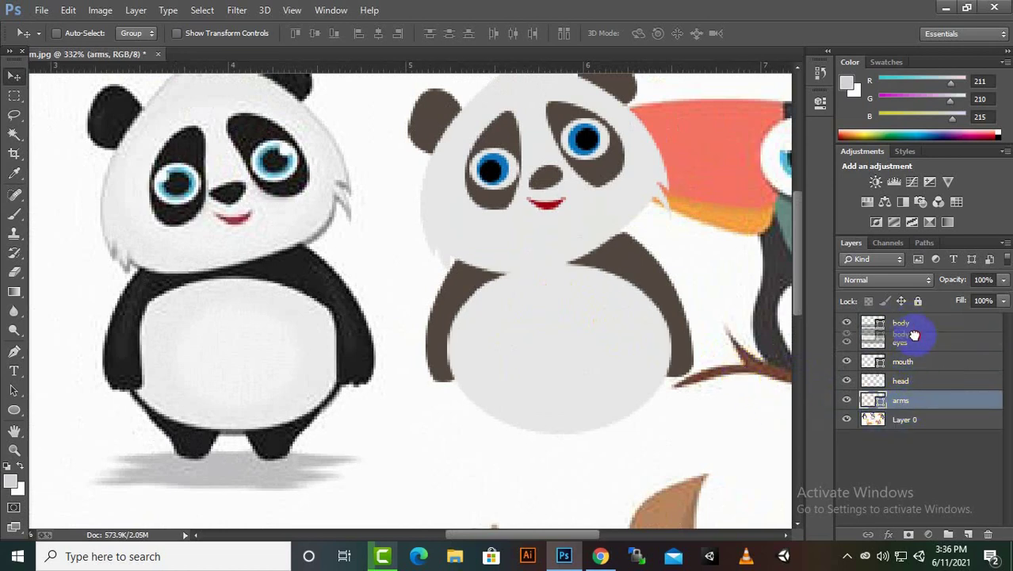
left_click_drag(914, 334, 911, 404)
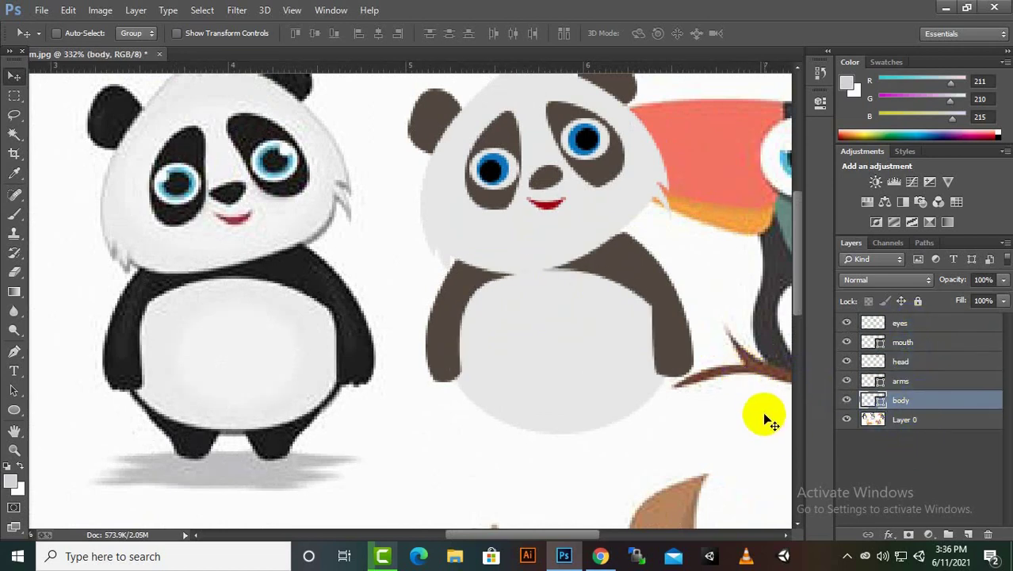
left_click_drag(600, 372, 596, 379)
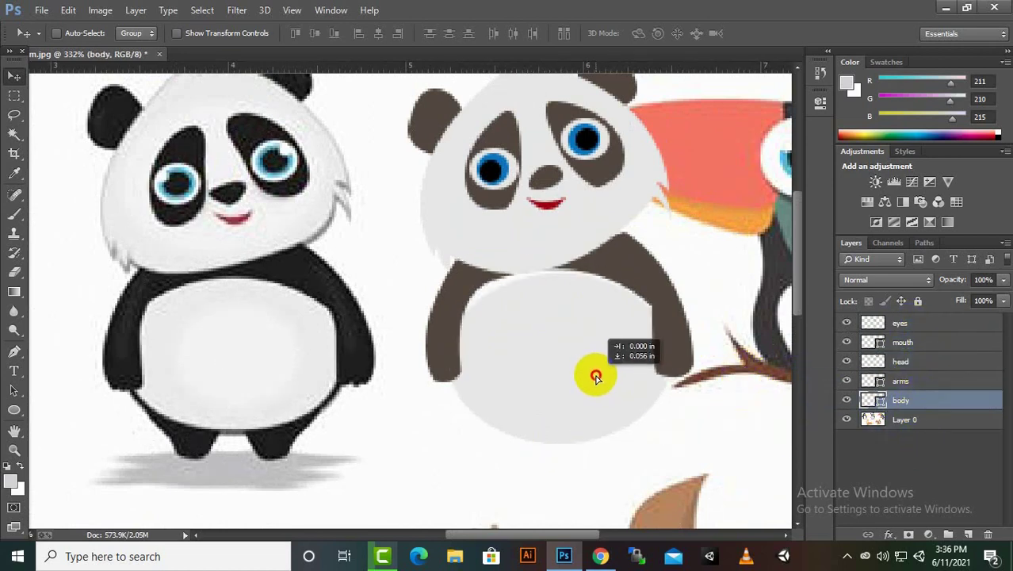
key("ctrl+z")
- Select the arms layer, nudge it up, and switch its free transform to Warp
left_click(901, 380)
mouse_move(606, 275)
left_mouse_down()
mouse_move(608, 285)
mouse_move(610, 262)
left_mouse_up()
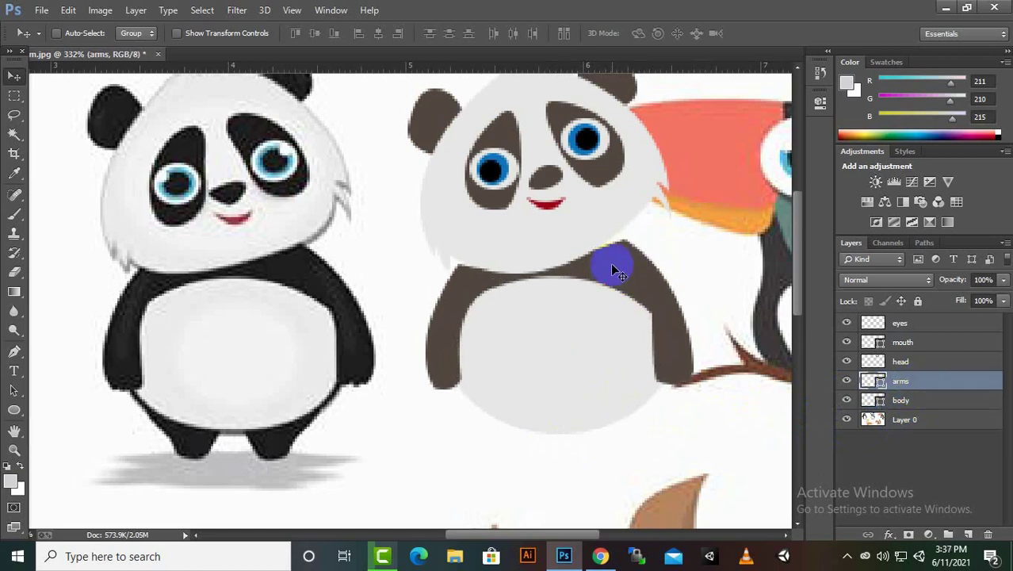
right_click(610, 263)
left_click(615, 263)
key("ctrl+t")
right_click(623, 271)
left_click(648, 282)
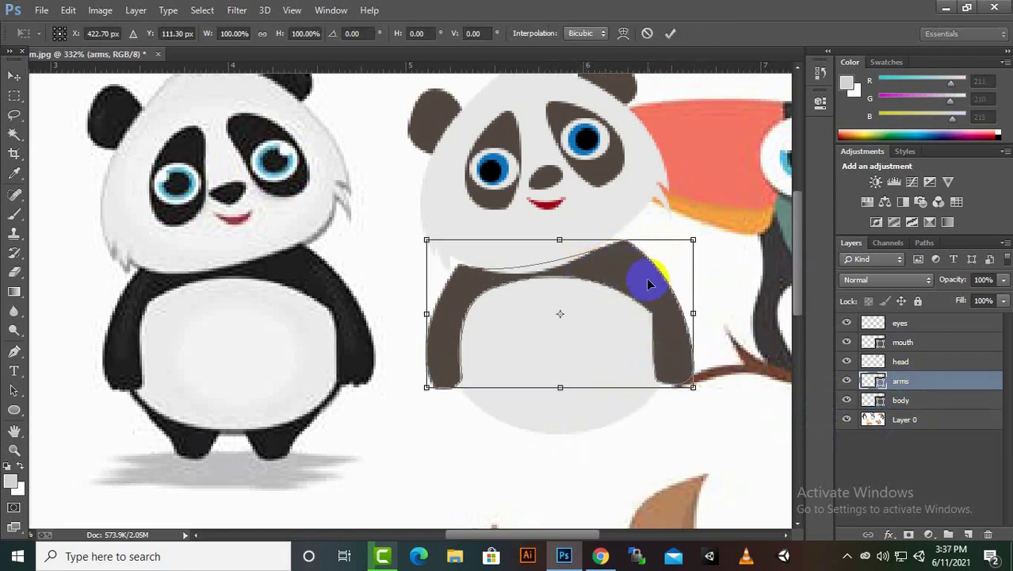
right_click(623, 271)
left_click(656, 381)
- Drag the warp's top edge, corner and middle to curve the arms under the head, then commit
left_click_drag(610, 234, 600, 229)
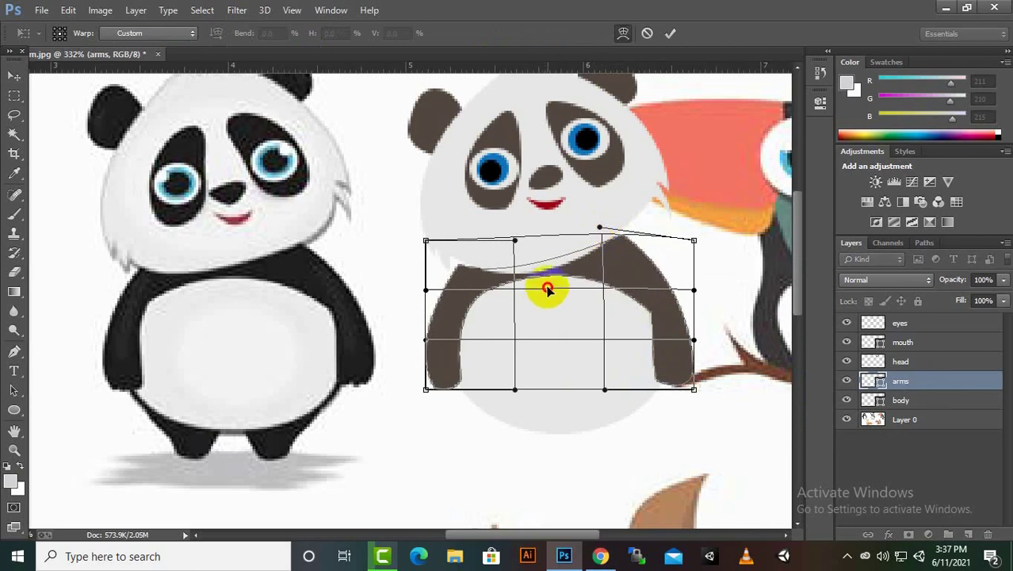
left_click_drag(555, 290, 564, 301)
scroll(564, 300, "up", 3)
left_click_drag(347, 199, 350, 154)
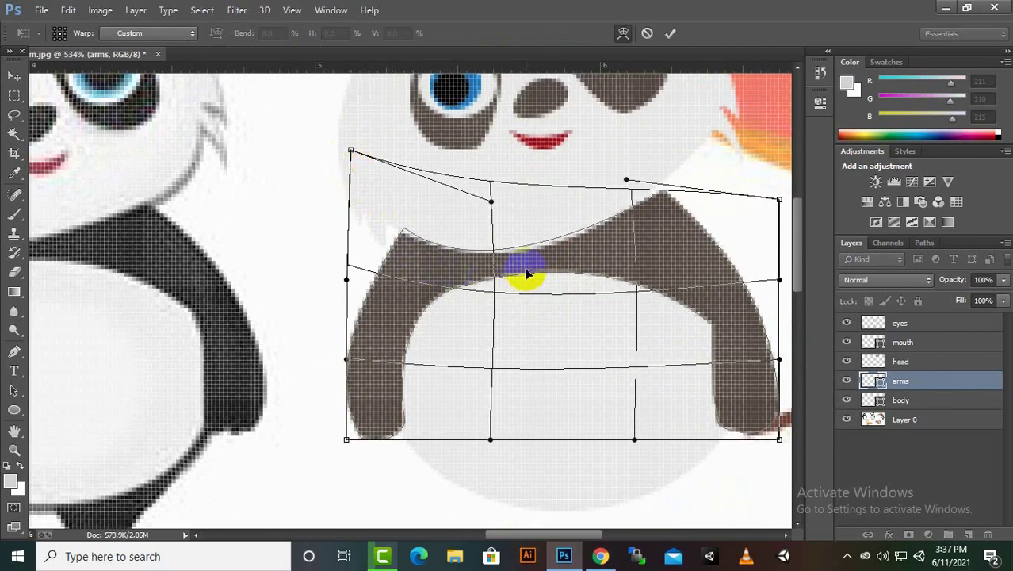
left_click_drag(493, 199, 490, 190)
key("Return")
scroll(602, 266, "down", 1)
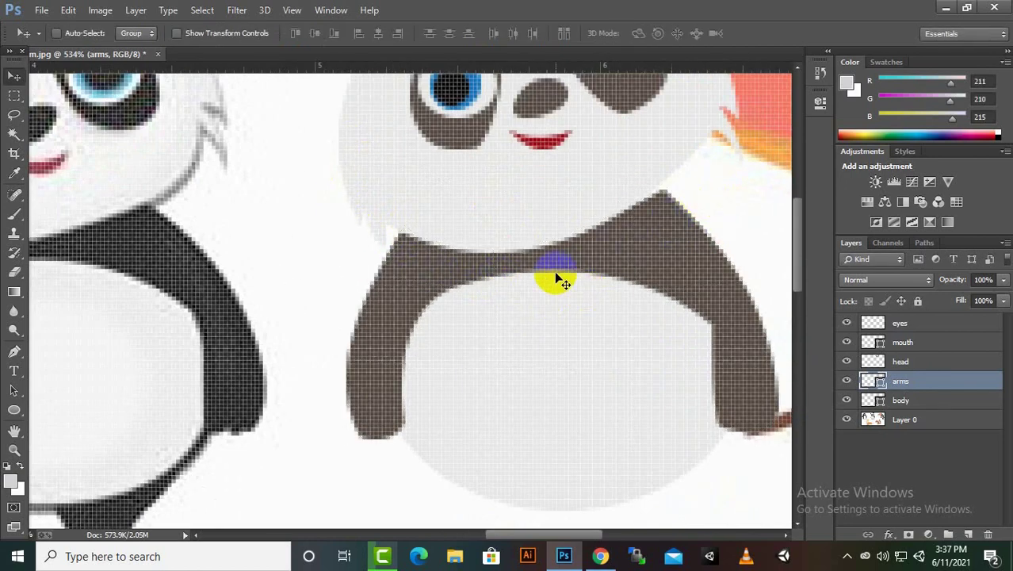
scroll(547, 279, "down", 2)
scroll(579, 287, "down", 1)
scroll(622, 300, "down", 1)
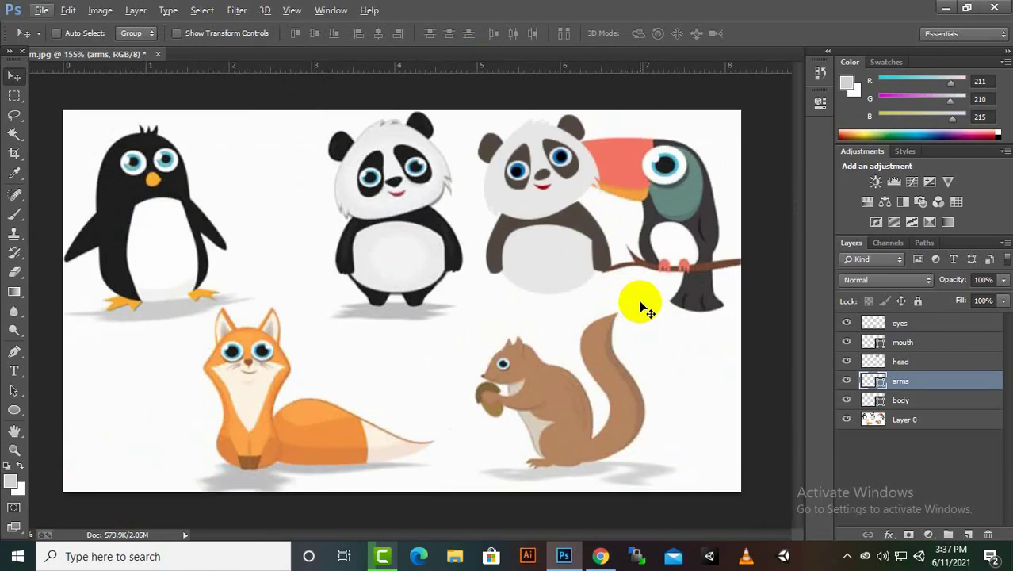
scroll(459, 293, "up", 2)
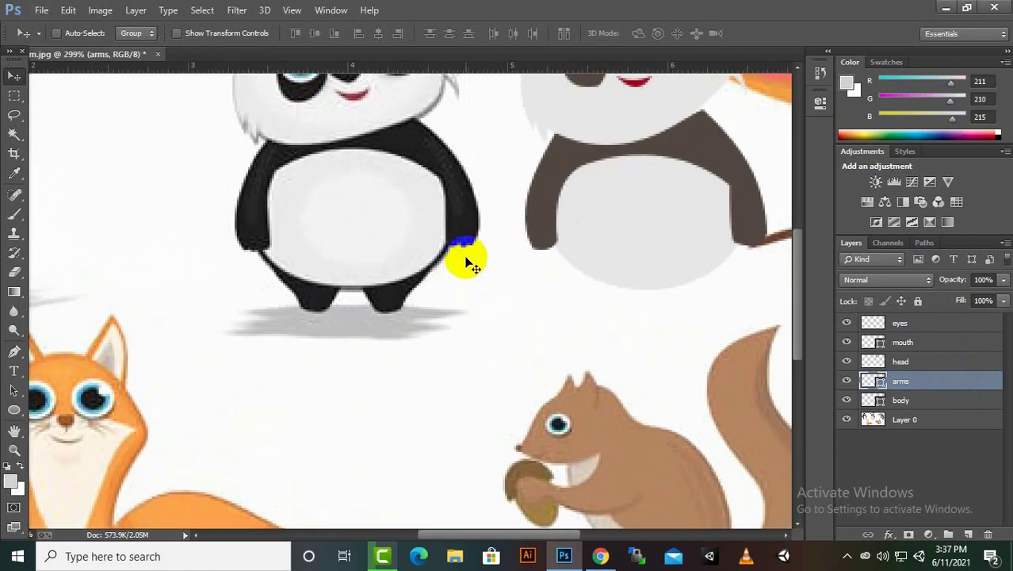
- Add a new legs layer and start a Pen shape outline around the left leg
left_click(972, 534)
type("legs")
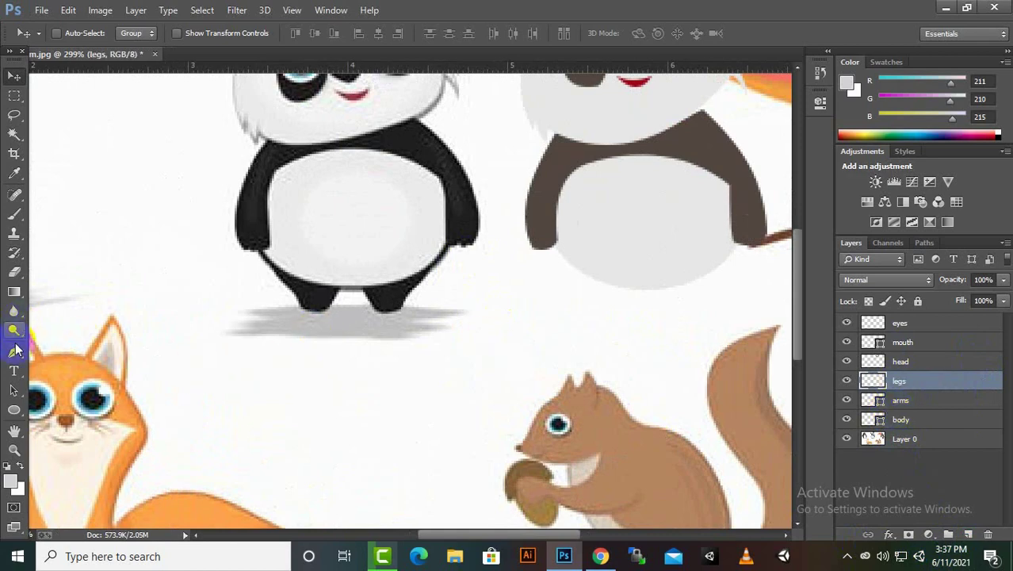
left_click(15, 351)
scroll(246, 262, "up", 2)
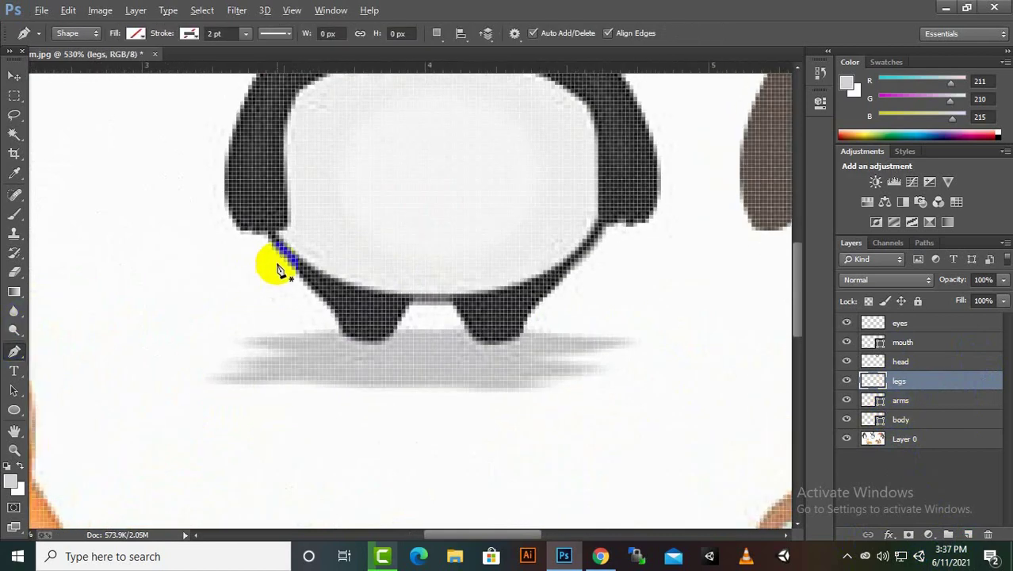
left_click(260, 226)
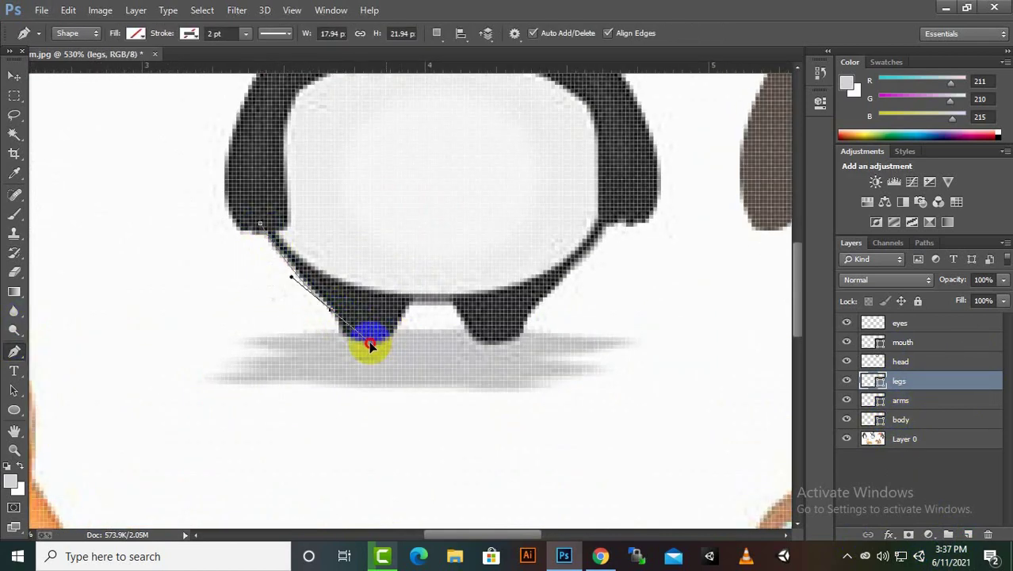
mouse_move(397, 325)
left_mouse_down()
mouse_move(433, 298)
mouse_move(403, 349)
left_mouse_up()
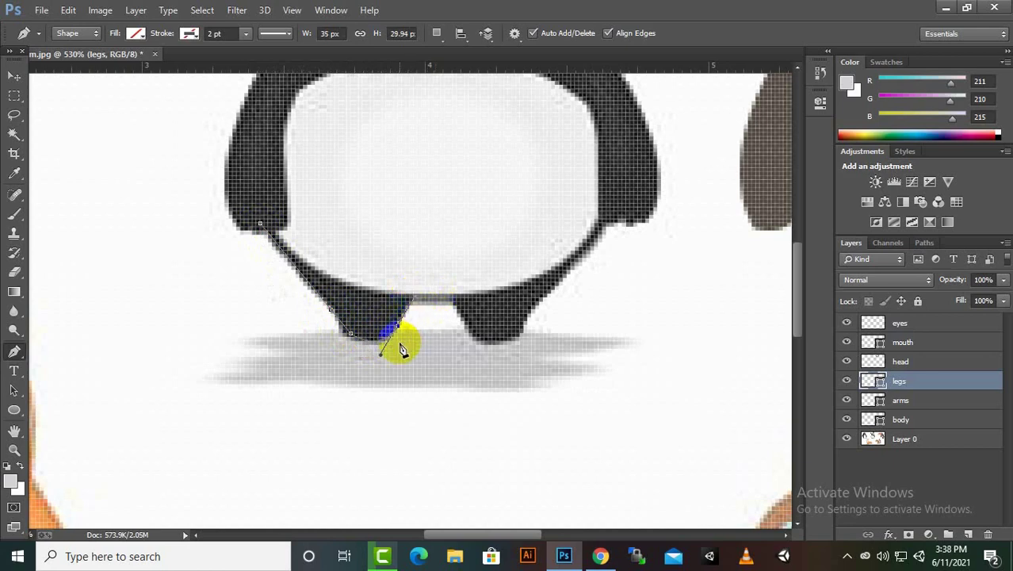
left_click(454, 306)
left_click_drag(525, 329, 527, 337)
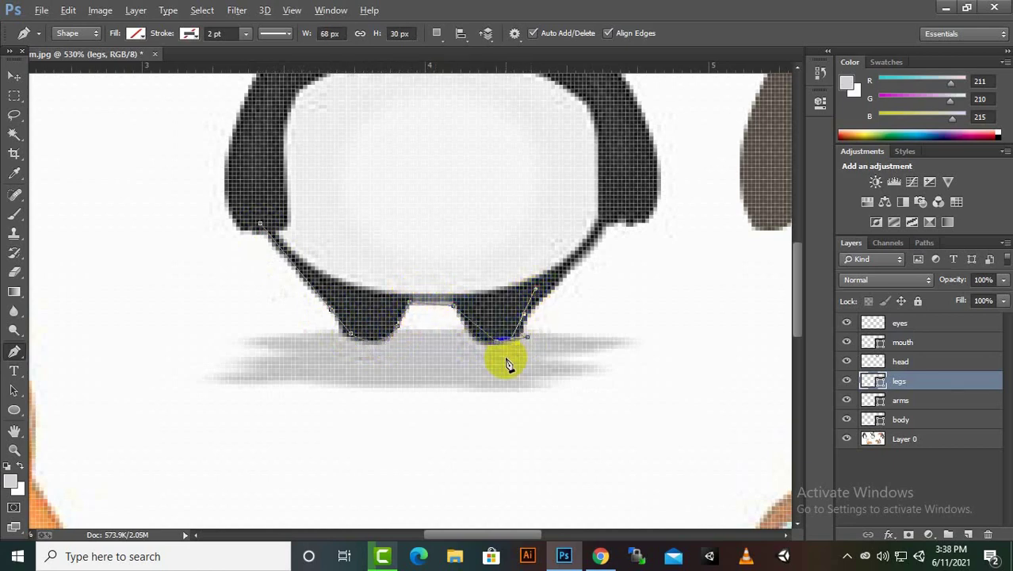
- Curve the legs outline up the right leg and back to its start, then open the fill colour options
scroll(505, 356, "up", 2)
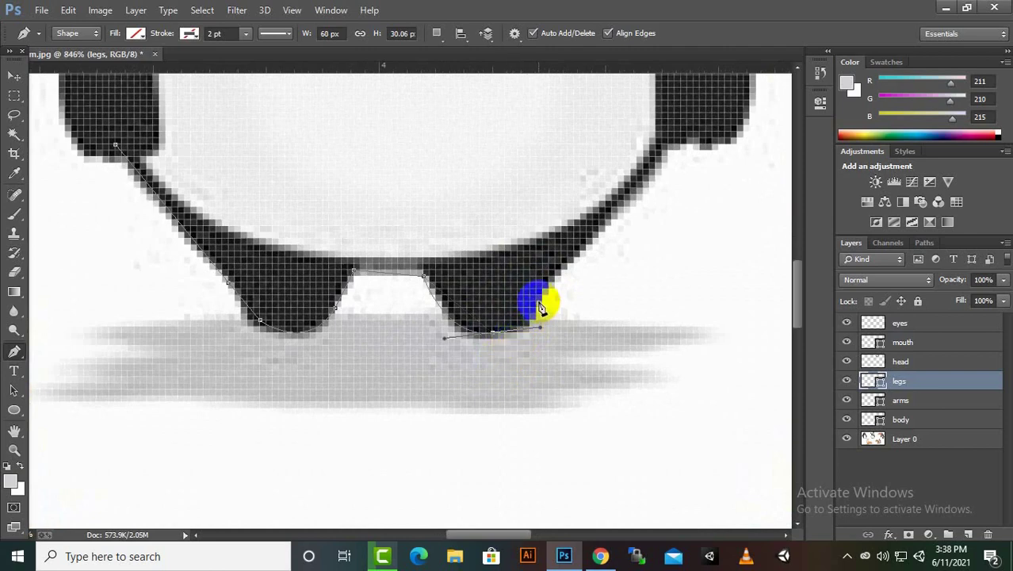
left_click_drag(557, 278, 532, 260)
scroll(659, 230, "up", 1)
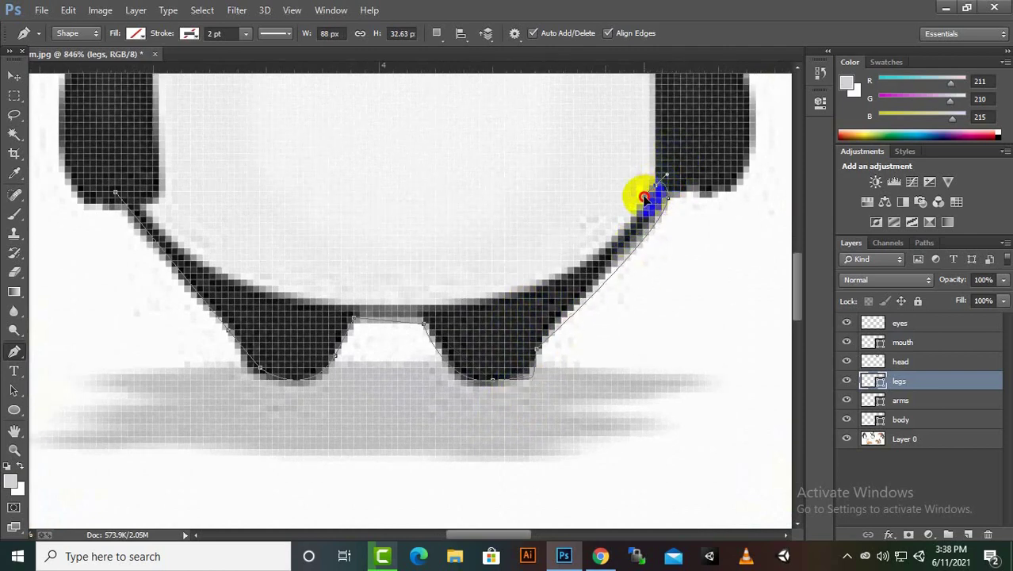
scroll(194, 248, "up", 3)
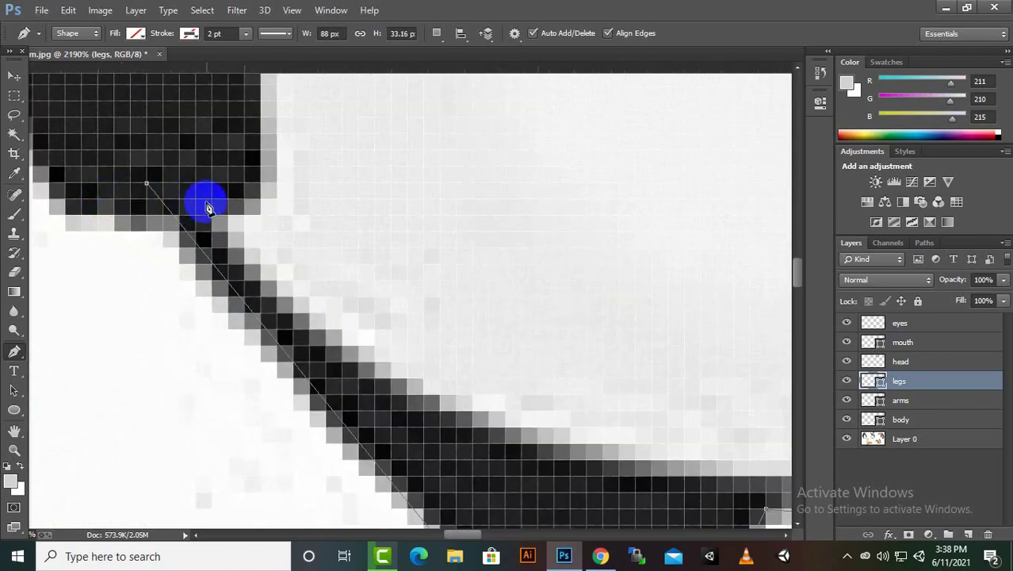
left_click_drag(207, 208, 176, 249)
scroll(176, 249, "down", 4)
scroll(311, 274, "up", 1)
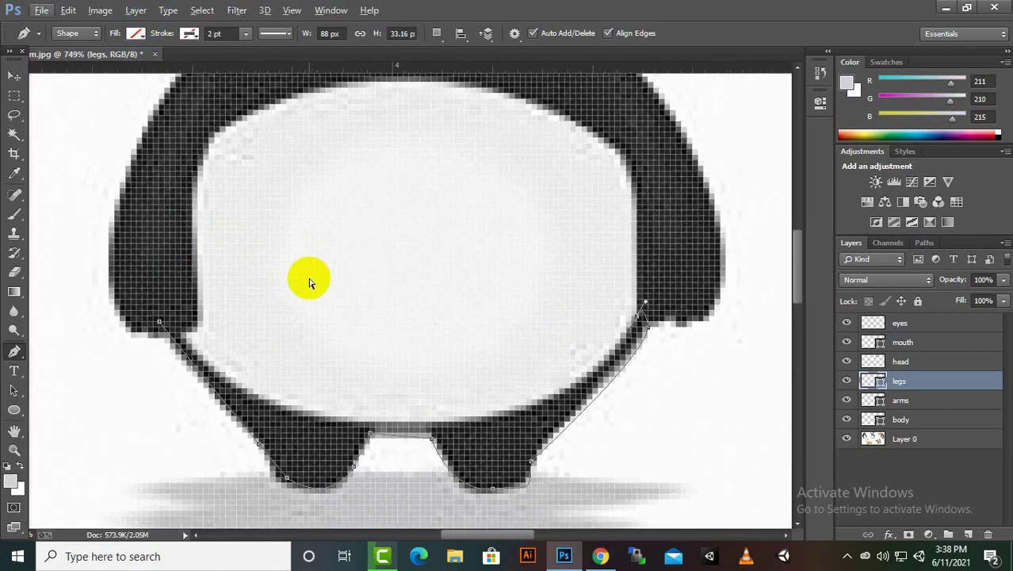
left_click_drag(218, 363, 90, 227)
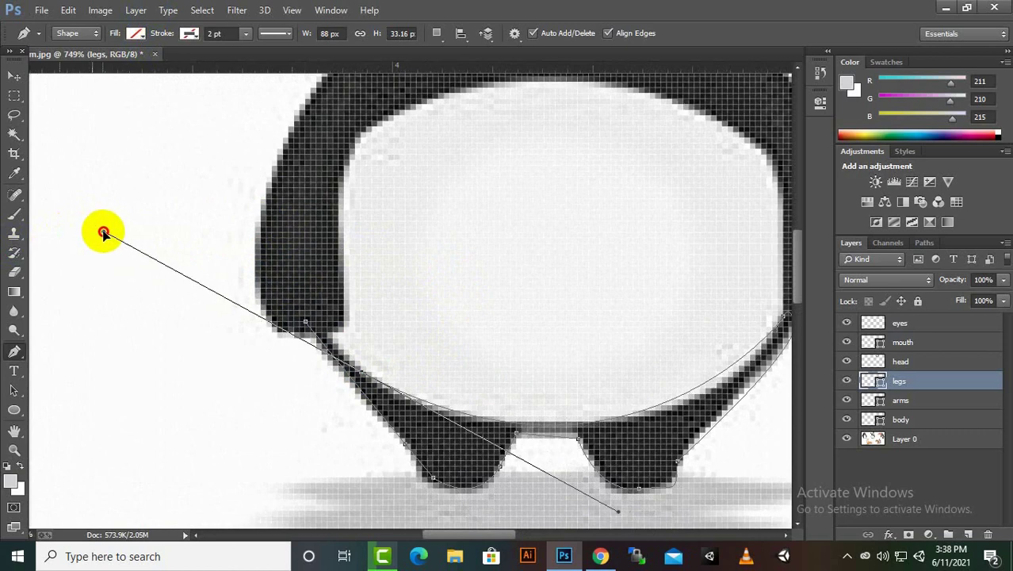
scroll(366, 389, "up", 2)
scroll(335, 344, "up", 1)
scroll(202, 221, "up", 1)
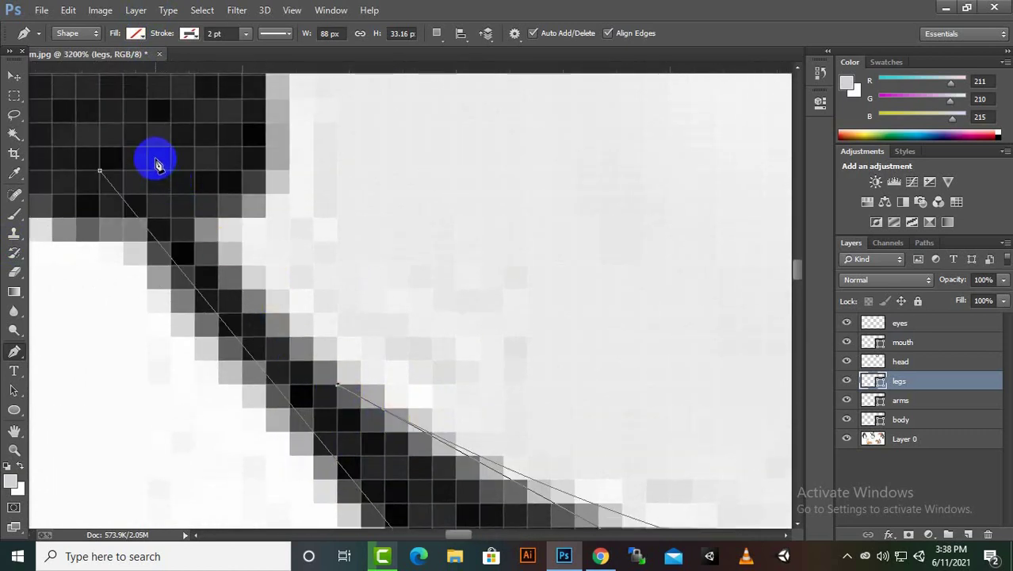
scroll(100, 174, "down", 2)
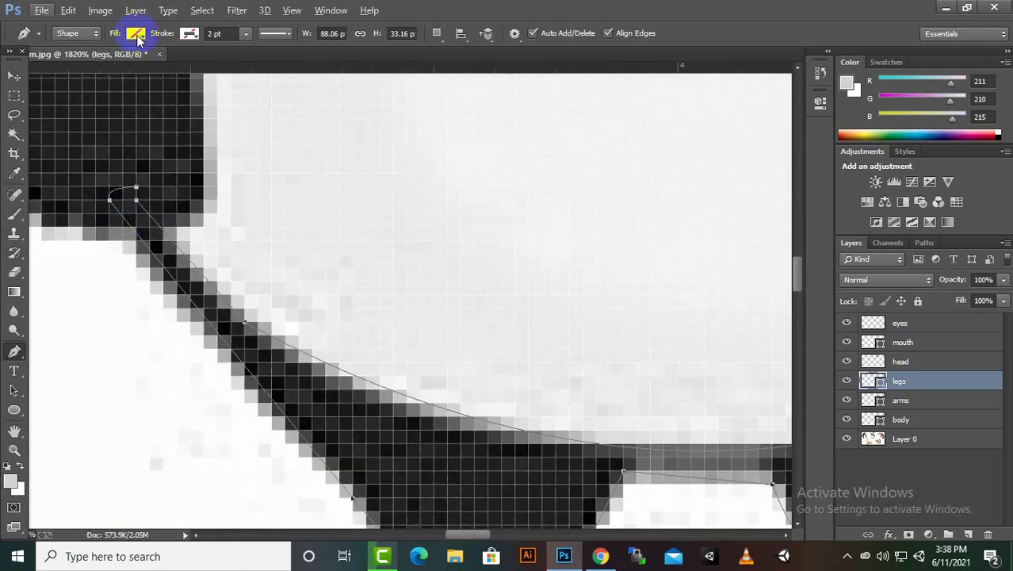
left_click(136, 33)
scroll(206, 220, "down", 5)
- Position the legs shape beneath the panda's body and send the legs layer below body with Ctrl+[
key("v")
scroll(454, 321, "down", 3)
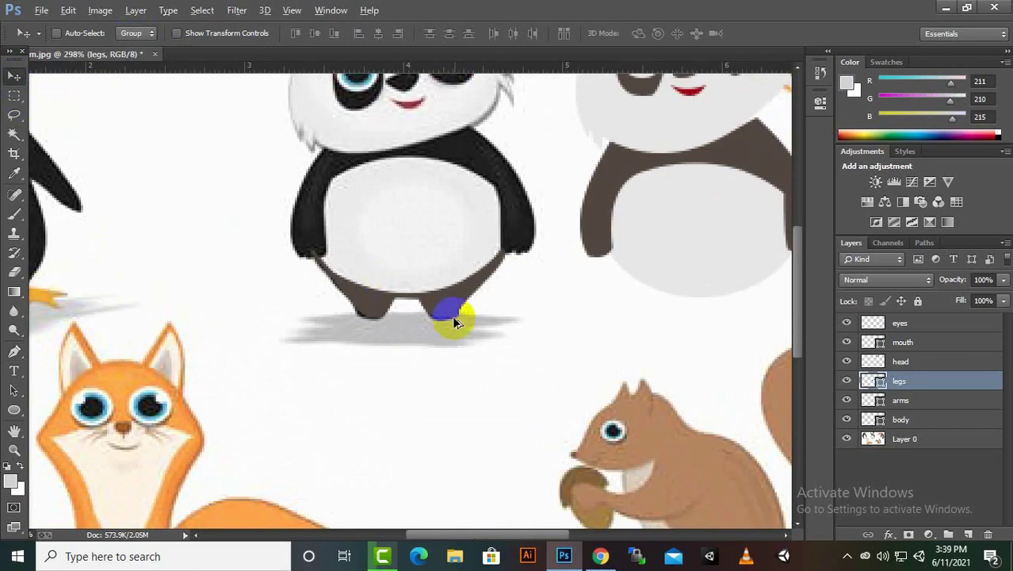
left_click_drag(454, 321, 734, 334)
scroll(734, 334, "up", 1)
mouse_move(606, 324)
left_mouse_down()
mouse_move(515, 300)
mouse_move(394, 315)
left_mouse_up()
scroll(514, 300, "up", 1)
scroll(413, 360, "down", 3)
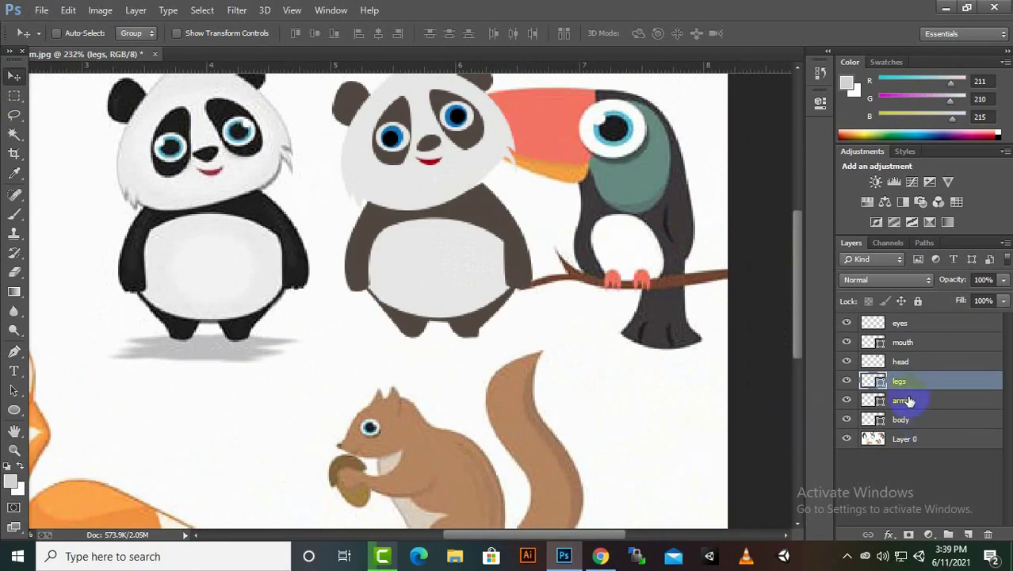
scroll(664, 324, "up", 3)
scroll(620, 300, "up", 1)
key("ctrl+bracketleft")
key("ctrl+bracketleft")
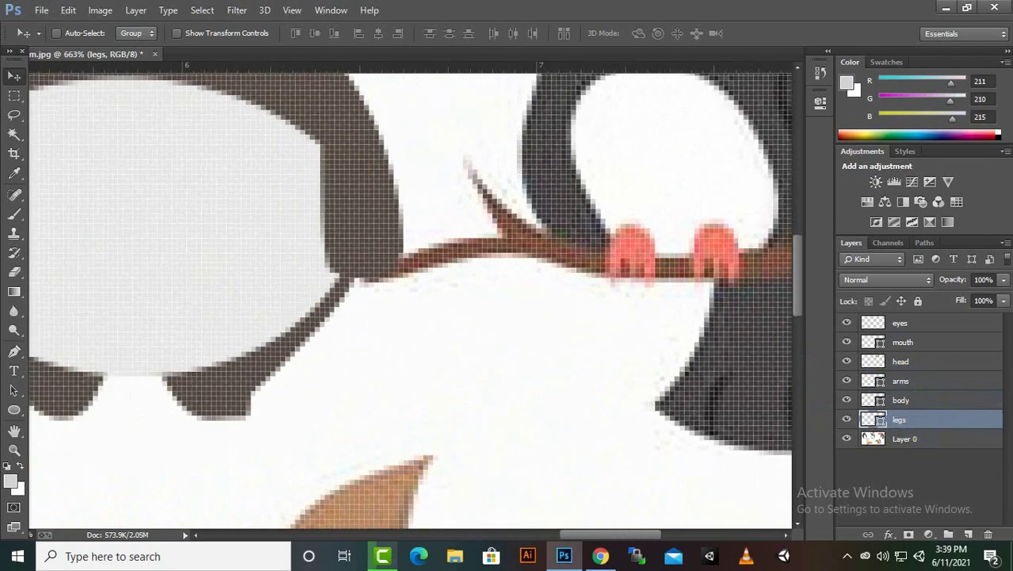
scroll(230, 404, "down", 2)
scroll(267, 398, "up", 2)
left_click_drag(303, 421, 310, 446)
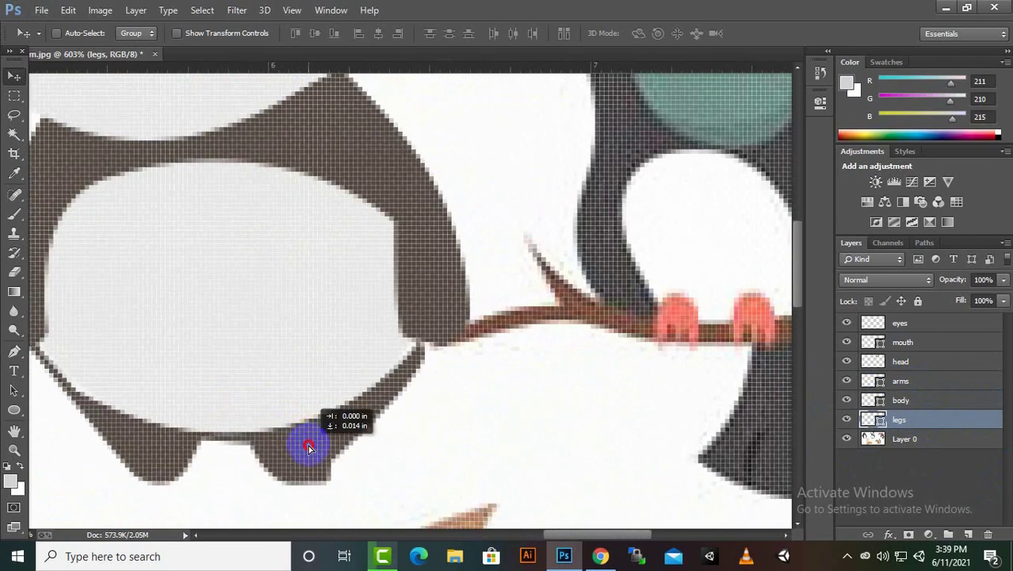
scroll(508, 385, "down", 2)
scroll(508, 384, "down", 2)
- Delete the reference image layer, Layer 0, leaving the panda on transparency
left_click(880, 448)
right_click(876, 444)
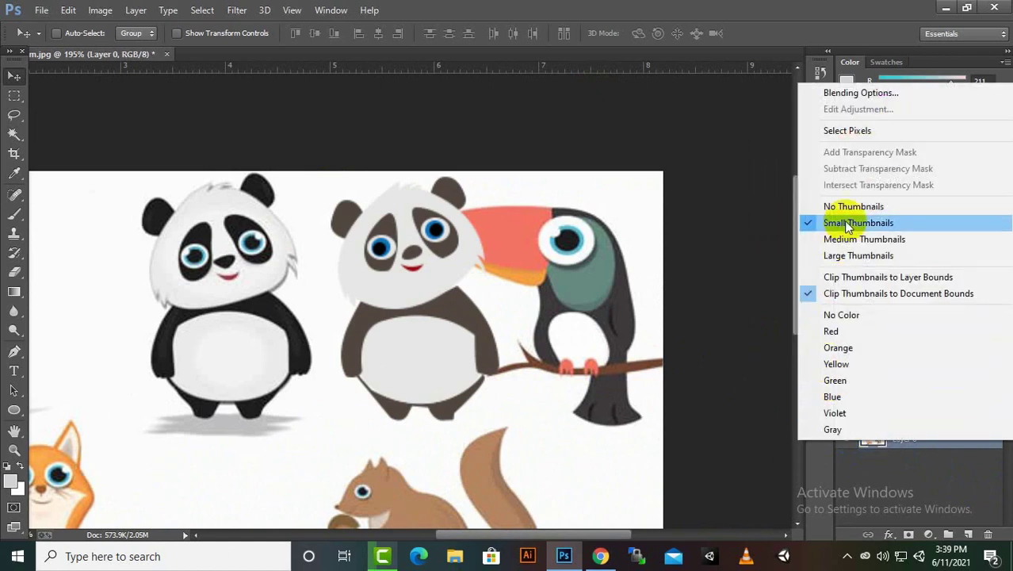
left_click(843, 220)
key("Delete")
left_click(619, 372)
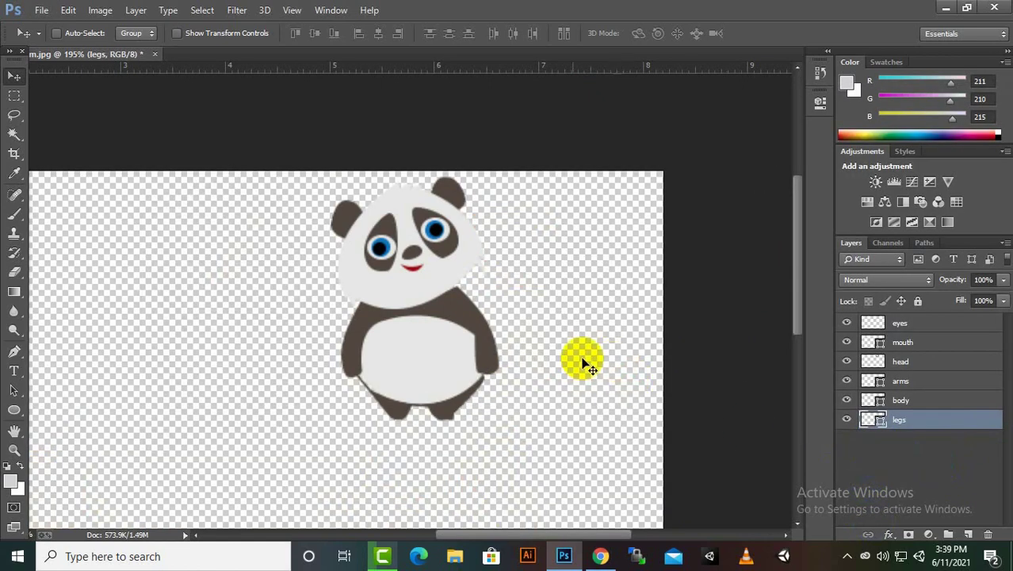
- Crop the canvas tightly around the panda's left, right and bottom edges
key("c")
left_click_drag(672, 402, 581, 402)
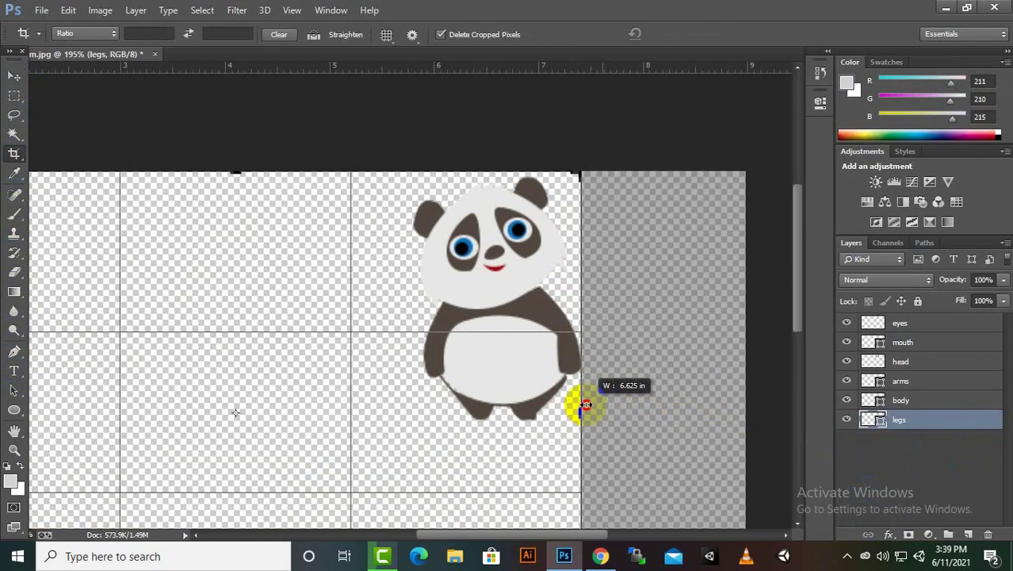
scroll(198, 306, "down", 2)
left_click_drag(215, 301, 350, 323)
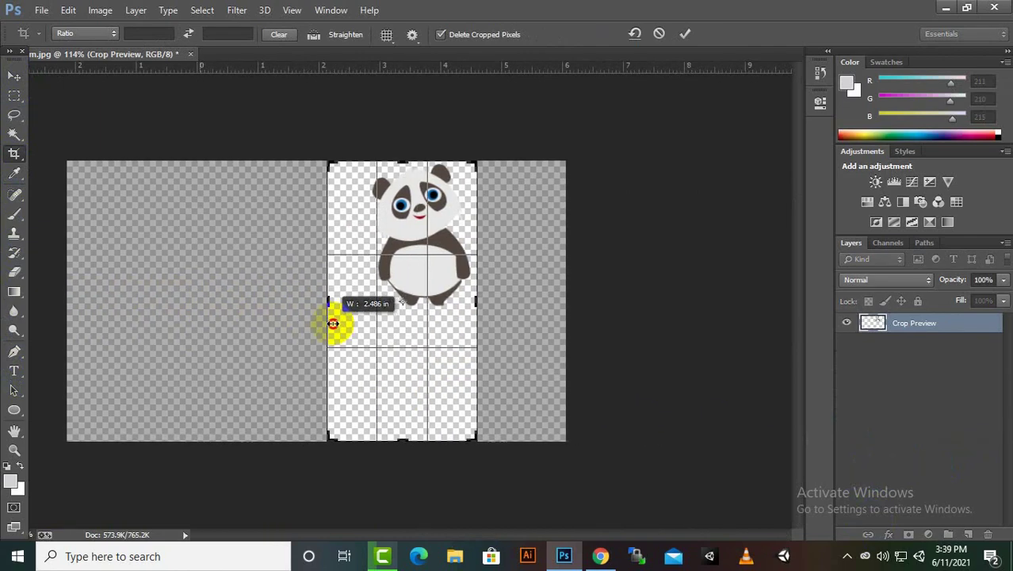
left_click_drag(401, 434, 403, 379)
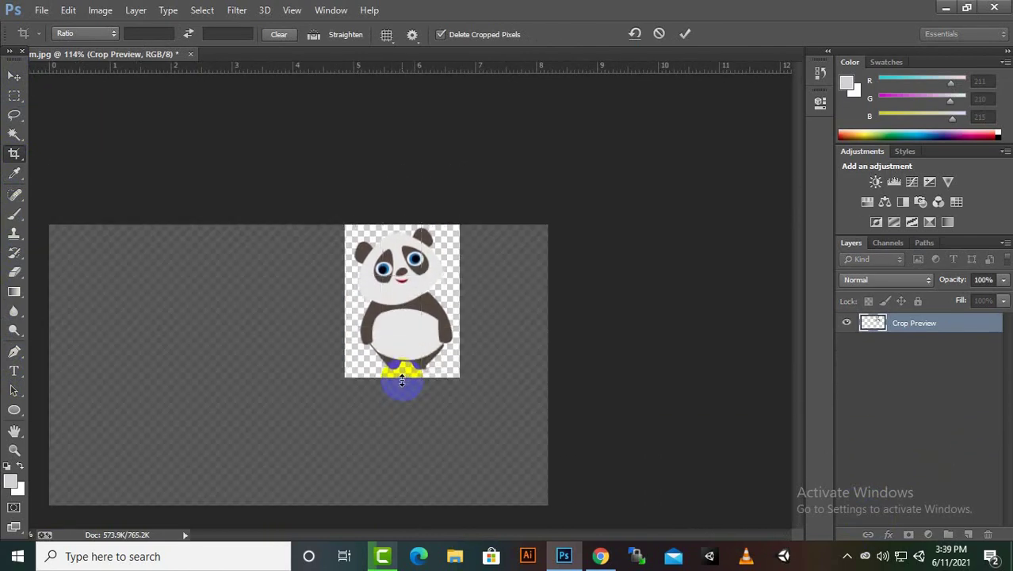
key("Return")
- Save As 'prev im.psd' in Photoshop PSD format inside the characters folder
left_click(41, 10)
left_click(48, 187)
left_click(364, 387)
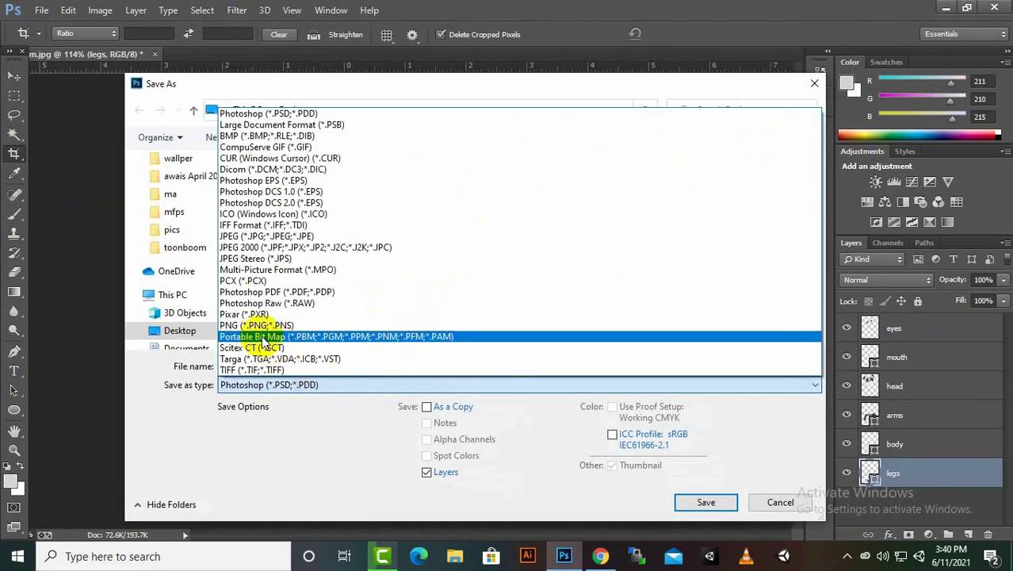
left_click(309, 440)
double_click(451, 178)
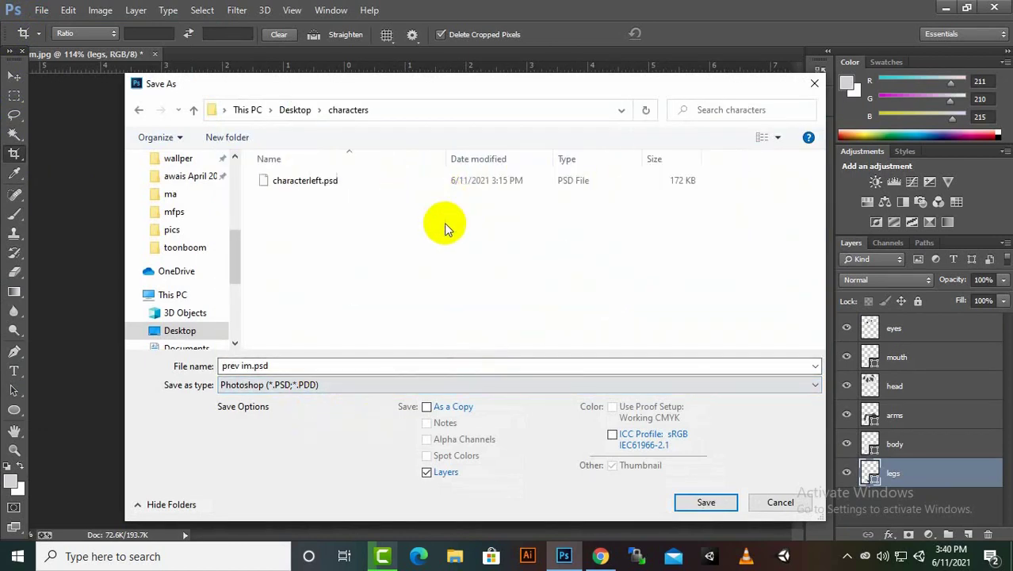
key("Return")
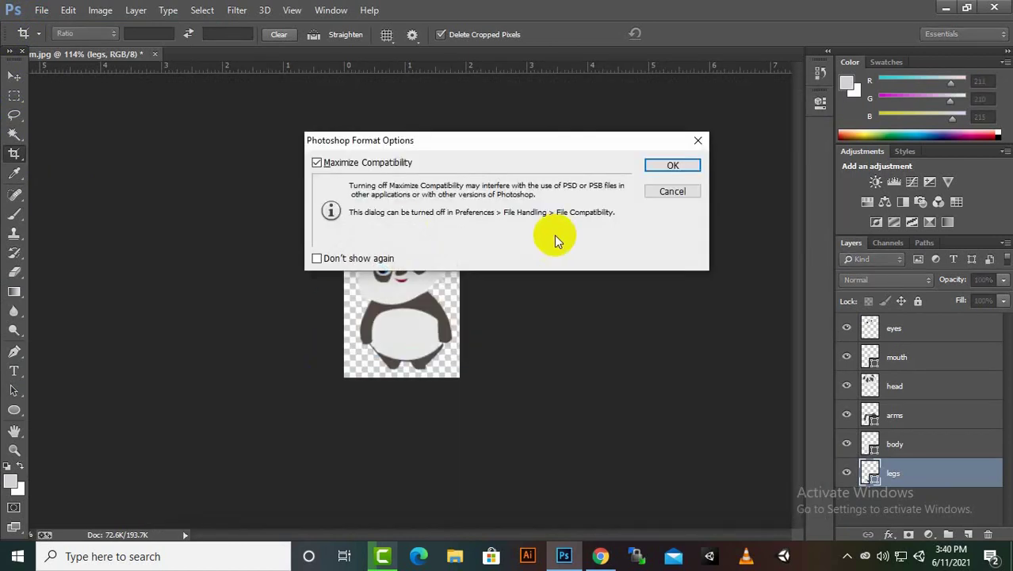